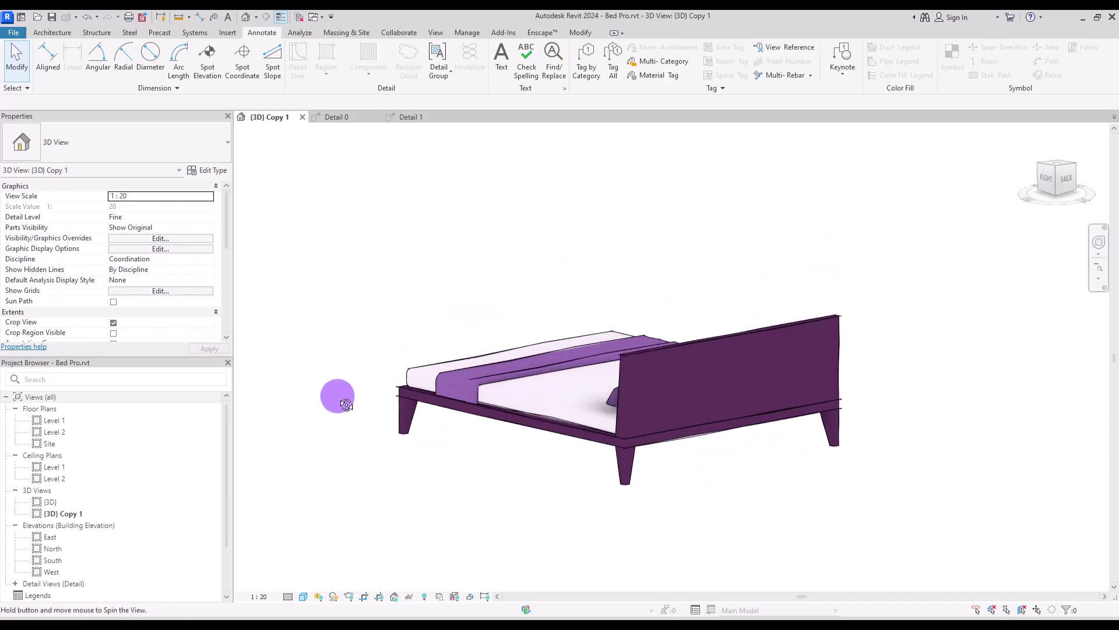
Step: Switch the finished bed family in the 3D view to the Singel type and view it from the front side
click(495, 302)
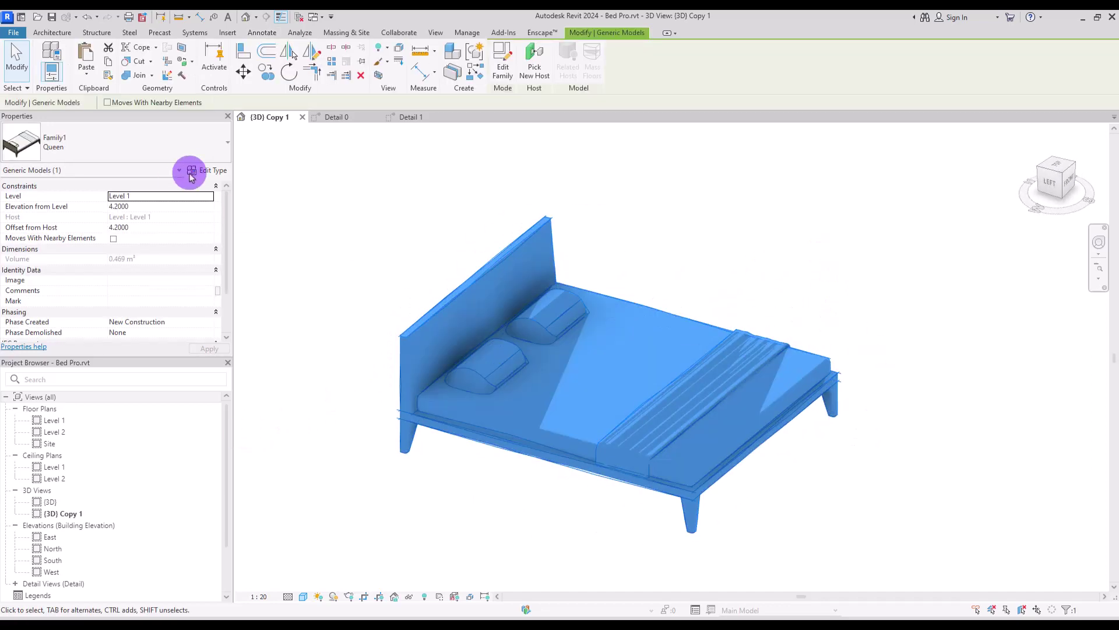
click(187, 142)
click(75, 267)
click(447, 233)
mouse_move(447, 233)
shift+middle_down()
mouse_move(919, 345)
mouse_move(780, 332)
mouse_move(822, 278)
mouse_move(1114, 374)
shift+middle_up()
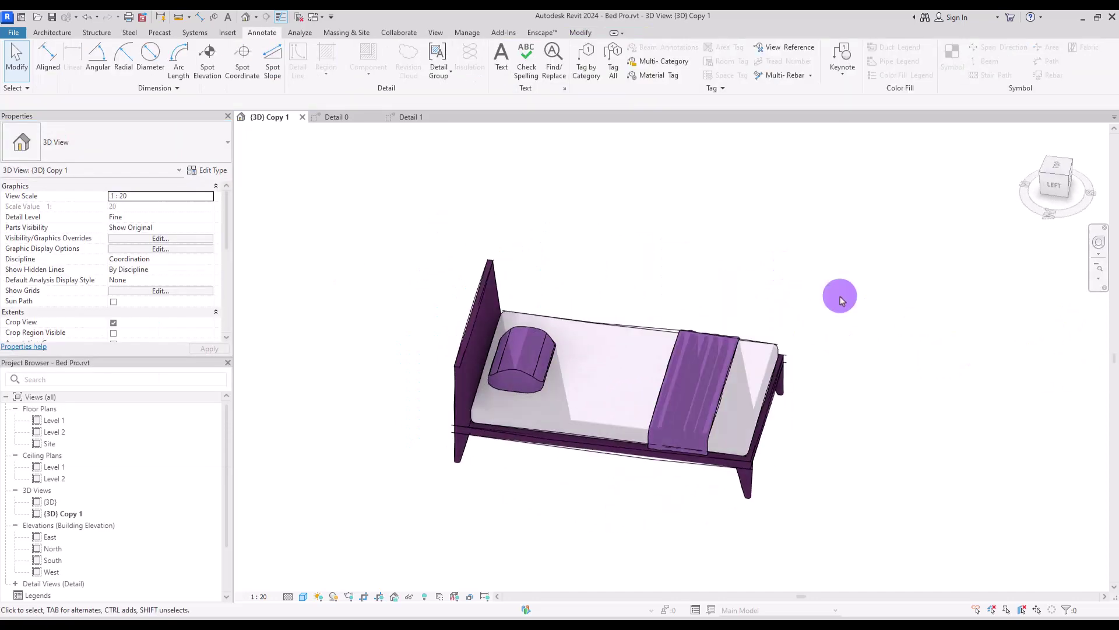
shift+middle_drag(837, 297, 752, 285)
Step: Examine the type properties of the single bed
click(520, 270)
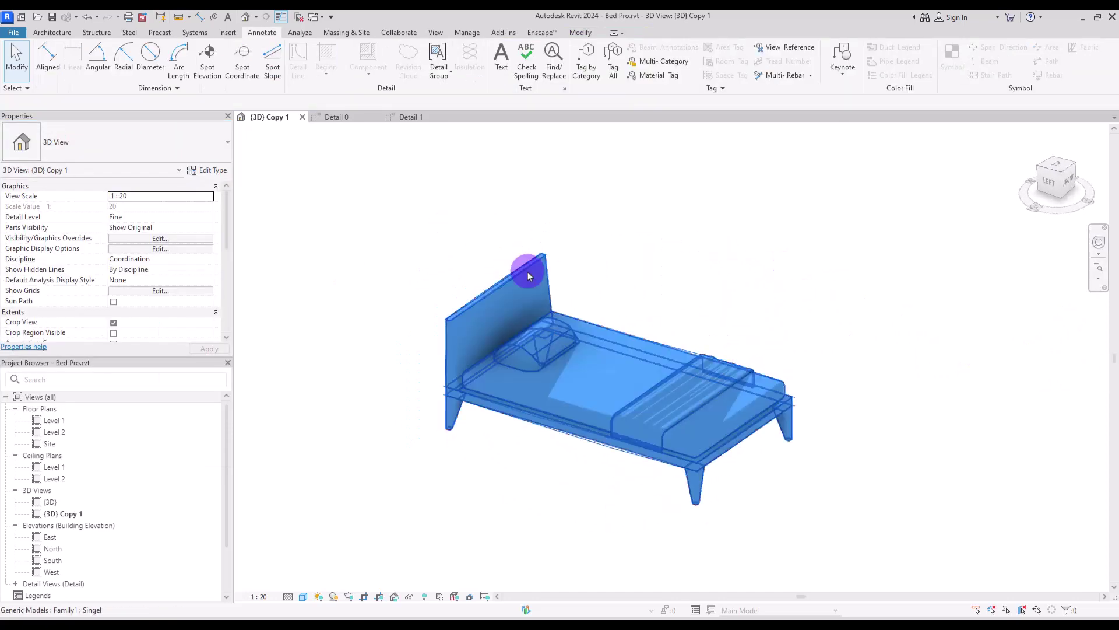
click(204, 169)
mouse_move(292, 257)
mouse_down()
mouse_move(292, 387)
mouse_move(307, 249)
mouse_up()
click(162, 481)
click(387, 247)
shift+middle_drag(387, 248, 713, 374)
Step: Create a new family from the Generic Model.rft template in the English-Imperial folder
key(ctrl+d)
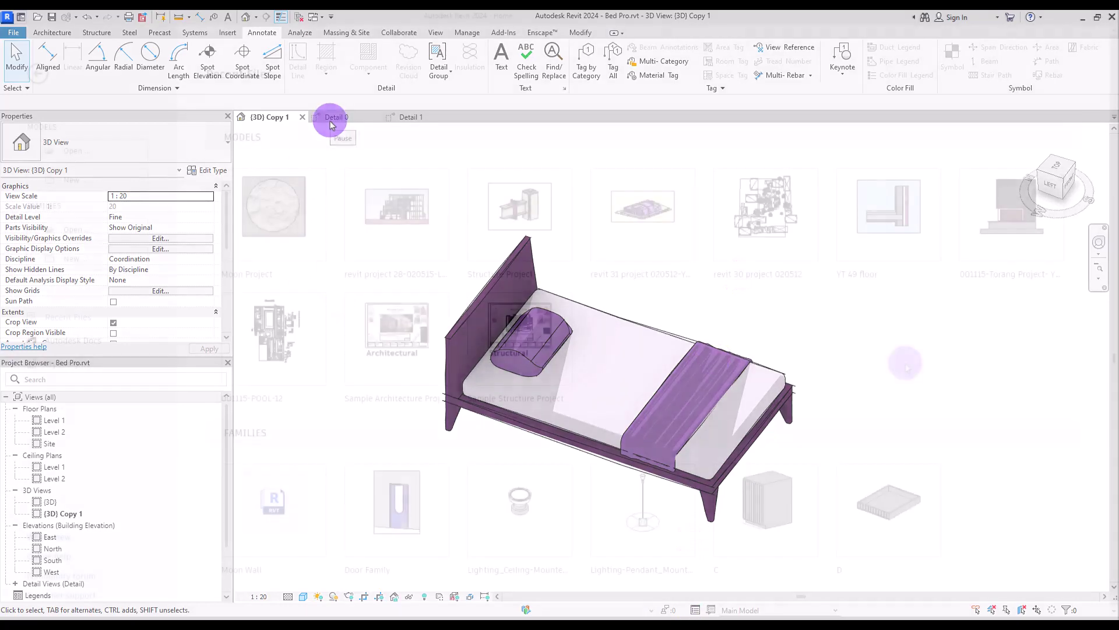
click(57, 259)
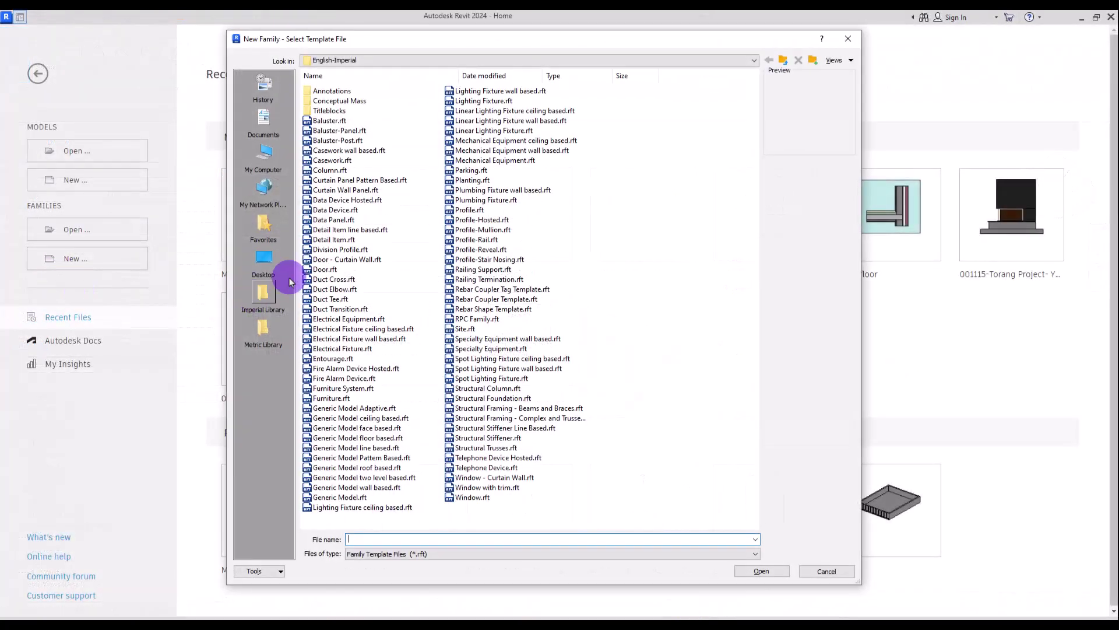
double_click(349, 491)
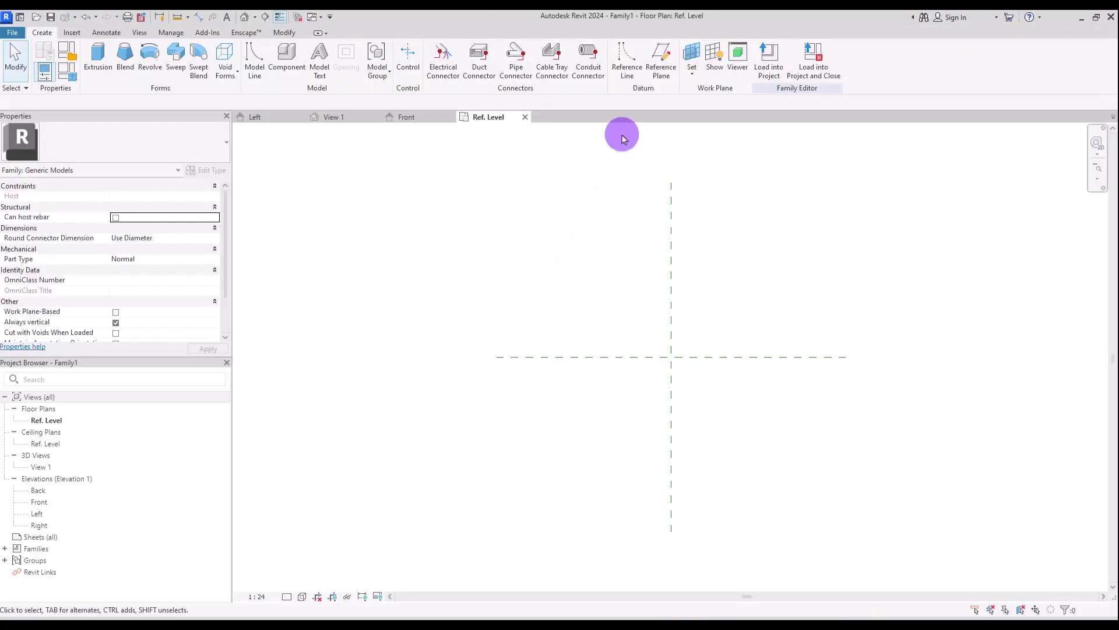
Step: Draw two vertical reference planes, one on each side of the center plane, in the Ref. Level plan
click(659, 58)
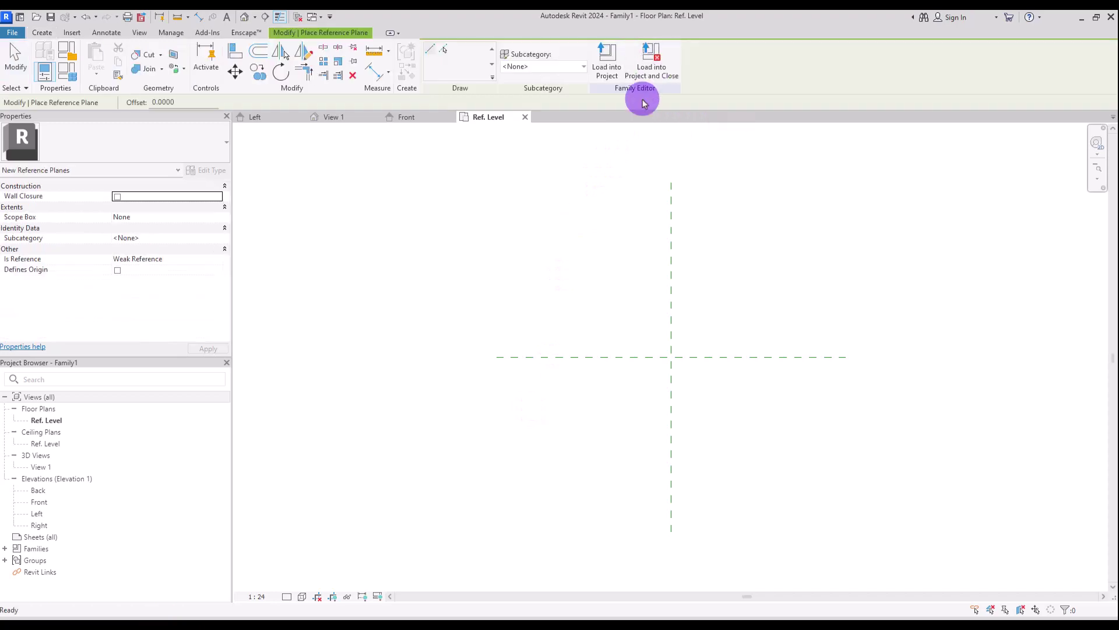
click(545, 268)
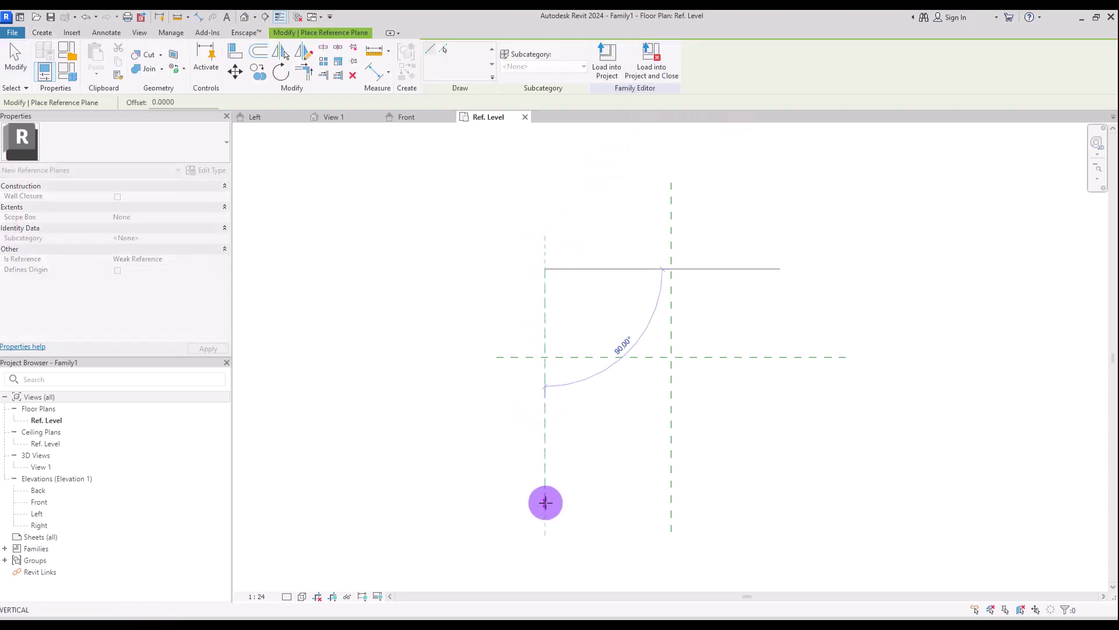
click(545, 501)
click(784, 255)
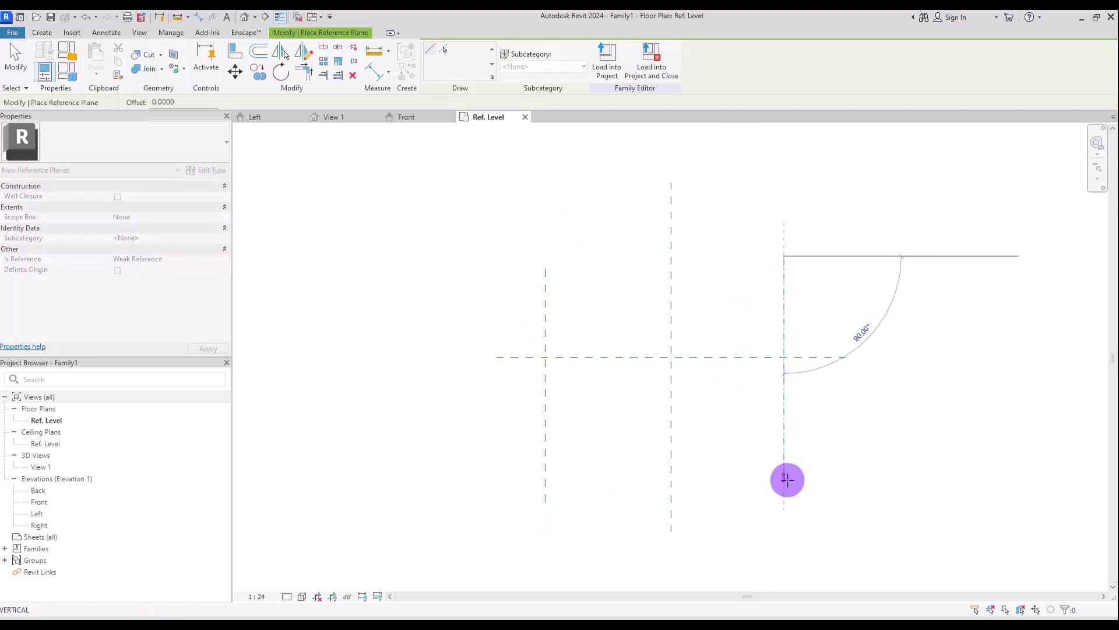
click(784, 488)
Step: Draw two horizontal reference planes, one above and one below the front/back center plane
click(492, 274)
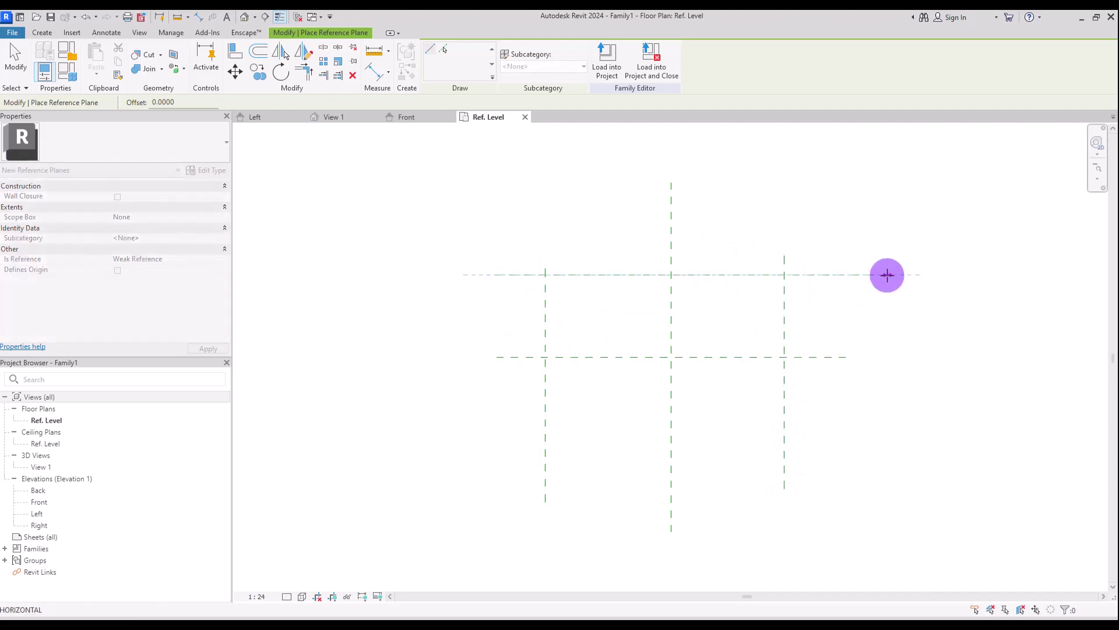
click(886, 275)
click(497, 465)
click(886, 465)
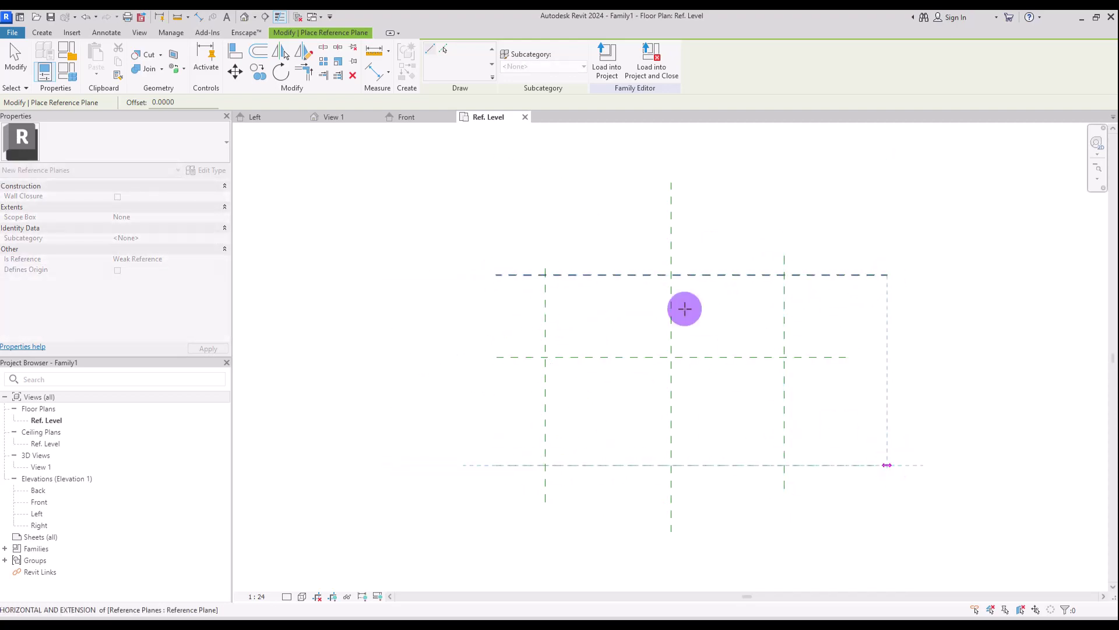
key(Escape)
Step: Add a chained aligned dimension across the three horizontal reference planes and make its segments equal (EQ)
click(371, 73)
click(558, 274)
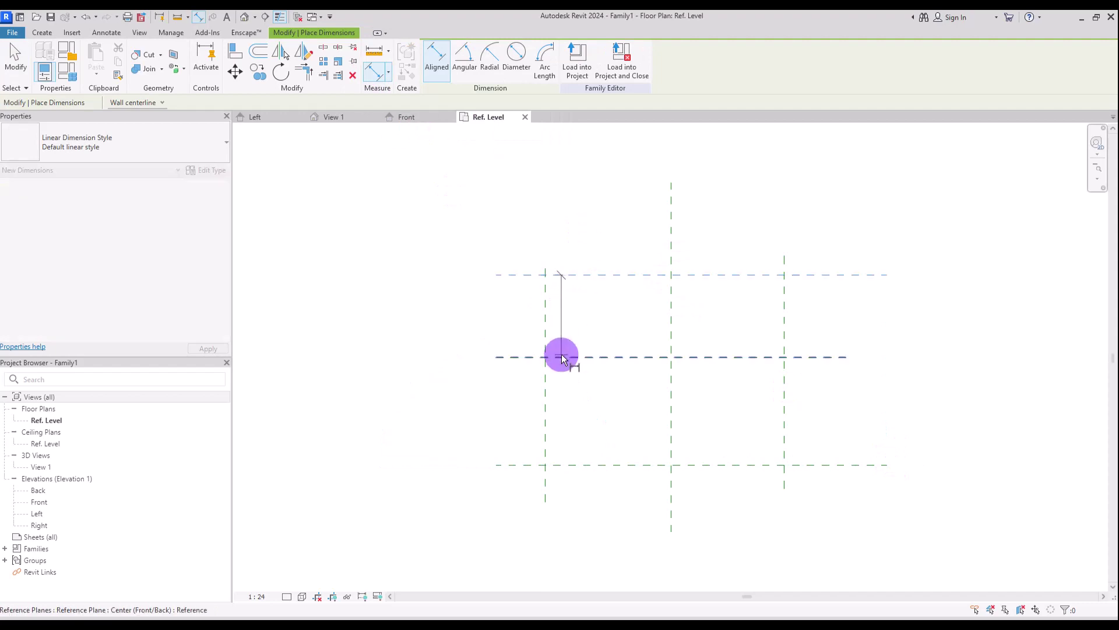
click(562, 357)
click(568, 465)
click(559, 370)
Step: Add an overall aligned dimension between the two outer horizontal reference planes, outside the EQ dimension
click(577, 250)
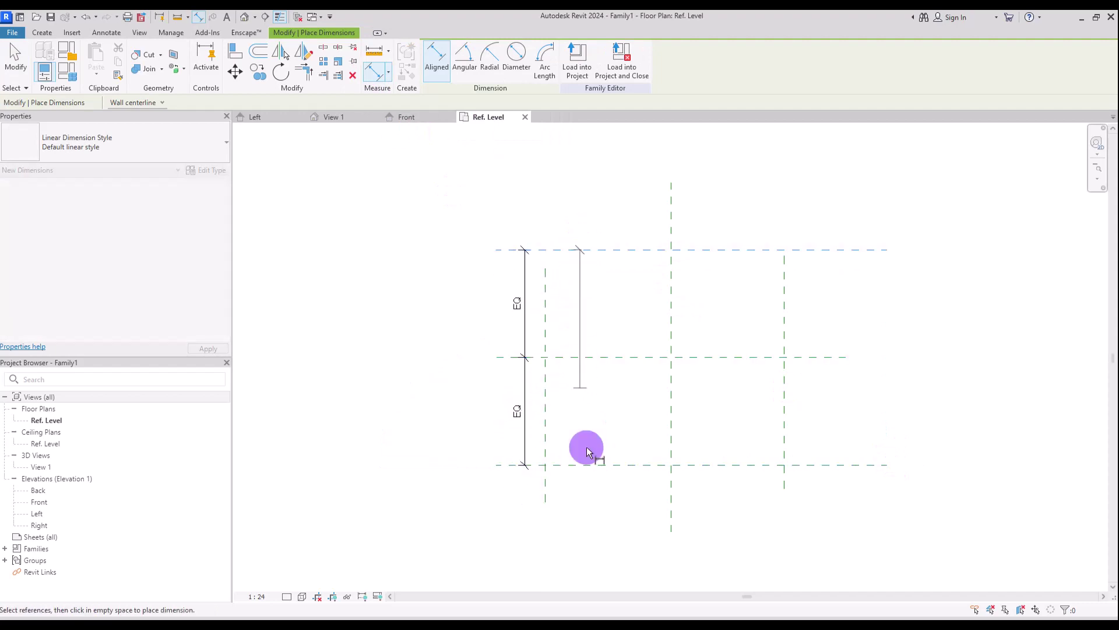
click(564, 467)
click(505, 516)
key(Escape)
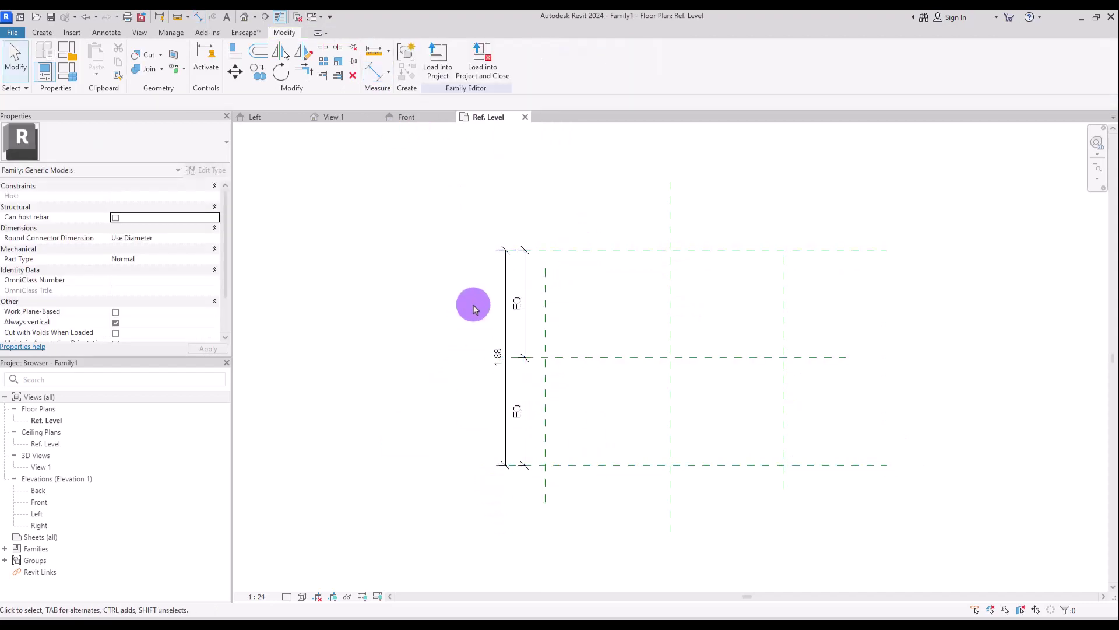
Step: Label the overall dimension between the outer horizontal planes with a new type parameter named L
click(505, 274)
click(546, 60)
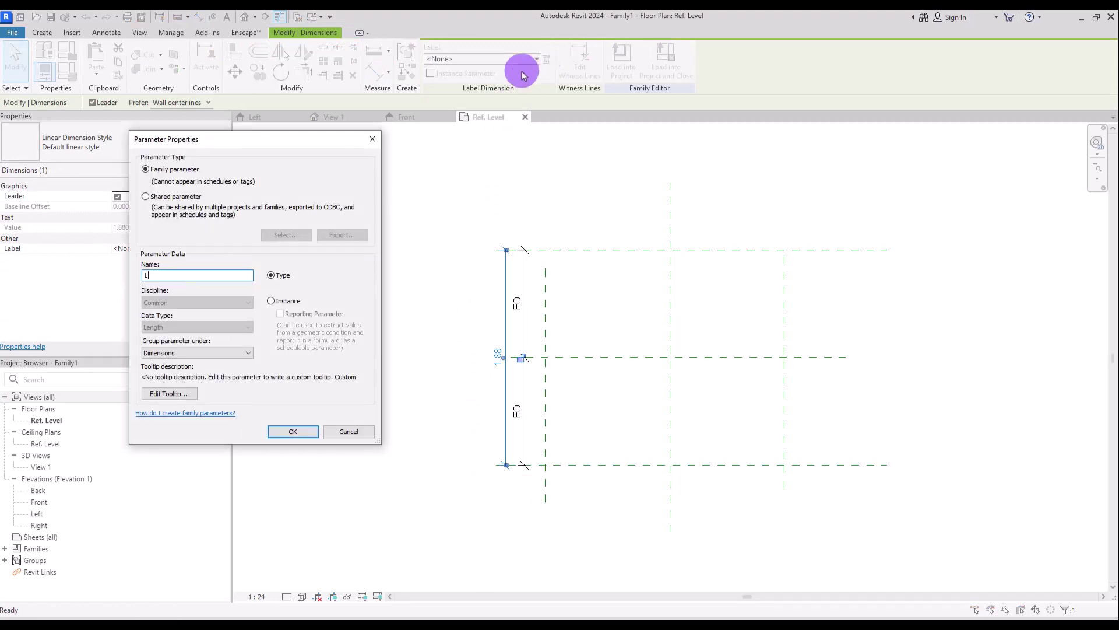
text(L)
click(286, 429)
Step: Add a chained aligned dimension across the three vertical reference planes and make its segments equal (EQ)
key(d)
key(i)
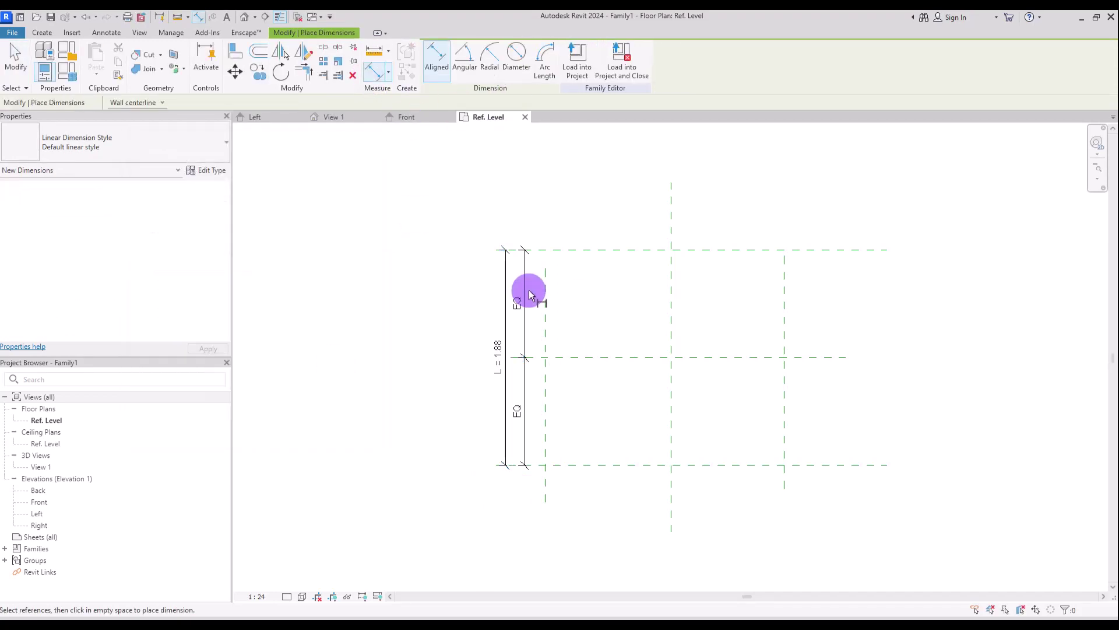
click(545, 292)
click(670, 306)
click(782, 309)
click(649, 201)
click(649, 175)
Step: Add an overall aligned dimension between the two outer vertical reference planes, above the EQ dimension
click(559, 309)
click(784, 280)
click(777, 190)
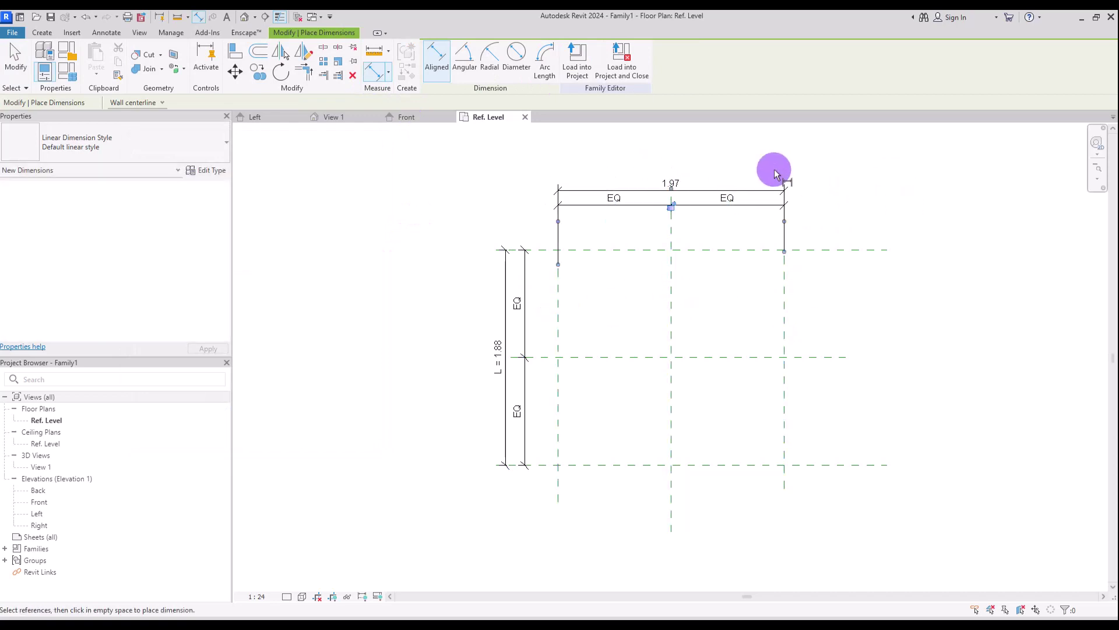
key(Escape)
key(Escape)
Step: Label the overall dimension between the outer vertical planes with a new type parameter named W
click(641, 190)
click(545, 59)
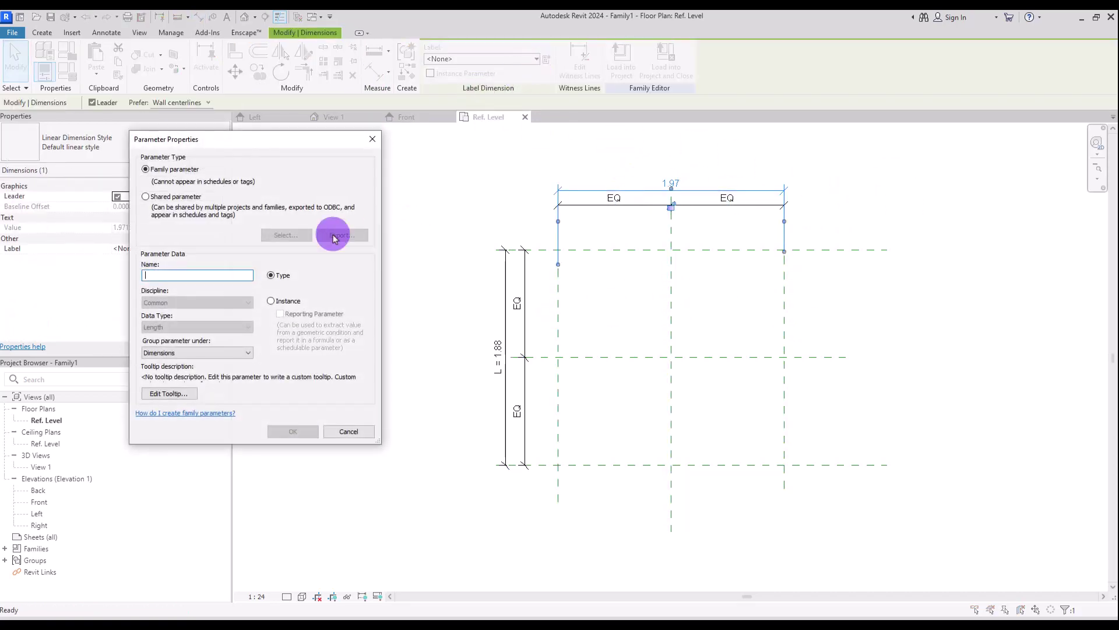
text(W)
key(Return)
click(845, 391)
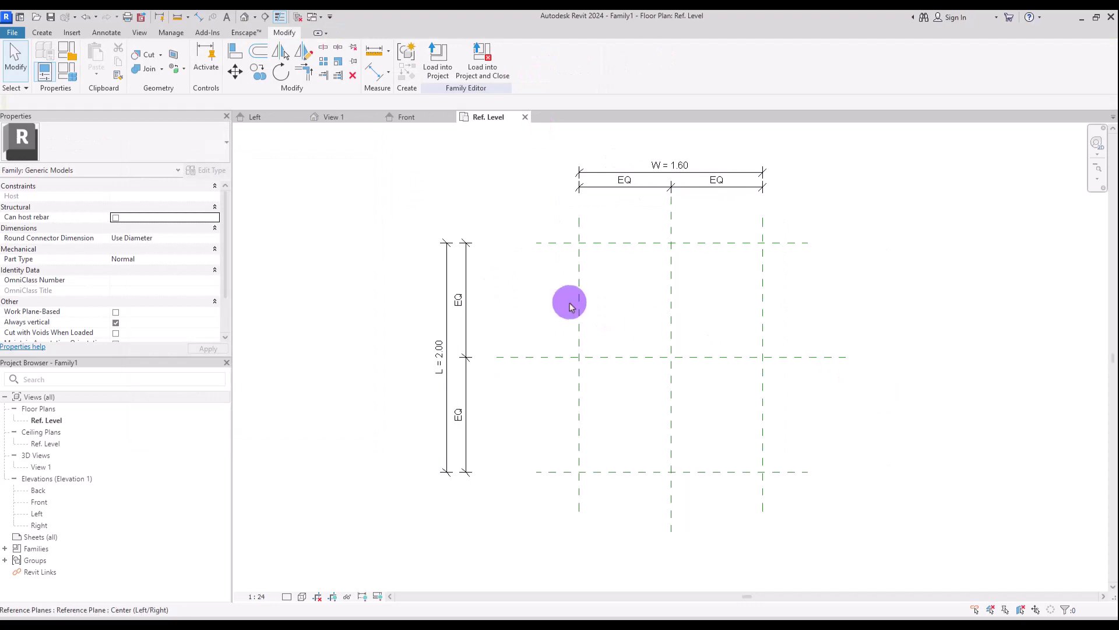
Step: In the Front elevation, draw a horizontal reference plane about 0.36 above Ref. Level
click(402, 124)
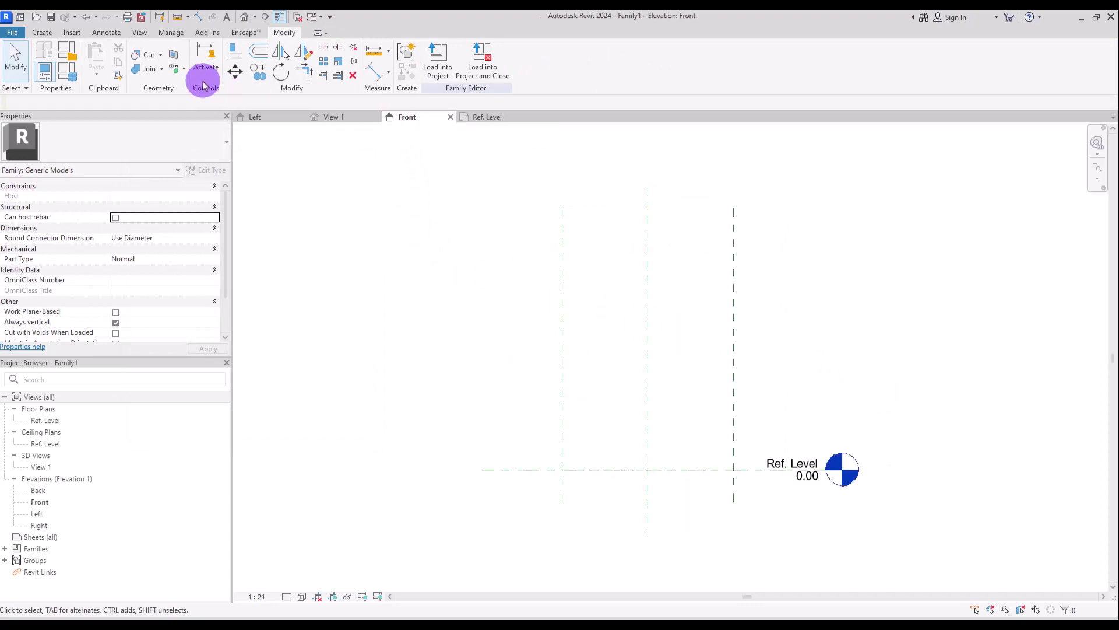
click(42, 33)
click(653, 59)
click(490, 429)
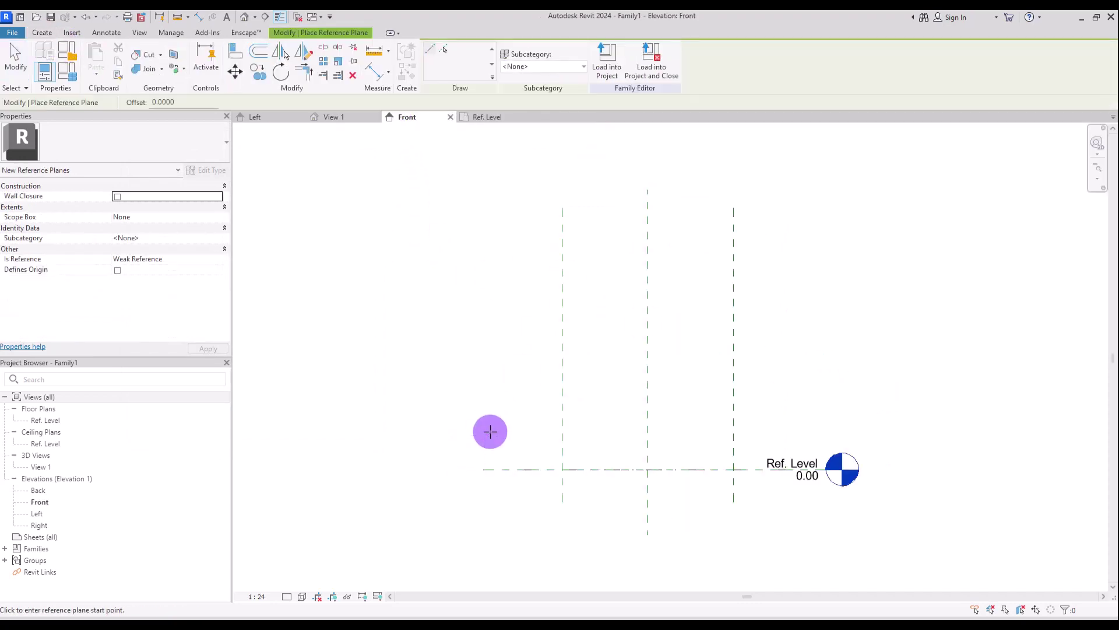
click(617, 429)
click(874, 430)
key(Escape)
Step: Dimension the new horizontal plane from Ref. Level and open a new label parameter for that dimension
click(353, 100)
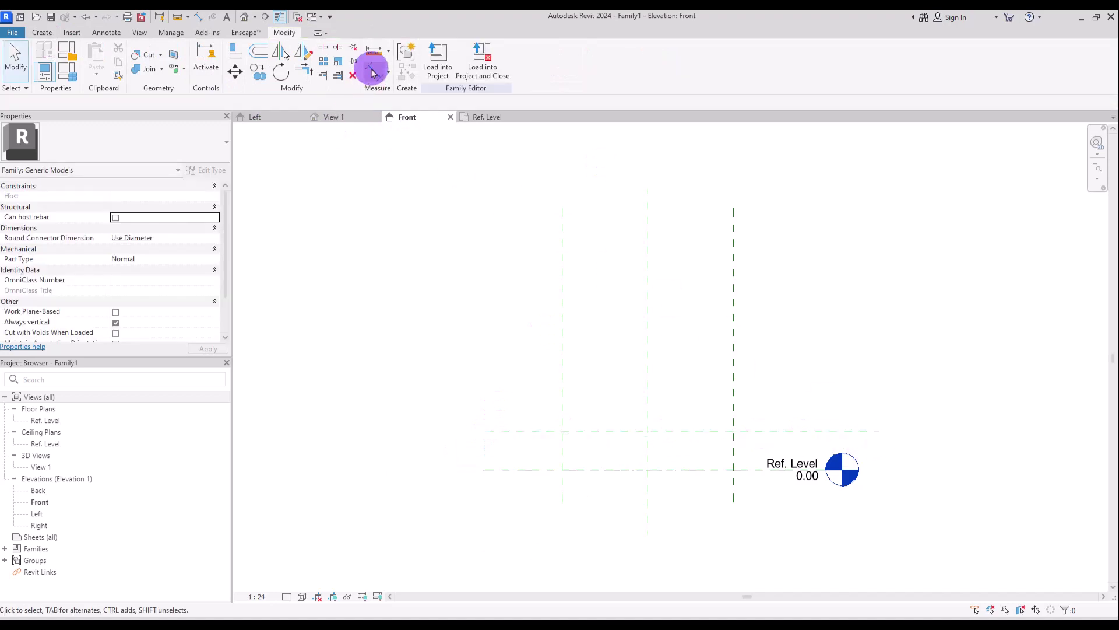
click(373, 72)
click(507, 431)
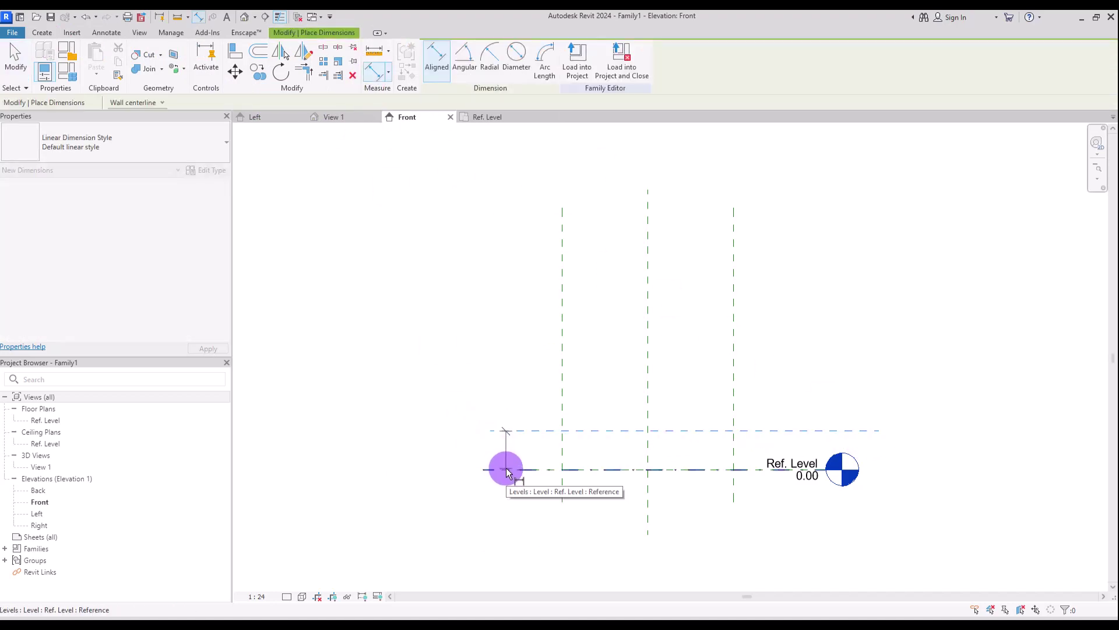
click(481, 511)
key(Escape)
click(478, 449)
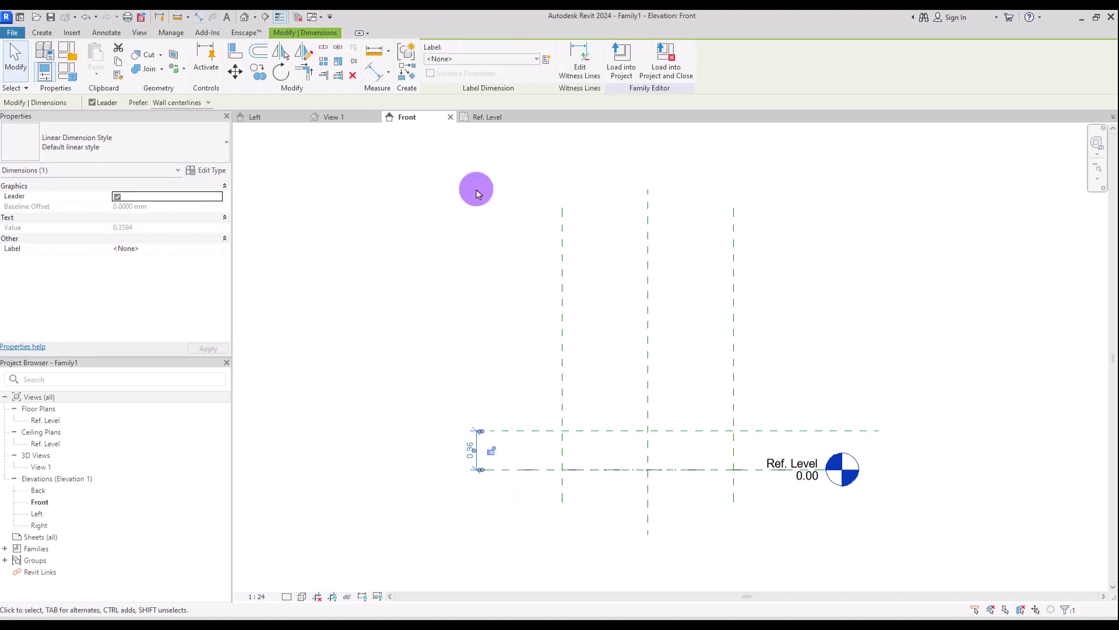
click(542, 59)
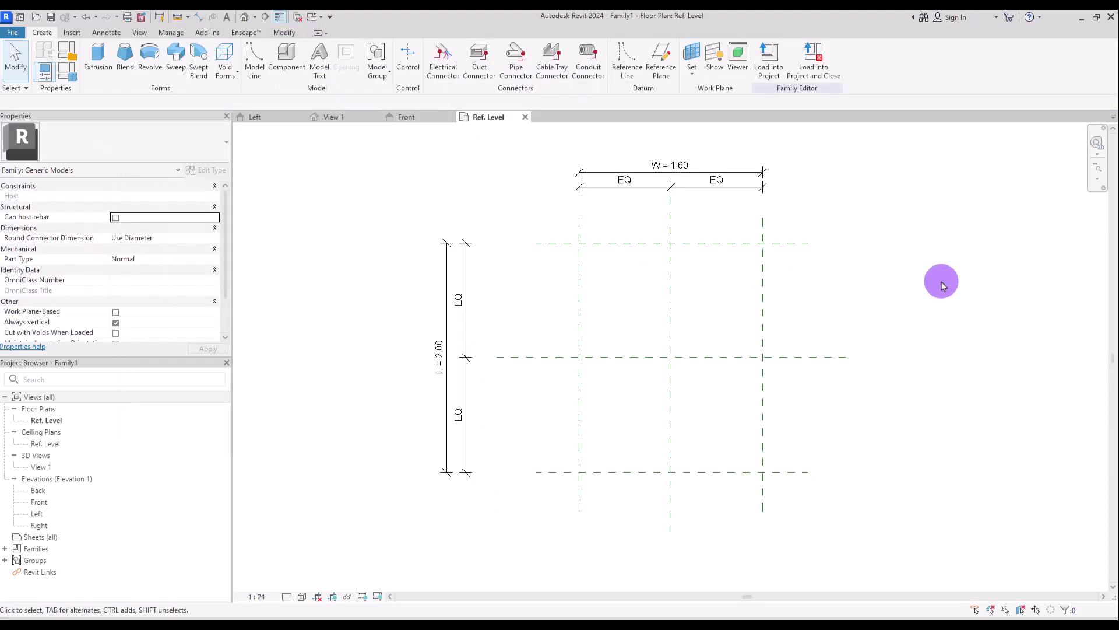
Step: In the Ref. Level plan, add reference planes offset 0.04 inward from the four outer reference planes by picking them
click(664, 56)
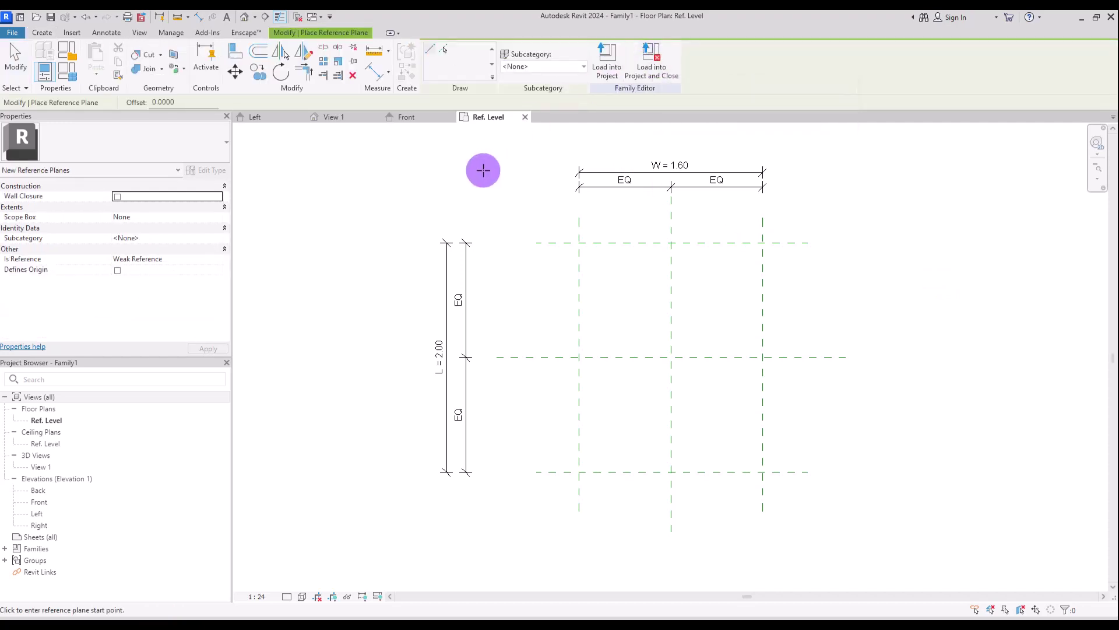
click(443, 52)
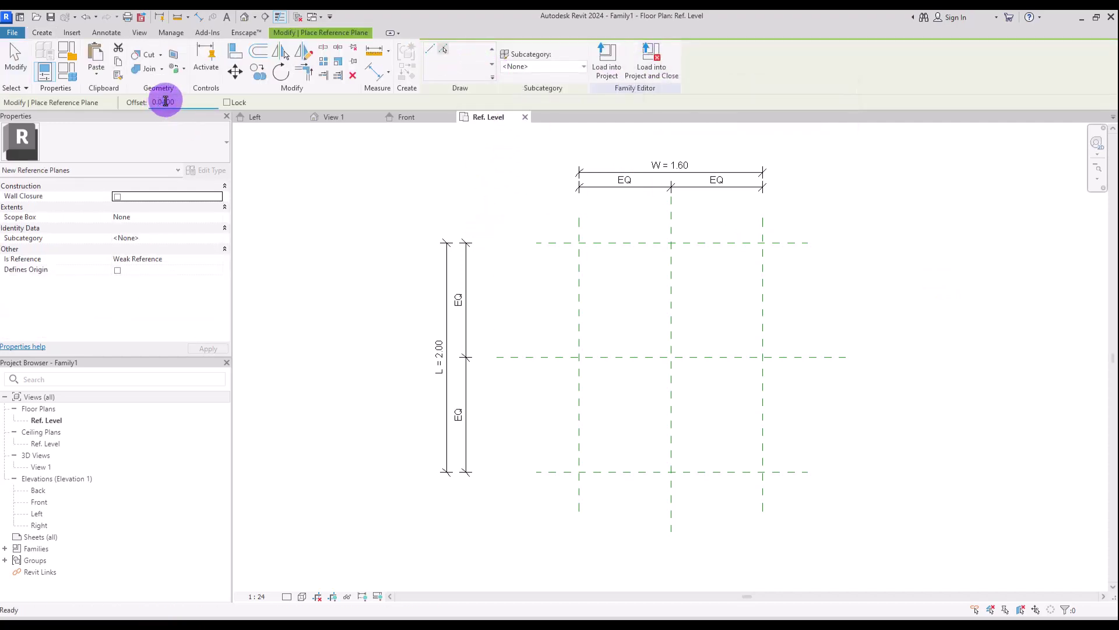
text(4)
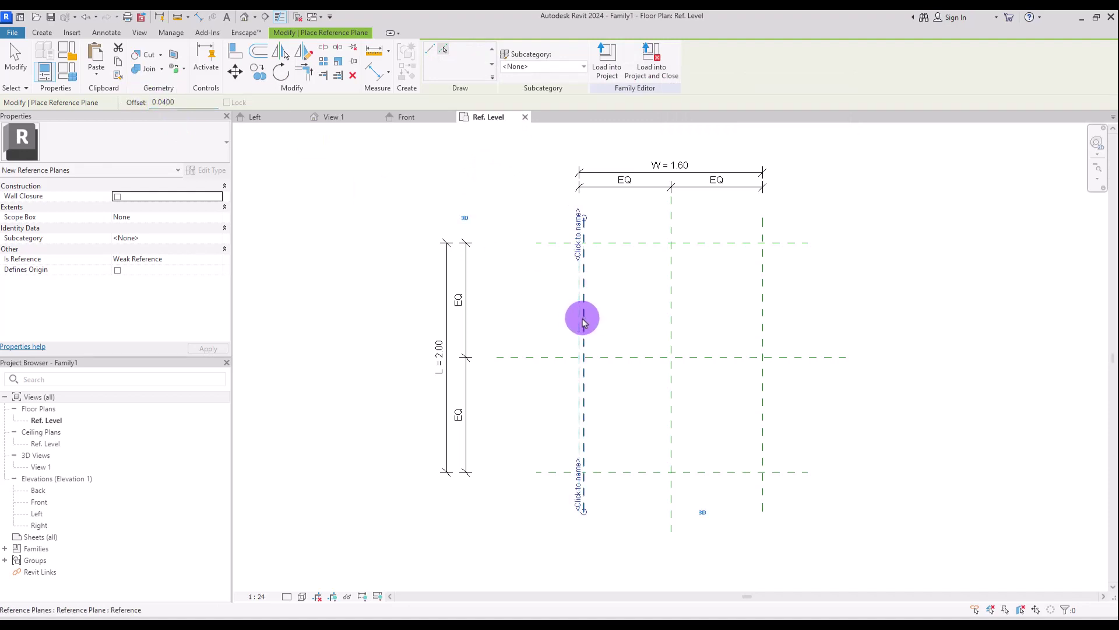
click(582, 319)
click(629, 247)
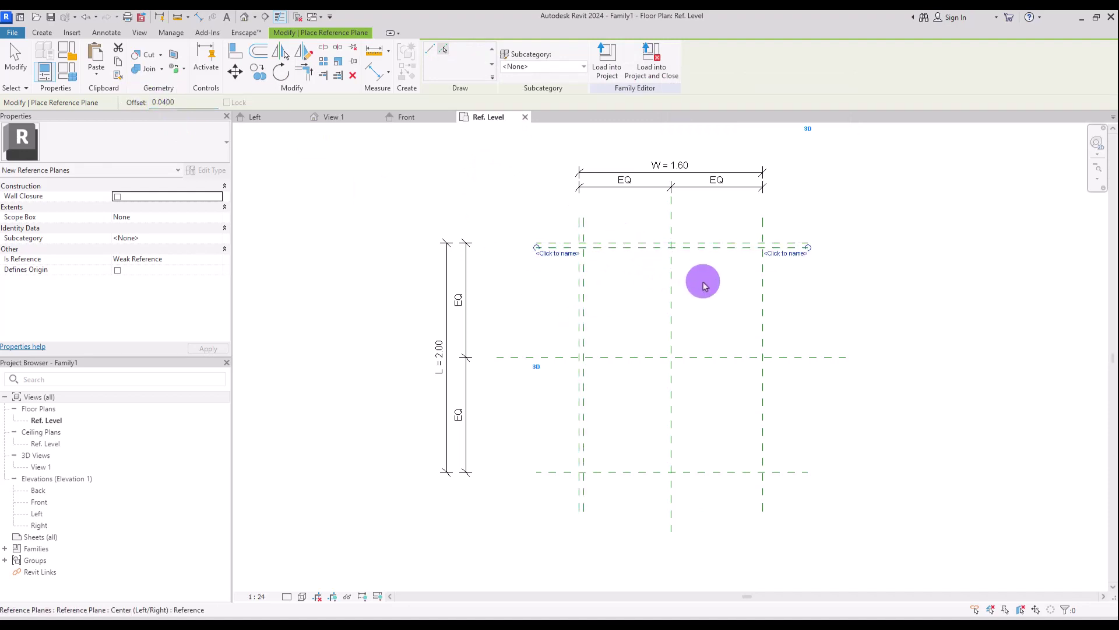
click(758, 279)
key(Escape)
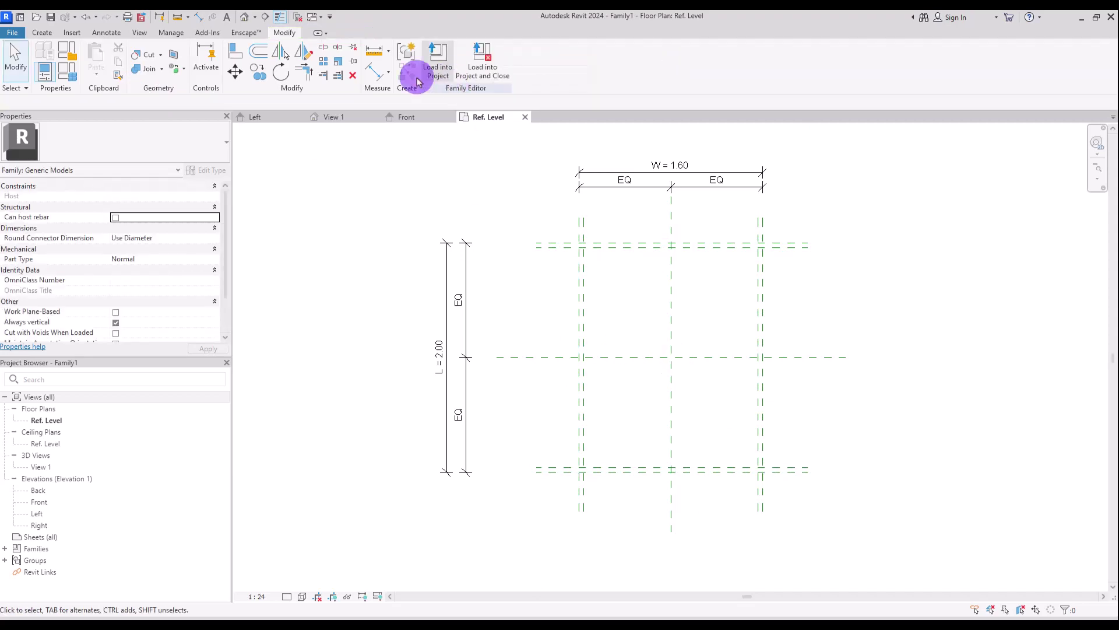
Step: Dimension the gap between each outer vertical reference plane and its inner offset plane on both sides
click(374, 71)
click(583, 289)
click(580, 289)
click(624, 218)
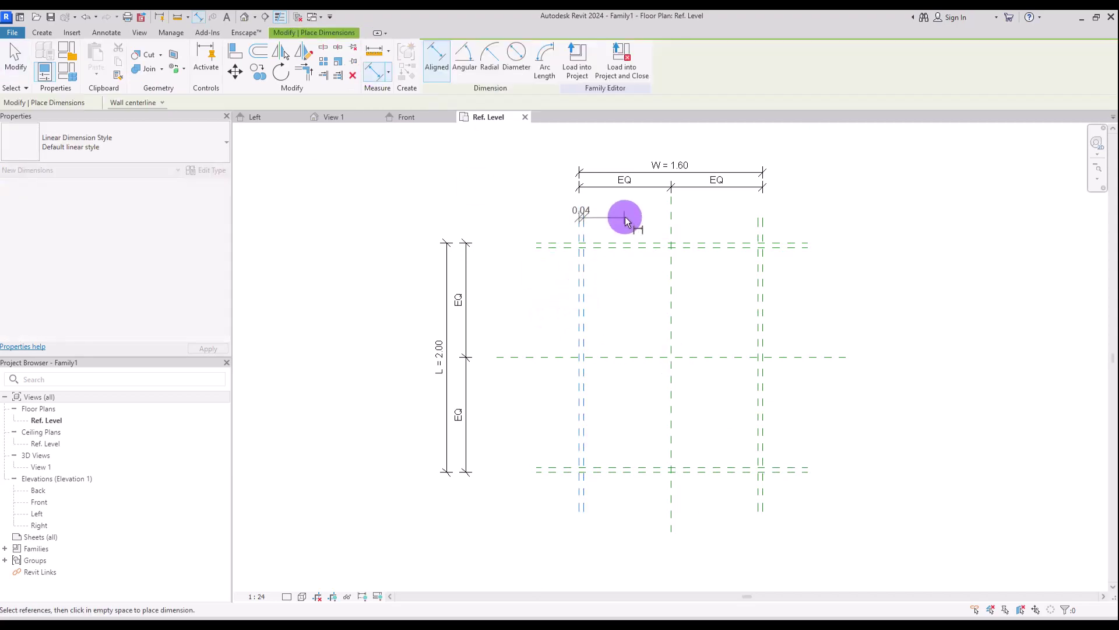
click(757, 268)
click(761, 268)
click(805, 219)
Step: Dimension the gap between each outer horizontal reference plane and its inner offset plane, at the upper and lower pairs
click(717, 243)
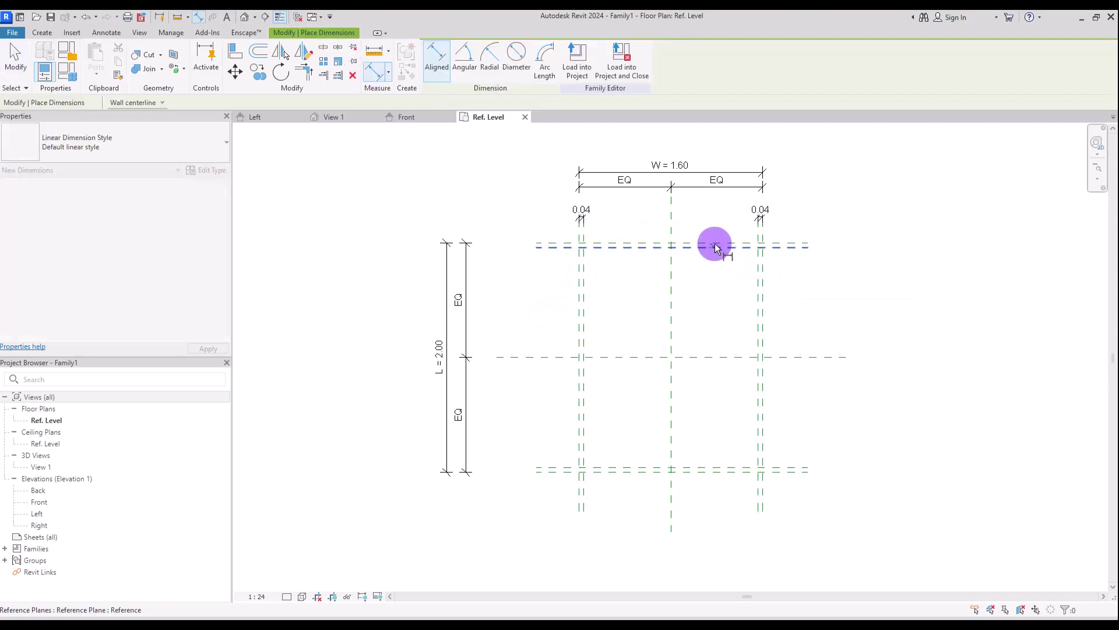
click(720, 246)
click(541, 231)
click(542, 466)
click(544, 471)
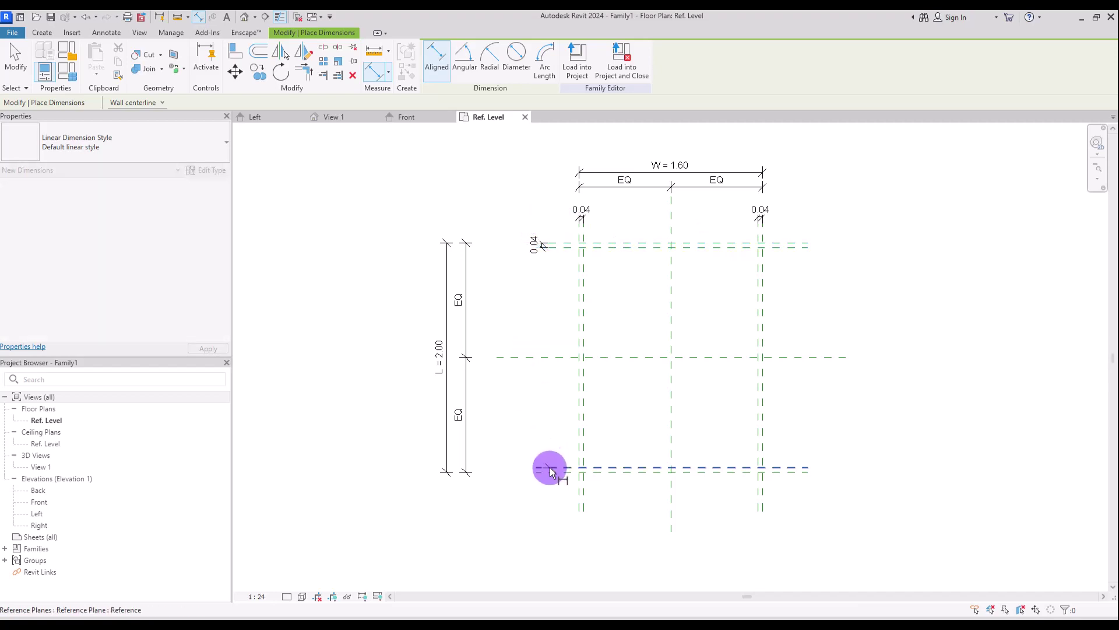
click(539, 513)
key(Escape)
Step: Label all four offset gap dimensions together with a new type parameter named Leg Base
drag(509, 199, 789, 489)
click(546, 59)
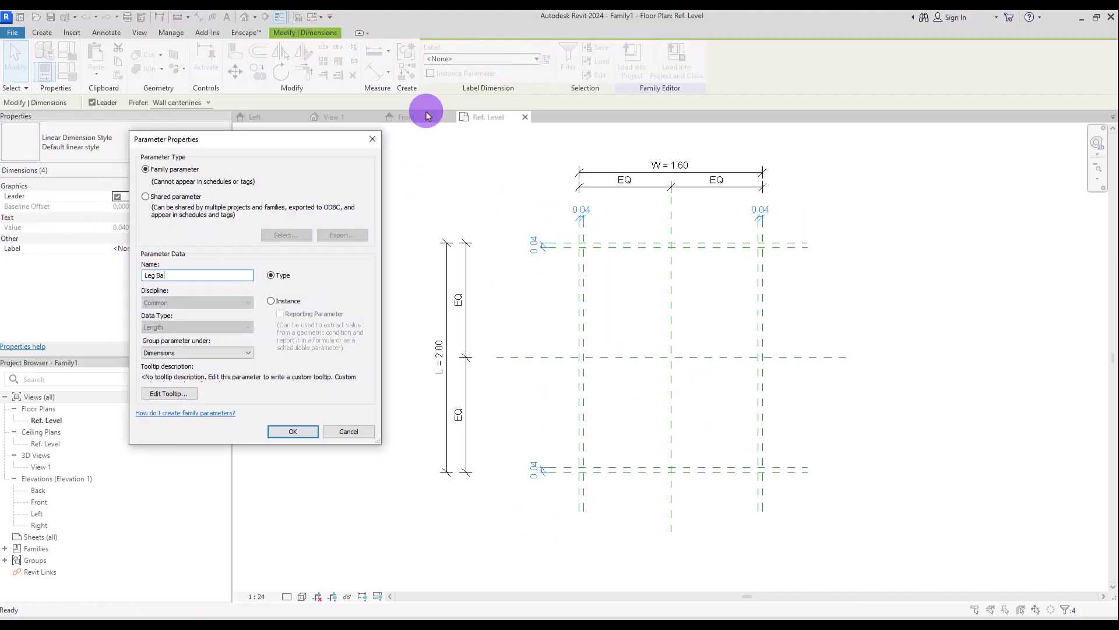
click(292, 431)
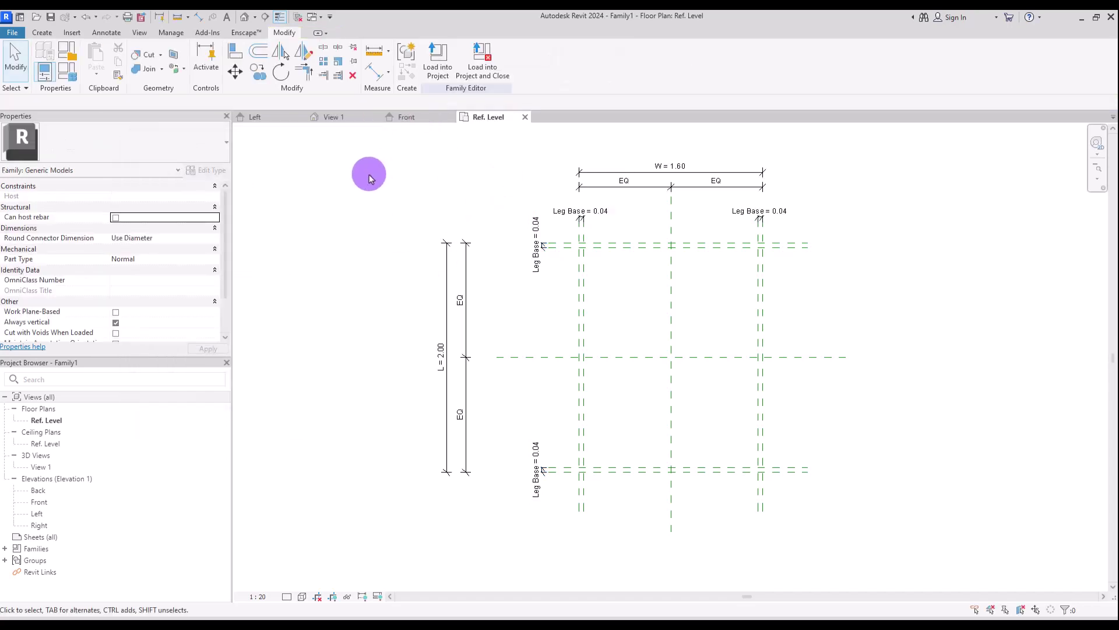
Step: Start the Reference Plane command and create a new reference plane subcategory named Red
click(46, 35)
click(662, 58)
click(542, 66)
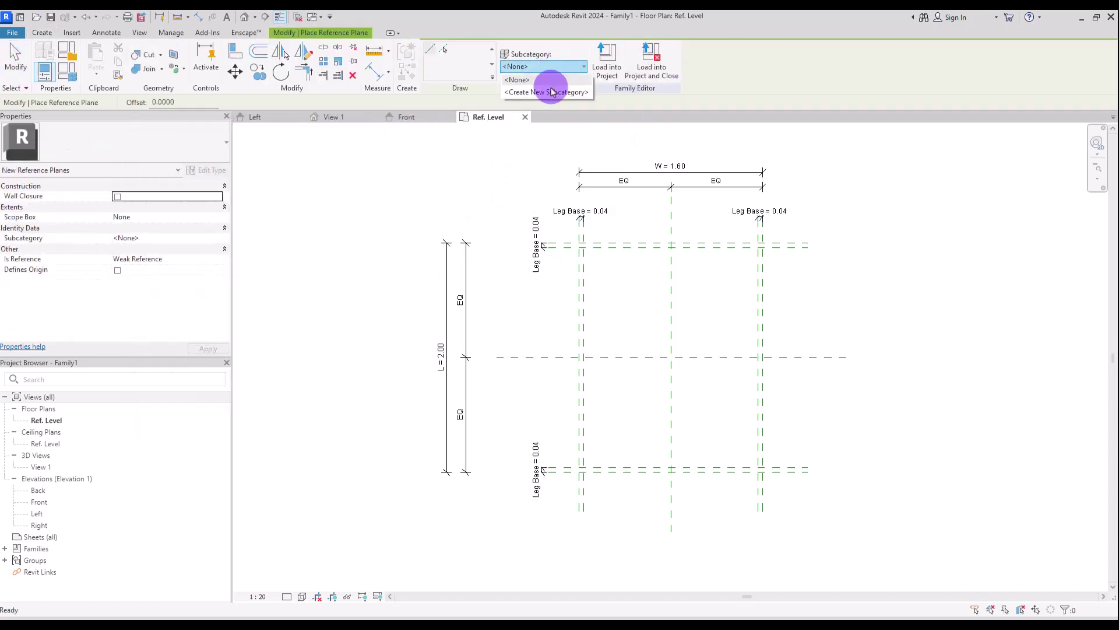
click(533, 92)
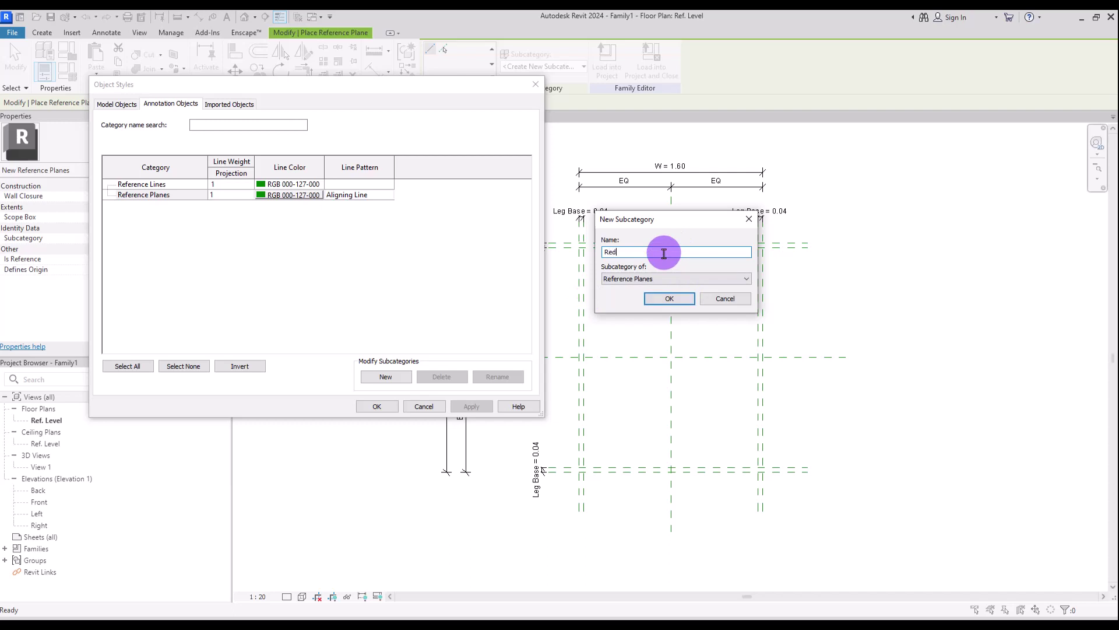
click(669, 297)
Step: Set the Red subcategory's line color to red and its line pattern to Aligning Line
click(298, 205)
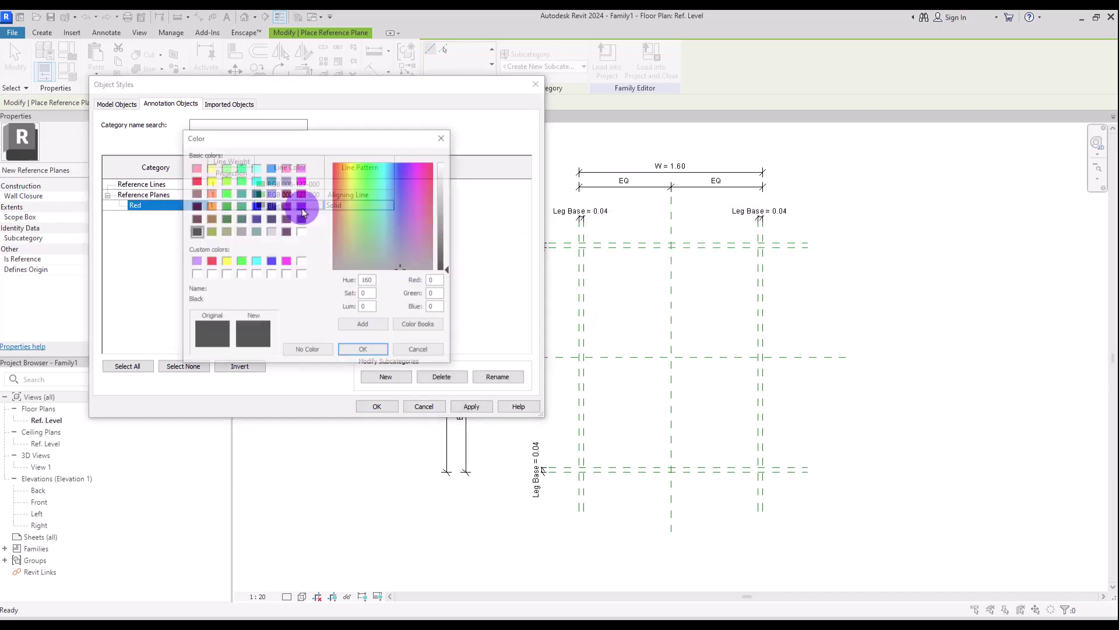
click(197, 181)
click(362, 349)
click(358, 206)
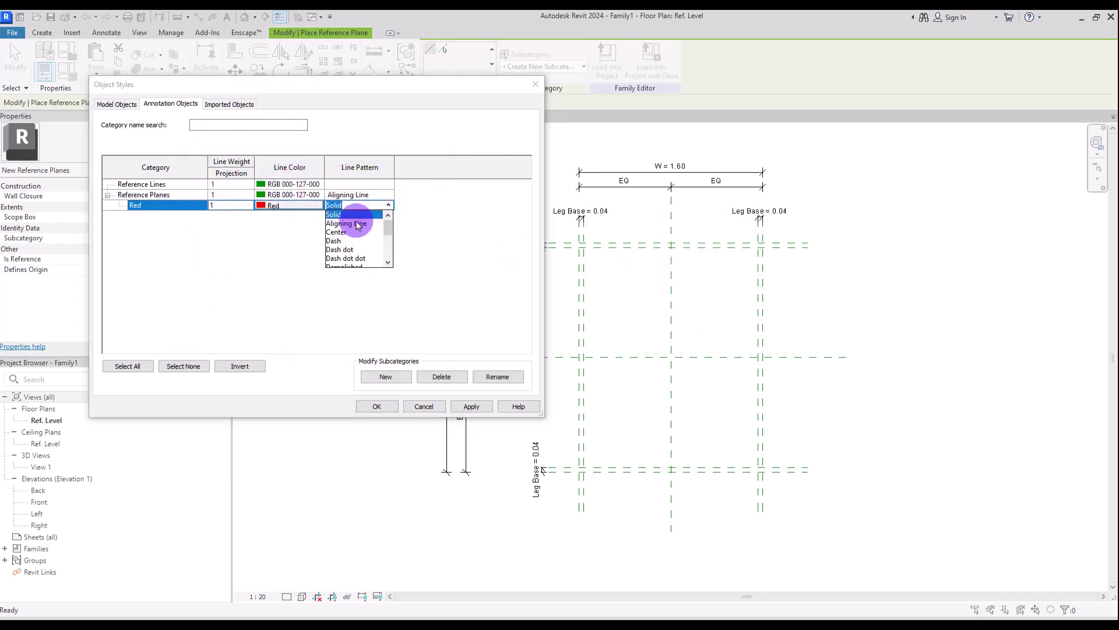
click(344, 215)
click(385, 405)
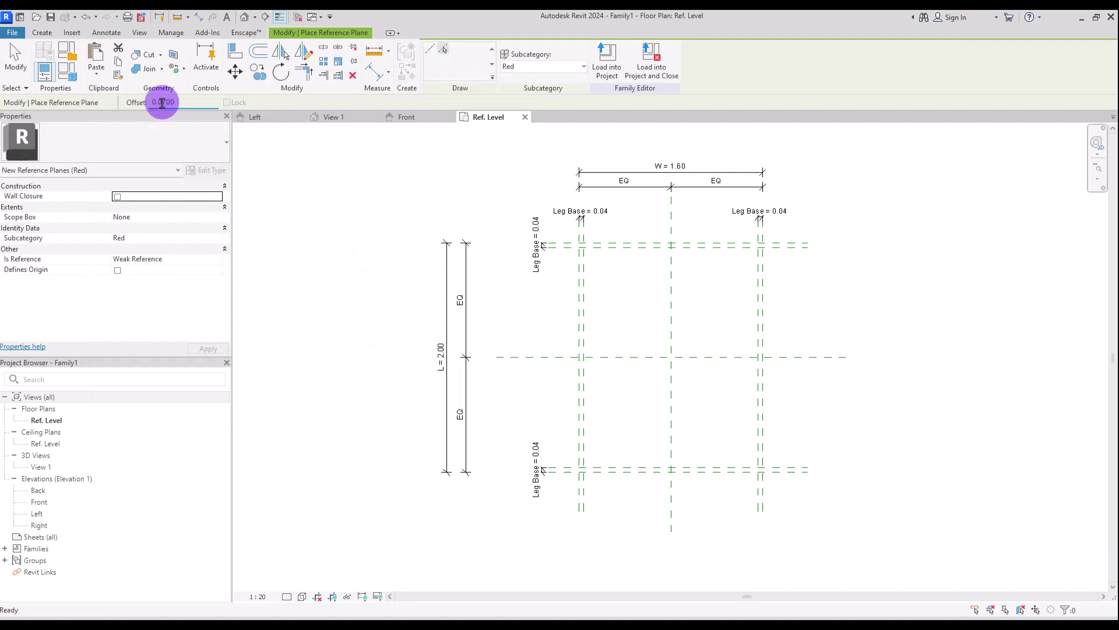
Step: Add Red reference planes offset 0.07 inward from the four outer reference planes by picking them
scroll(737, 299, up, 4)
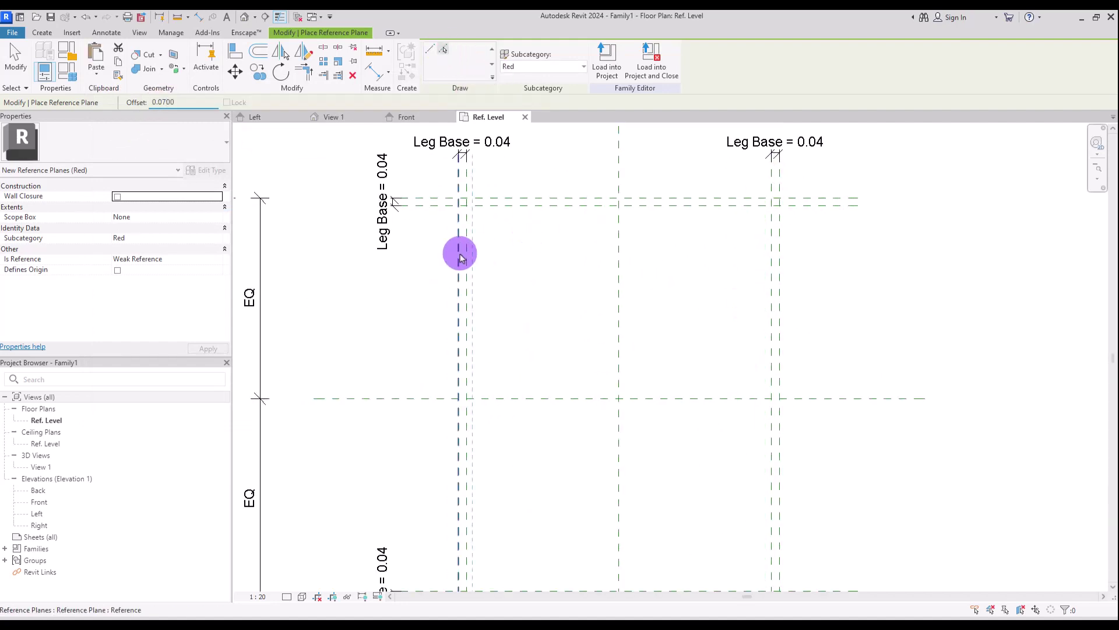
click(554, 197)
click(775, 253)
scroll(674, 382, up, 1)
click(646, 538)
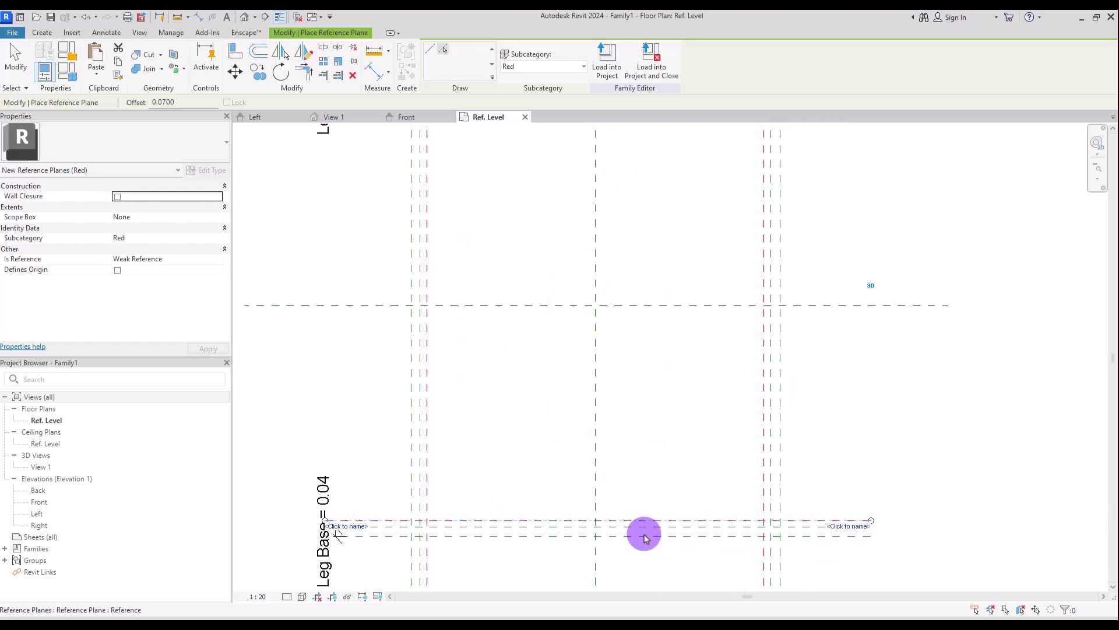
Step: Dimension the gap between each outer vertical reference plane and its red offset plane, below the plan on both sides
scroll(492, 434, down, 2)
click(374, 72)
click(443, 319)
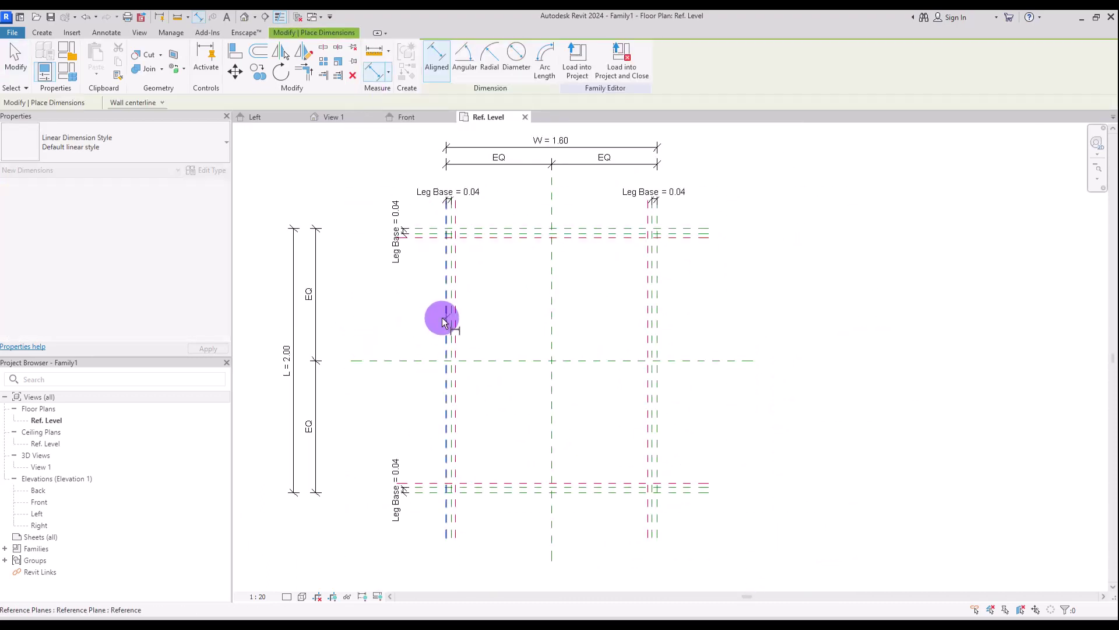
click(495, 545)
click(644, 416)
click(657, 417)
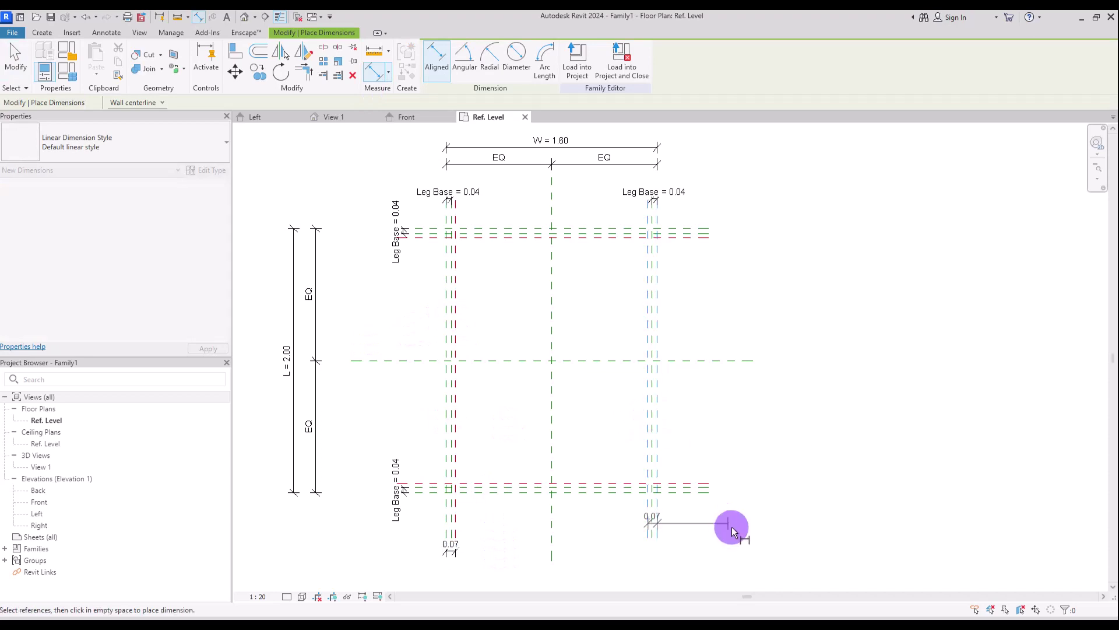
click(735, 548)
Step: Dimension the gap between each outer horizontal reference plane and its red offset plane, at the upper and lower pairs
click(583, 238)
click(724, 288)
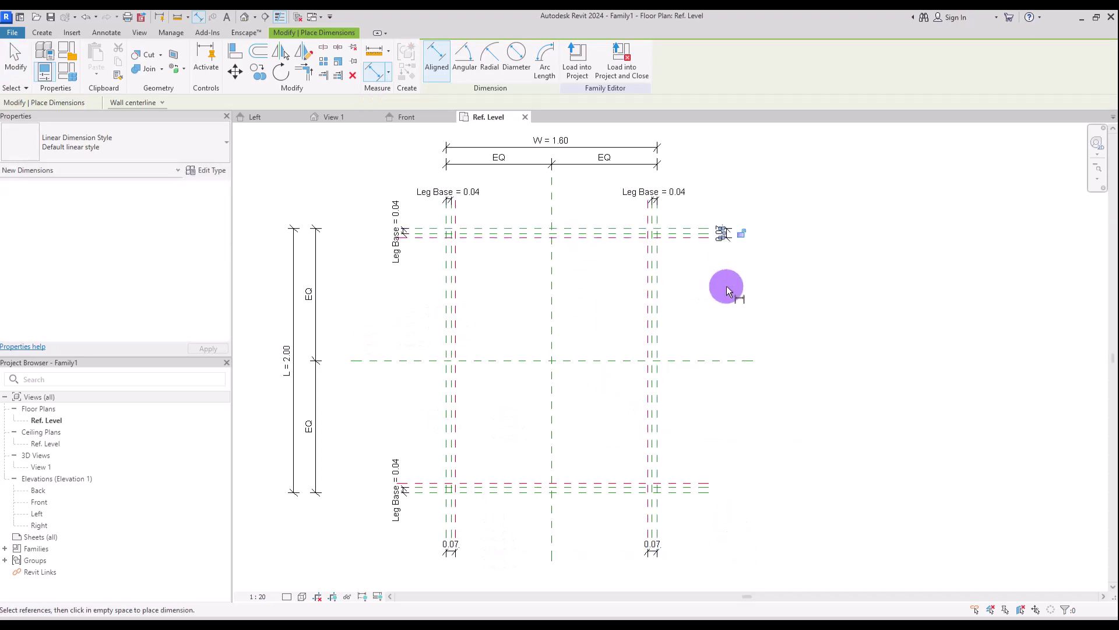
click(595, 484)
click(594, 487)
click(724, 545)
key(Escape)
click(737, 488)
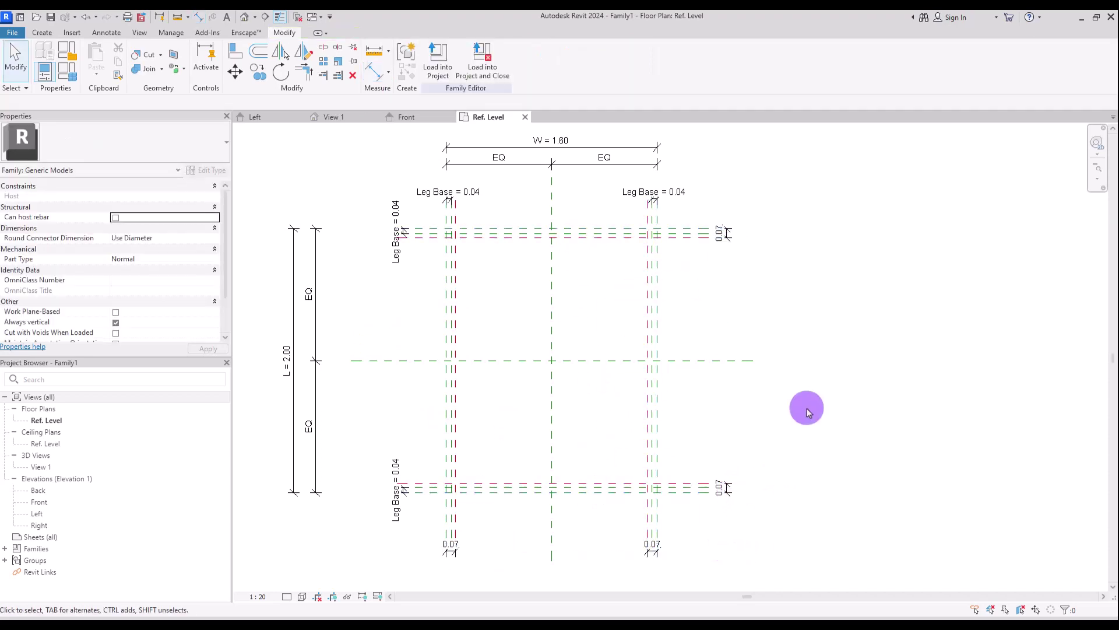
Step: Label the four red-plane gap dimensions together with a new type parameter named Leg Top
drag(413, 213, 775, 586)
click(547, 59)
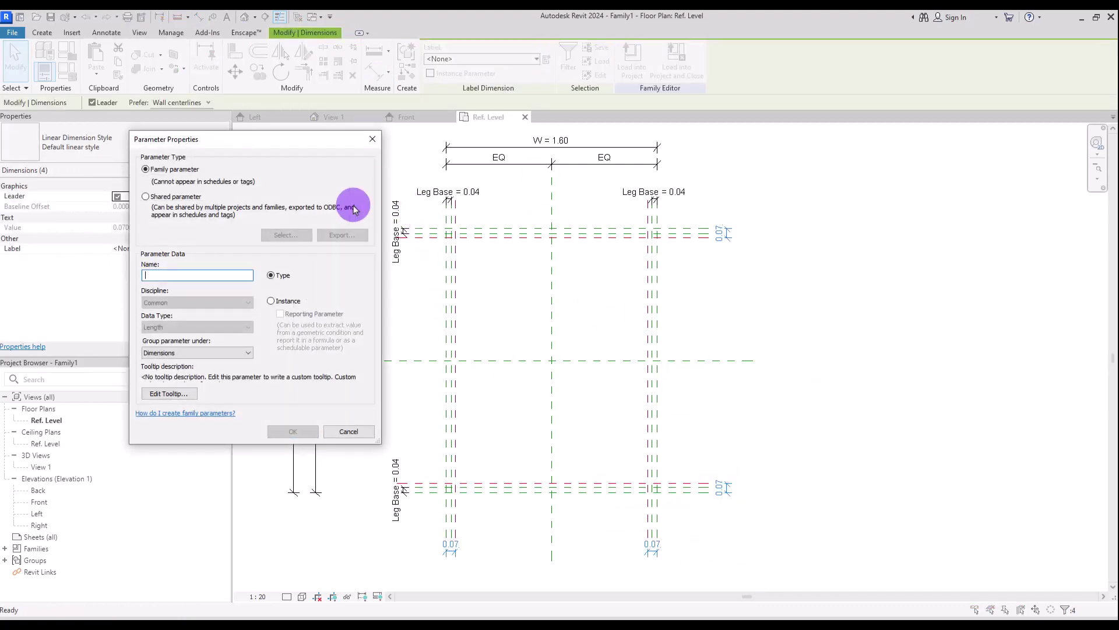
text(Top)
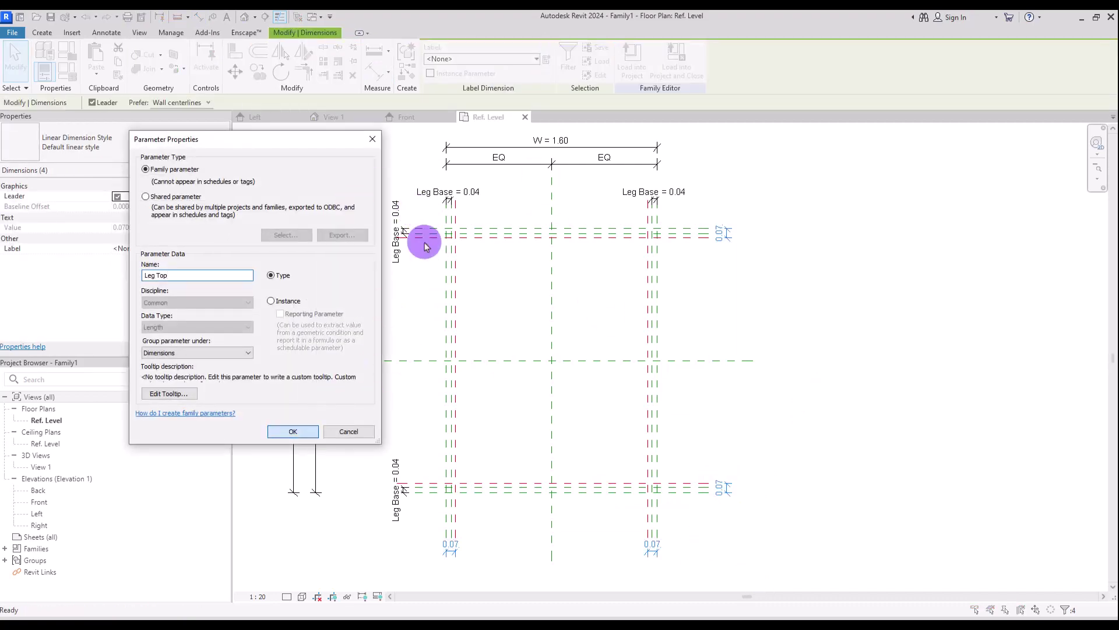
key(Return)
key(Escape)
middle_drag(577, 302, 618, 306)
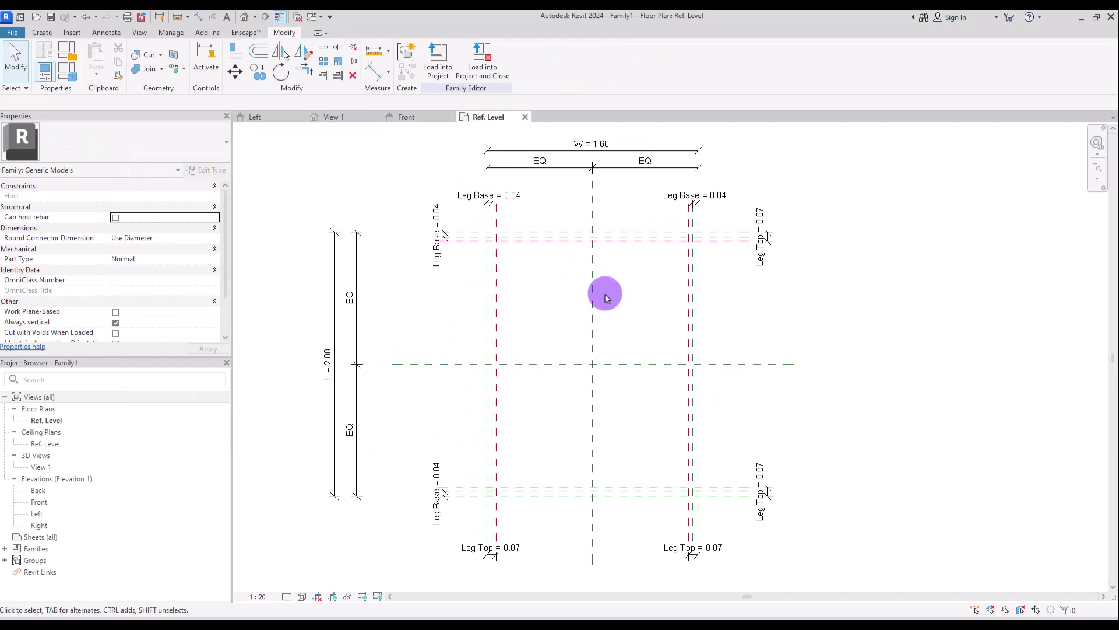
Step: In the Front elevation, start a Swept Blend and sketch its vertical path on the center plane from Ref. Level up to the height reference plane
click(411, 116)
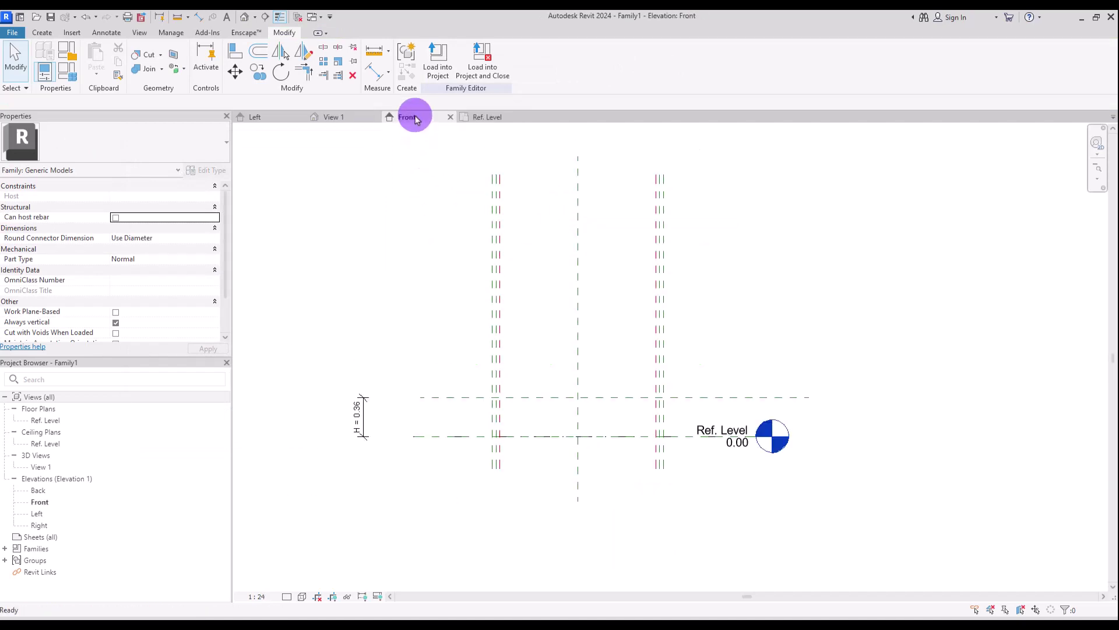
click(45, 32)
click(198, 61)
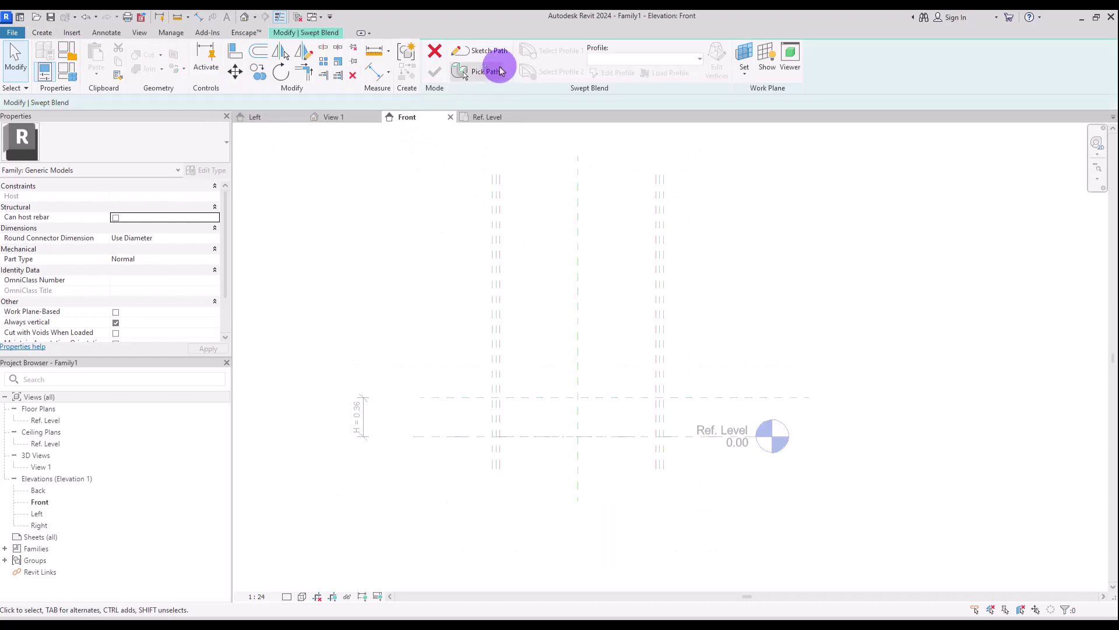
click(489, 51)
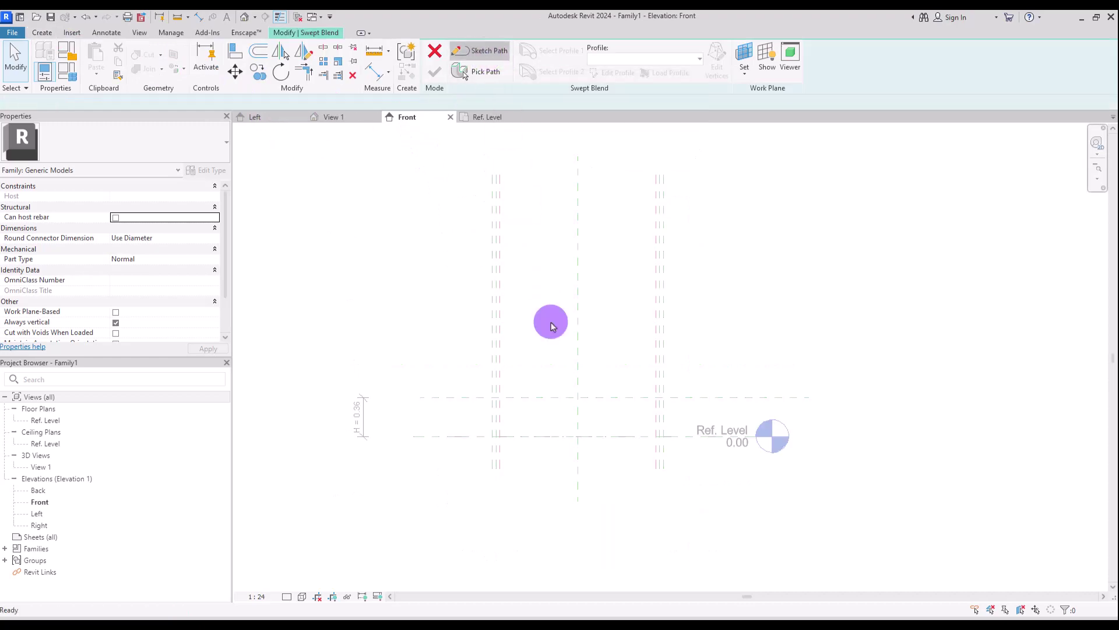
click(579, 436)
click(579, 397)
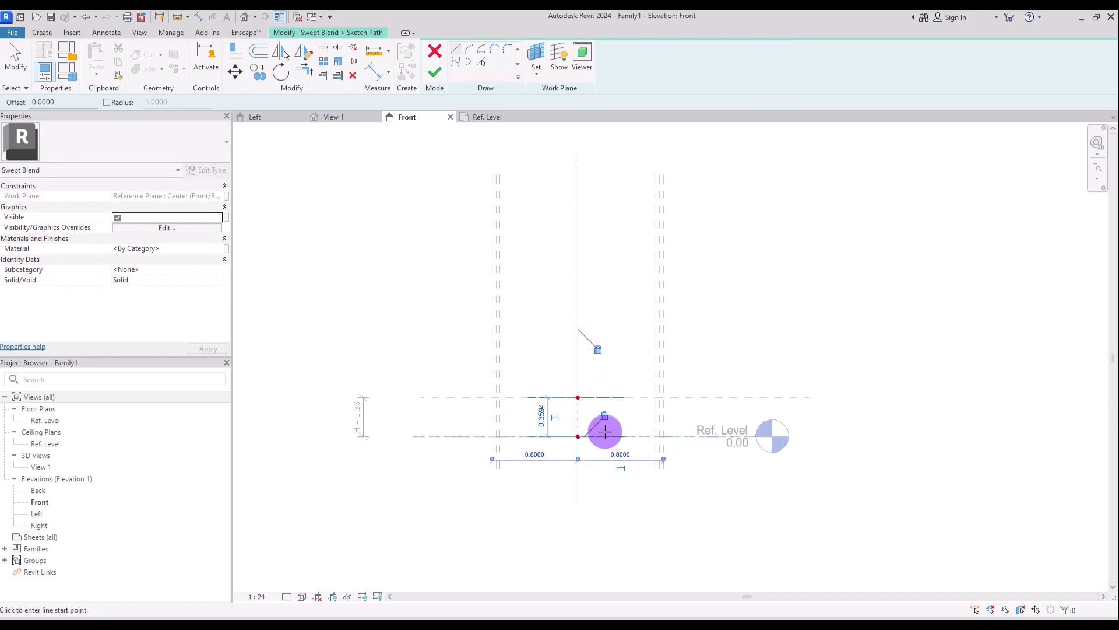
key(Escape)
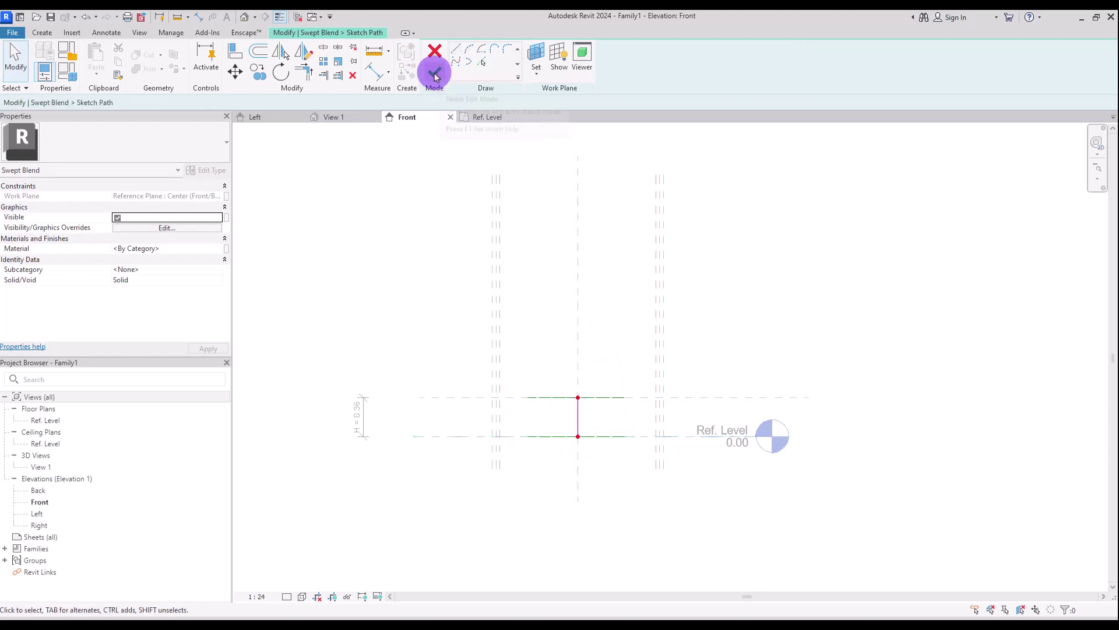
click(435, 73)
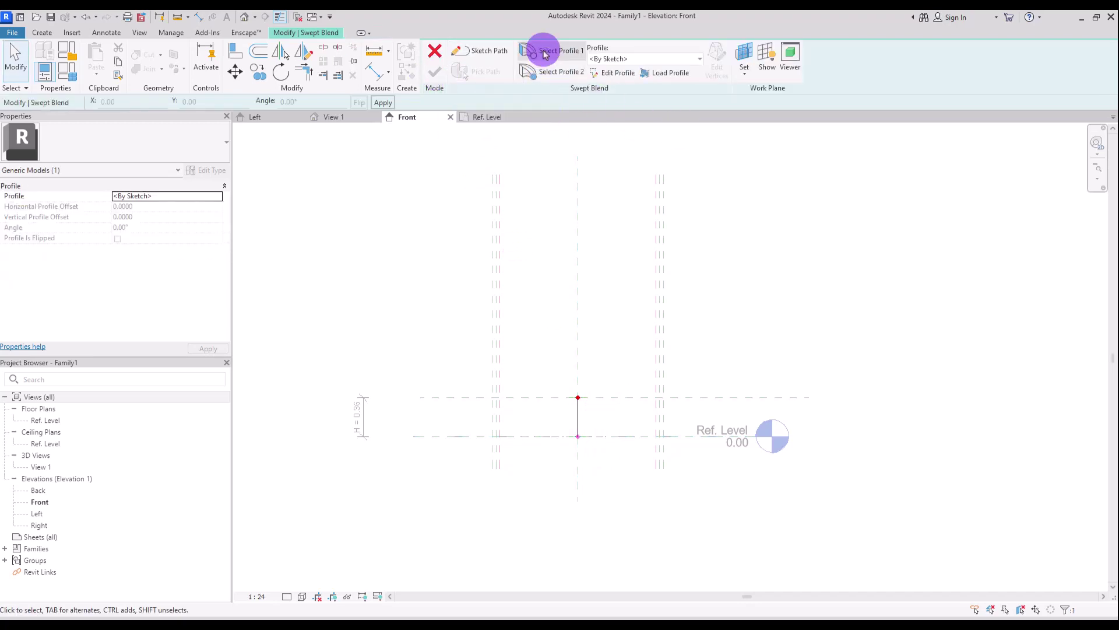
Step: Sketch the first profile in the Ref. Level floor plan as a 0.04 square at the upper-left leg base corner, locked to the reference planes
click(609, 73)
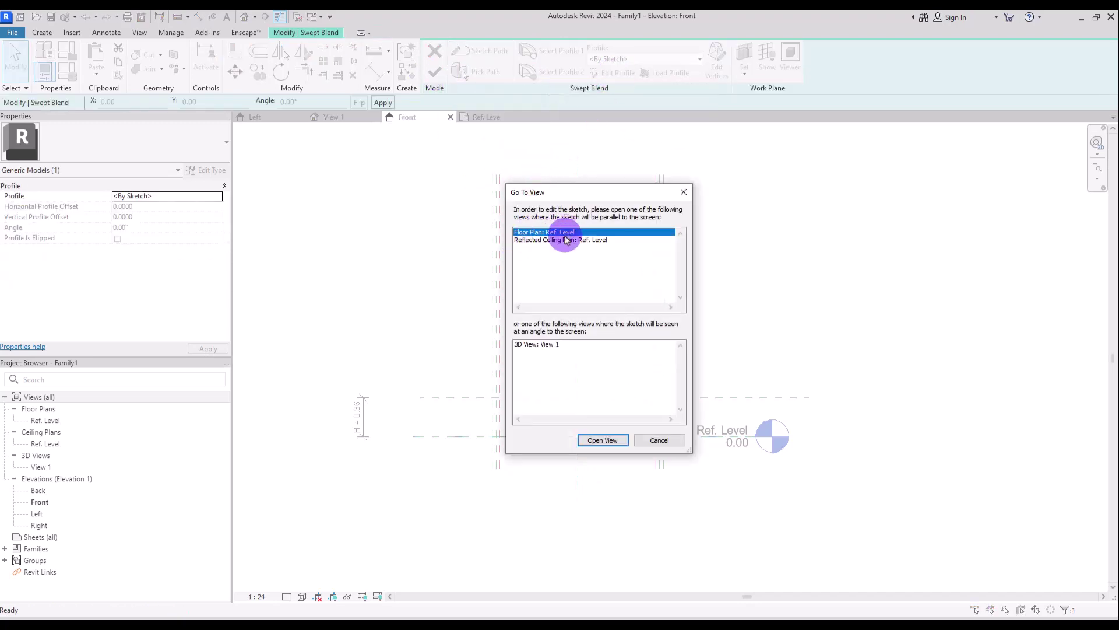
click(596, 441)
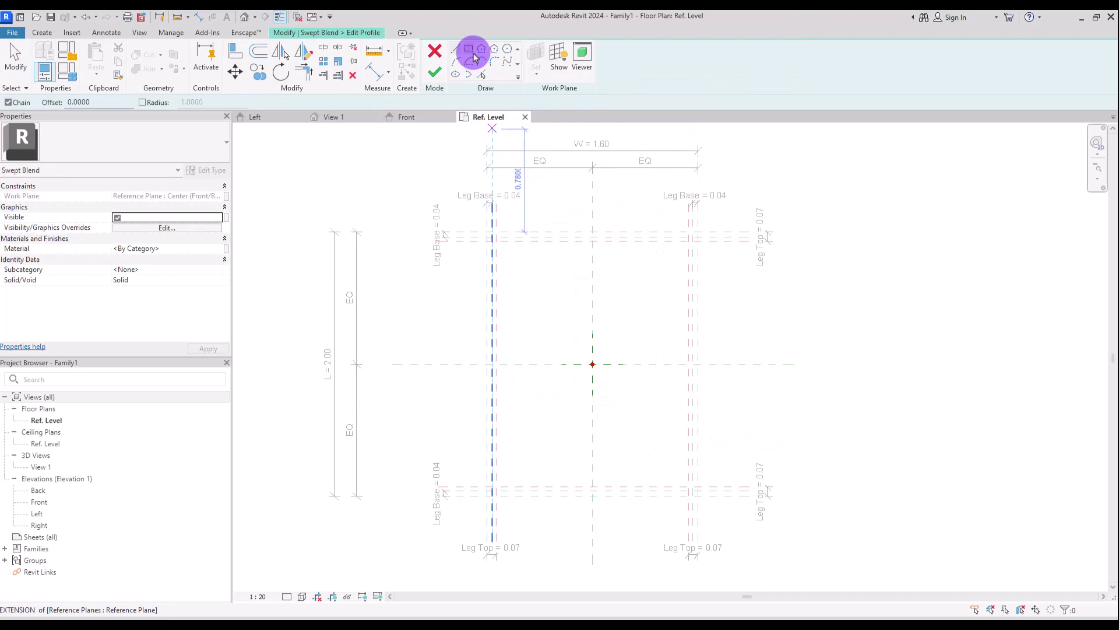
click(473, 52)
scroll(492, 250, up, 5)
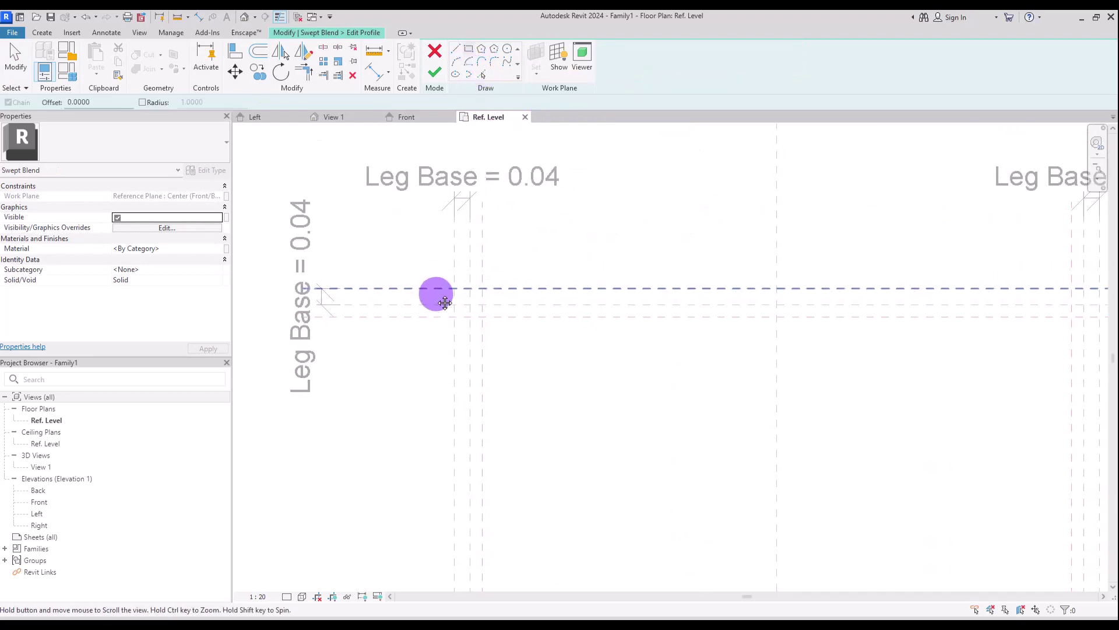
scroll(419, 366, up, 2)
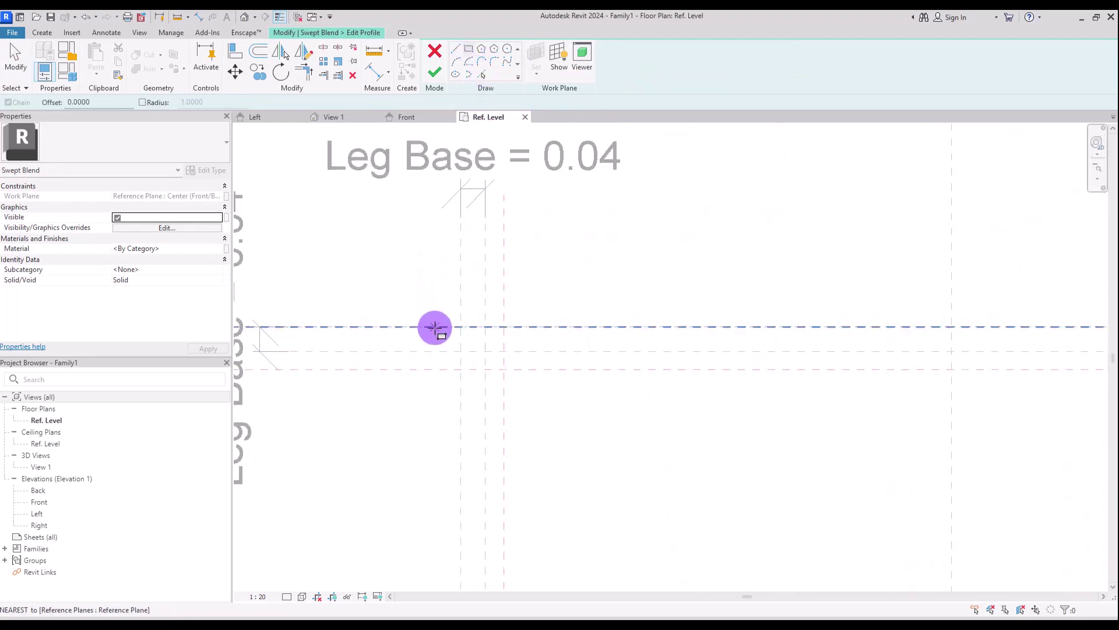
click(460, 328)
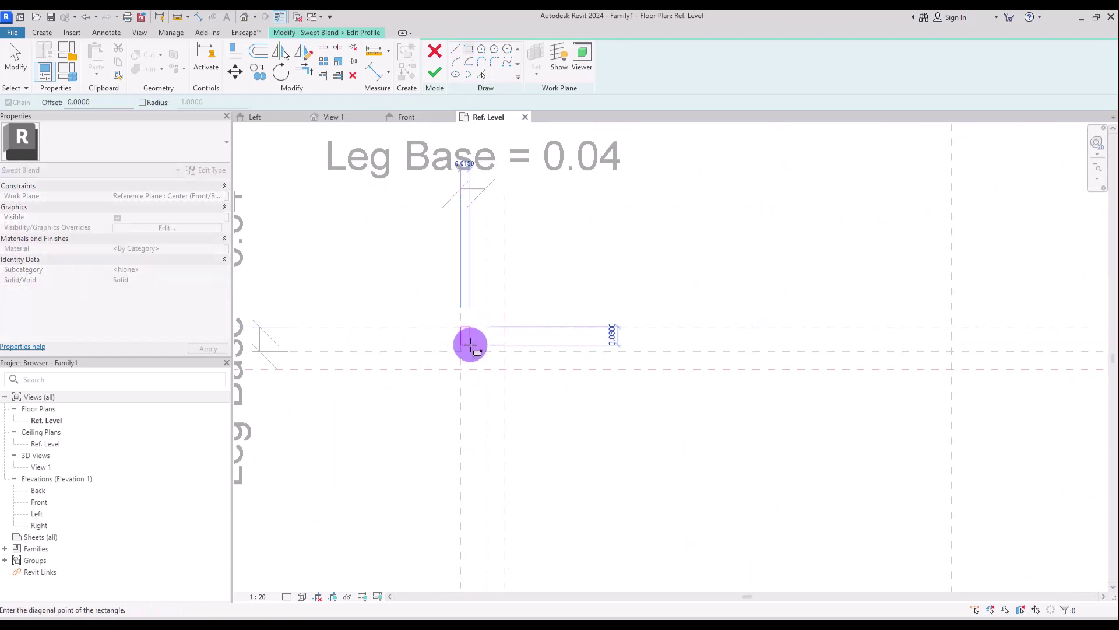
click(485, 351)
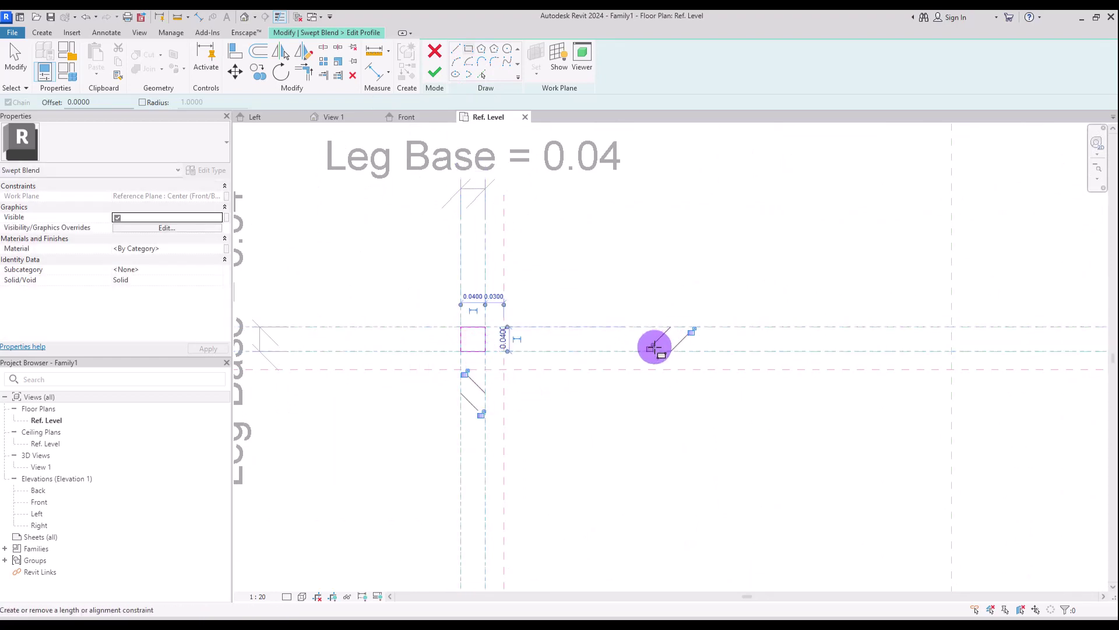
click(482, 412)
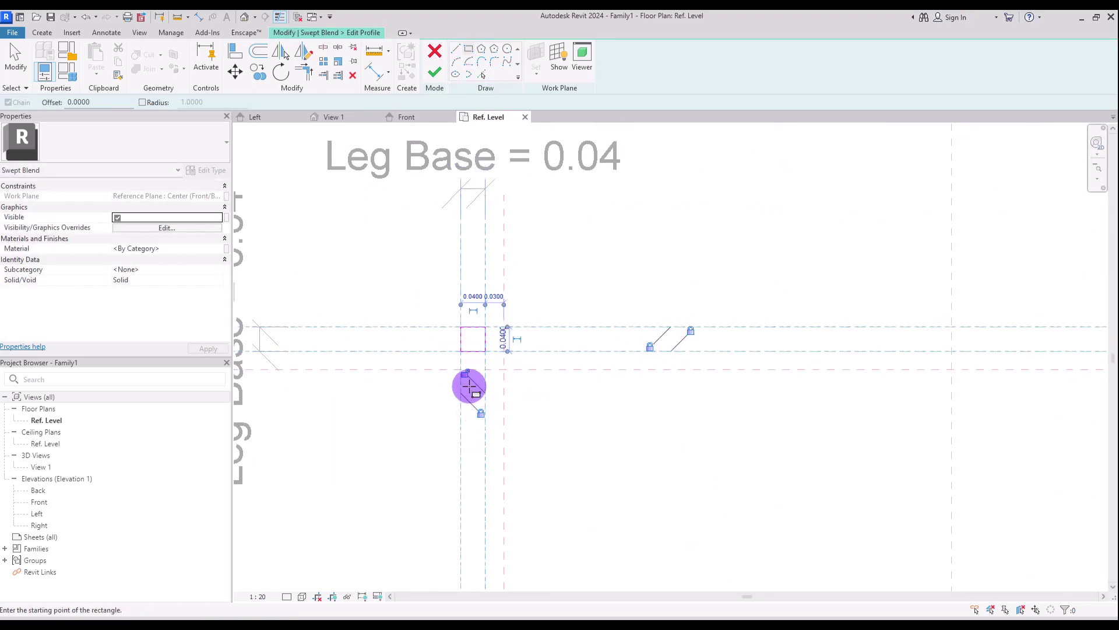
key(Escape)
key(Escape)
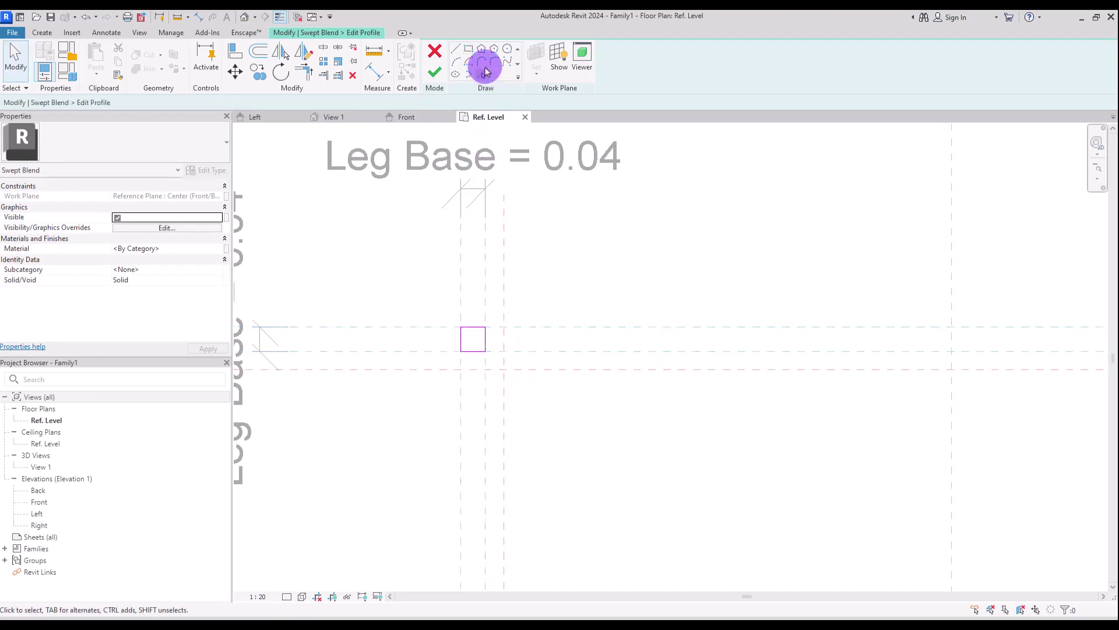
Step: Fillet the four corners of the square leg profile with radii of about 0.01 and make the radius dimensions permanent
click(495, 63)
scroll(482, 365, up, 4)
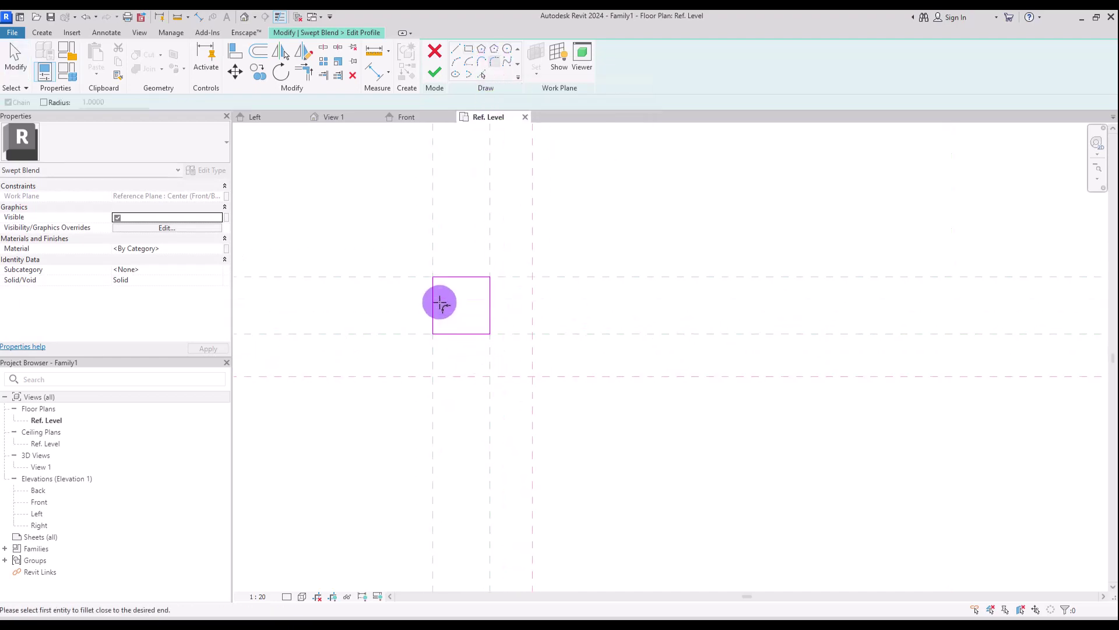
click(430, 257)
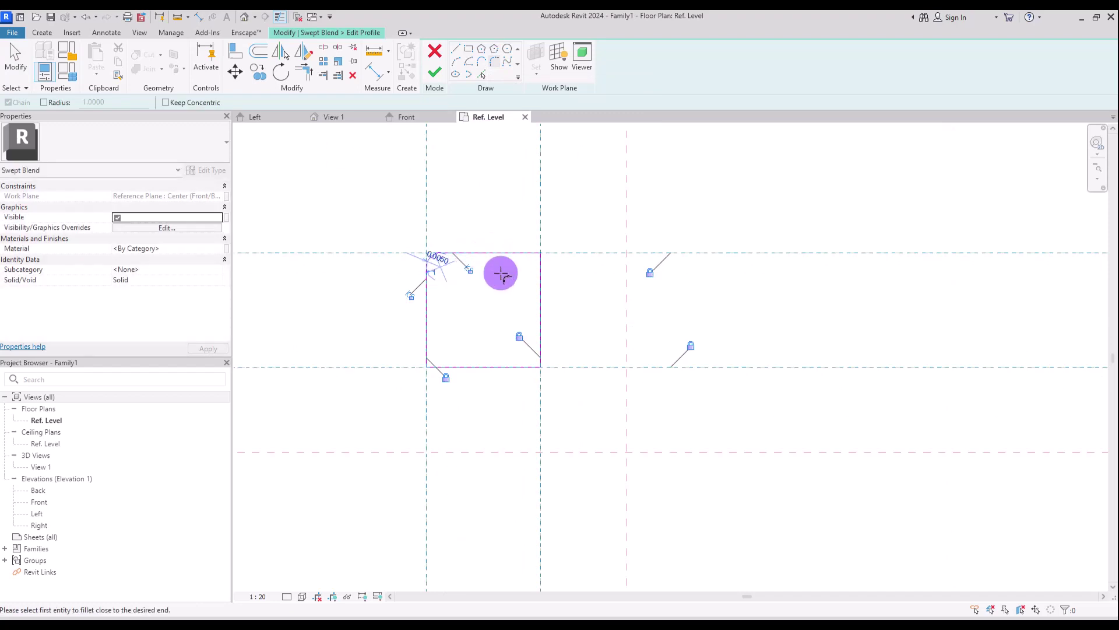
click(434, 268)
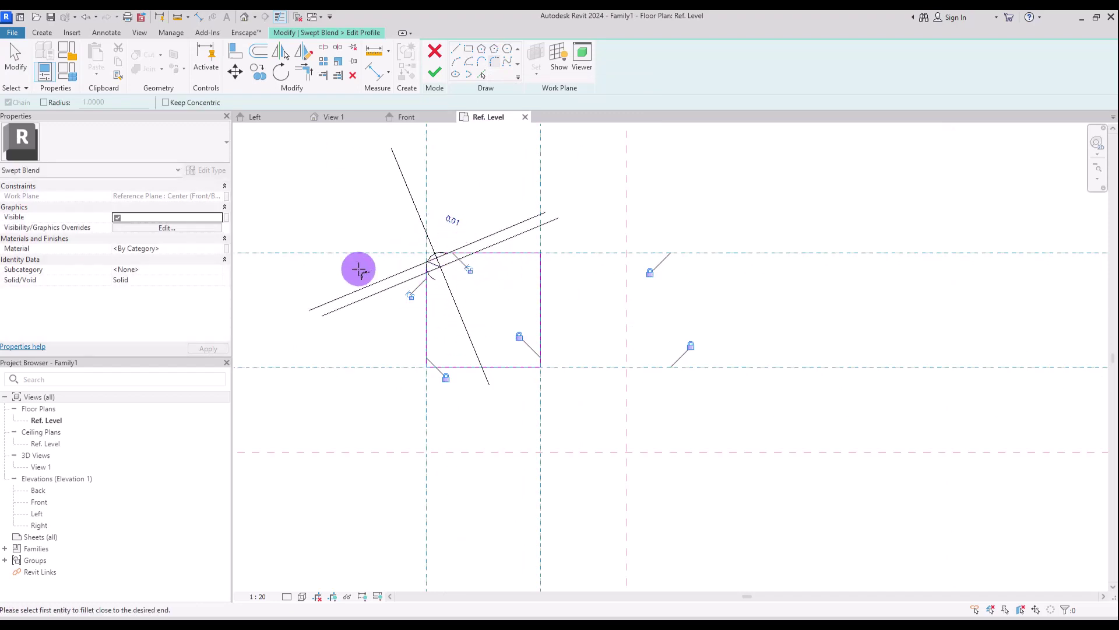
click(524, 255)
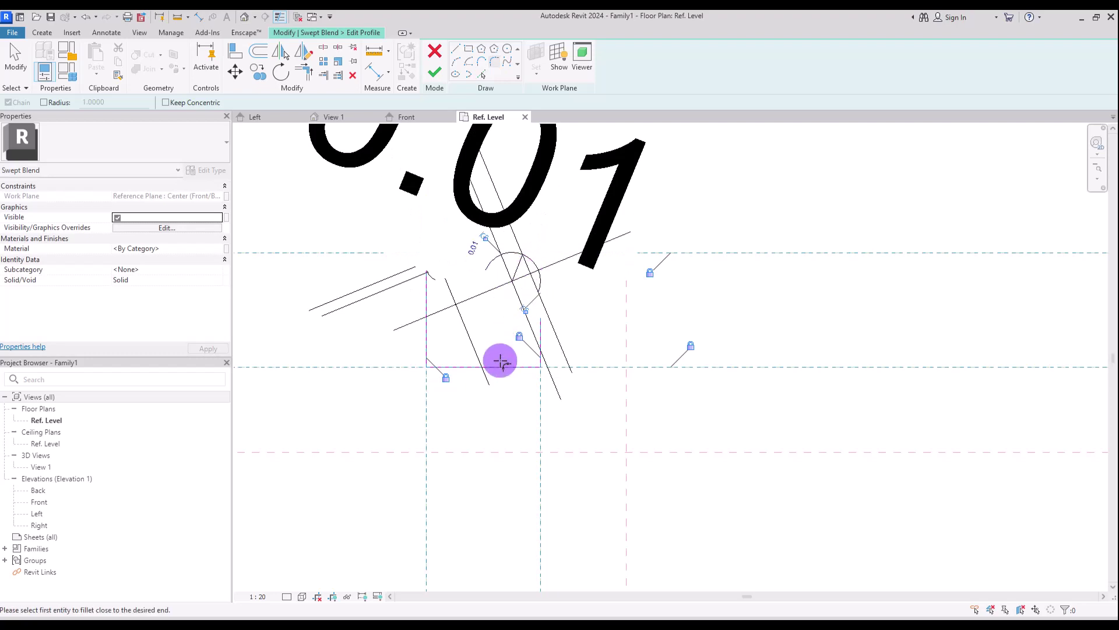
click(532, 358)
click(508, 362)
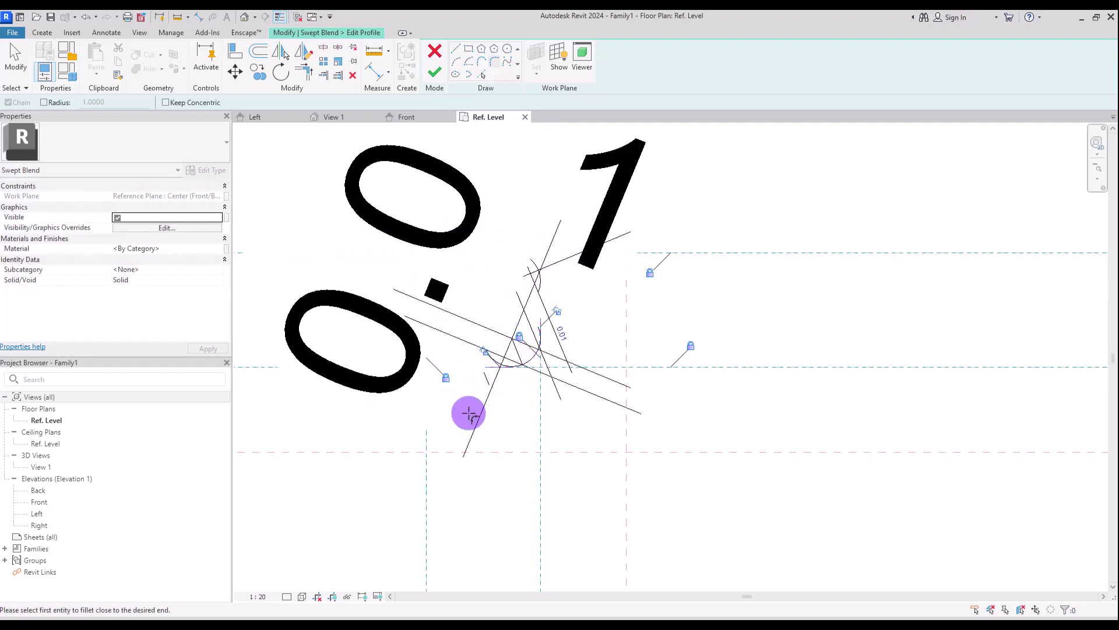
click(485, 366)
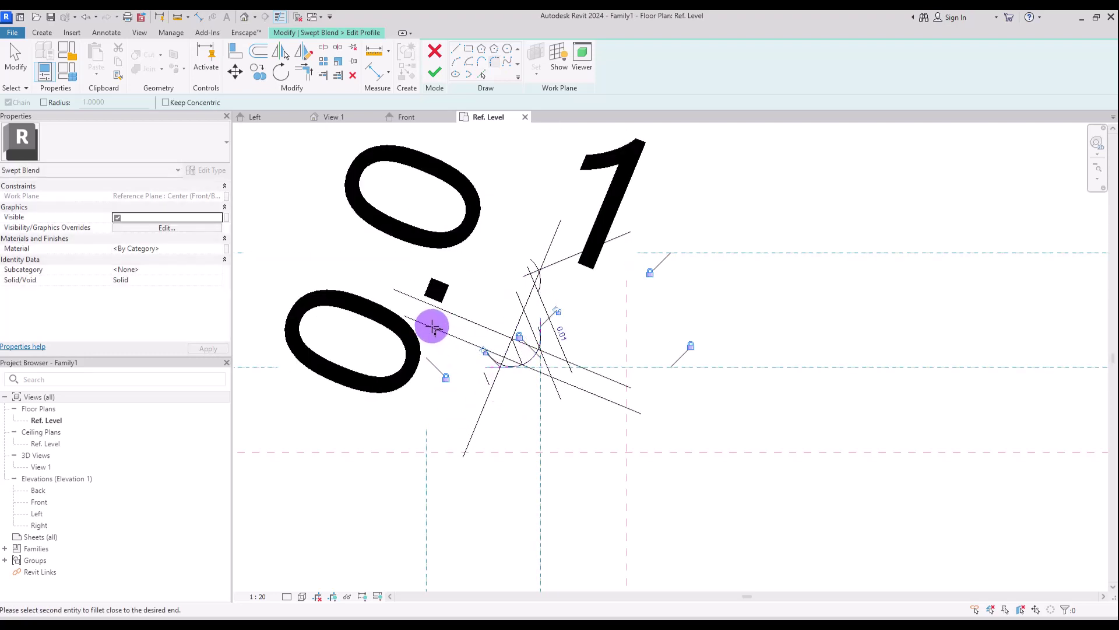
click(432, 327)
click(449, 357)
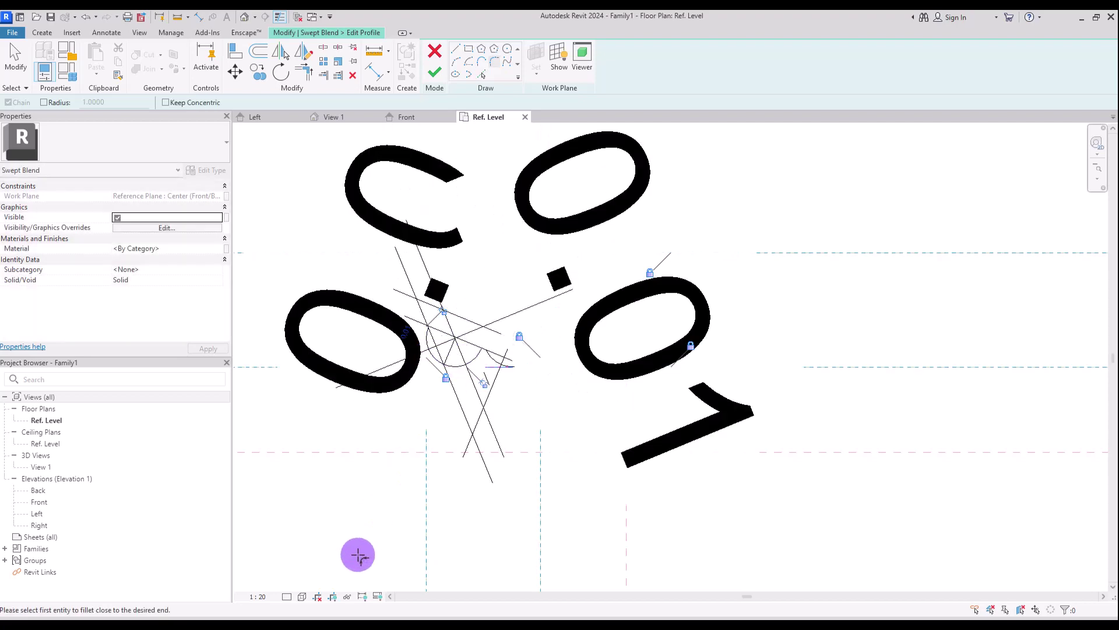
Step: Set the Ref. Level view scale to 1:2 and end the fillet command
click(260, 597)
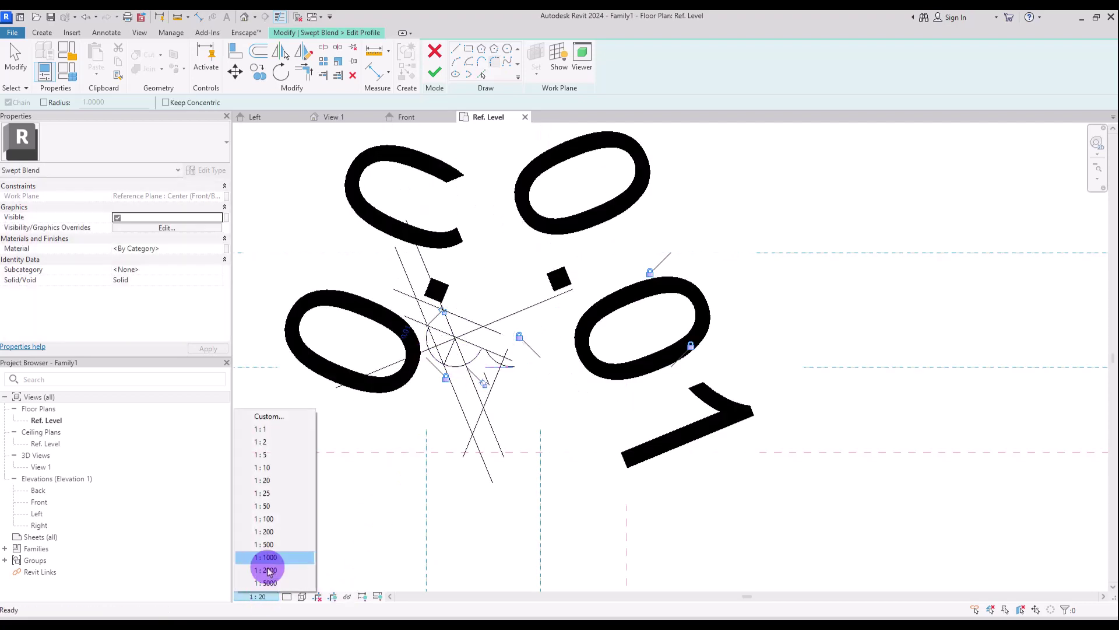
click(273, 442)
key(Escape)
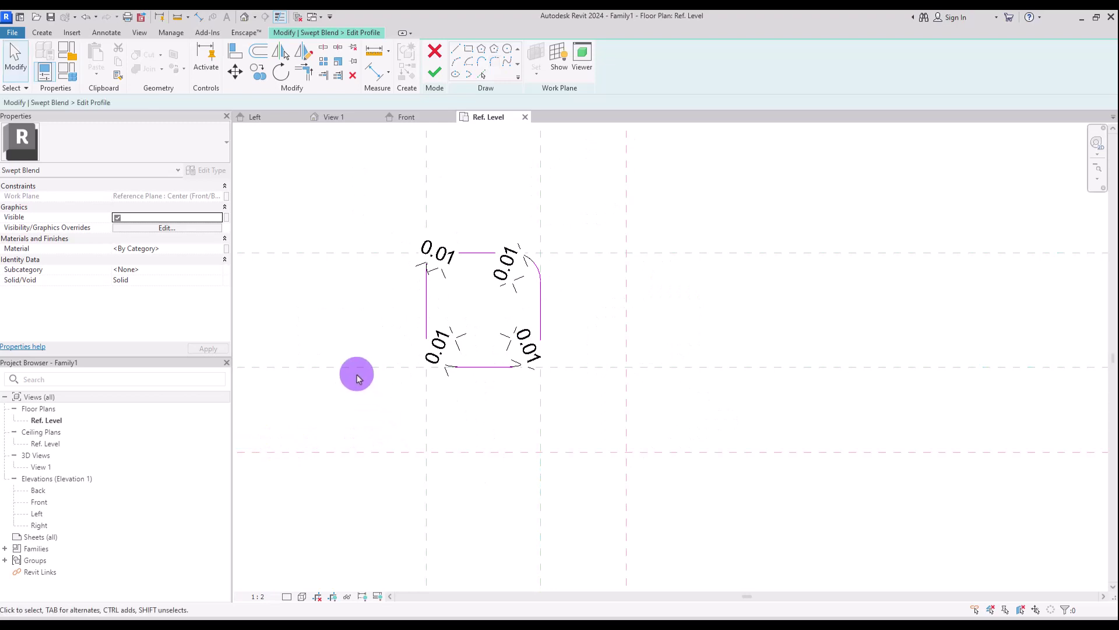
Step: Label the four corner radius dimensions together with a new type parameter named Leg Fillet and finish the first profile
mouse_move(344, 217)
mouse_down()
mouse_move(408, 310)
mouse_move(611, 400)
mouse_up()
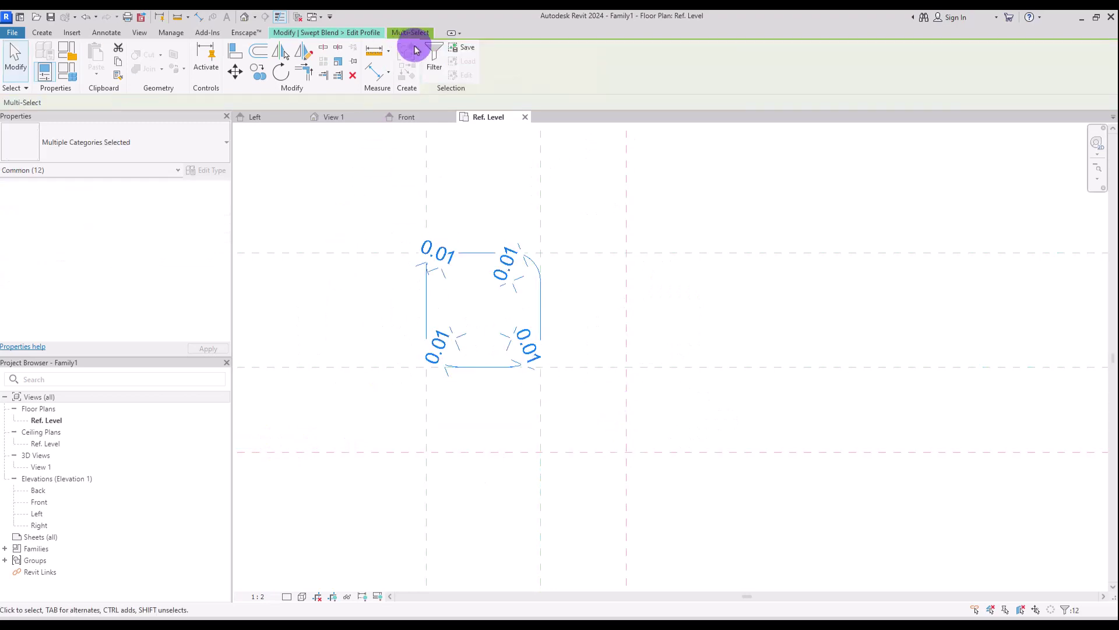
click(434, 52)
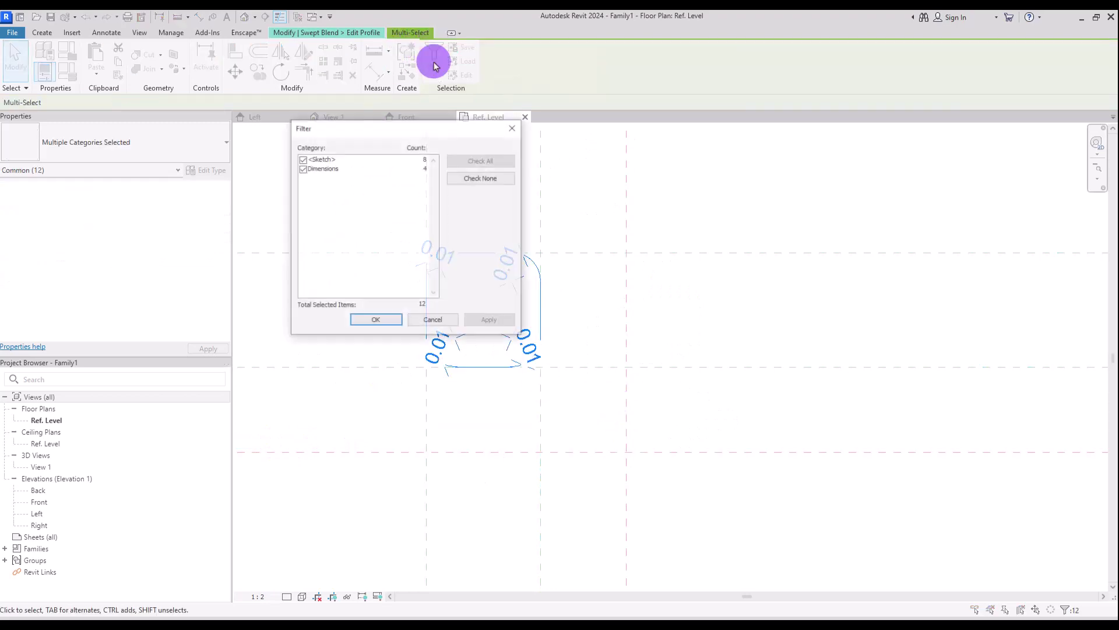
click(303, 159)
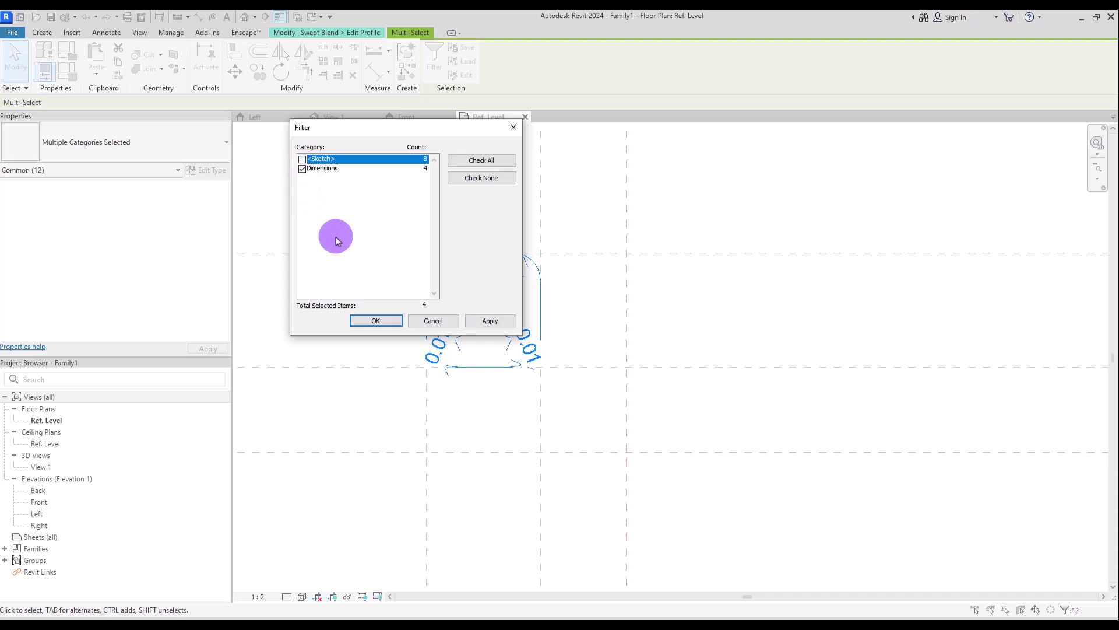
click(376, 320)
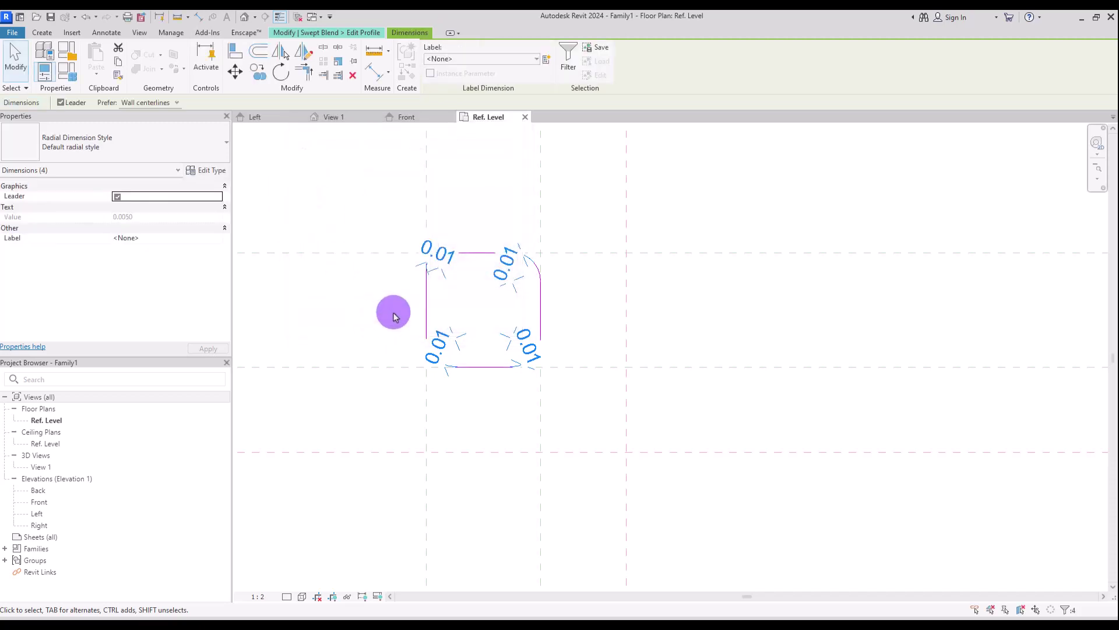
click(547, 59)
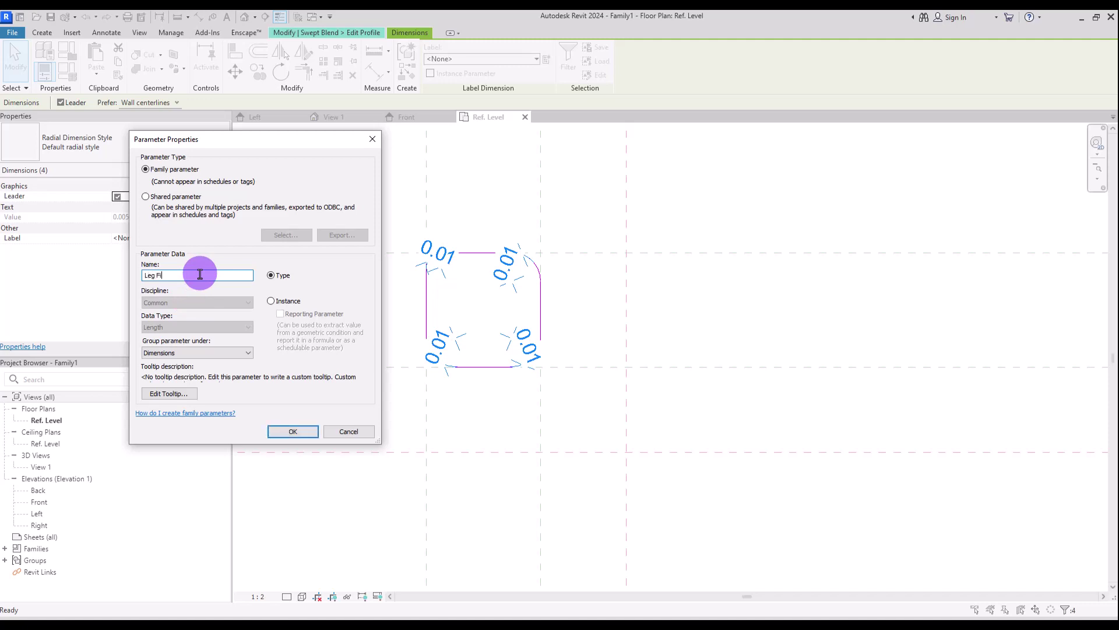
key(Return)
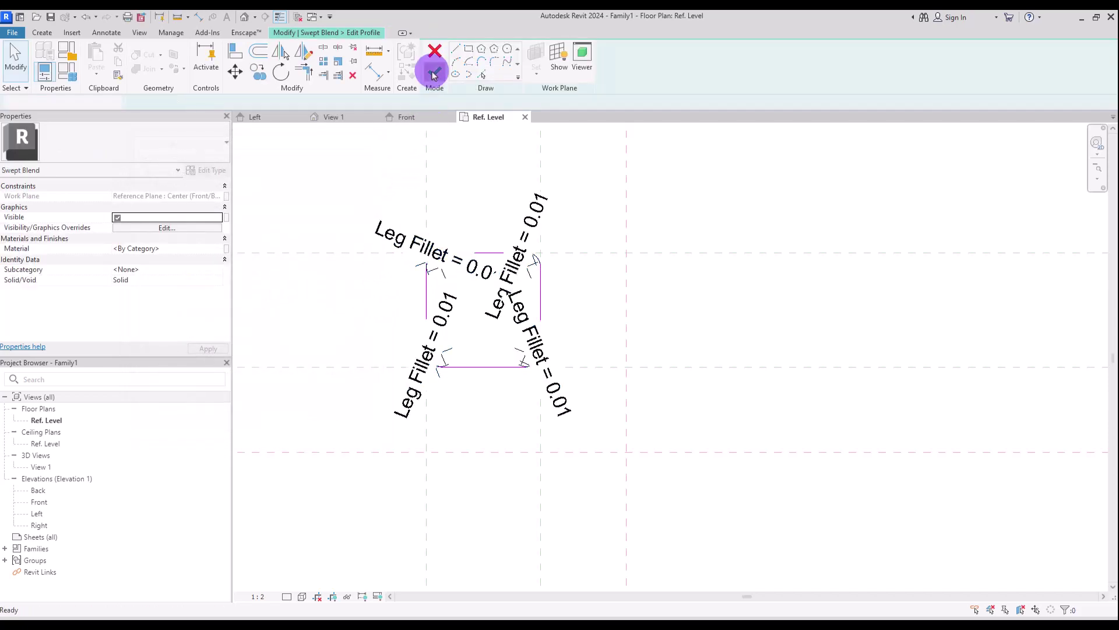
click(434, 72)
Step: Sketch the second profile as a 0.07 square from the upper-left leg corner to the outermost leg planes, locked to the reference planes
click(552, 72)
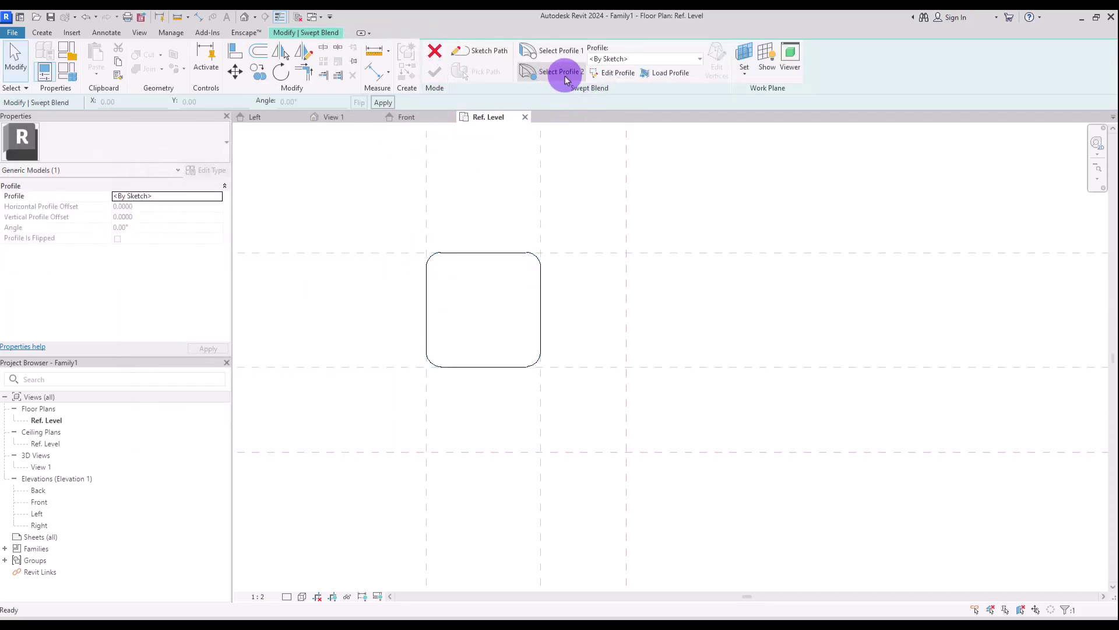
click(617, 72)
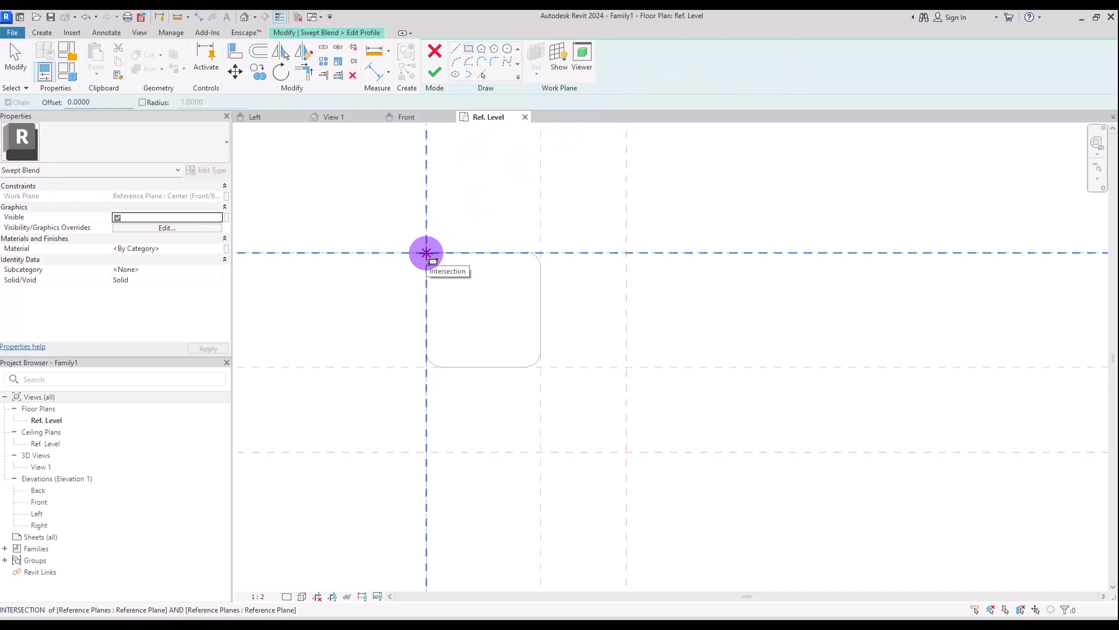
click(426, 252)
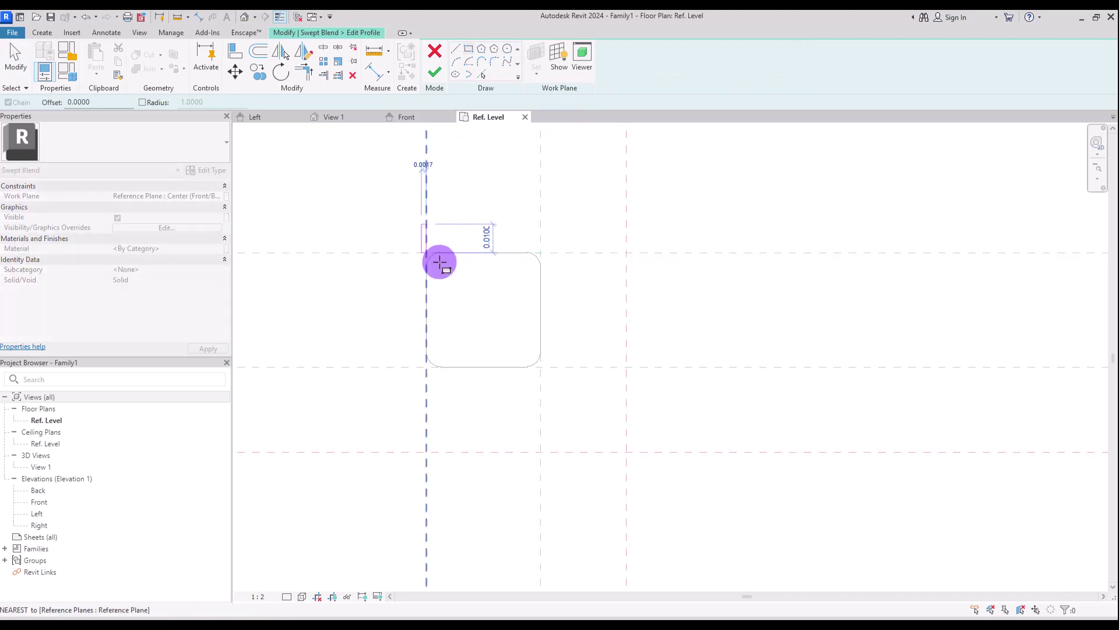
click(626, 452)
click(606, 337)
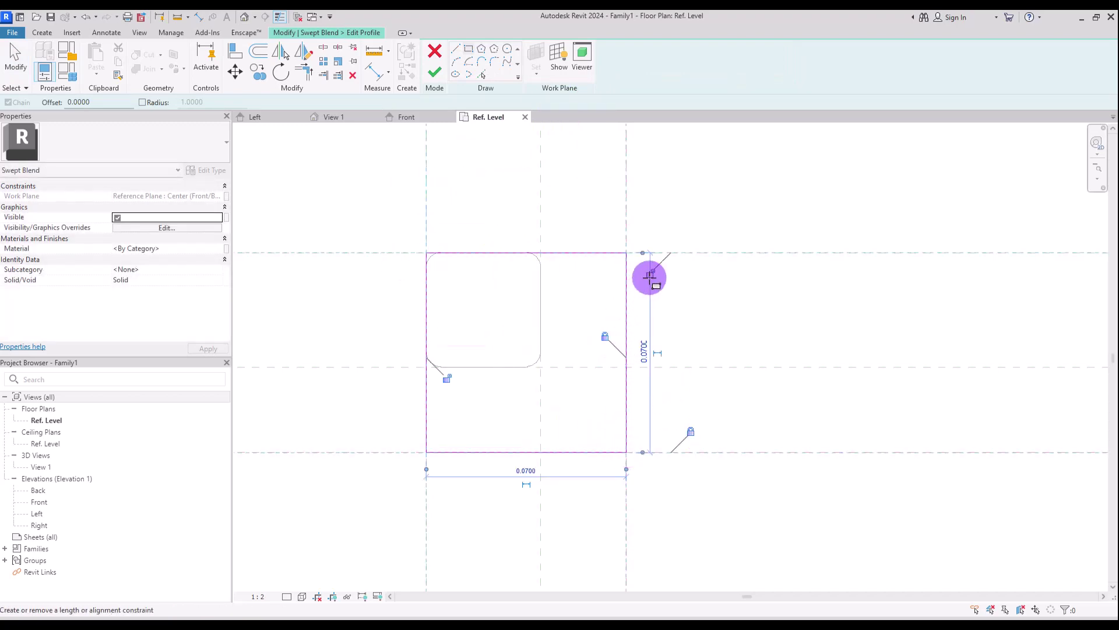
click(650, 274)
click(448, 378)
Step: Fillet the four corners of the second profile with radii of about 0.02 and make the radius dimensions permanent
click(494, 60)
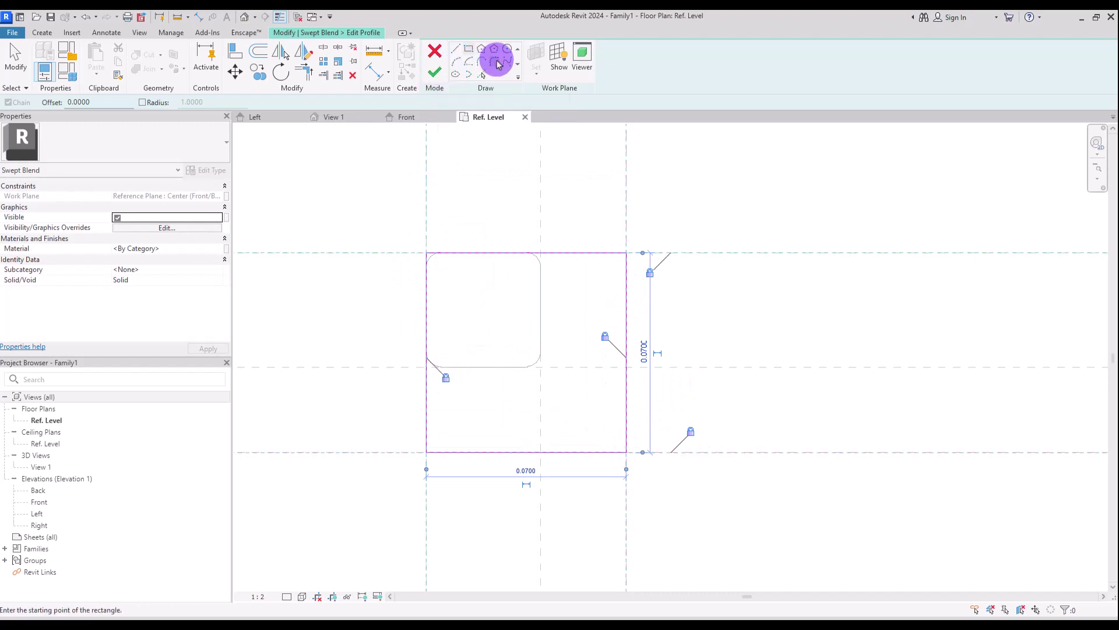
click(426, 294)
click(454, 253)
click(450, 273)
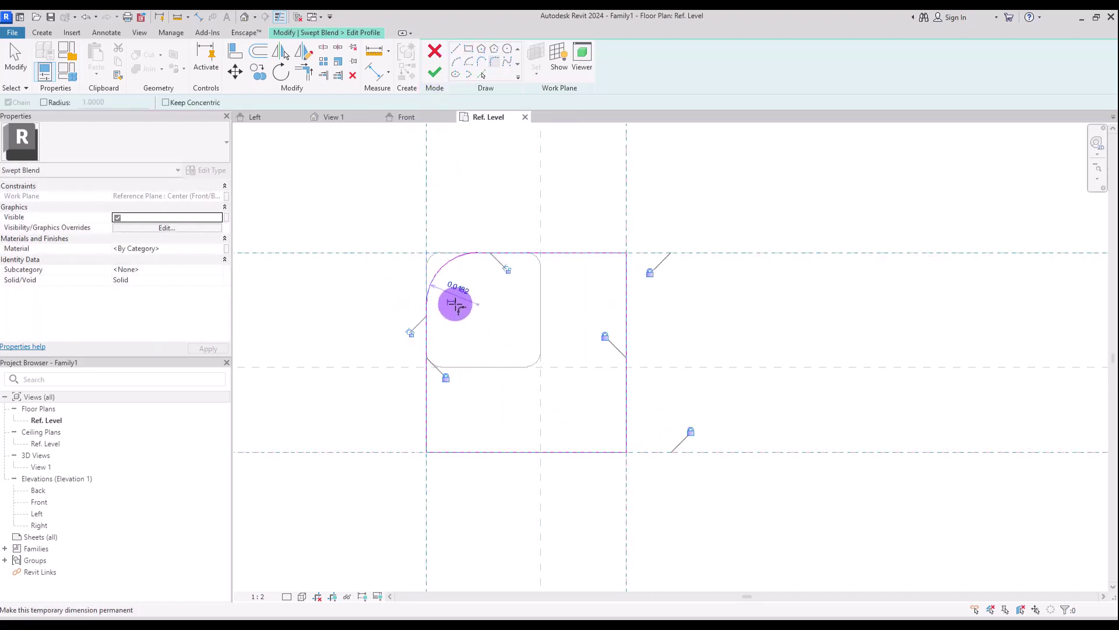
click(595, 253)
click(625, 269)
click(592, 284)
click(594, 453)
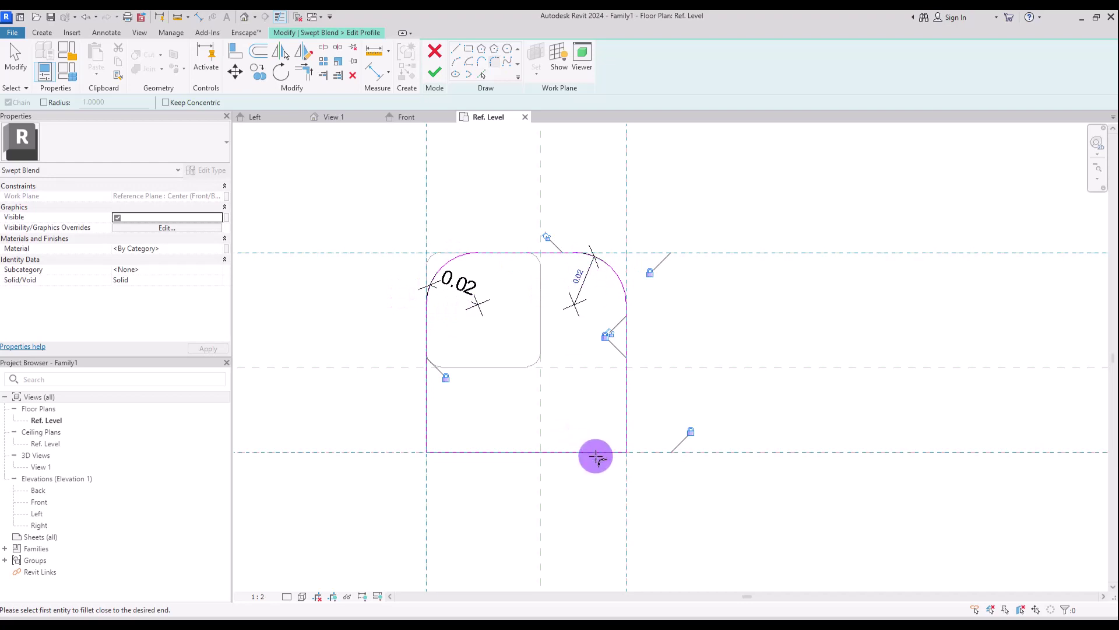
click(619, 439)
click(593, 434)
click(428, 453)
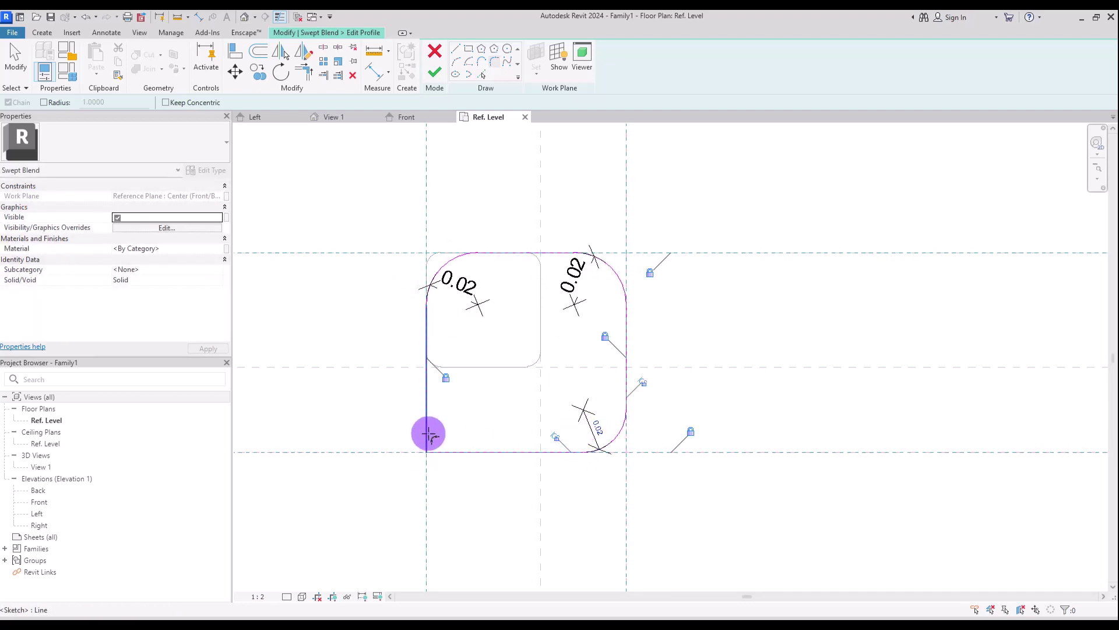
click(428, 432)
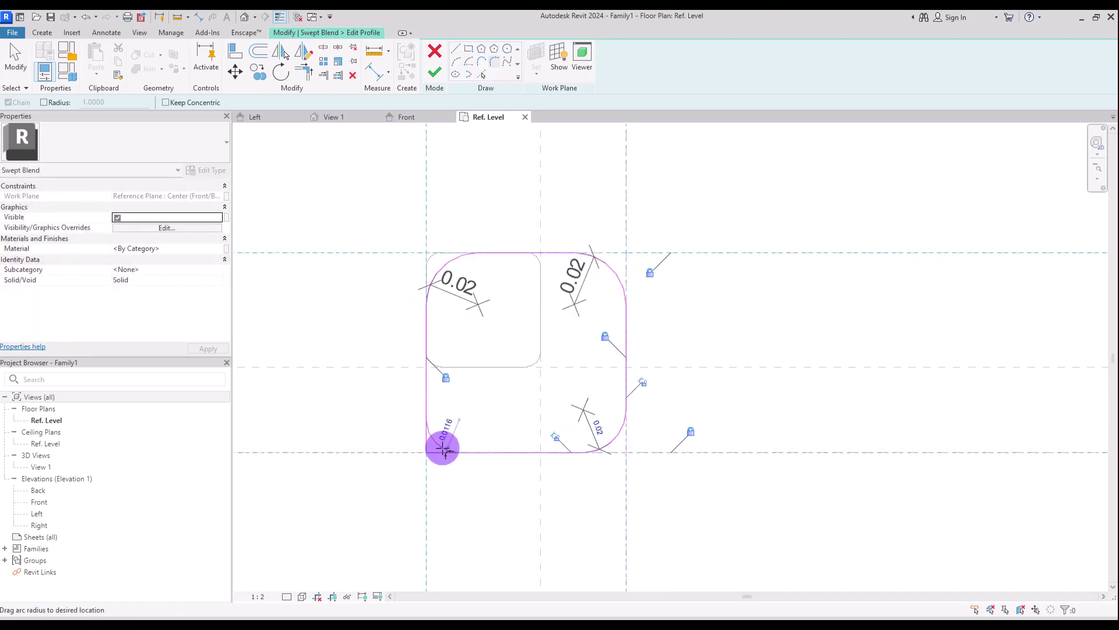
click(470, 392)
Step: Label the second profile's four radius dimensions with the existing Leg Fillet parameter and finish the swept blend
key(ctrl+a)
click(435, 55)
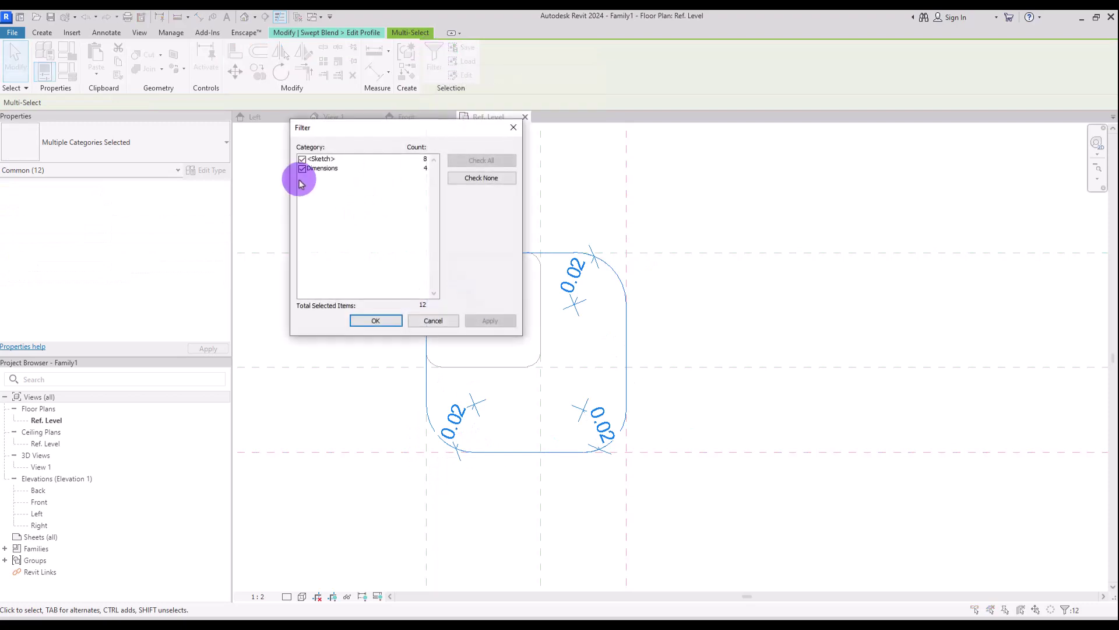
click(303, 159)
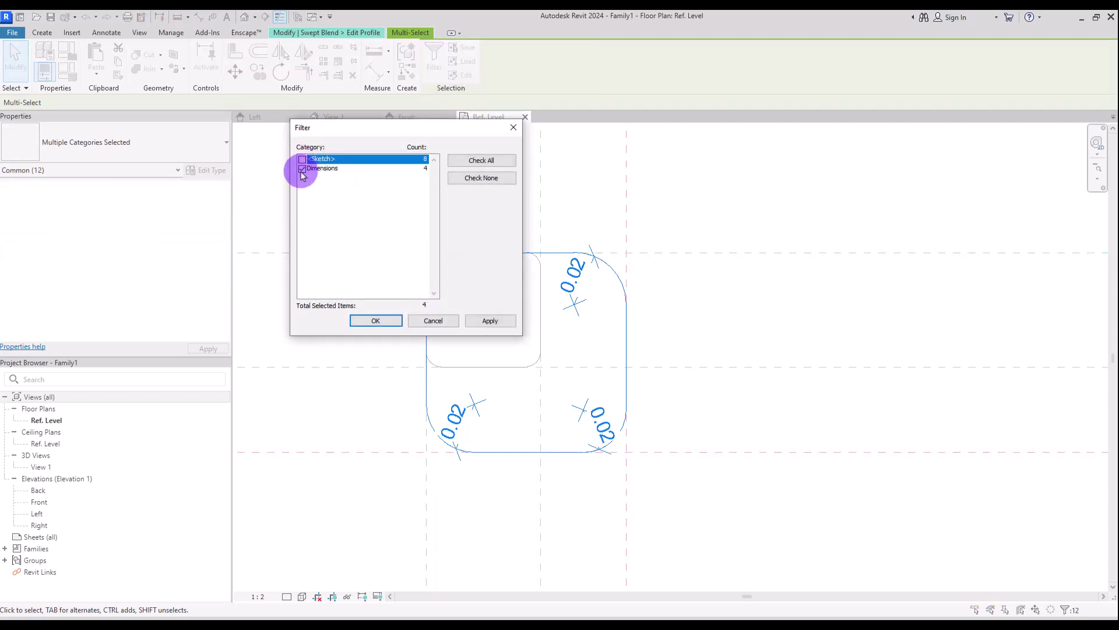
click(376, 321)
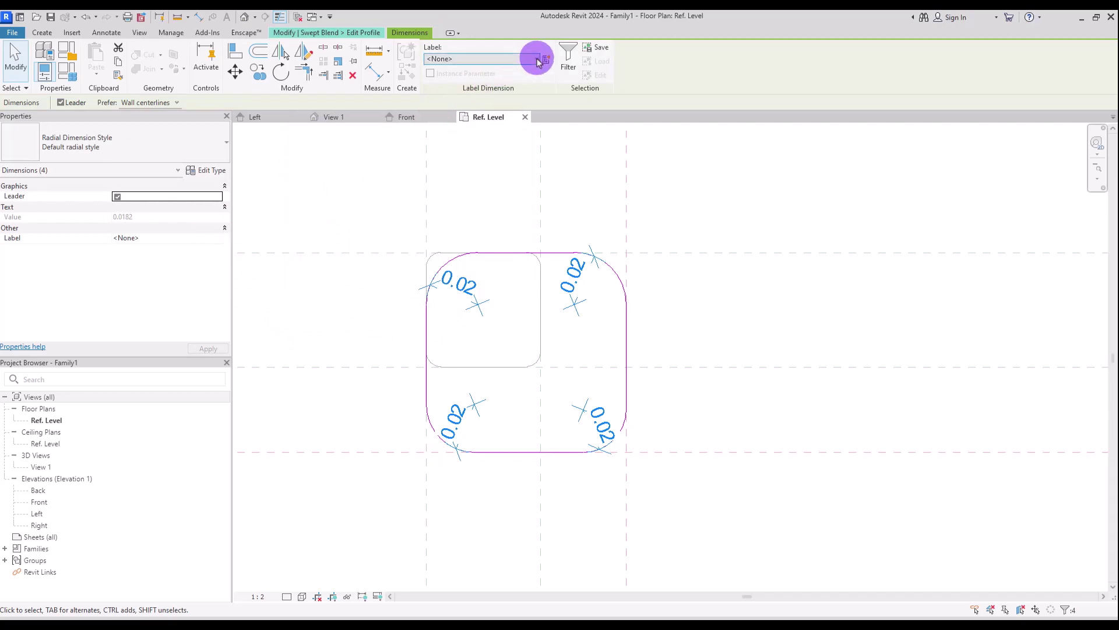
click(536, 59)
click(444, 148)
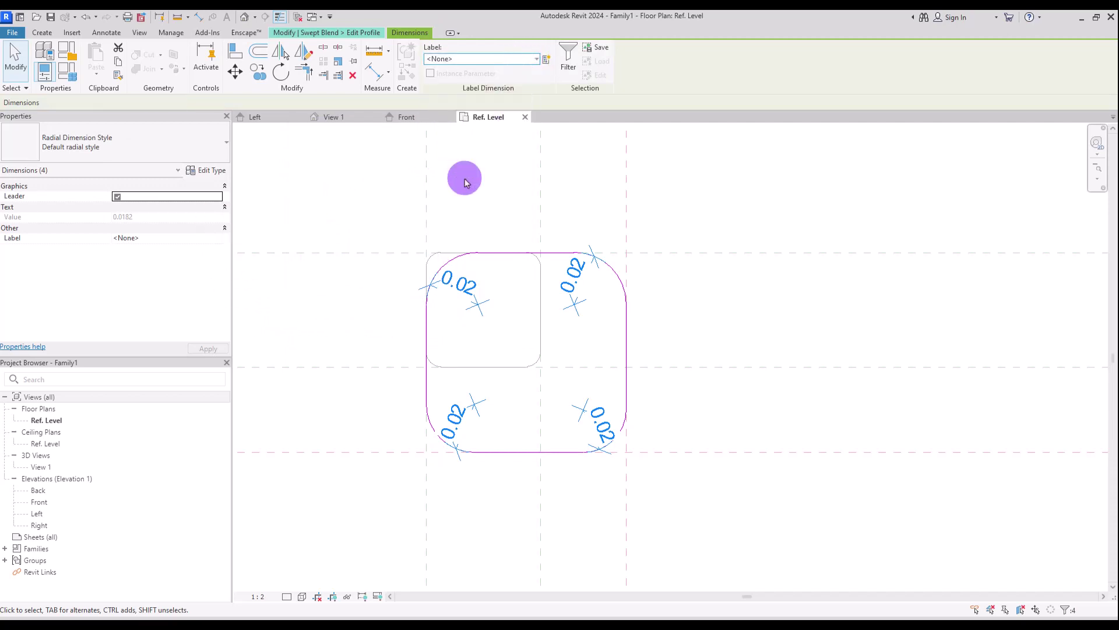
click(551, 418)
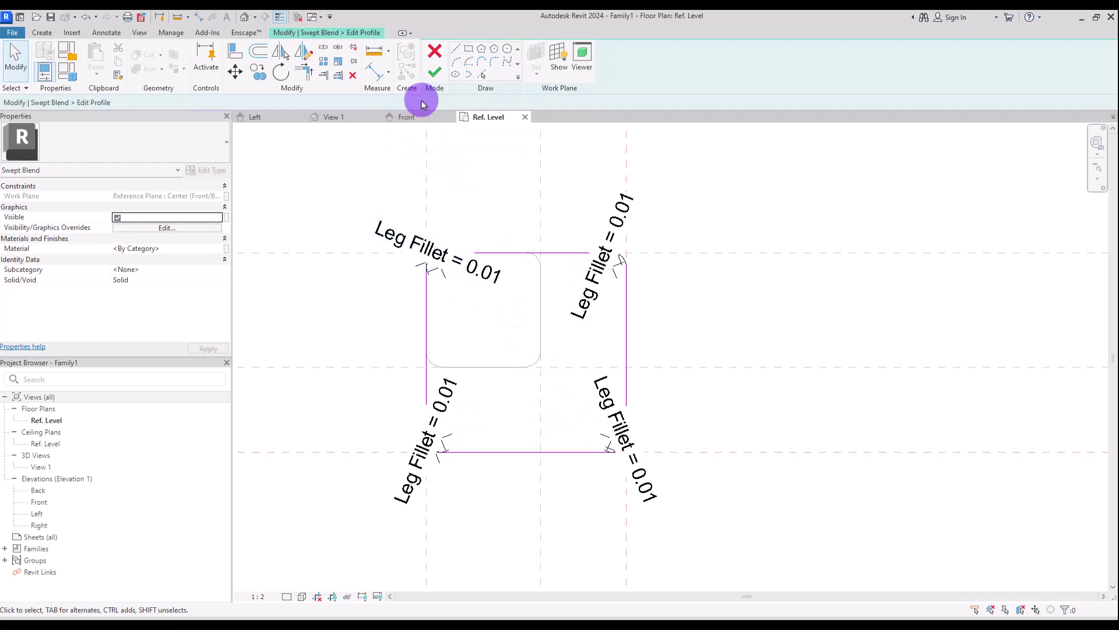
click(431, 74)
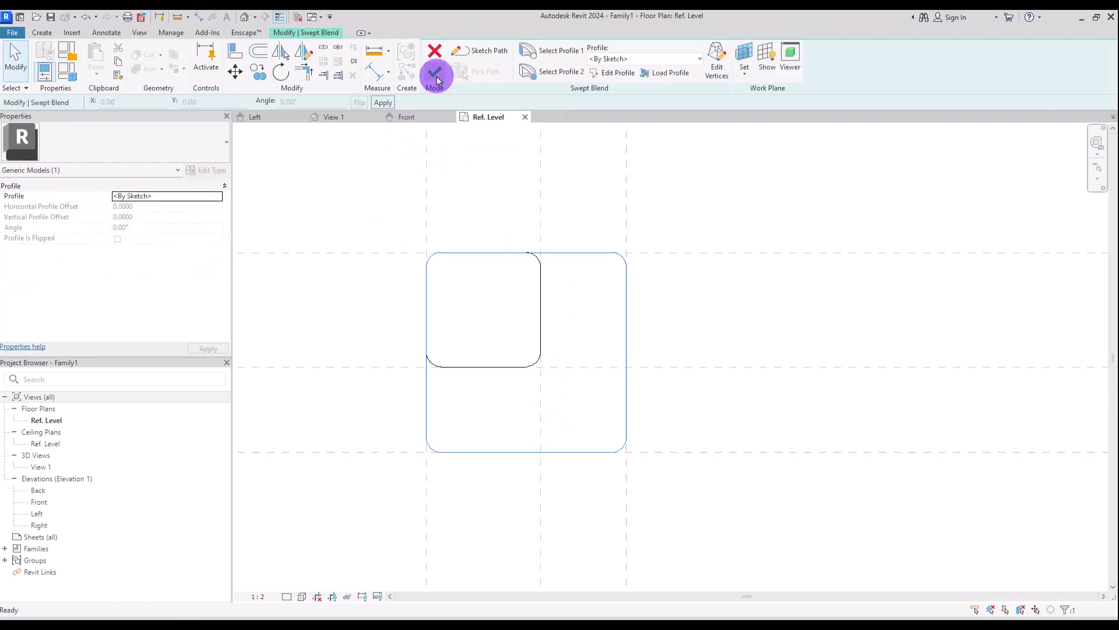
click(433, 77)
Step: Open the default 3D view and set it to Fine detail level and the Shaded visual style
click(249, 18)
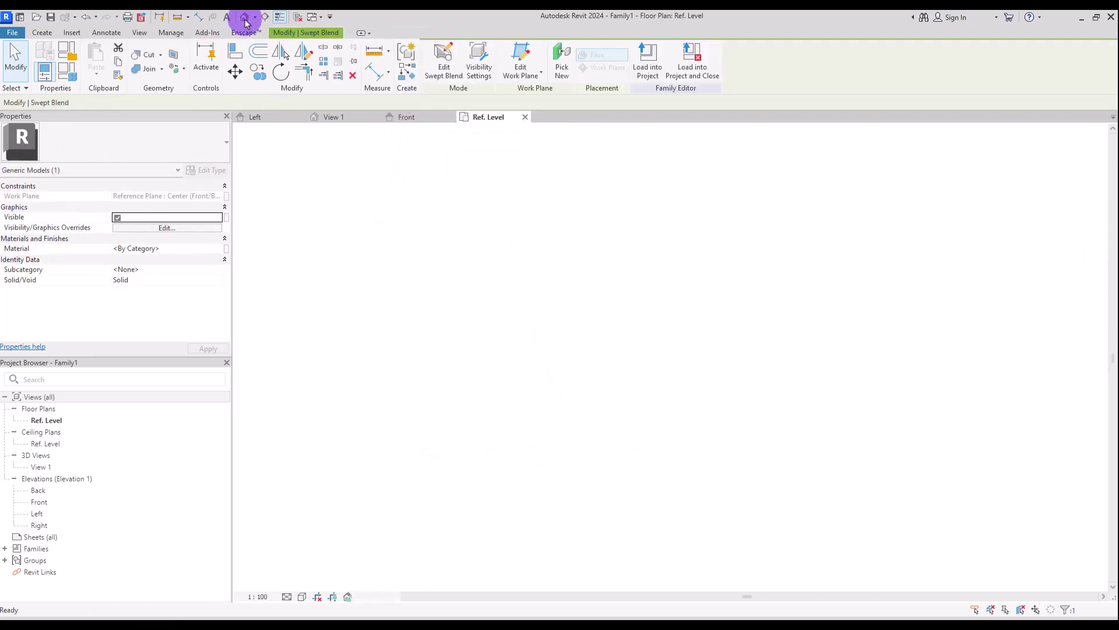
click(286, 595)
click(298, 584)
click(302, 596)
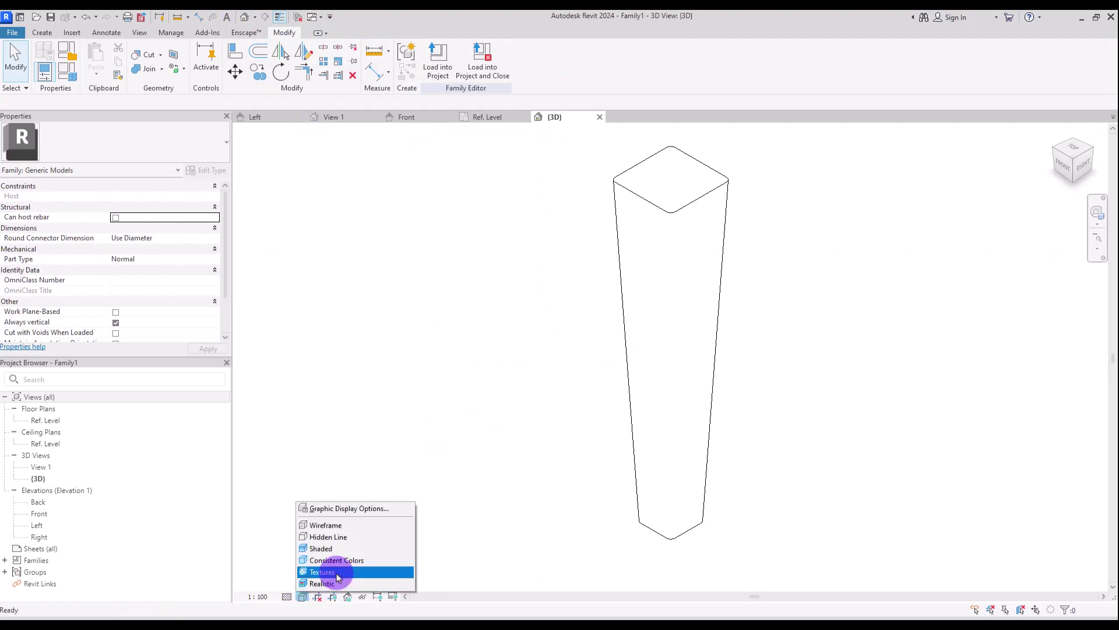
click(317, 546)
Step: Return to the Ref. Level floor plan and bring all four leg corners of the reference plane framework into view
key(ctrl+Tab)
scroll(471, 285, down, 6)
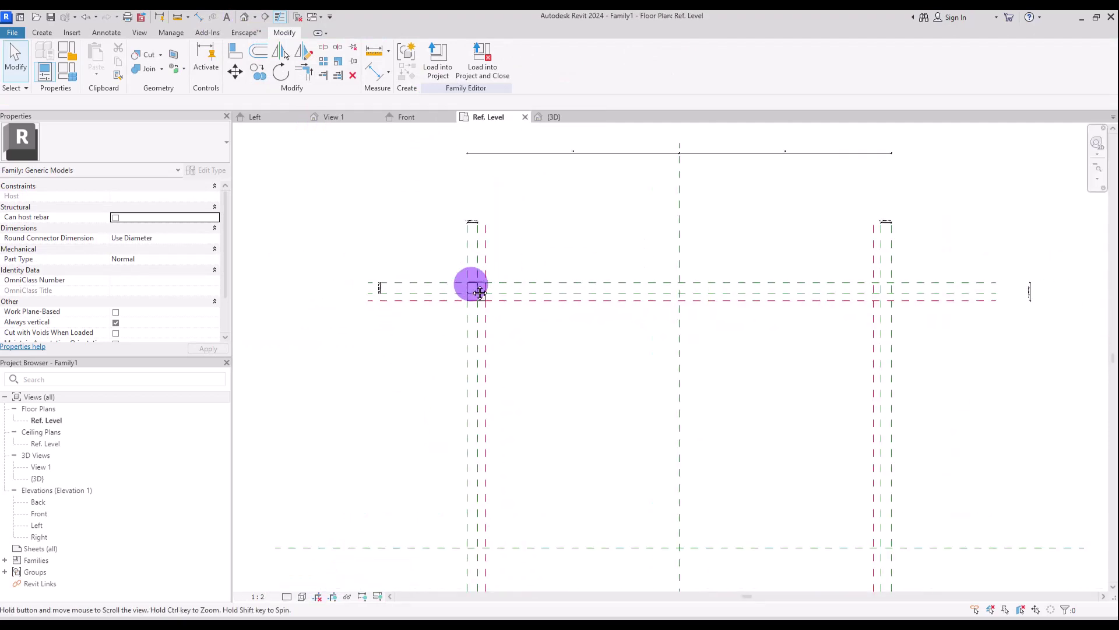
scroll(522, 312, up, 1)
scroll(522, 312, down, 2)
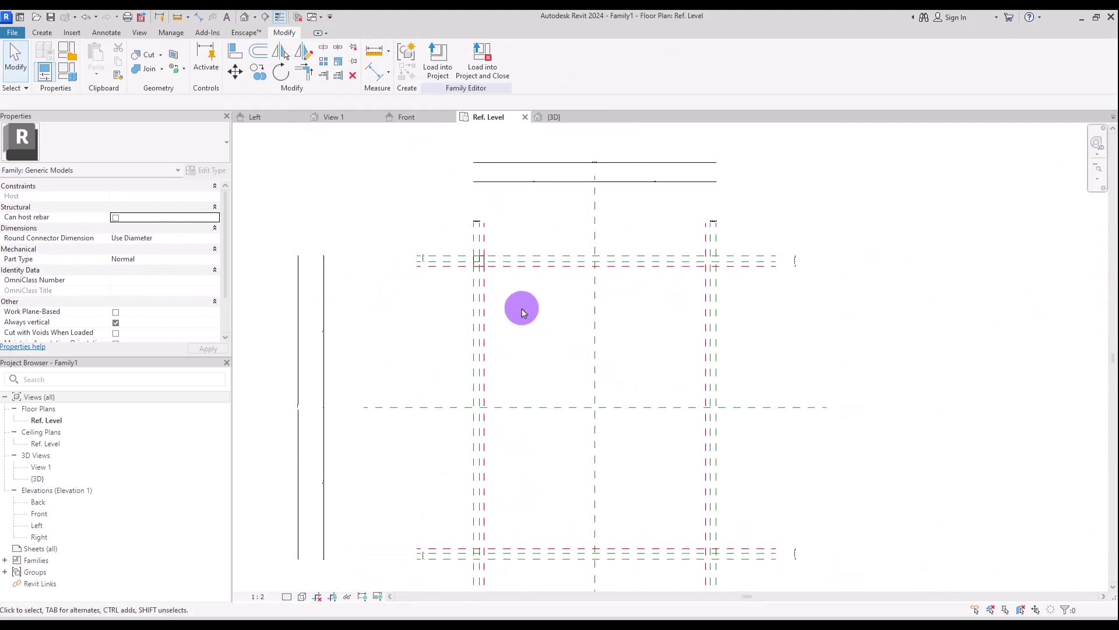
middle_drag(624, 375, 592, 317)
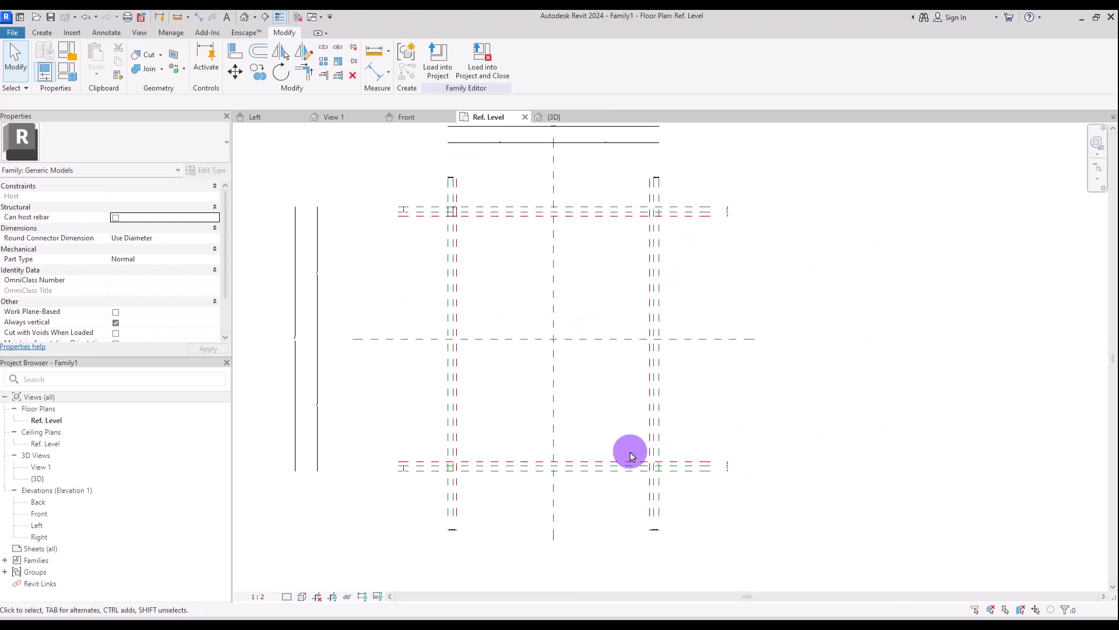
scroll(454, 294, up, 1)
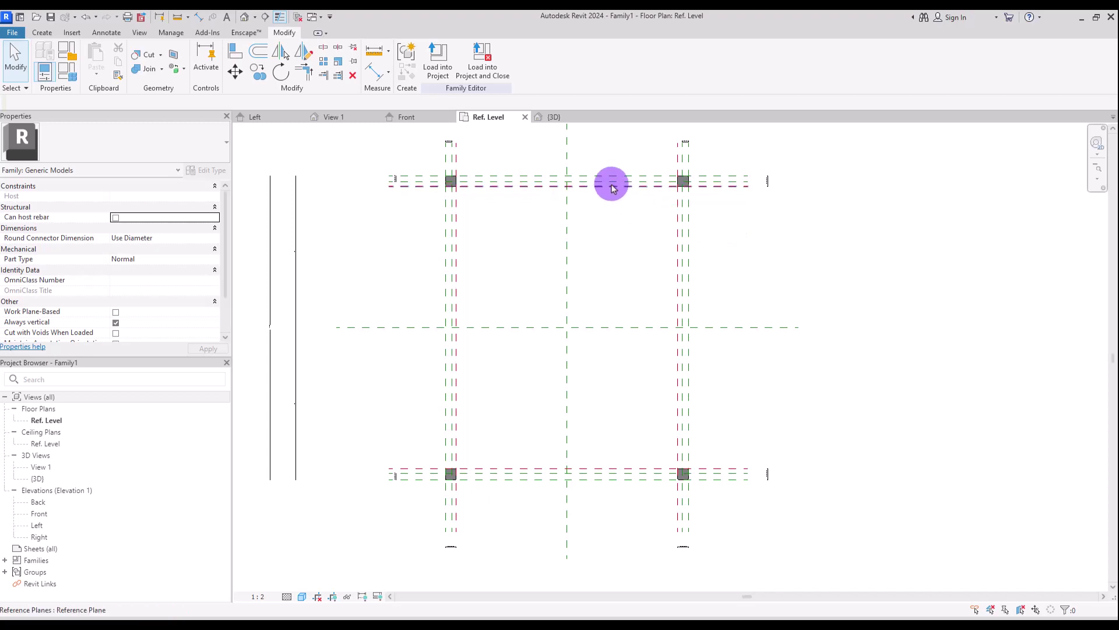
Step: In the 3D view, associate the material of all four legs with a new type parameter named Leg
click(556, 116)
scroll(523, 309, down, 3)
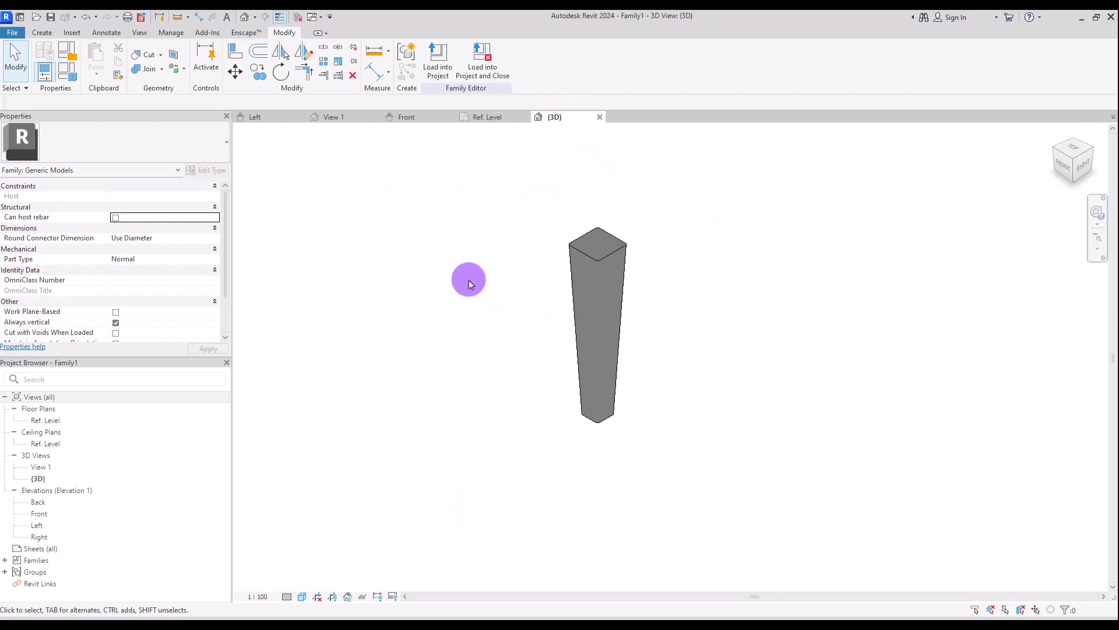
scroll(467, 277, down, 3)
key(ctrl+a)
drag(362, 195, 1040, 546)
click(226, 249)
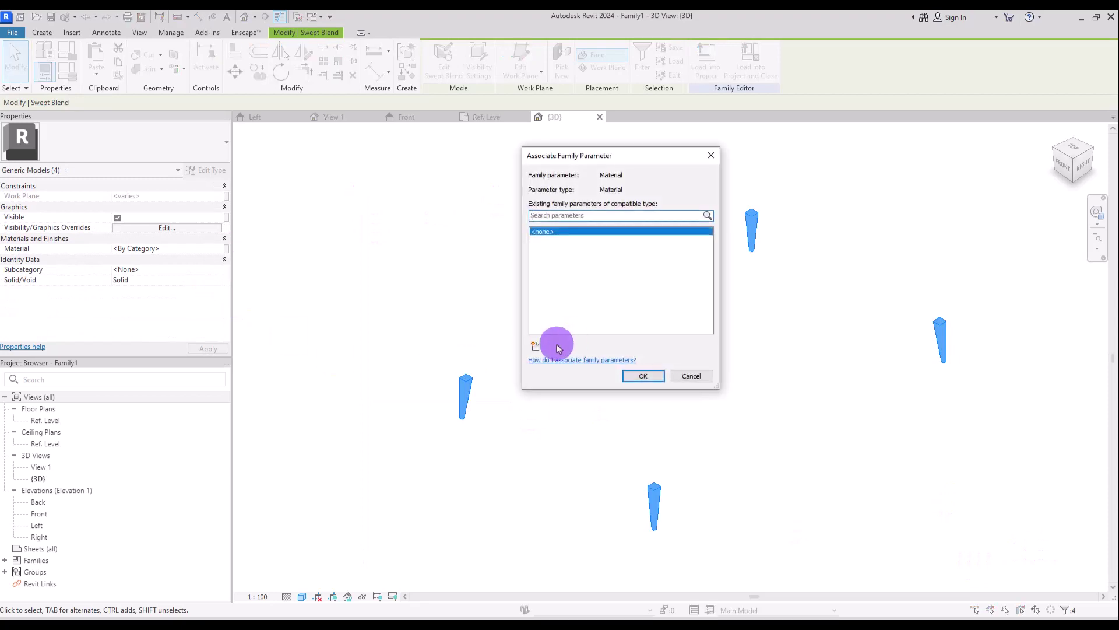
click(535, 347)
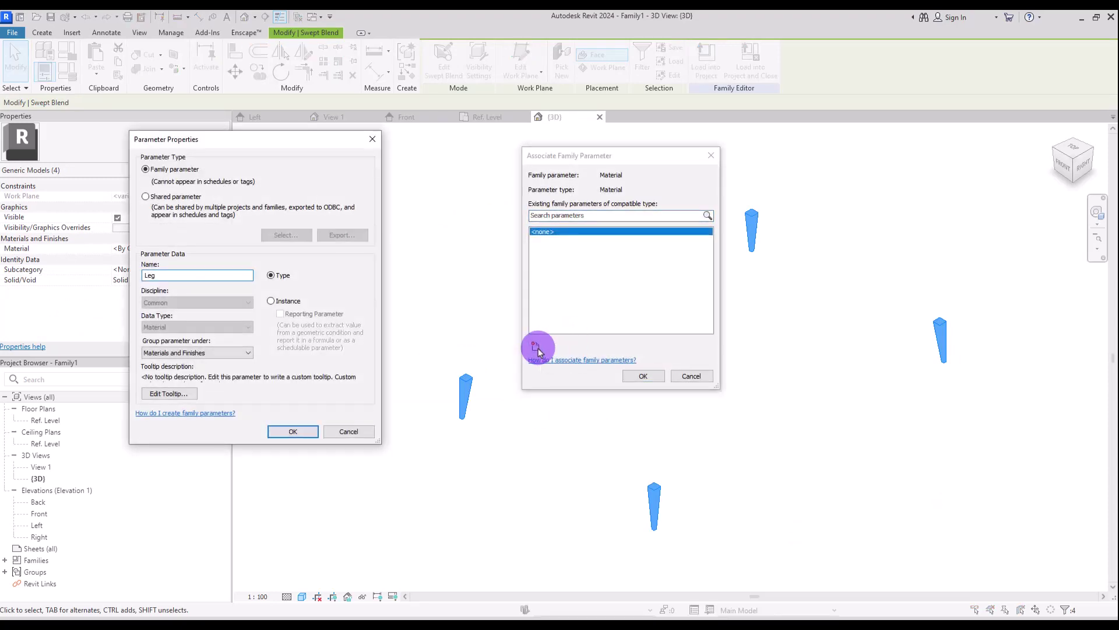
click(291, 431)
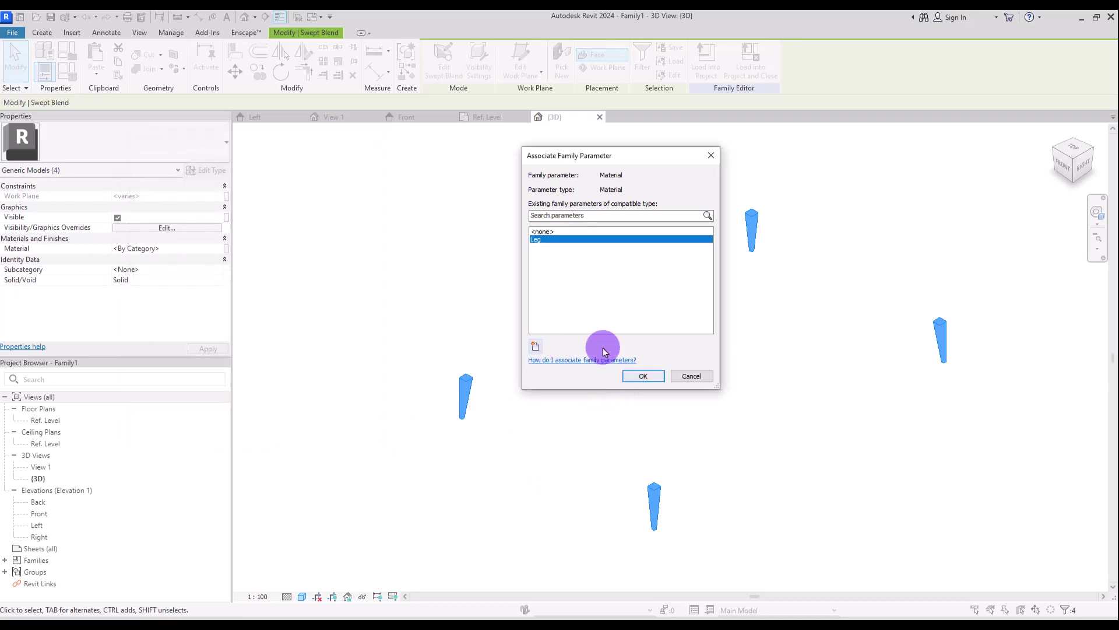
click(643, 375)
click(514, 245)
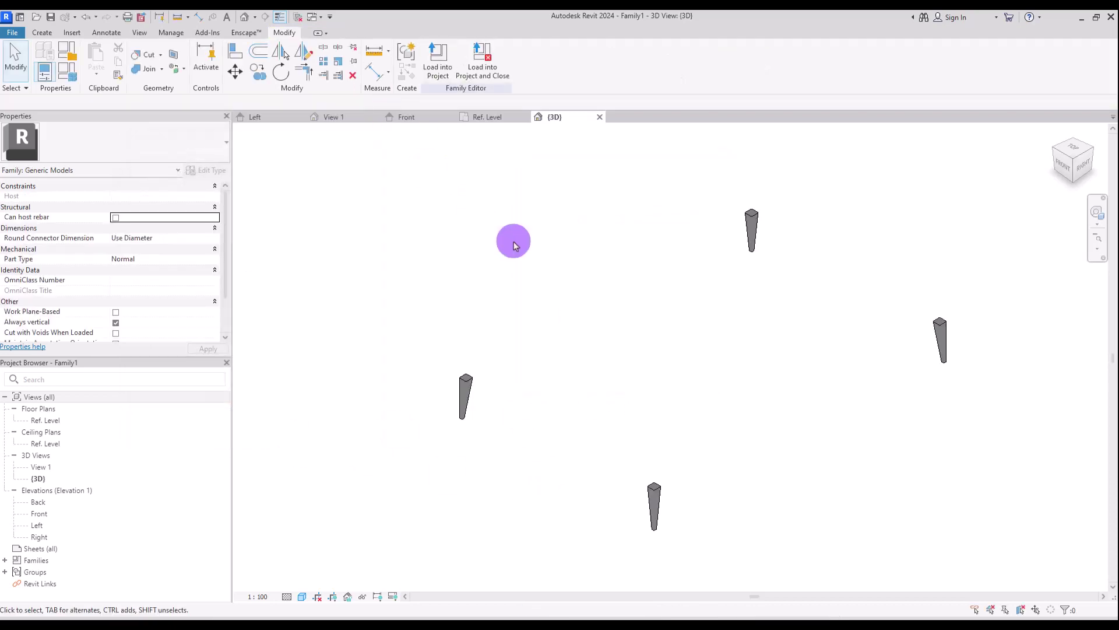
Step: Create a new material named Wood for the Leg material parameter in the family types
click(67, 73)
click(235, 144)
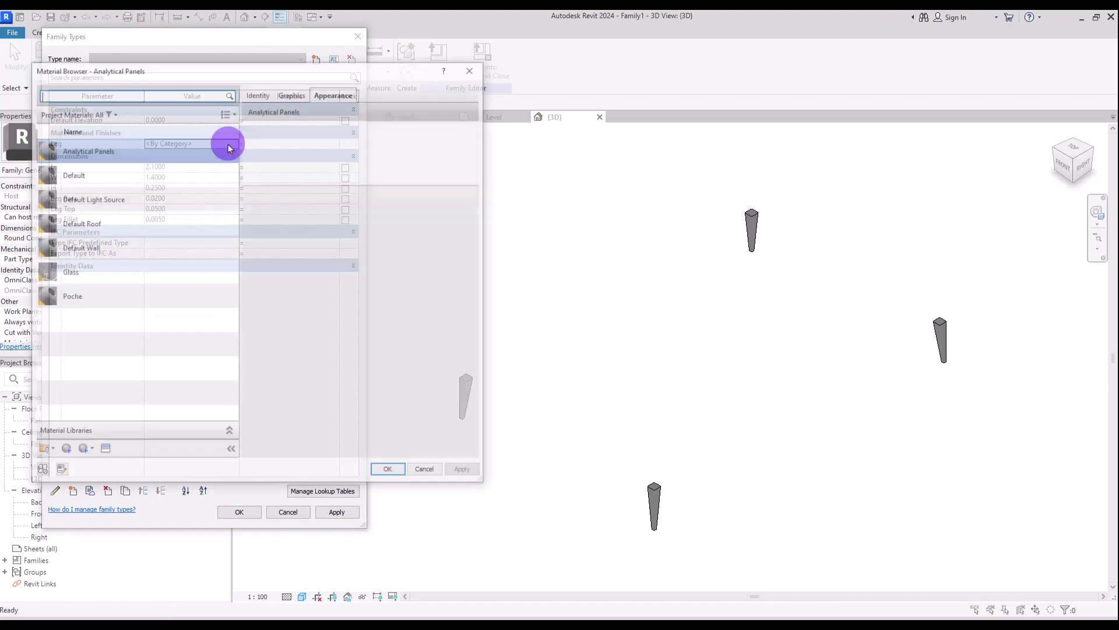
click(70, 451)
click(88, 464)
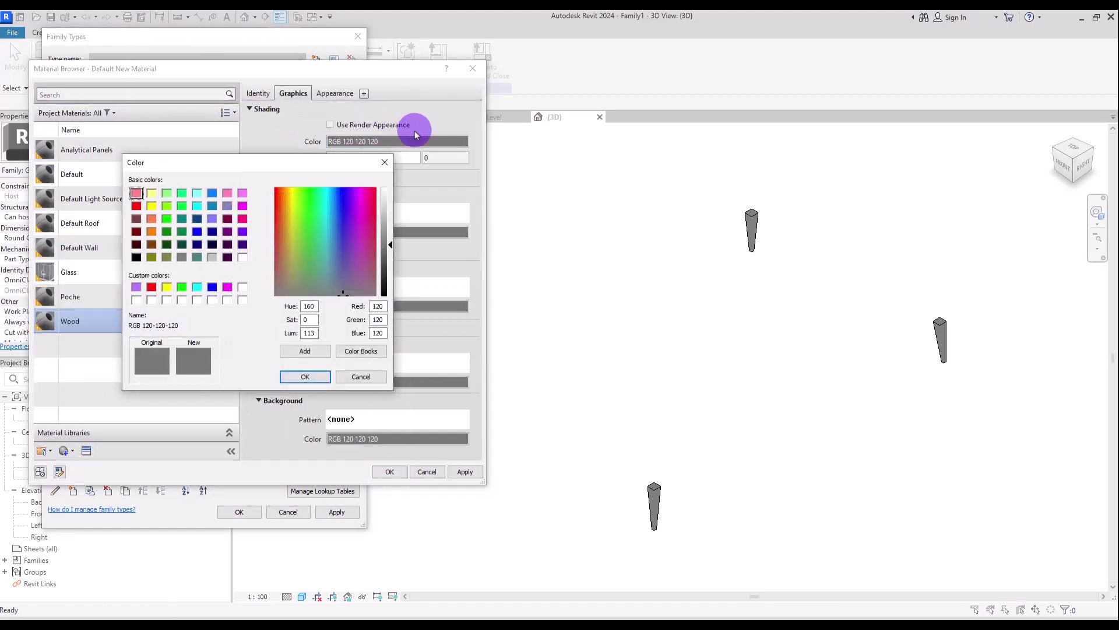
Step: Give the Wood material a brown appearance colour, use the render appearance for its shading, and apply it to the Leg parameter
key(Escape)
click(324, 88)
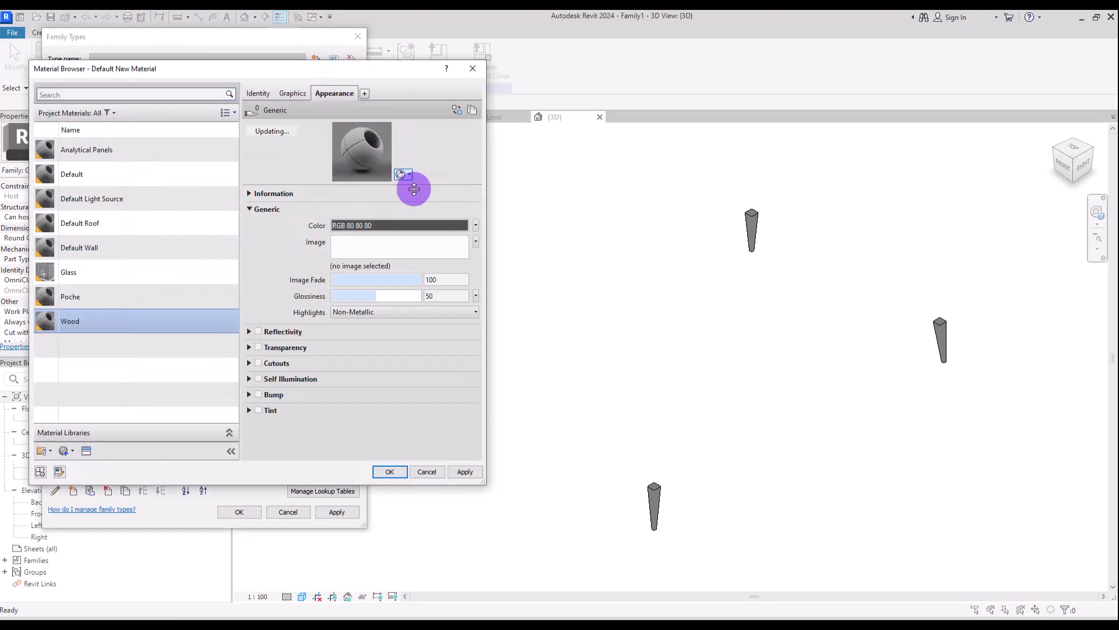
click(425, 225)
click(136, 232)
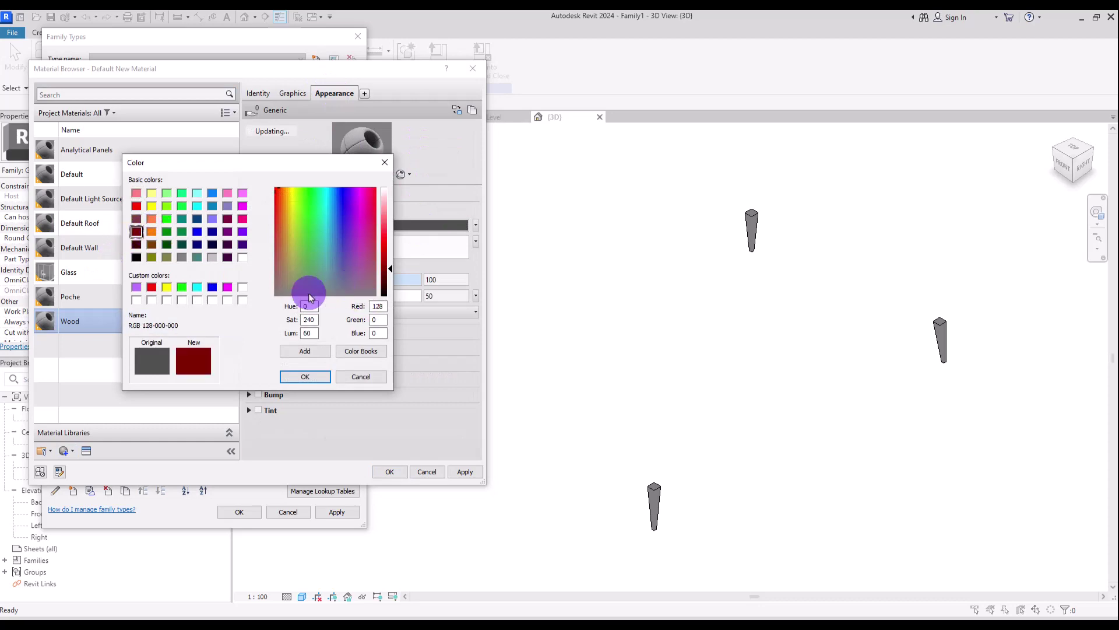
click(305, 376)
click(293, 93)
click(389, 472)
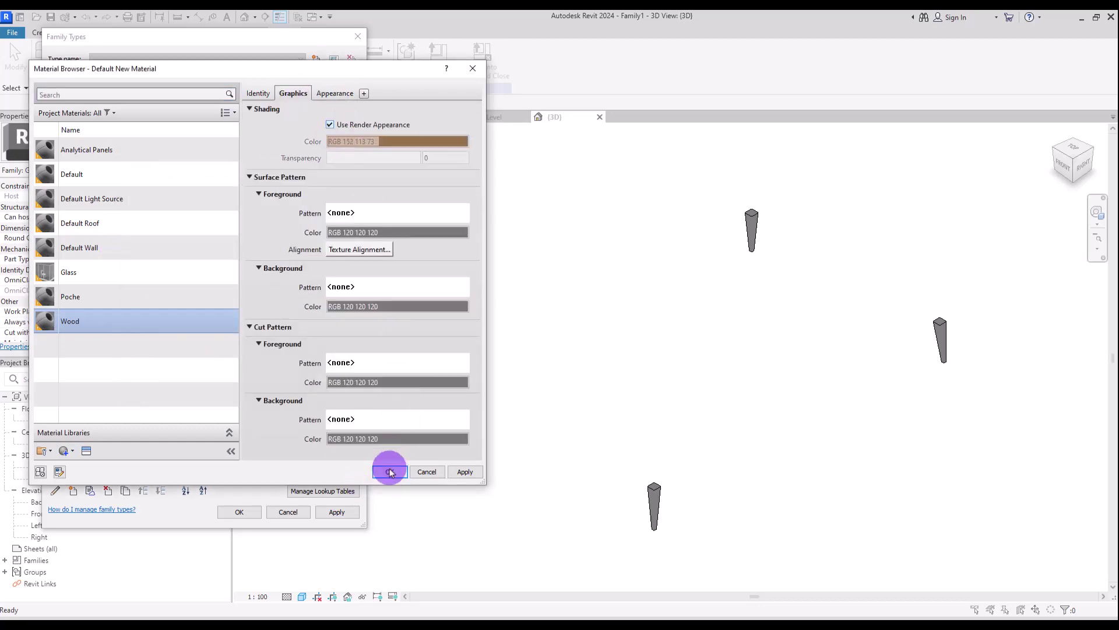
key(Return)
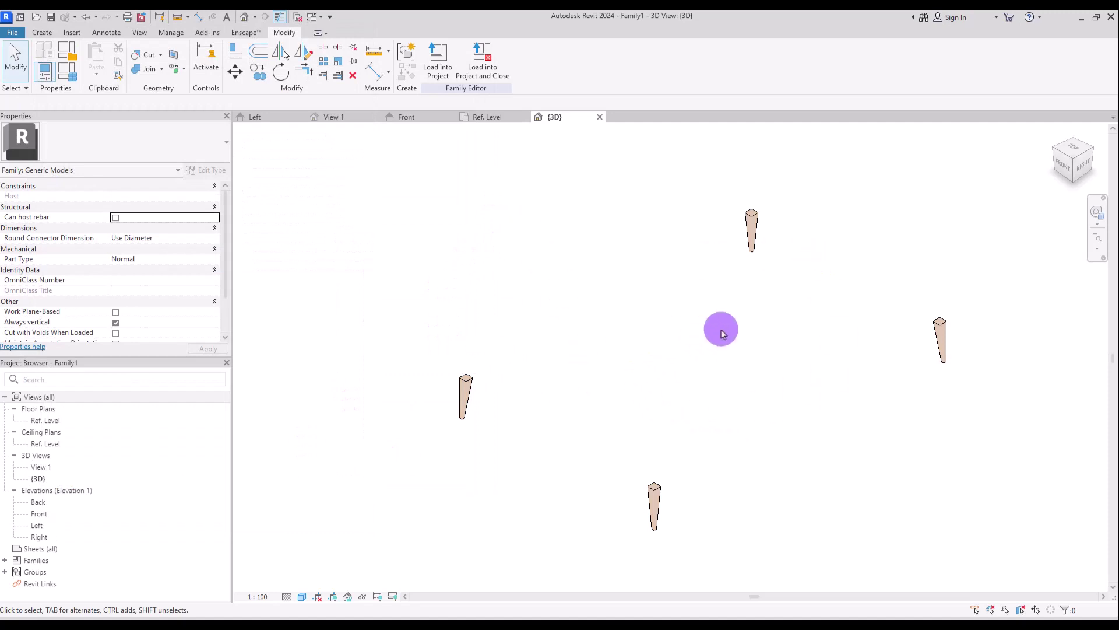
Step: In the Ref. Level plan, begin an extrusion and sketch a rectangle around all four legs, locked to the outermost reference planes
click(488, 121)
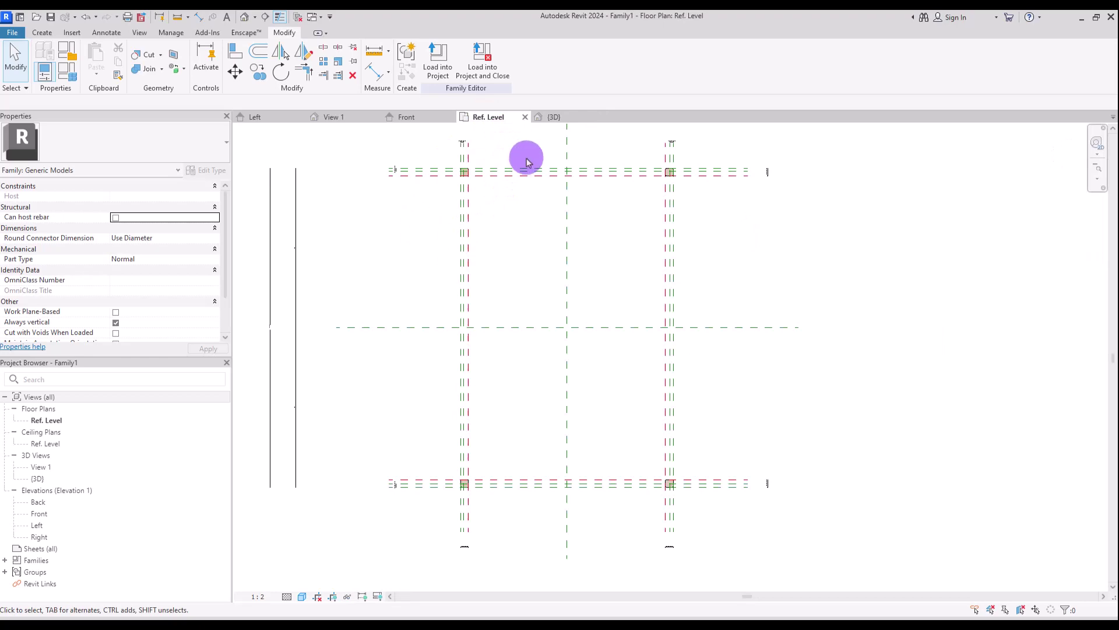
click(42, 32)
click(95, 56)
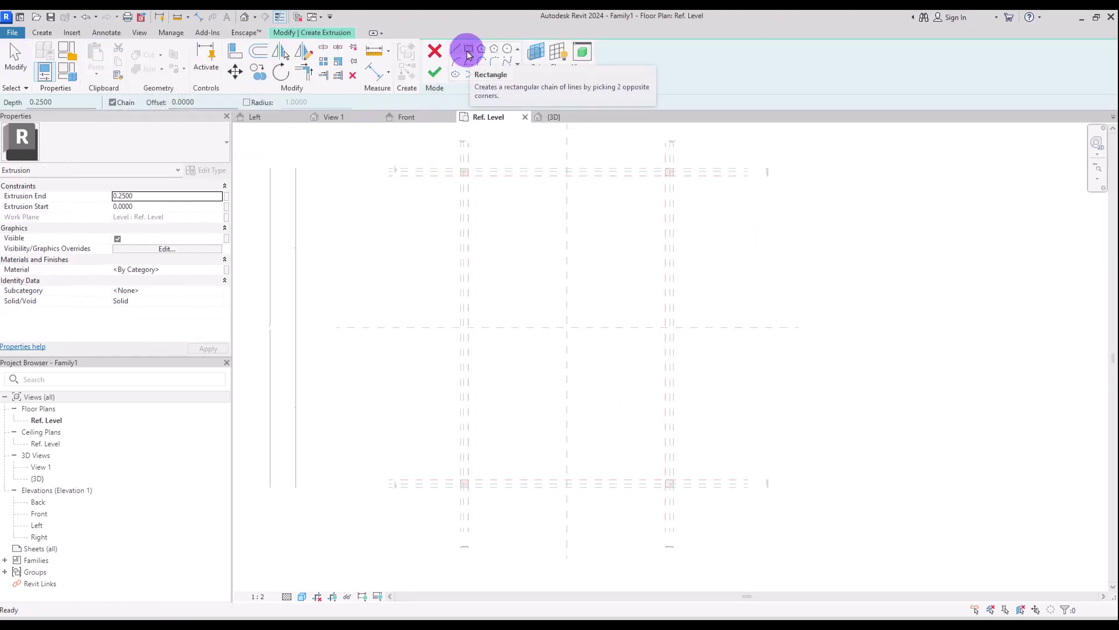
click(469, 56)
scroll(457, 166, up, 10)
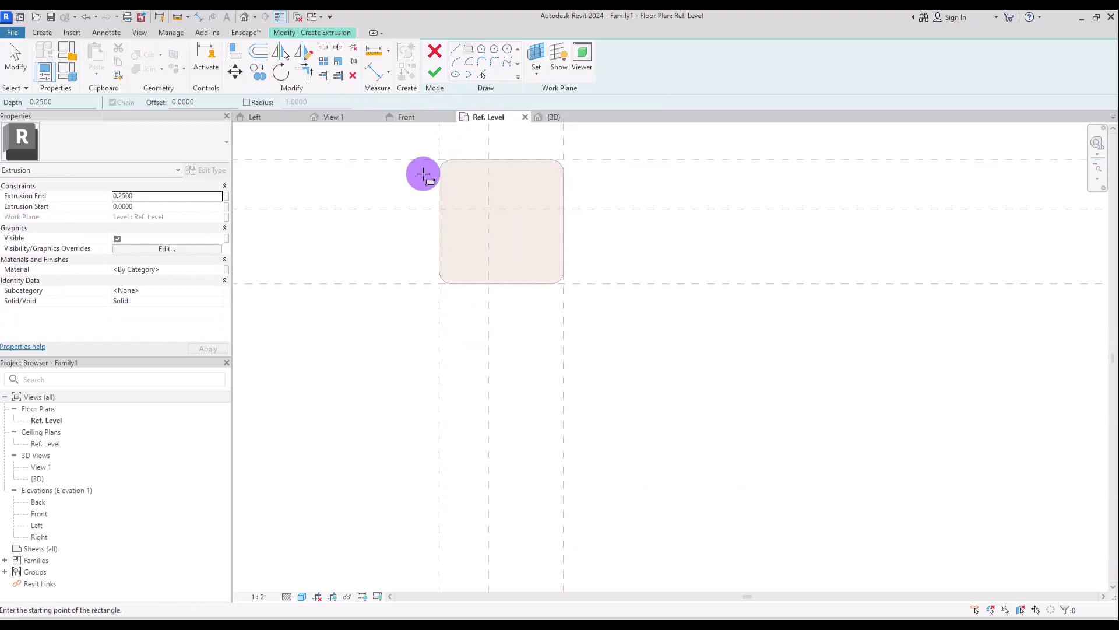
click(440, 158)
scroll(480, 258, down, 4)
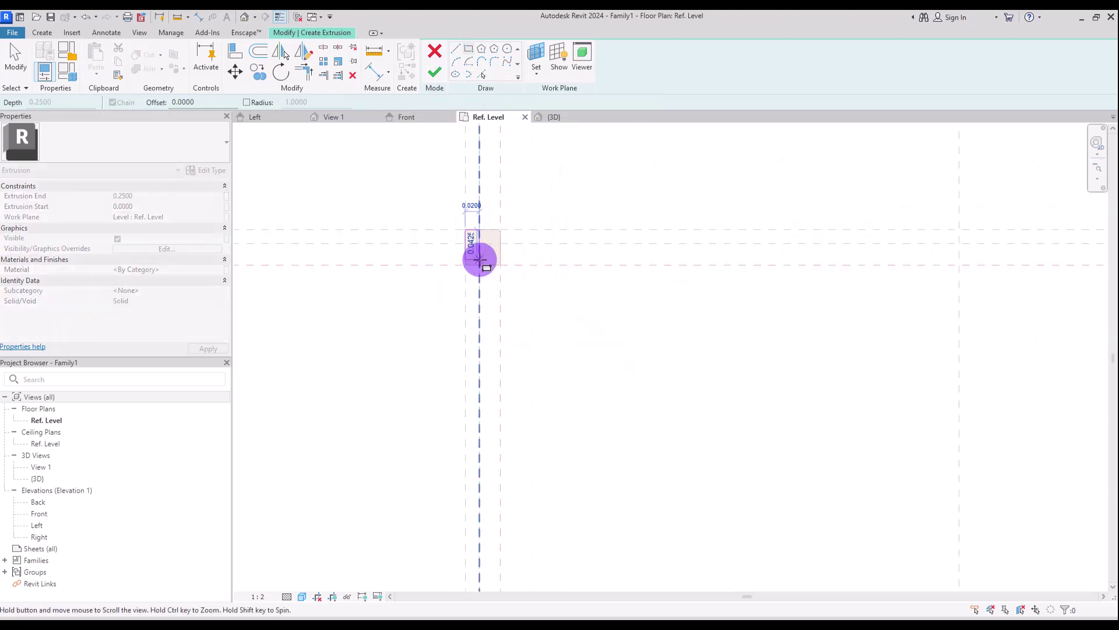
scroll(479, 259, down, 3)
scroll(606, 396, up, 4)
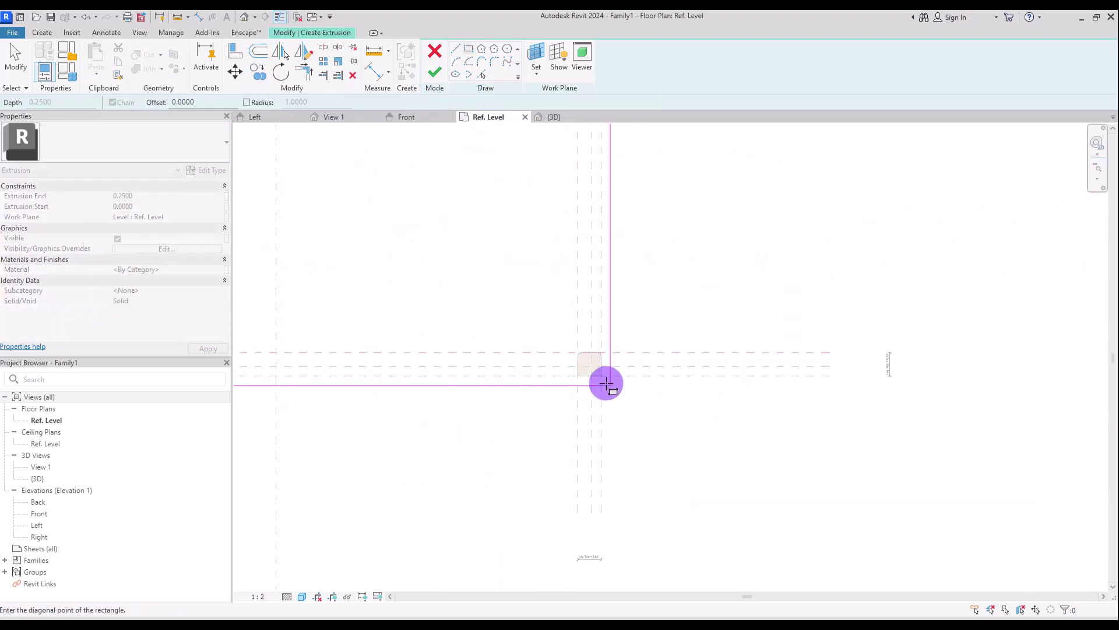
click(606, 383)
scroll(483, 349, down, 3)
key(Escape)
key(Escape)
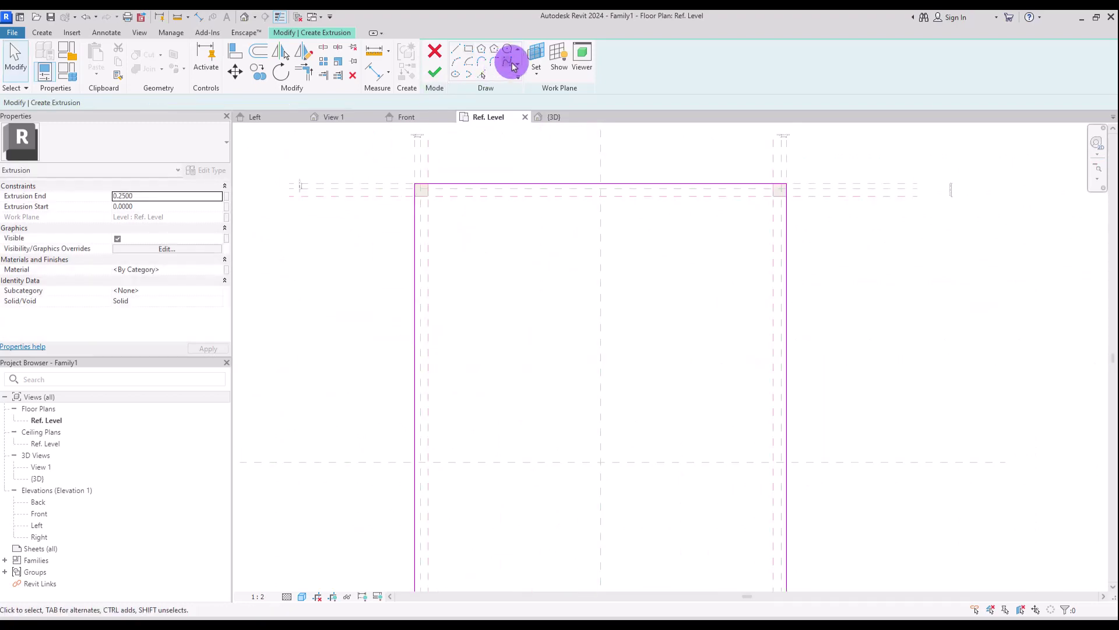
Step: Fillet the two upper corners of the rectangle with radii of about 0.30 and 0.20, making the second radius dimension permanent
click(513, 66)
click(425, 257)
click(457, 182)
click(771, 197)
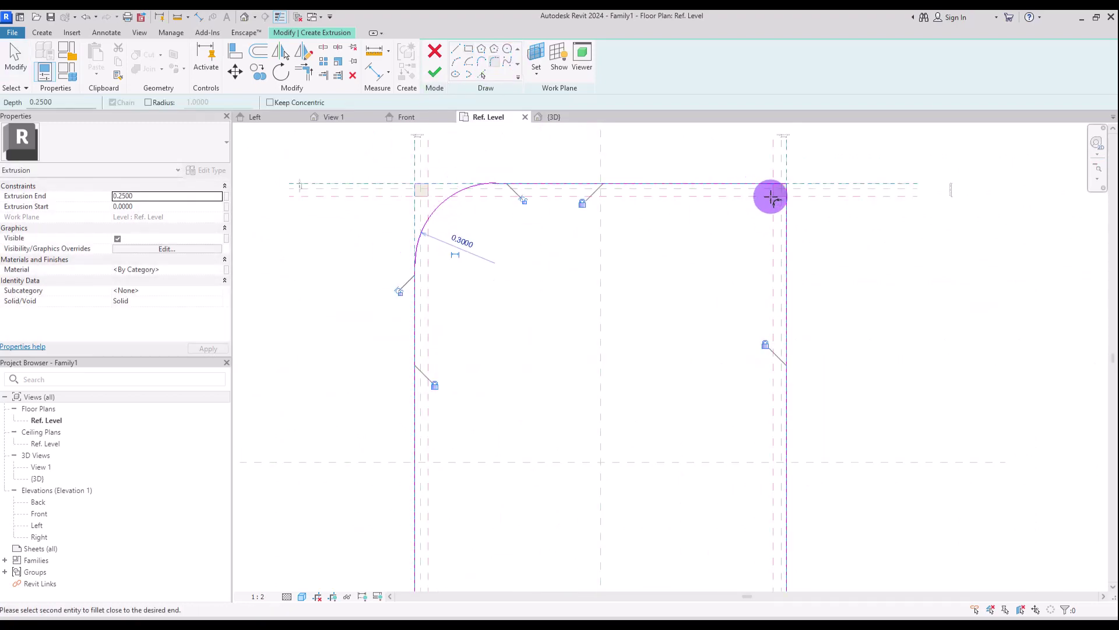
click(781, 209)
scroll(592, 258, down, 5)
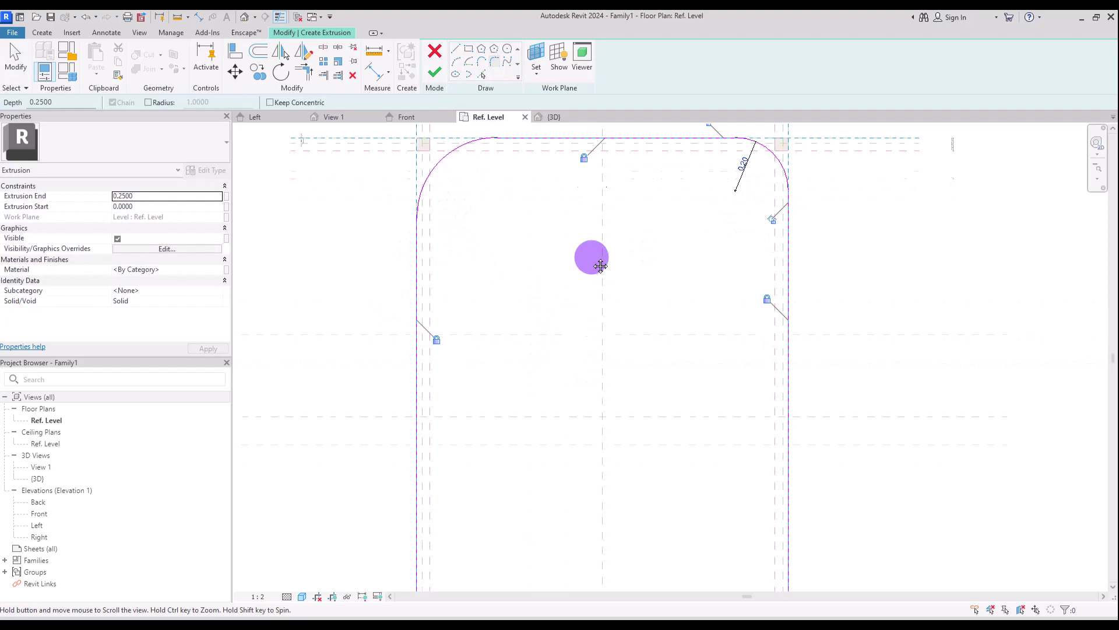
Step: Fillet the two lower corners of the rectangle and make their radius dimensions permanent
click(409, 473)
click(432, 507)
click(452, 472)
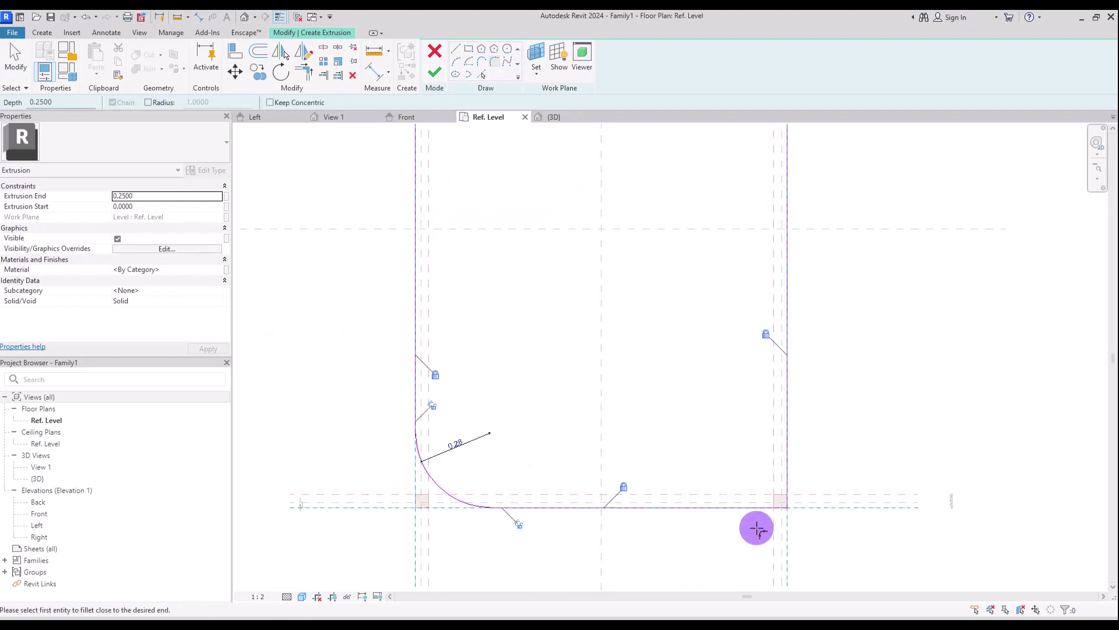
click(787, 479)
click(768, 507)
click(767, 490)
middle_drag(550, 350, 529, 606)
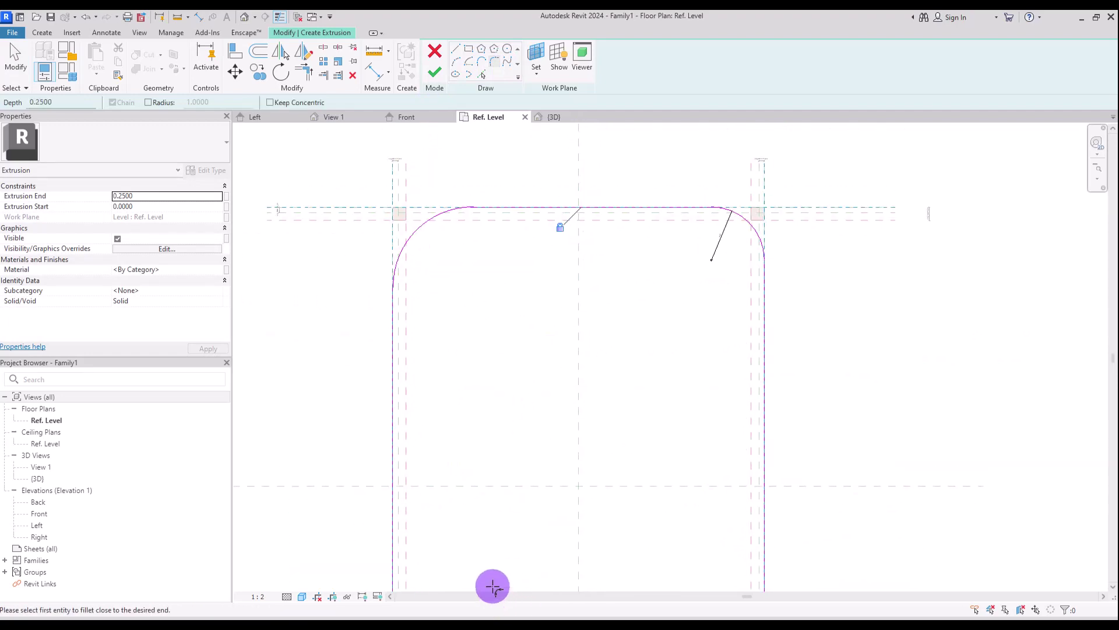
Step: Make the radius dimension of the upper-left fillet permanent and bring the whole sketch into view
key(Escape)
click(429, 227)
scroll(522, 328, down, 1)
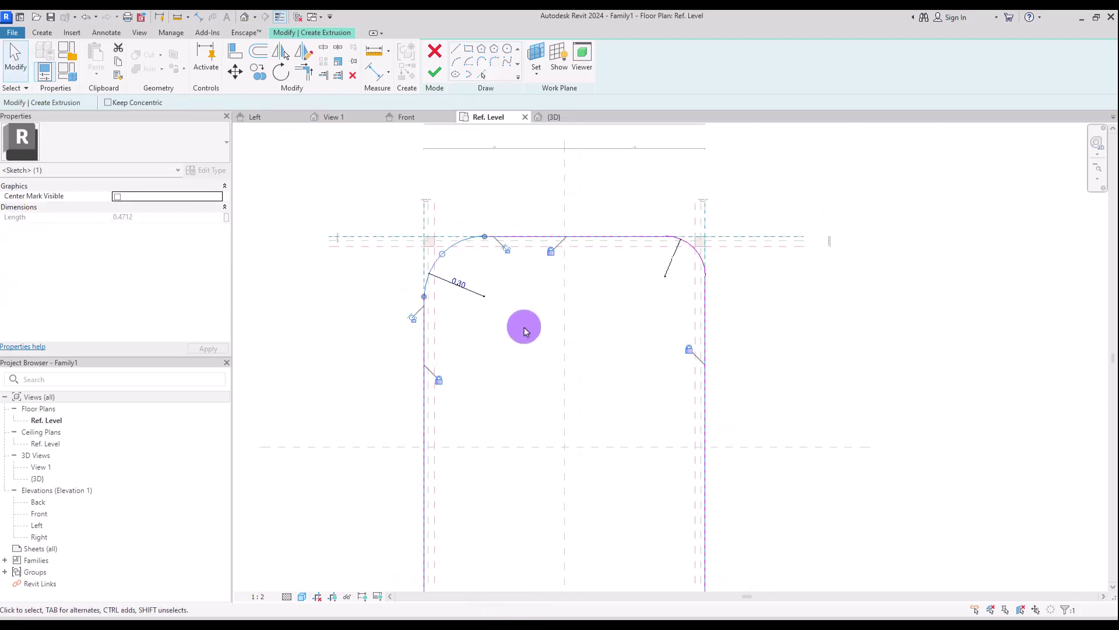
key(Escape)
scroll(524, 331, down, 2)
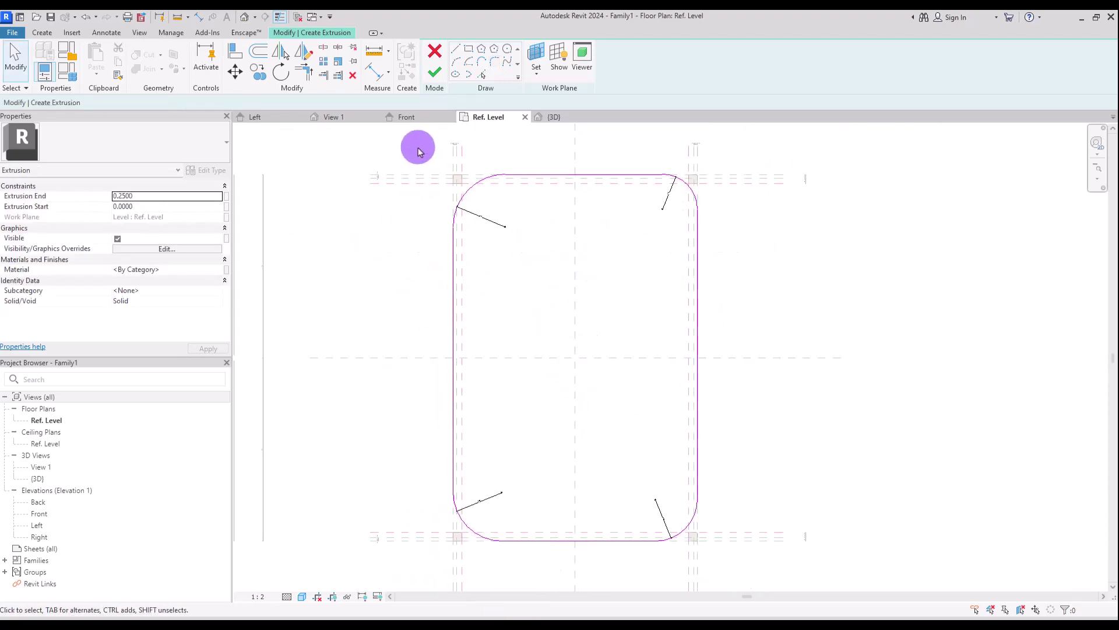
Step: Filter the sketch selection to its four radius dimensions, label them with the Leg Fillet parameter, and finish the extrusion
drag(418, 151, 407, 216)
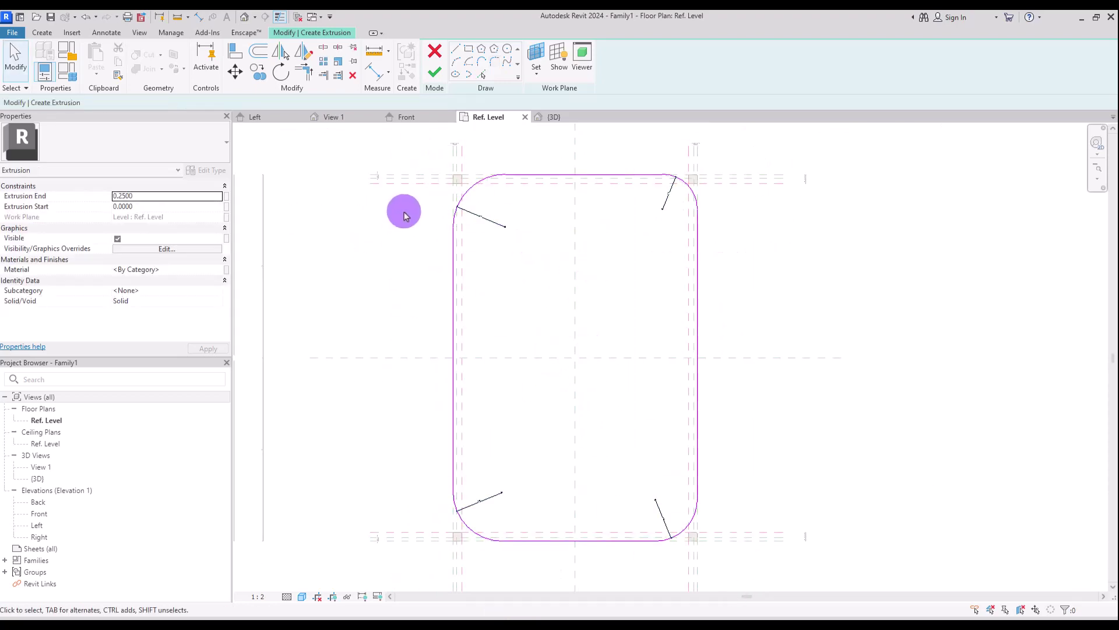
mouse_move(428, 144)
mouse_down()
mouse_move(562, 432)
mouse_move(742, 566)
mouse_up()
click(434, 55)
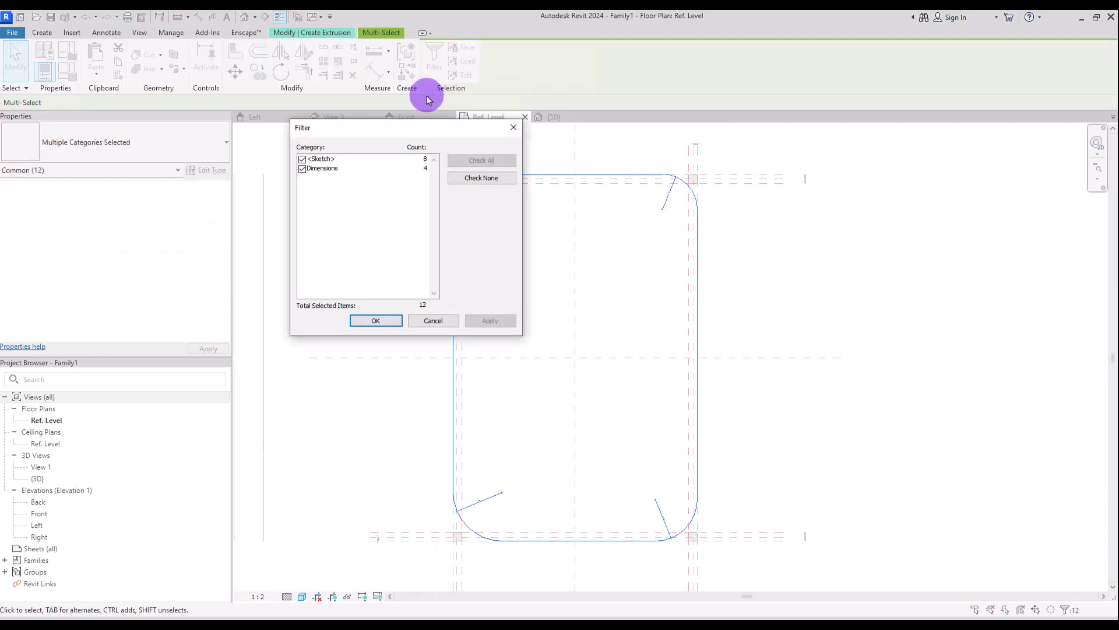
click(302, 159)
click(364, 319)
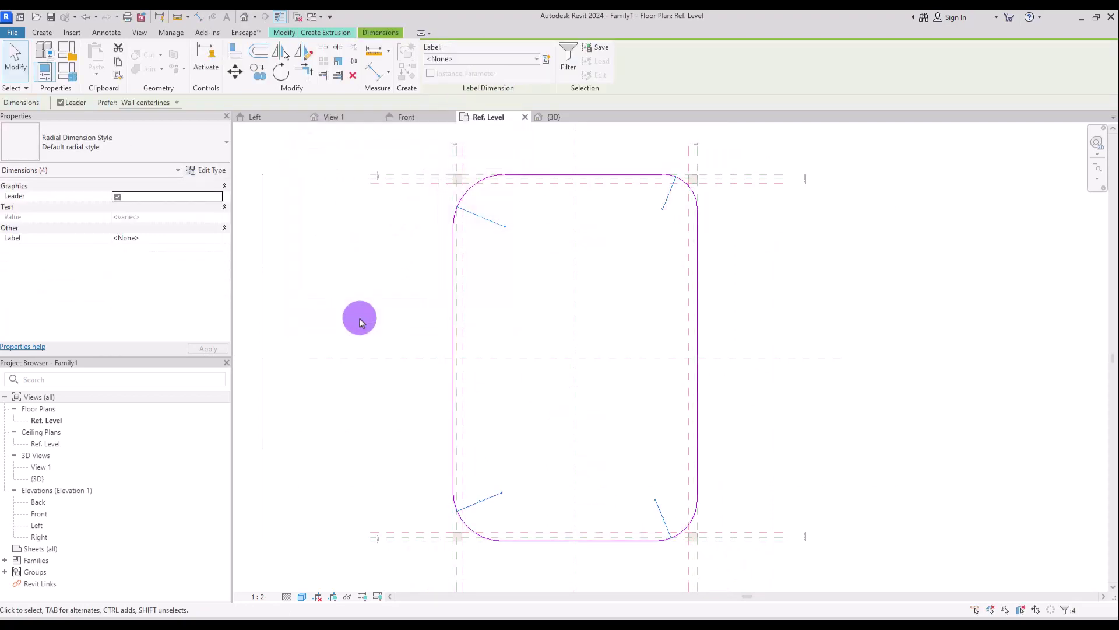
click(535, 59)
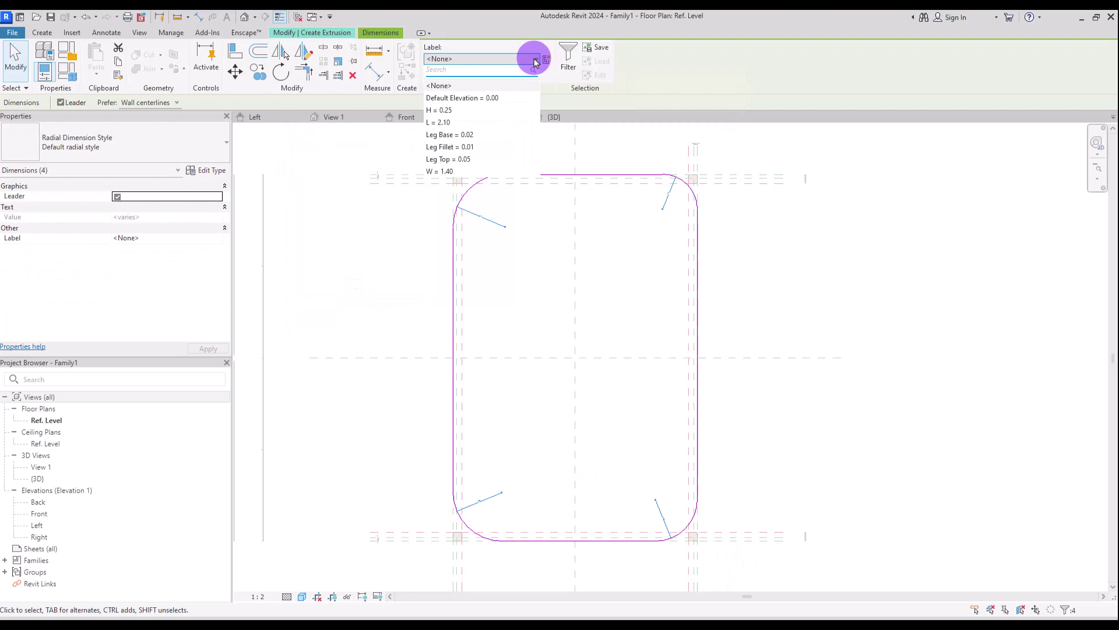
click(445, 159)
click(486, 192)
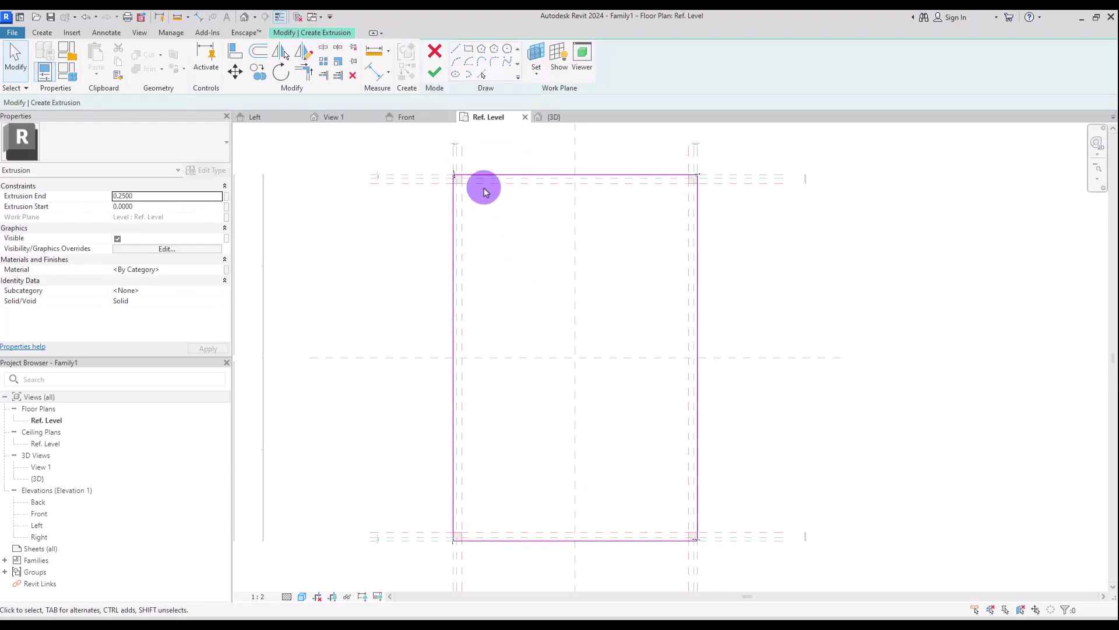
click(443, 78)
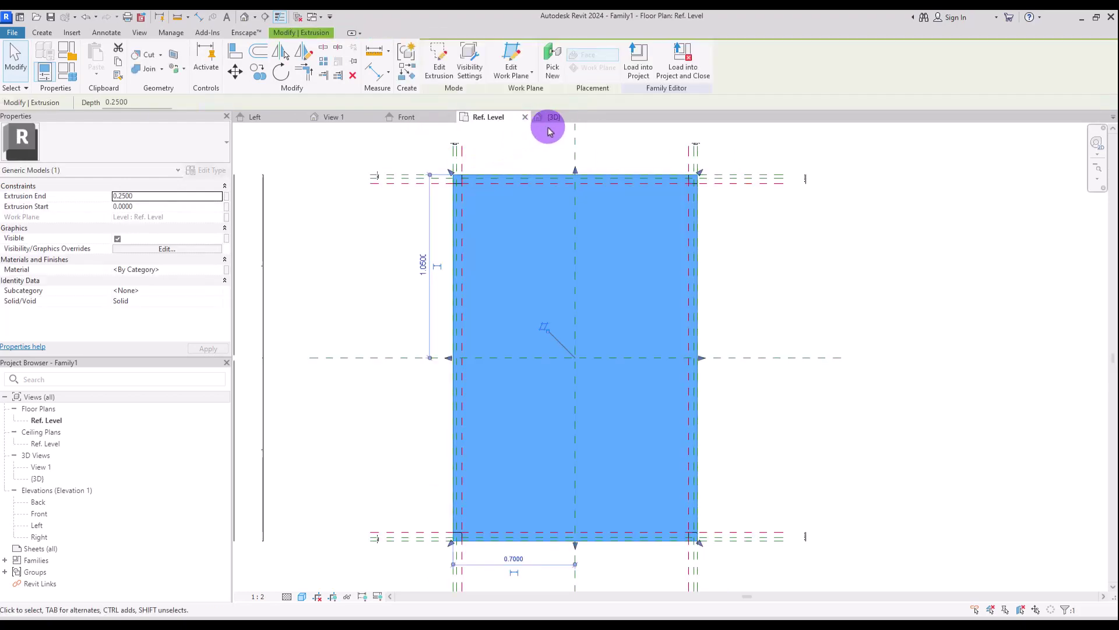
Step: In the Front elevation, stretch the extrusion upward so it sits above the reference plane at the top of the legs
click(406, 119)
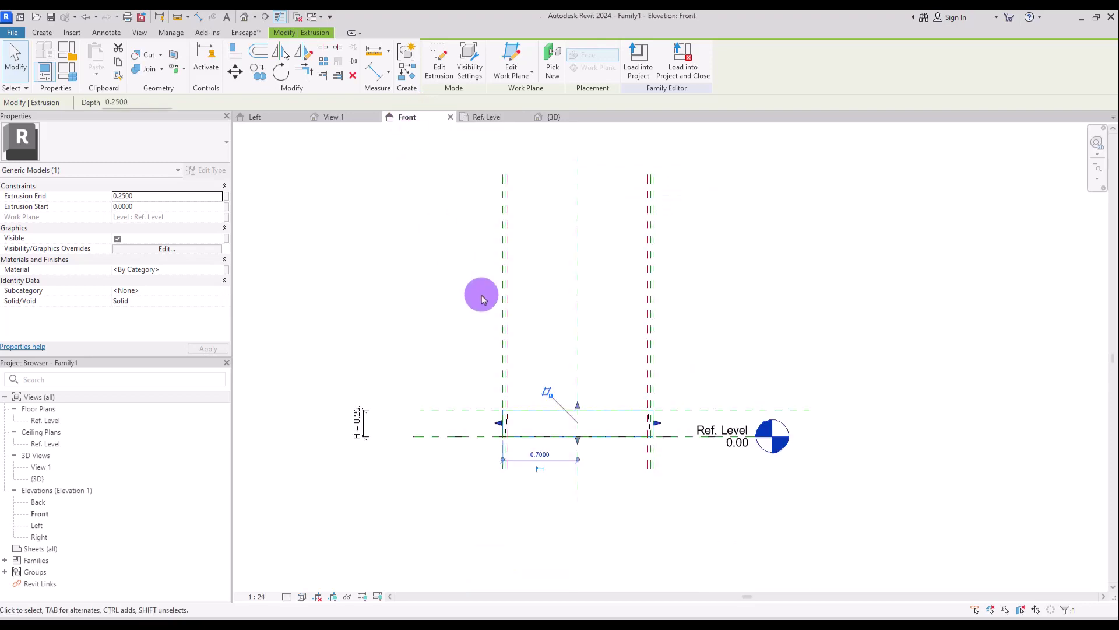
scroll(479, 295, up, 4)
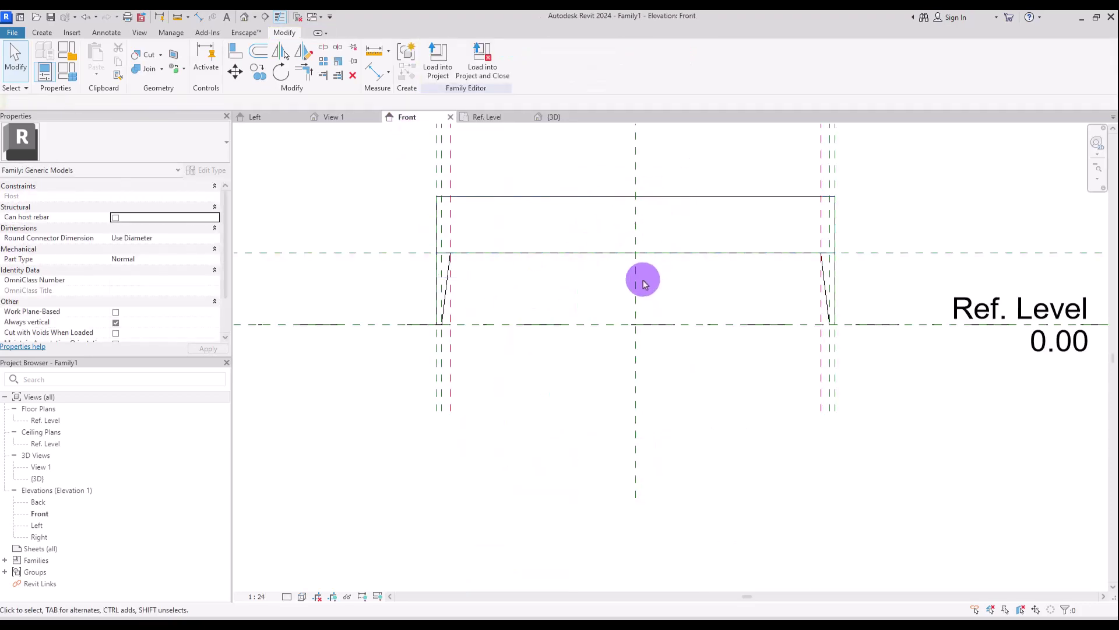
middle_drag(642, 275, 737, 307)
Step: Draw a horizontal reference plane across the bed just above the leg tops, about 0.31 above Ref. Level
click(42, 33)
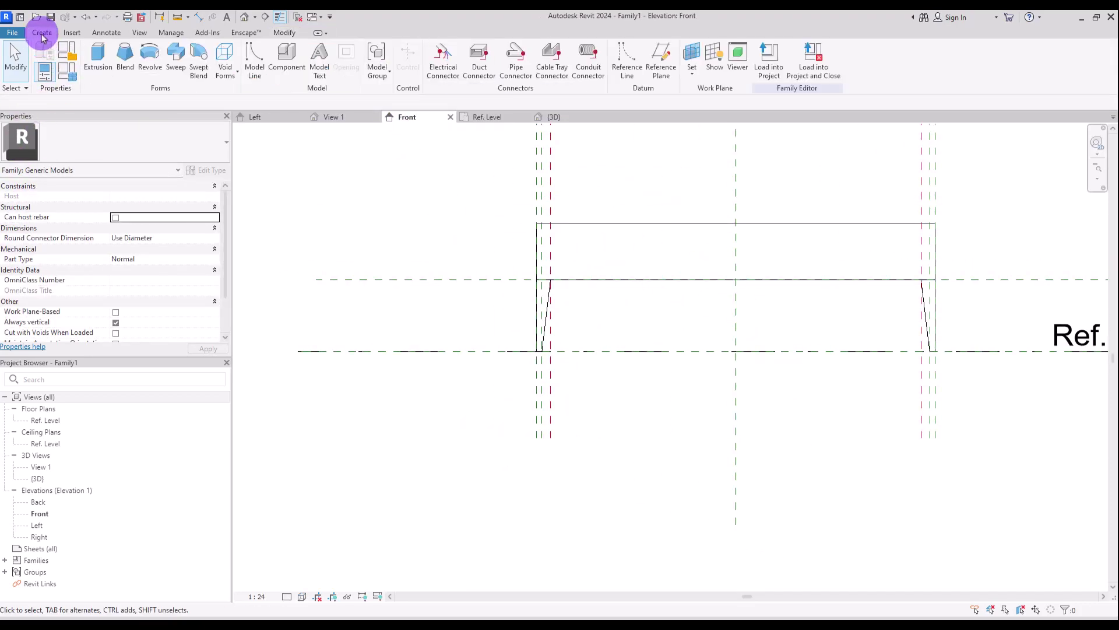
click(667, 59)
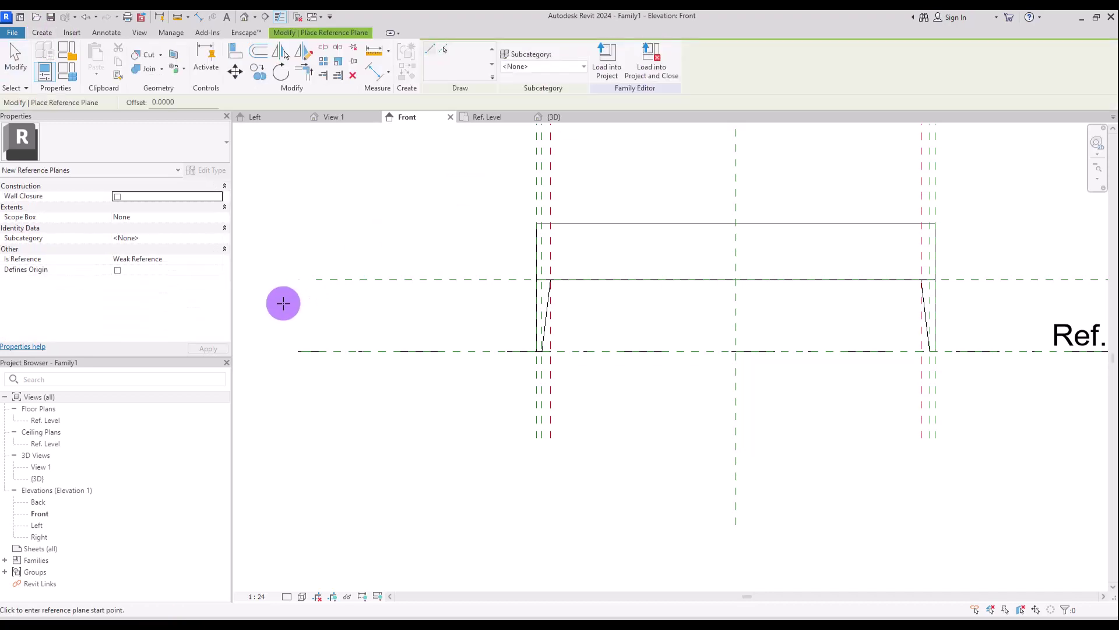
click(316, 262)
click(1113, 269)
key(Escape)
key(Escape)
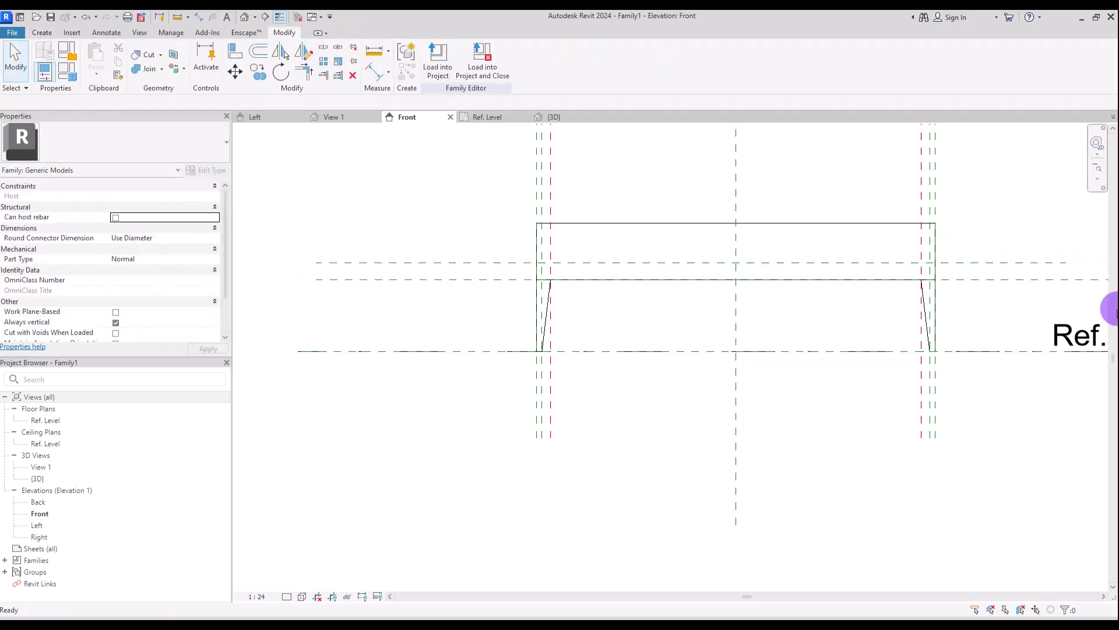
Step: Add an aligned dimension between the new horizontal reference plane and Ref. Level, placed beside the bed
click(369, 73)
click(399, 262)
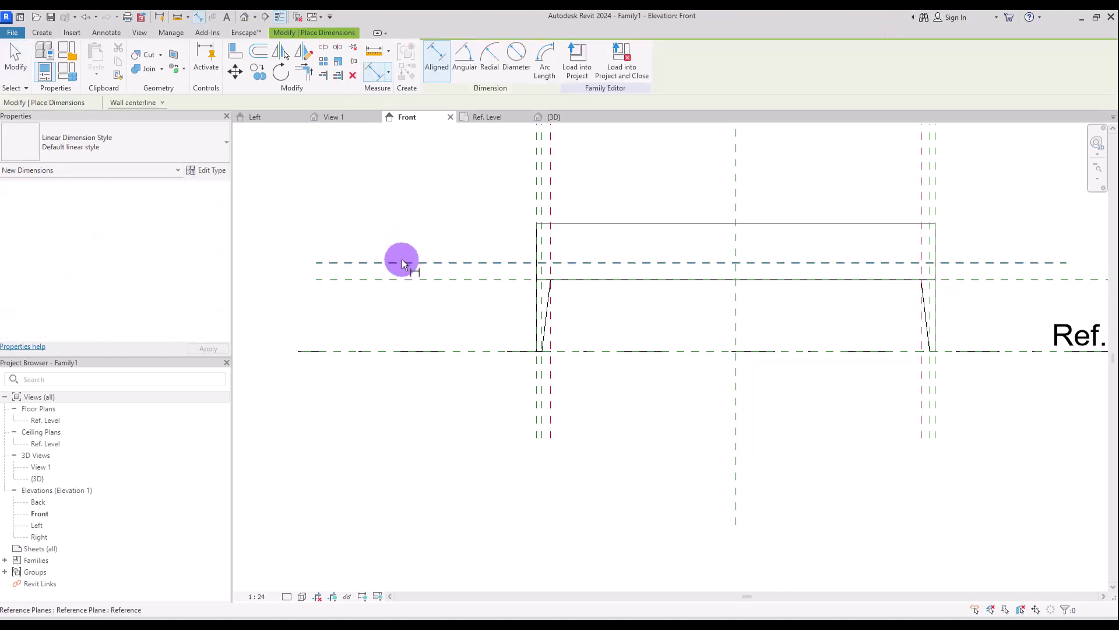
key(Tab)
click(376, 351)
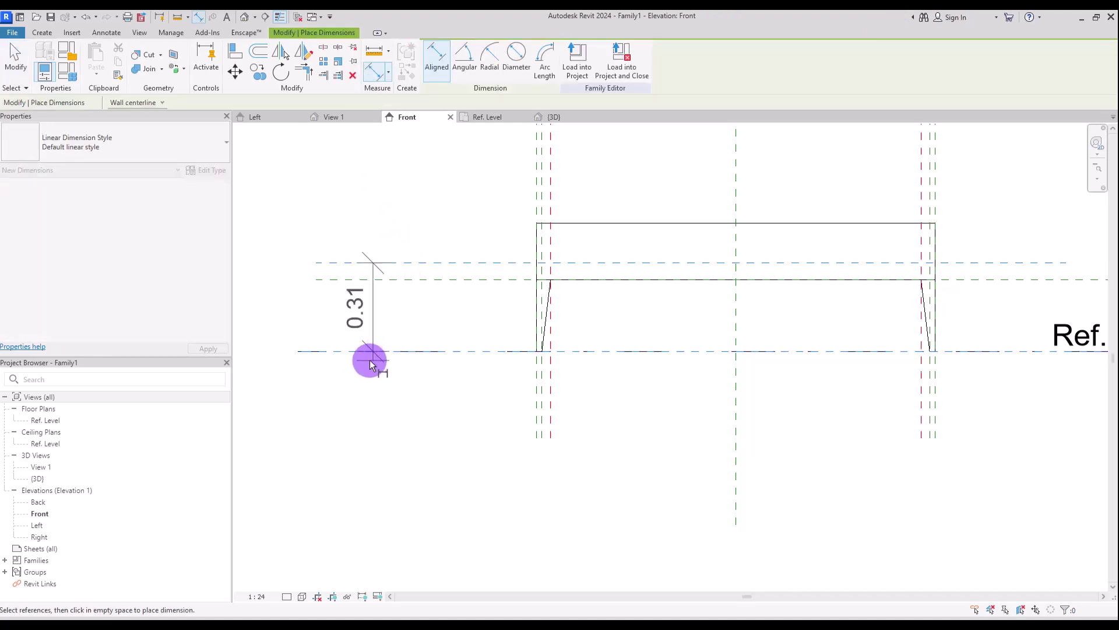
click(313, 402)
middle_drag(396, 408, 560, 412)
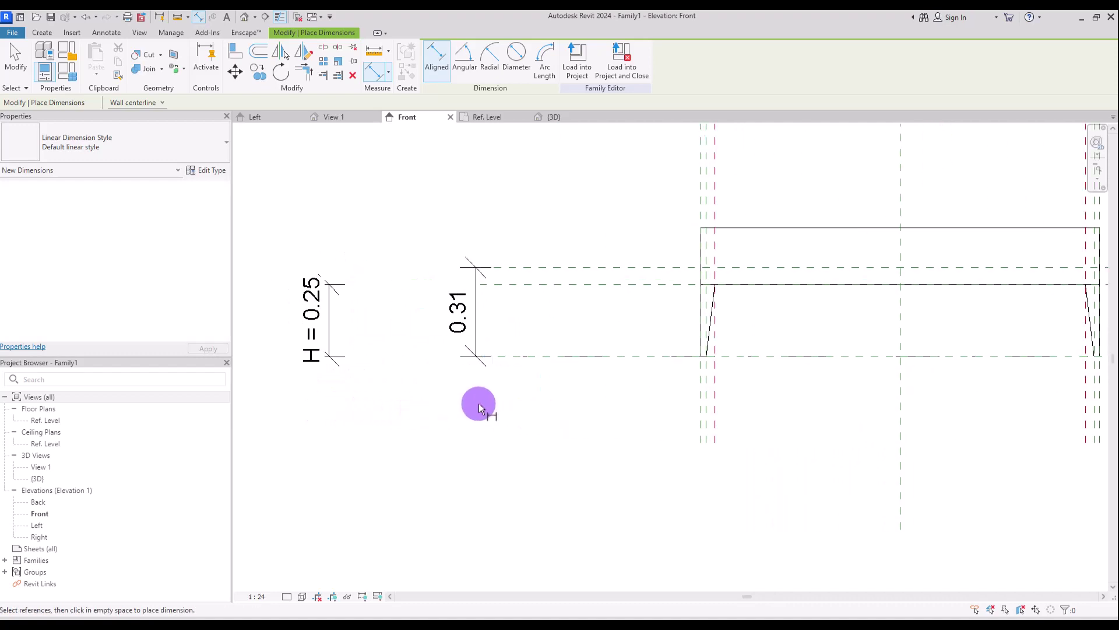
Step: Rename the leg height parameter to Leg H and label the new overall height dimension with a parameter named H
key(Escape)
key(Escape)
drag(427, 211, 505, 412)
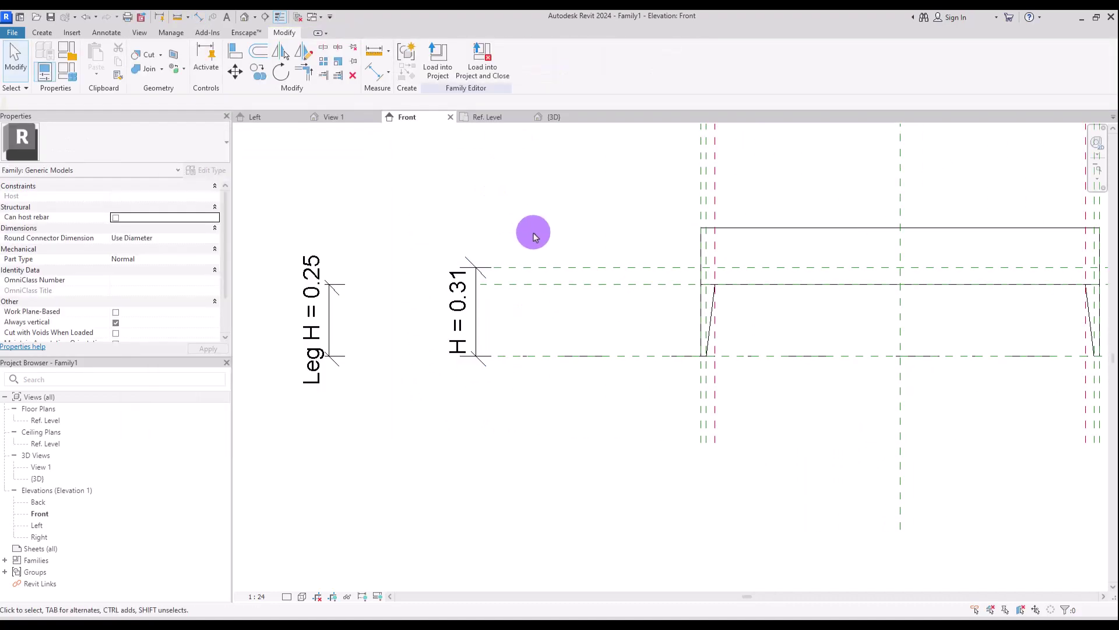
Step: Align the top edge of the frame extrusion to the reference plane that sets the height H in the Front elevation
middle_drag(532, 233, 440, 250)
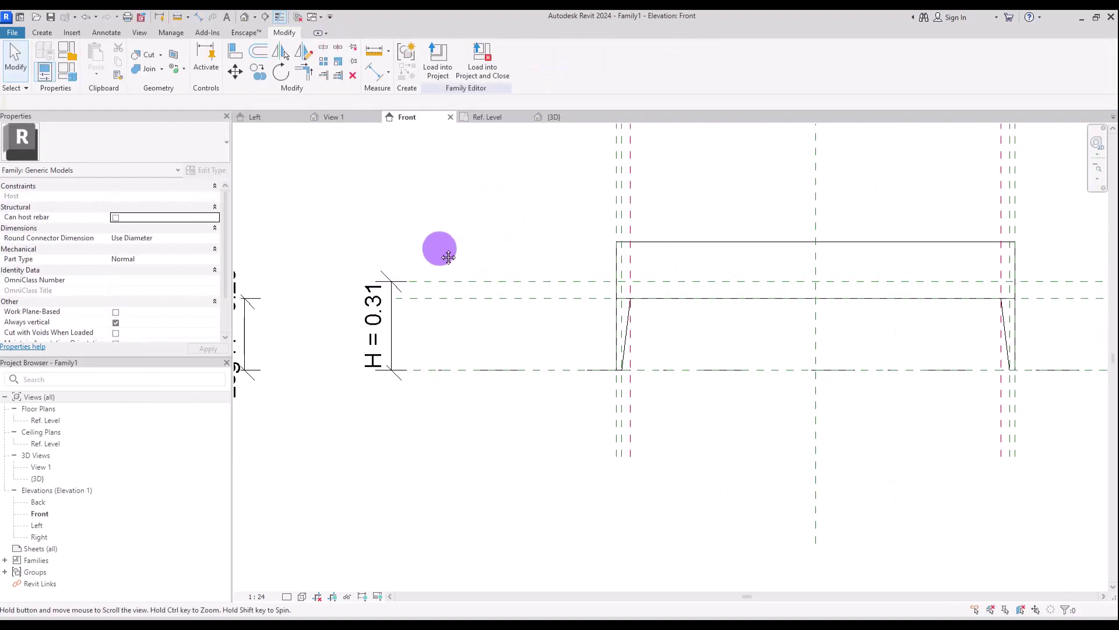
click(232, 50)
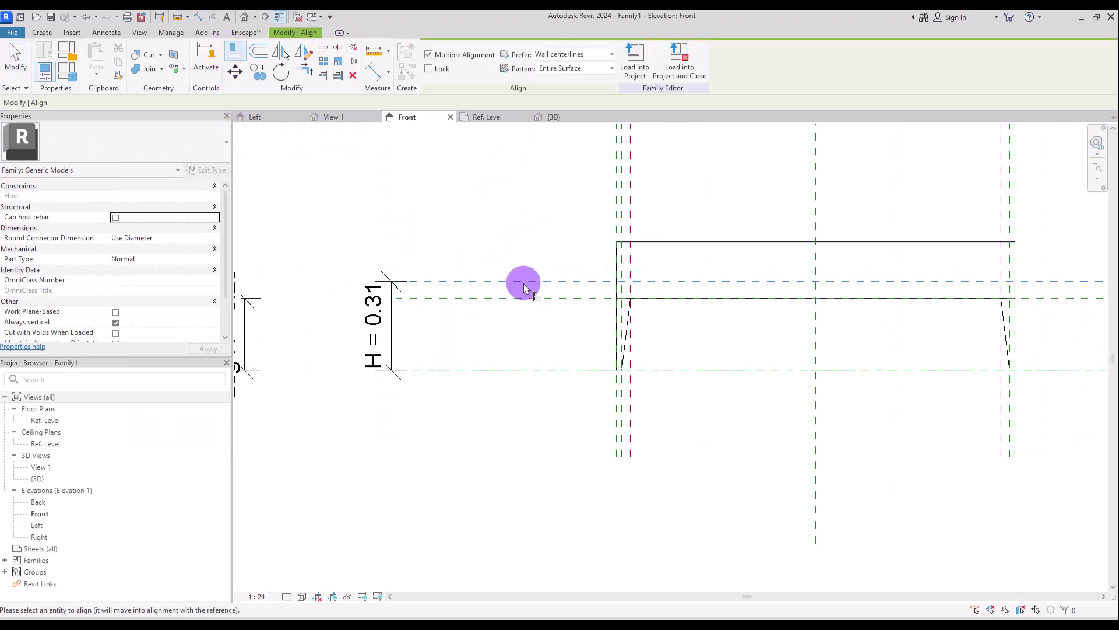
click(718, 241)
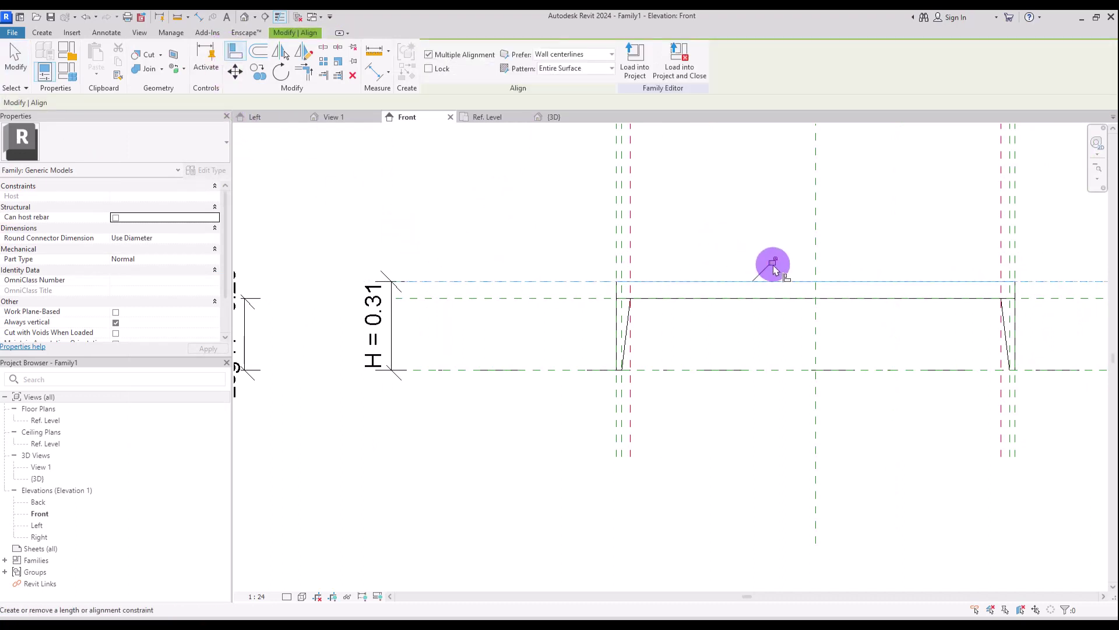
key(Escape)
scroll(670, 339, down, 1)
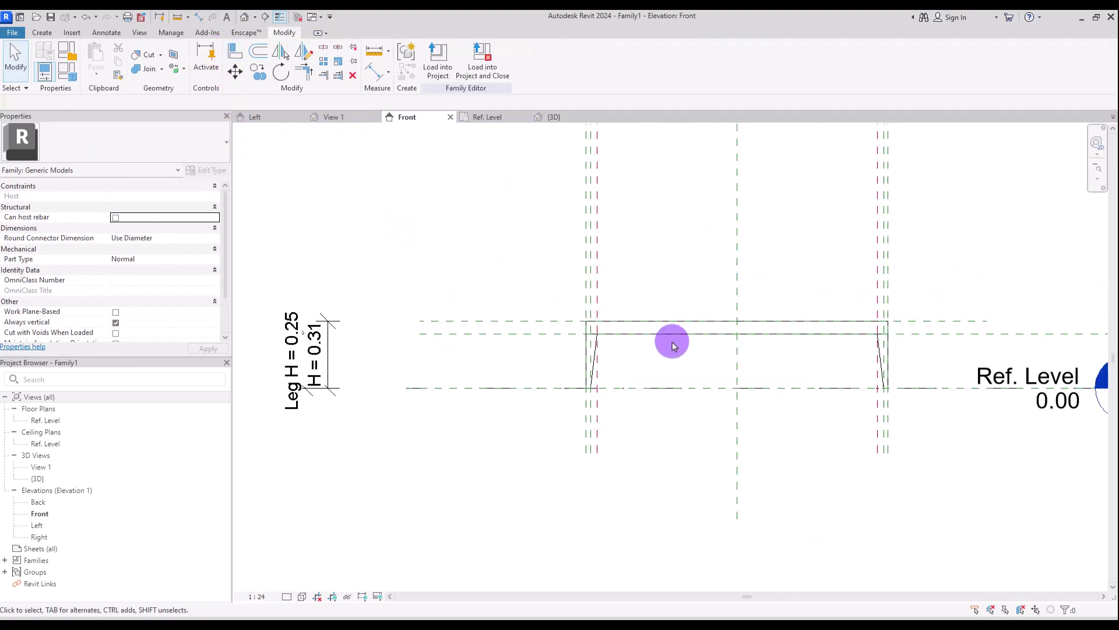
Step: In the 3D view, associate the frame extrusion's material with the existing Leg family parameter
click(565, 117)
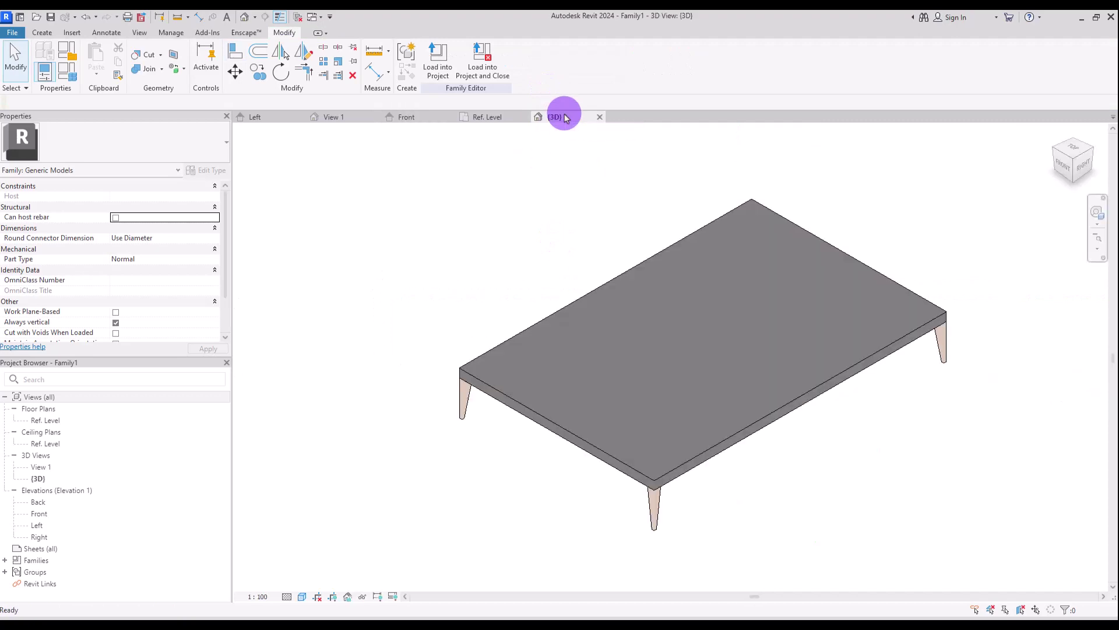
click(487, 387)
click(227, 270)
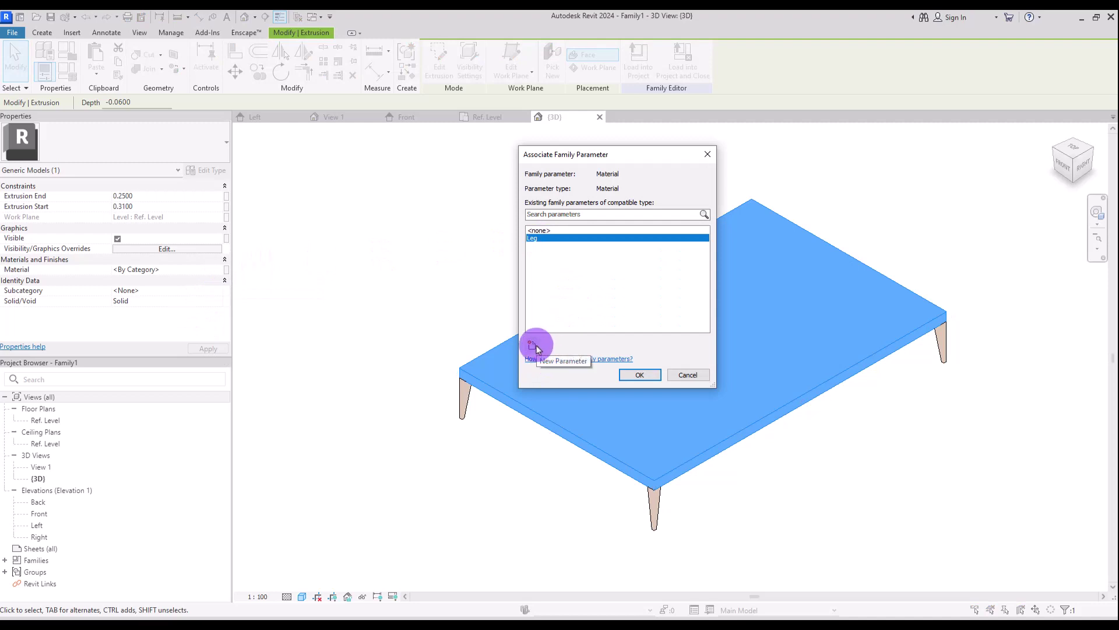
click(532, 345)
click(851, 135)
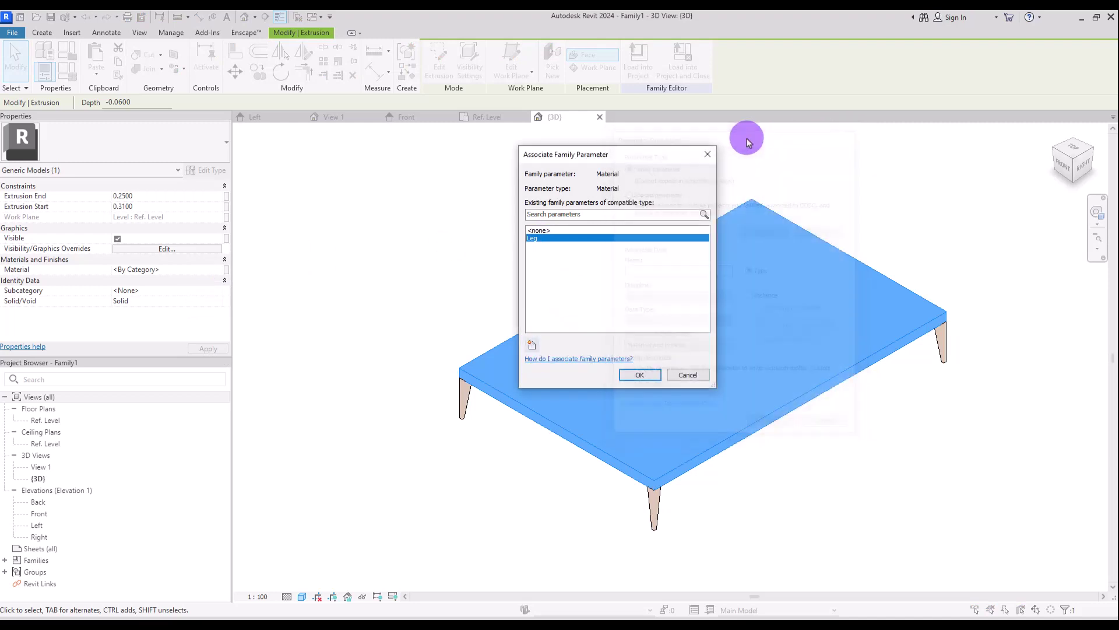
click(548, 239)
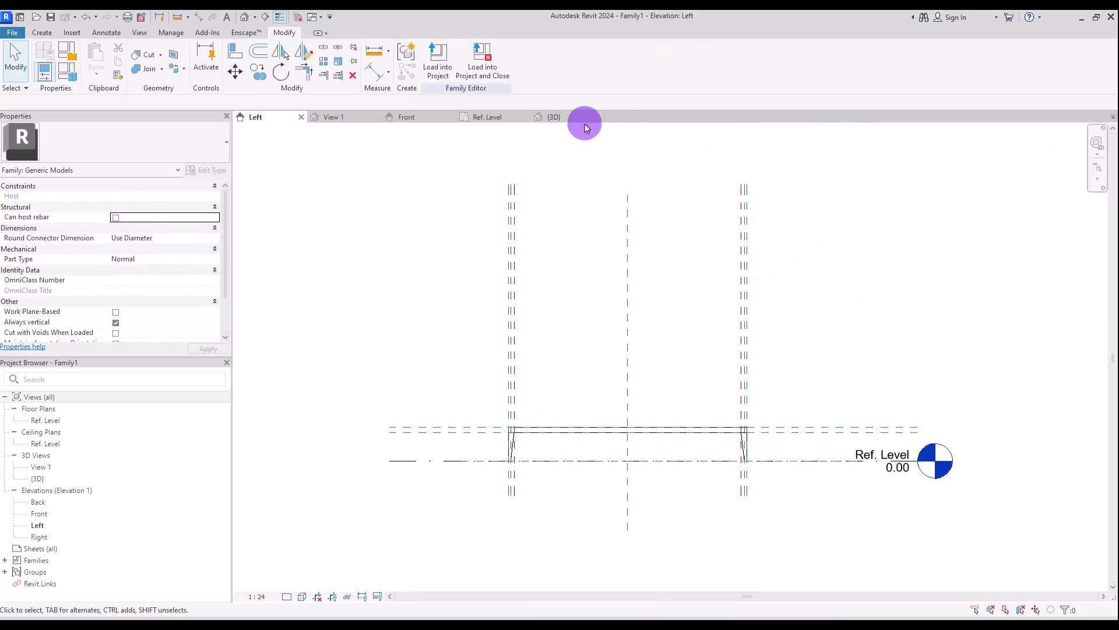
click(575, 117)
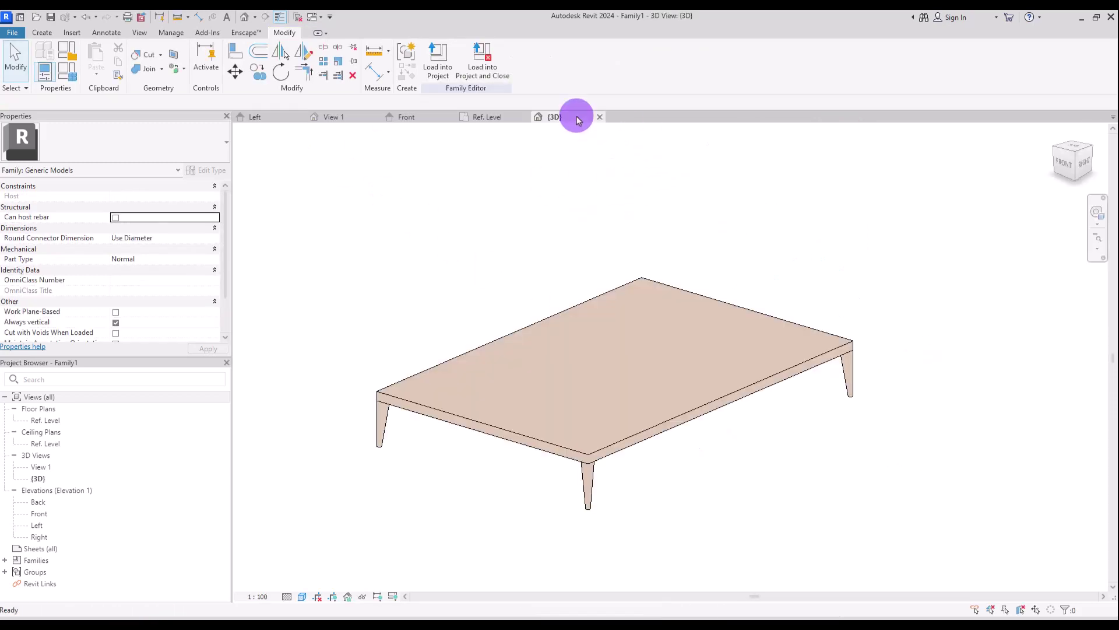
Step: In the Left elevation, draw a horizontal reference plane across the bed about 0.80 above the frame's top
click(257, 117)
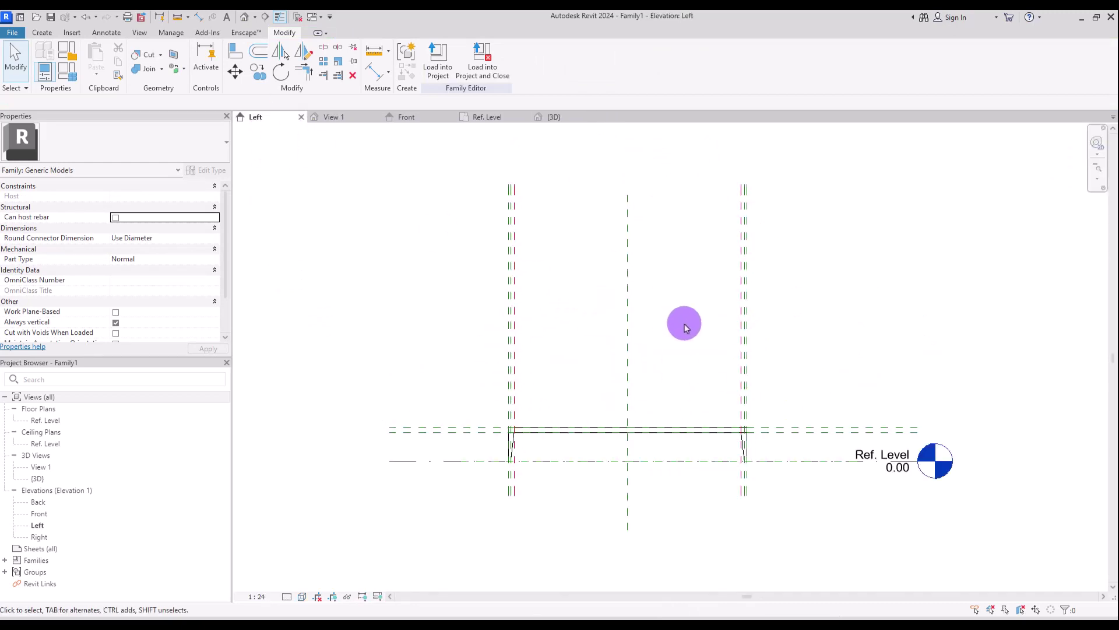
click(42, 32)
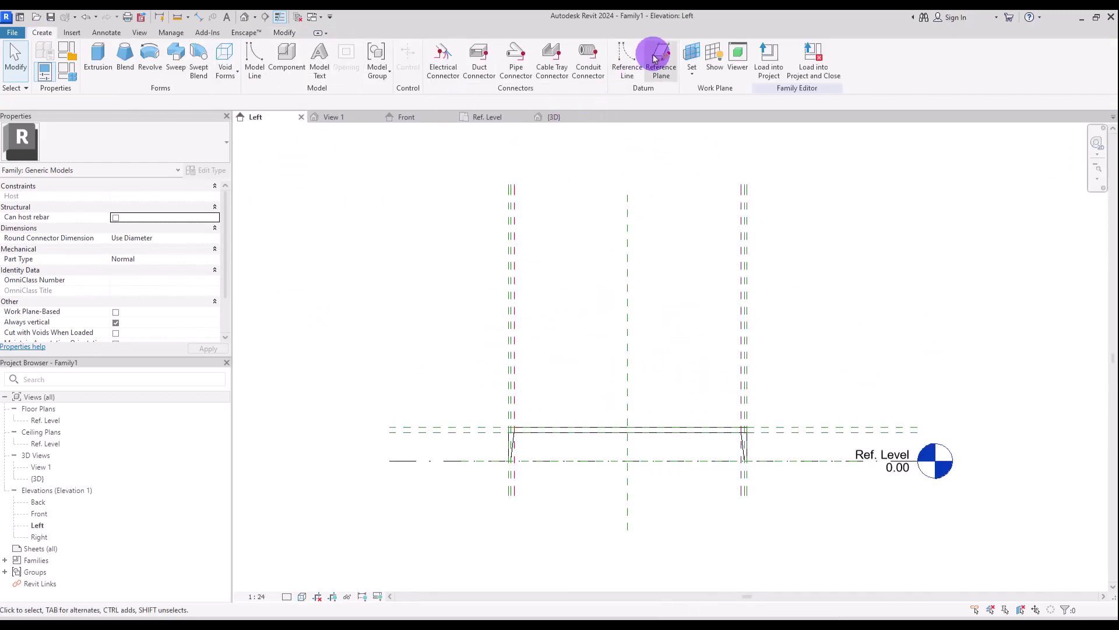
click(654, 50)
click(425, 335)
click(849, 335)
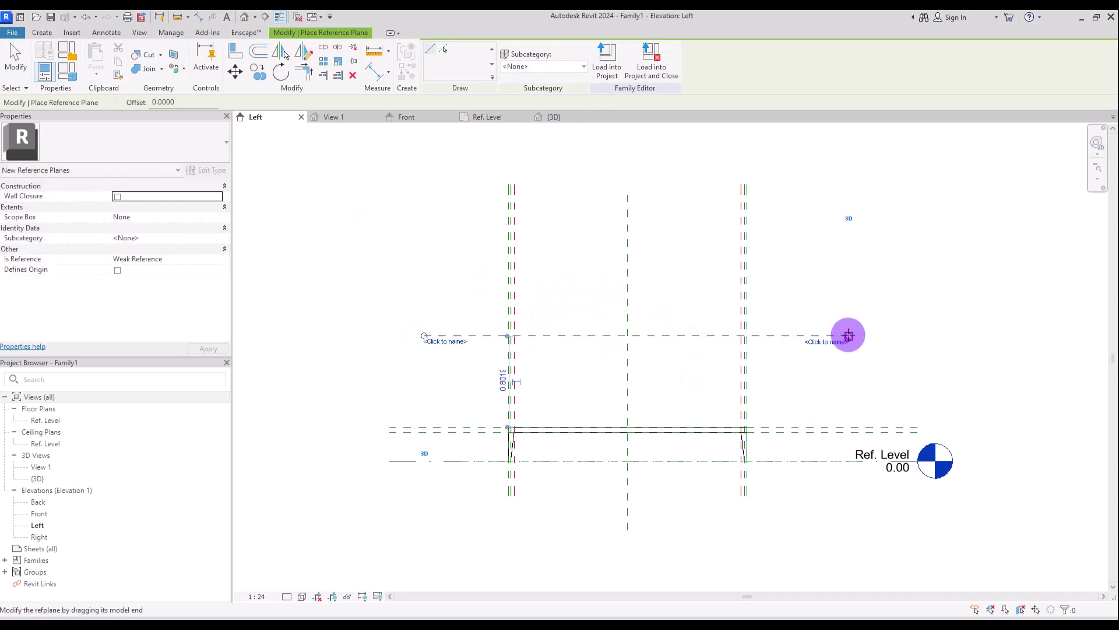
key(Escape)
key(Escape)
Step: Make the new reference plane's temporary dimension to the frame top permanent and place it clear of the vertical reference planes
click(595, 331)
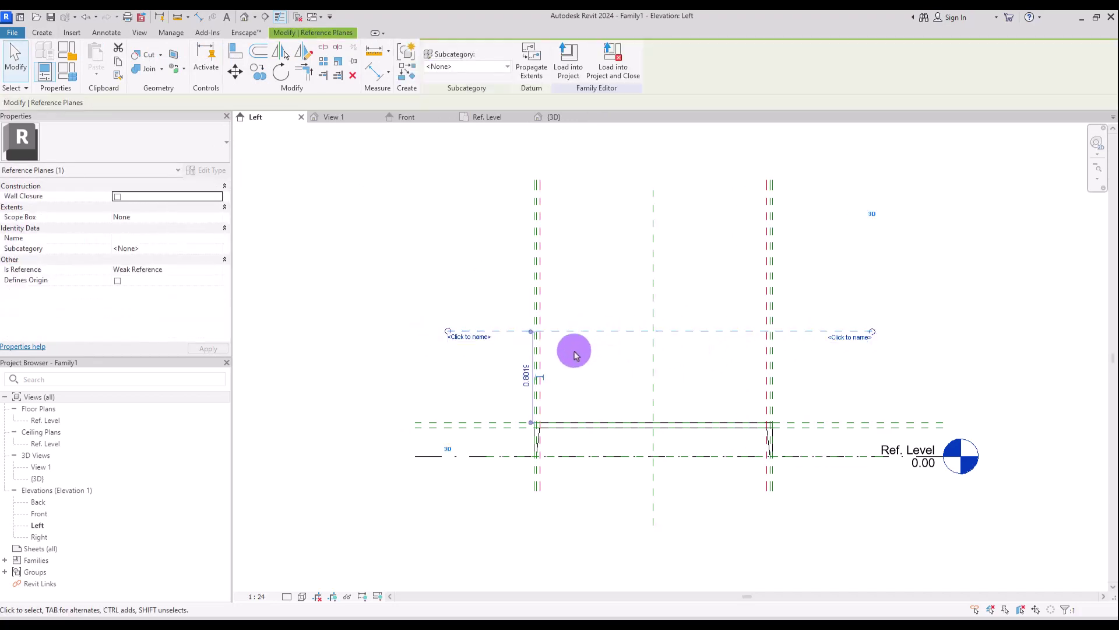
click(547, 382)
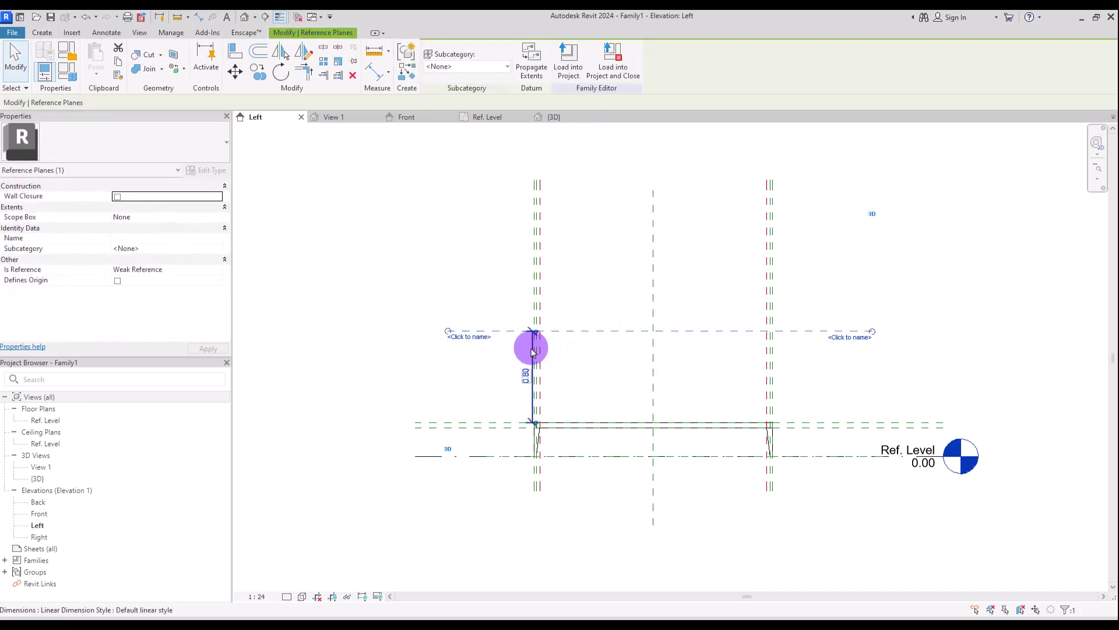
click(531, 350)
drag(534, 346, 465, 340)
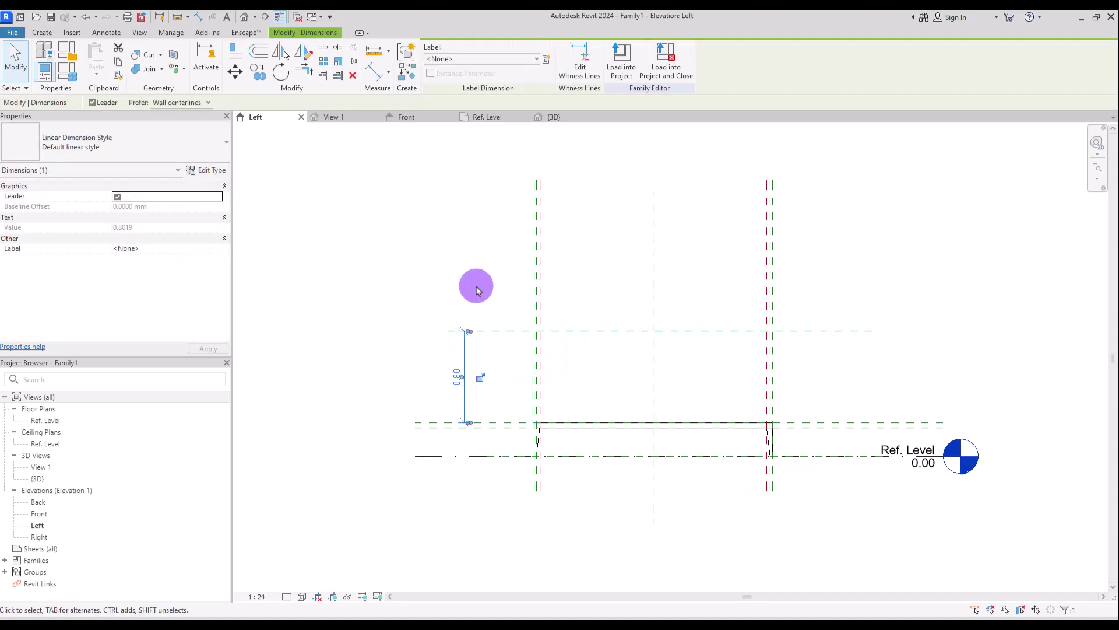
Step: Label the dimension above the frame with a new type parameter named TopBoard H
click(546, 61)
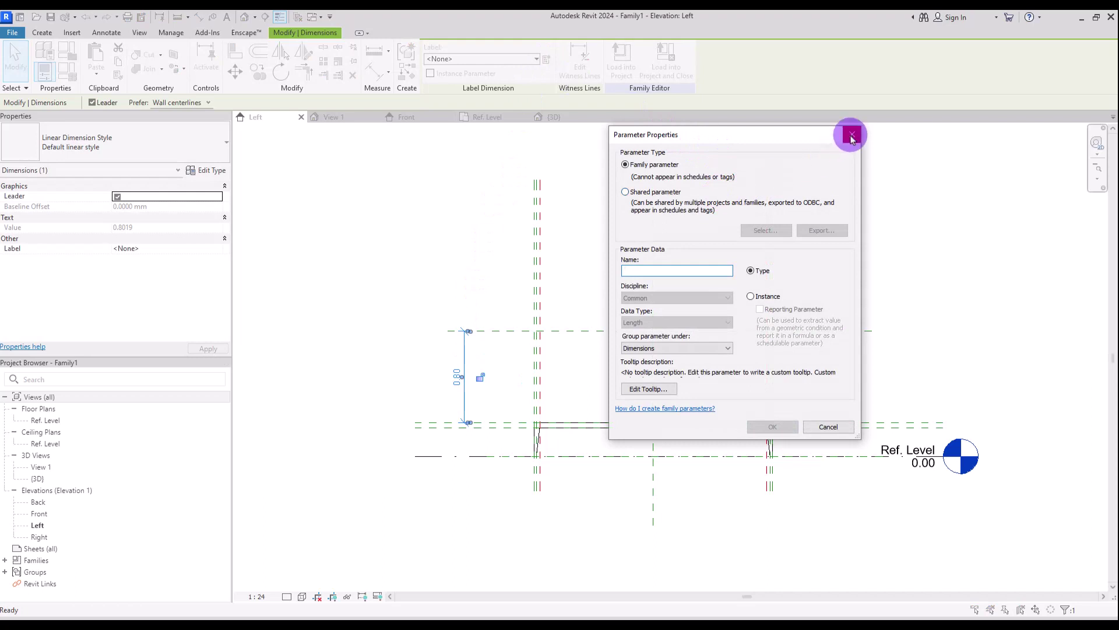
click(664, 271)
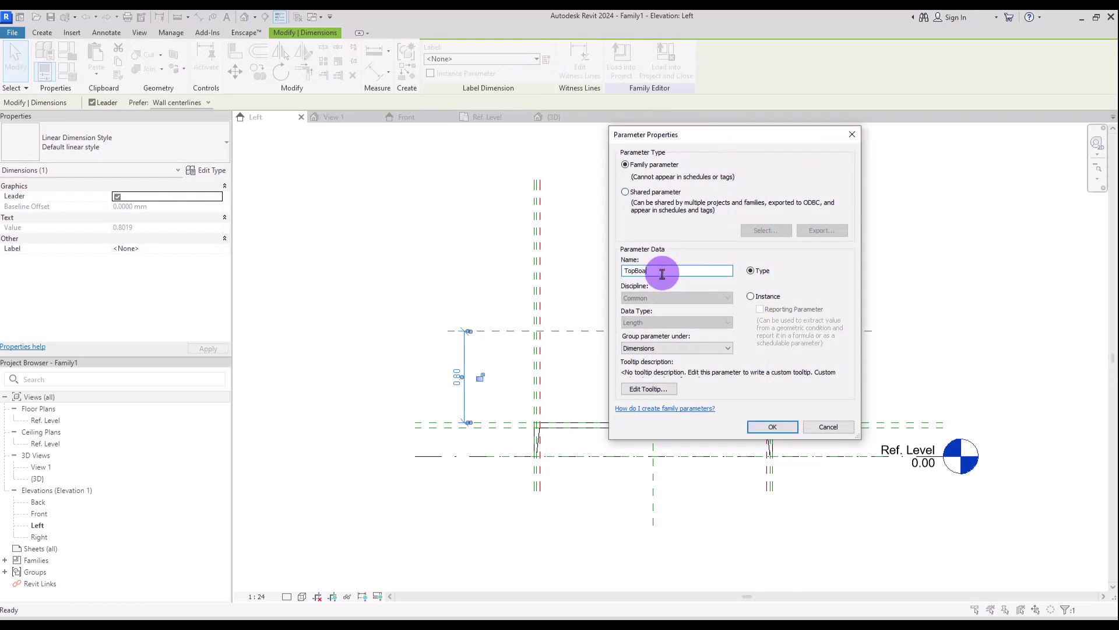
key(Return)
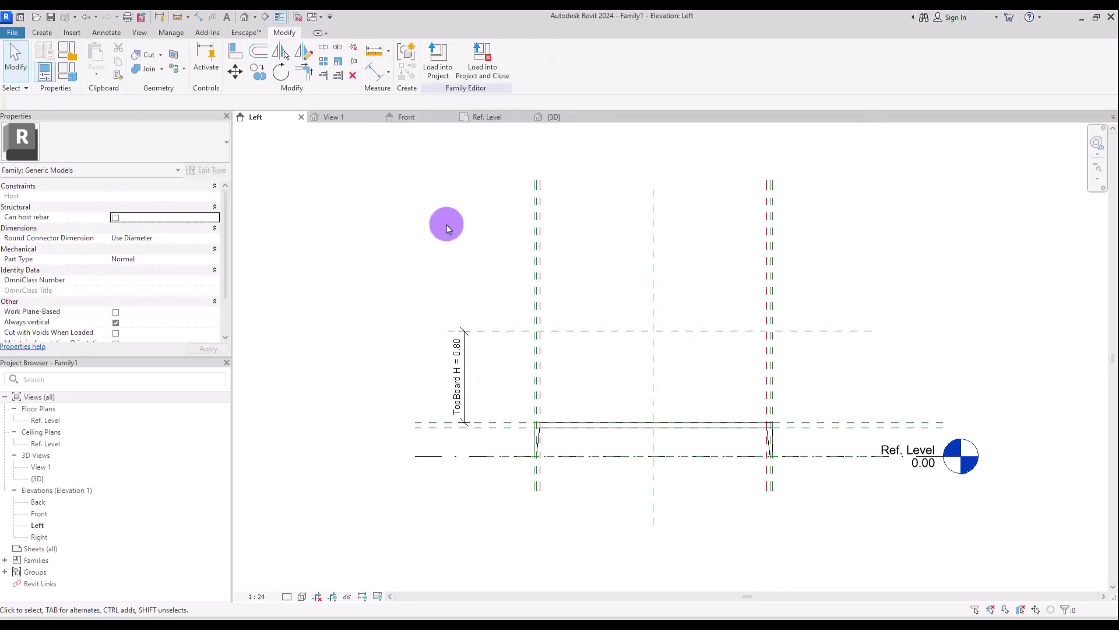
Step: Sketch a vertical swept blend path from the frame top to the upper reference plane, locking both ends to those planes
click(43, 33)
click(197, 57)
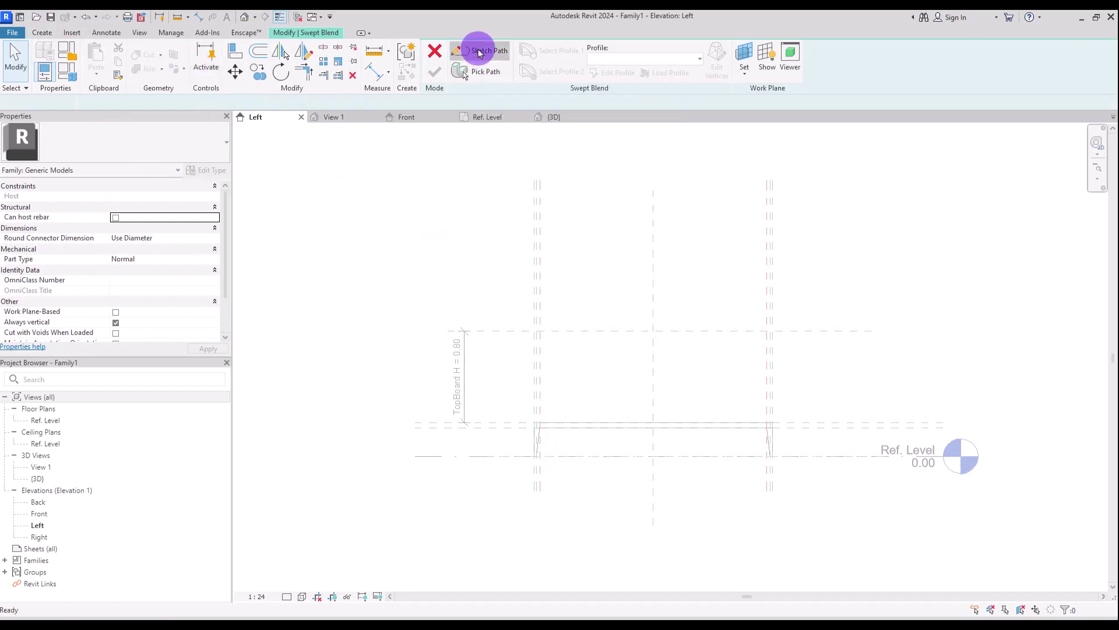
click(479, 52)
click(492, 421)
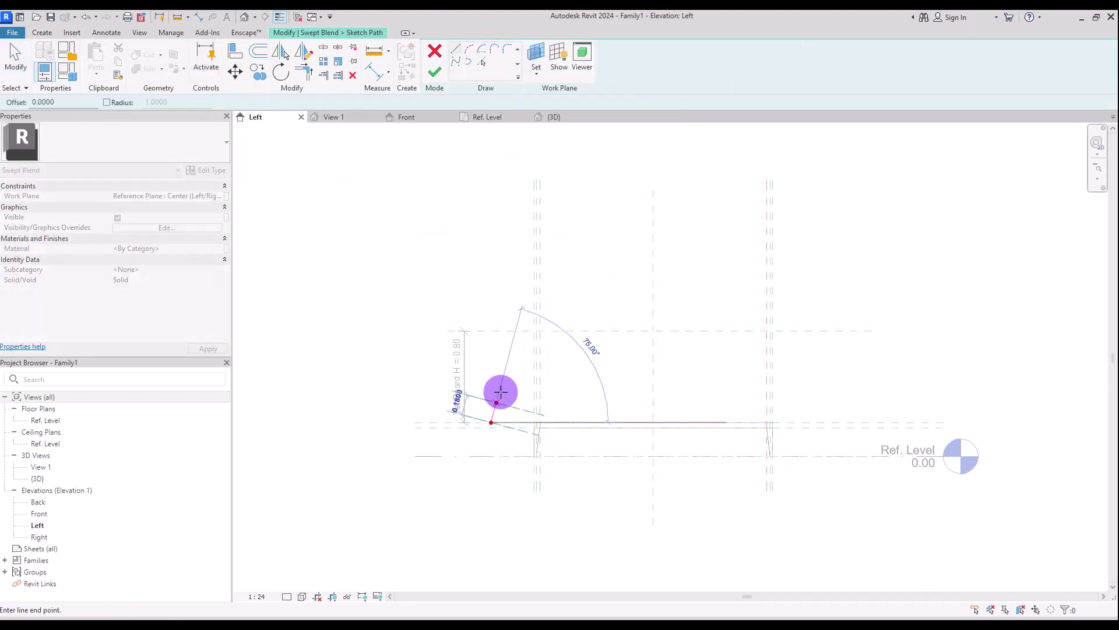
click(660, 401)
click(640, 310)
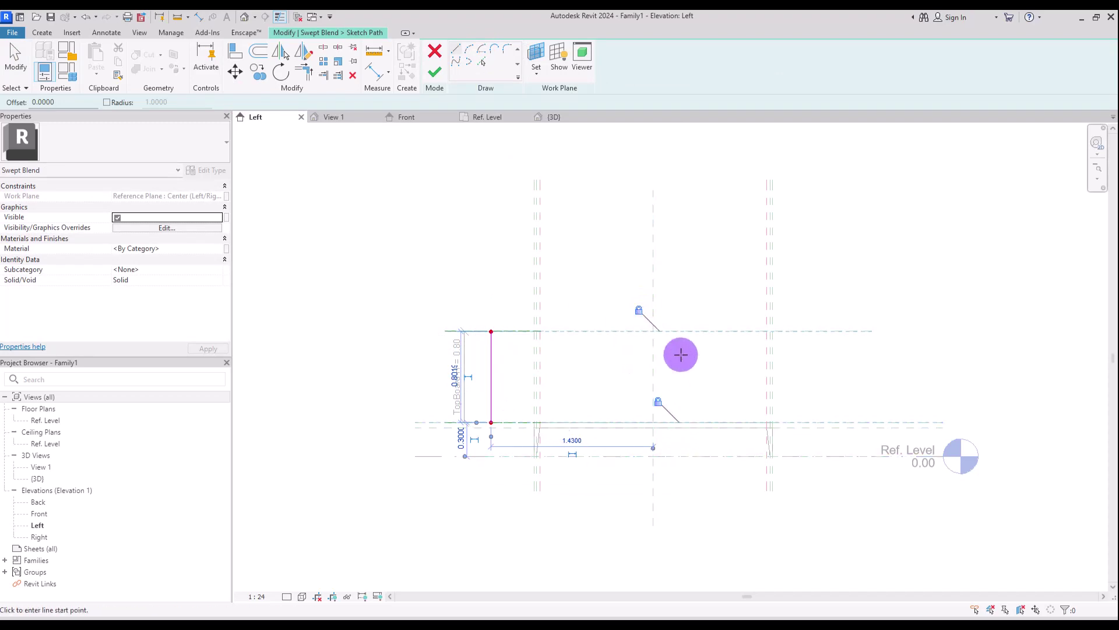
click(435, 71)
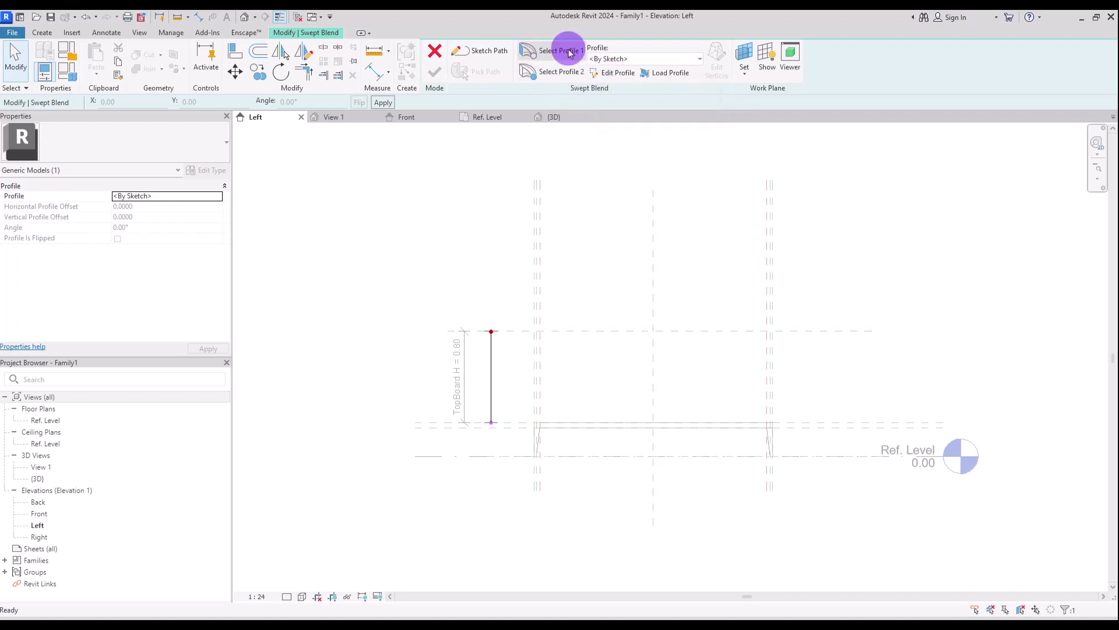
Step: Edit the swept blend's first profile in the Ref. Level floor plan and sketch a wide rectangle across one end of the bed
click(608, 74)
click(603, 440)
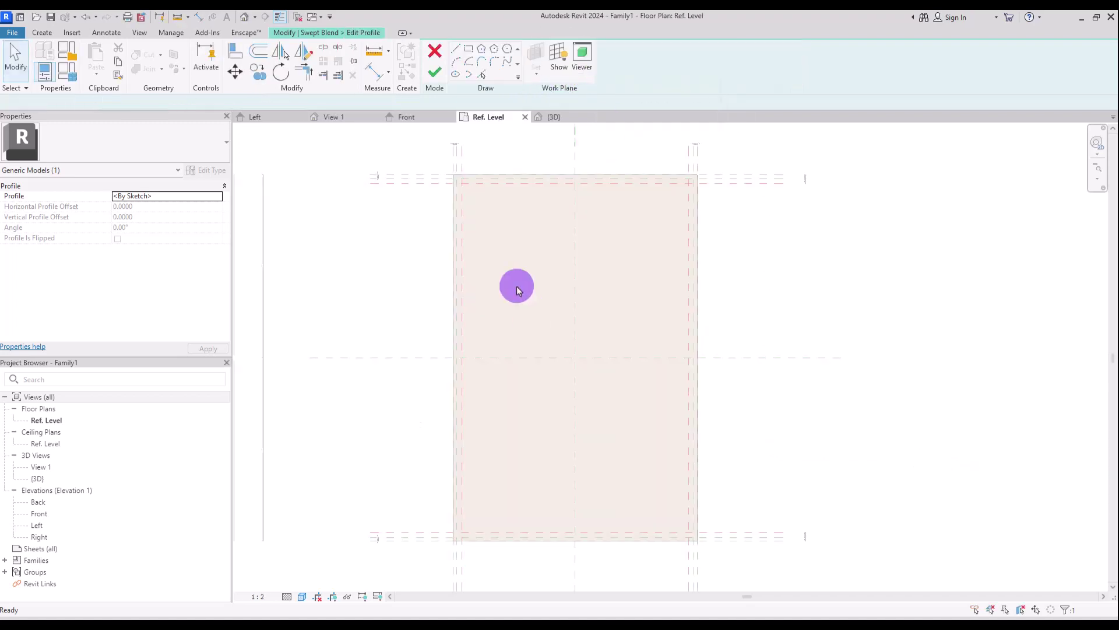
scroll(594, 216, up, 4)
middle_drag(675, 147, 554, 198)
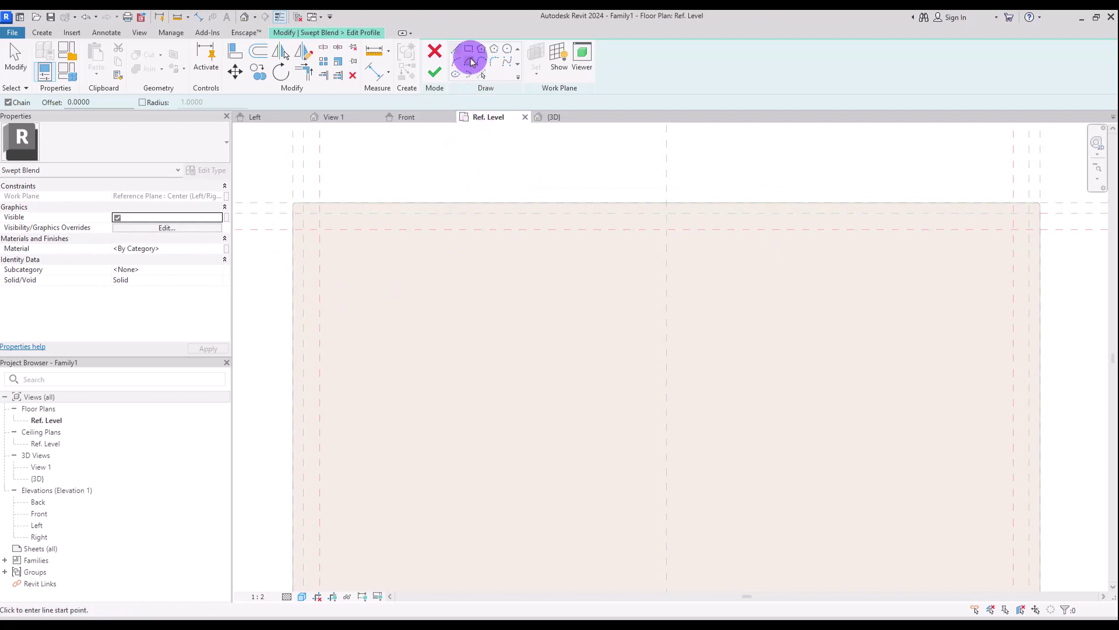
click(471, 54)
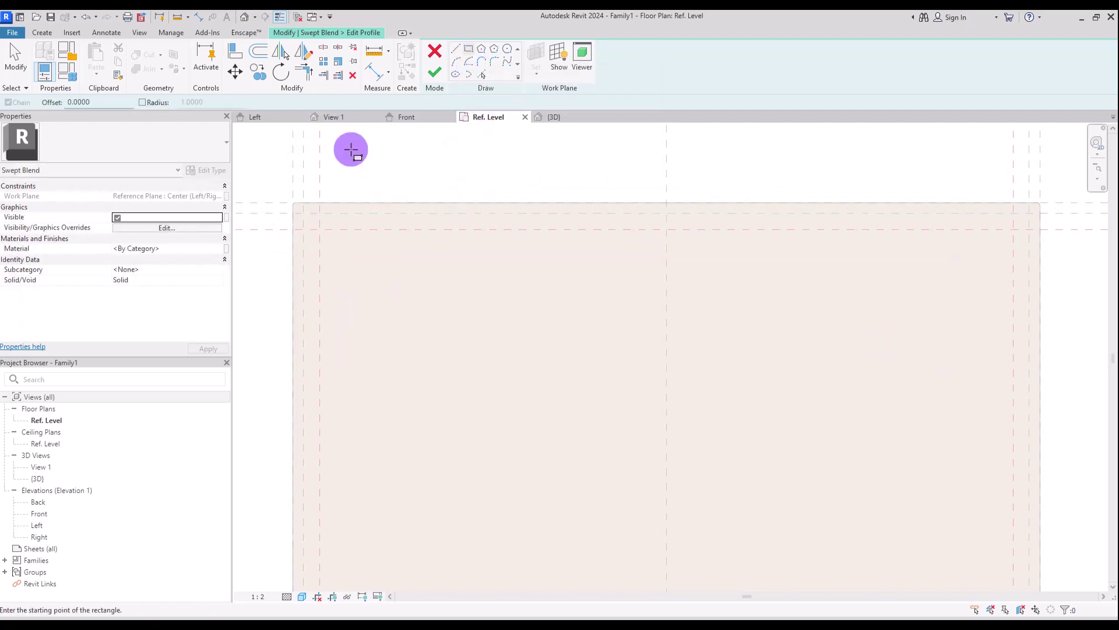
click(332, 177)
click(969, 293)
Step: Align the rectangle's edges to the outer side and end planes and the innermost leg plane, and finish the first profile
click(235, 52)
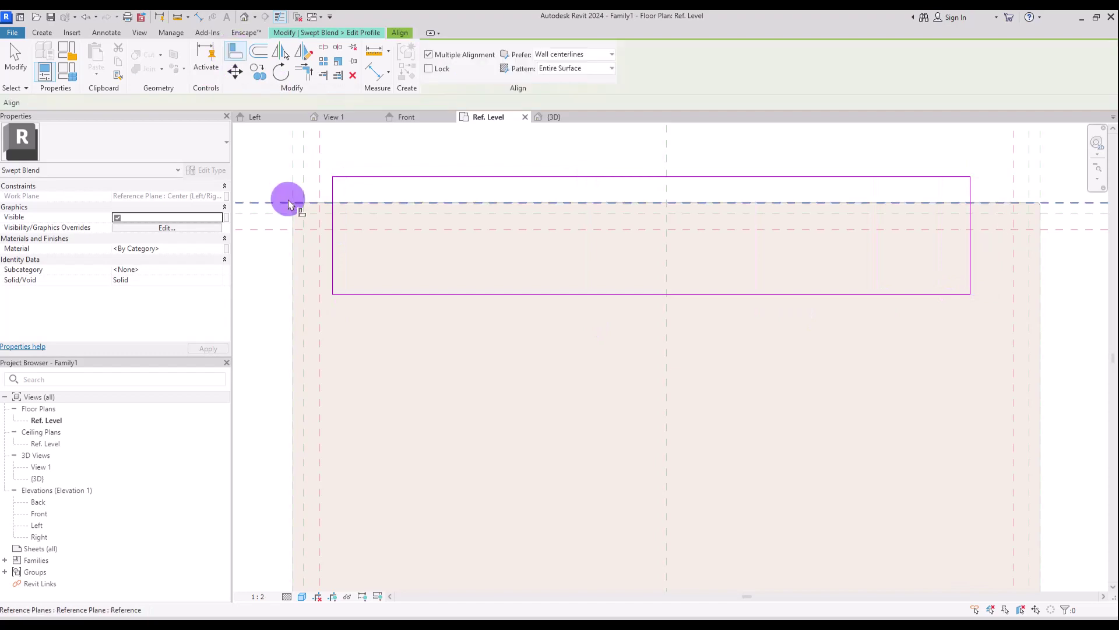
click(389, 178)
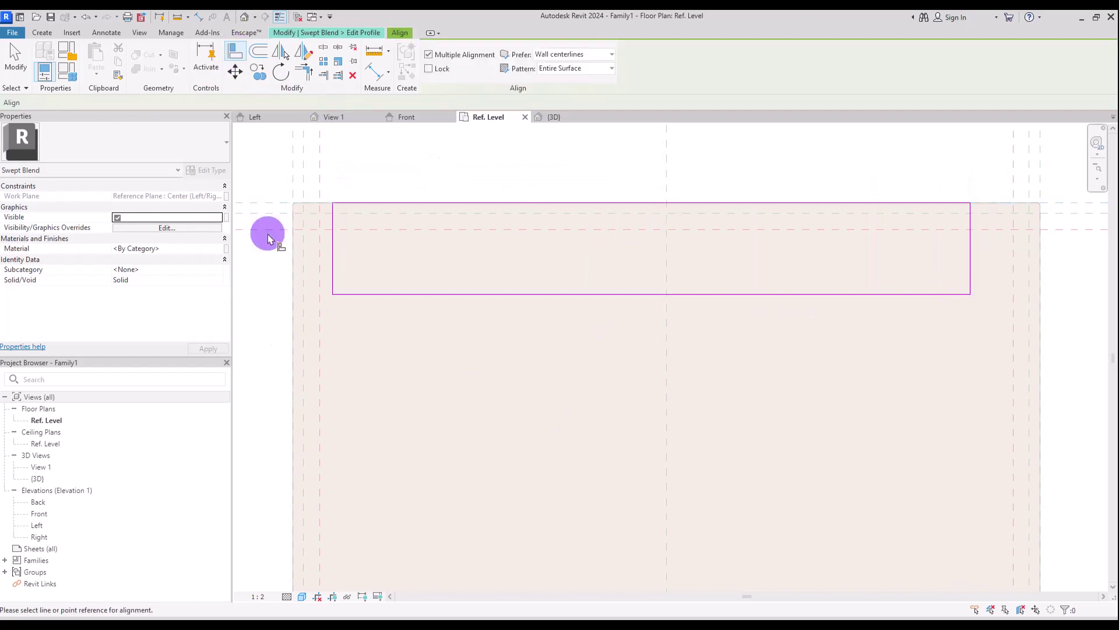
click(1064, 229)
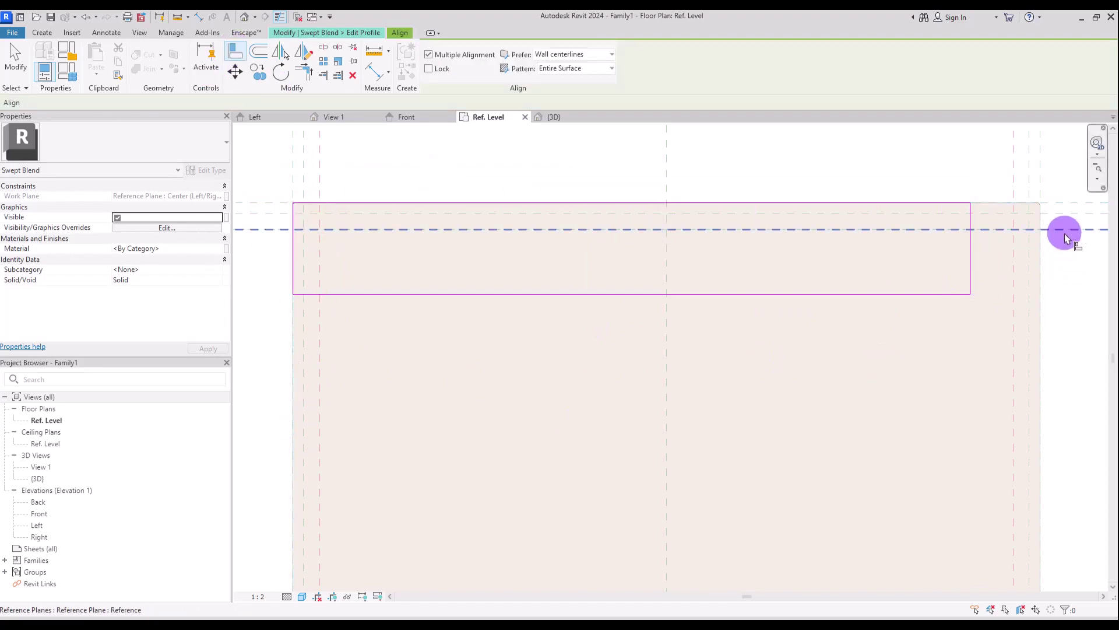
click(747, 294)
key(Escape)
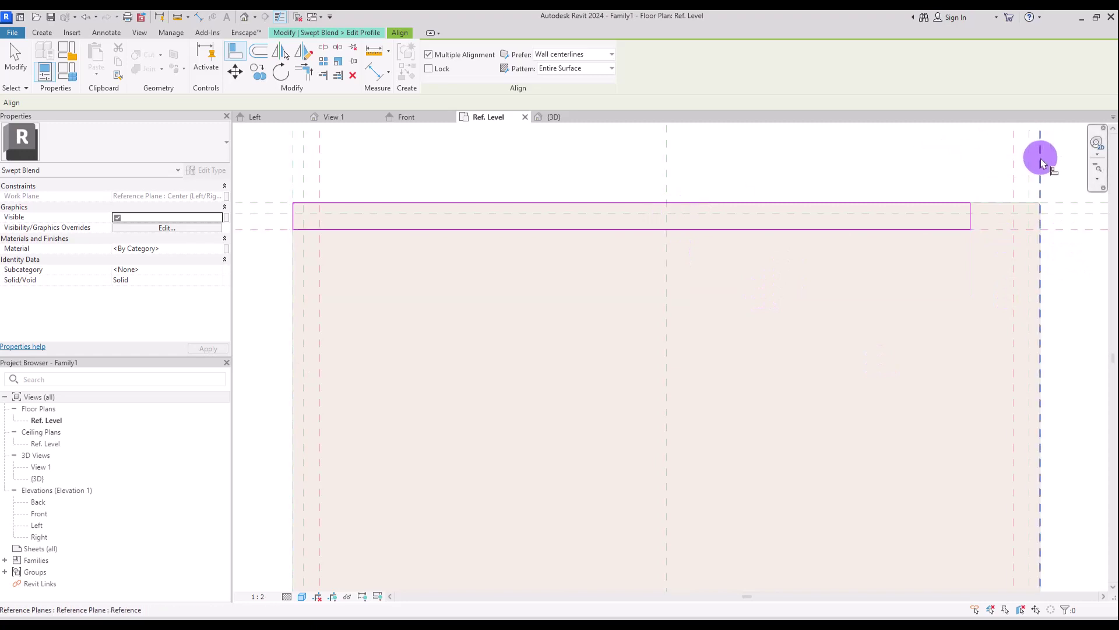
click(971, 215)
key(Escape)
key(Escape)
click(435, 74)
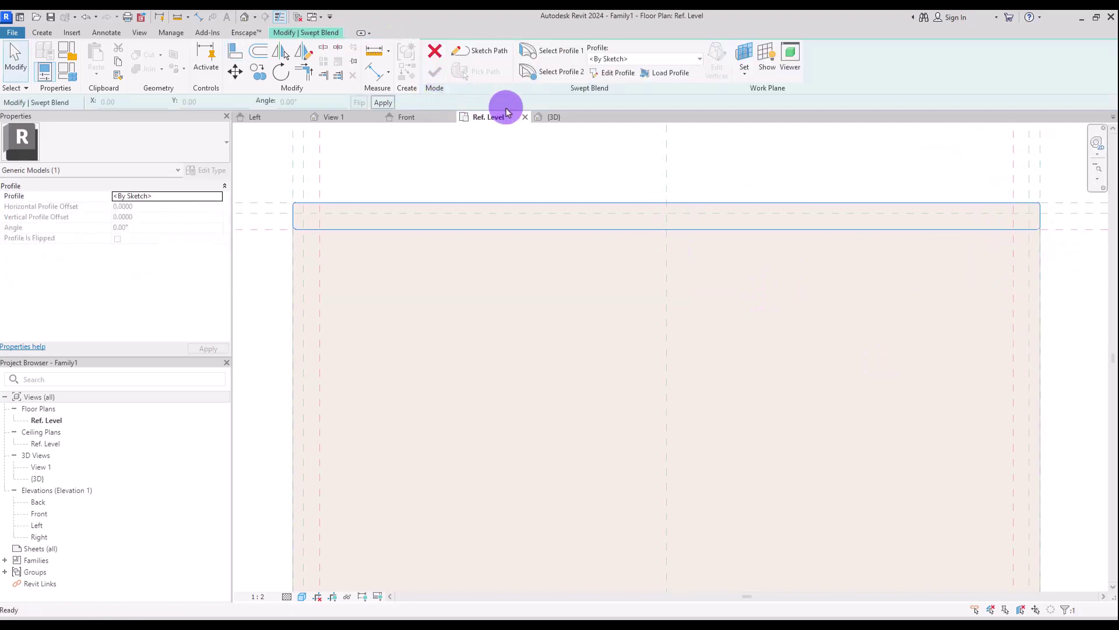
Step: Edit the swept blend's second profile and sketch a rectangle about 1.48 by 0.075 over the same end of the bed
click(620, 74)
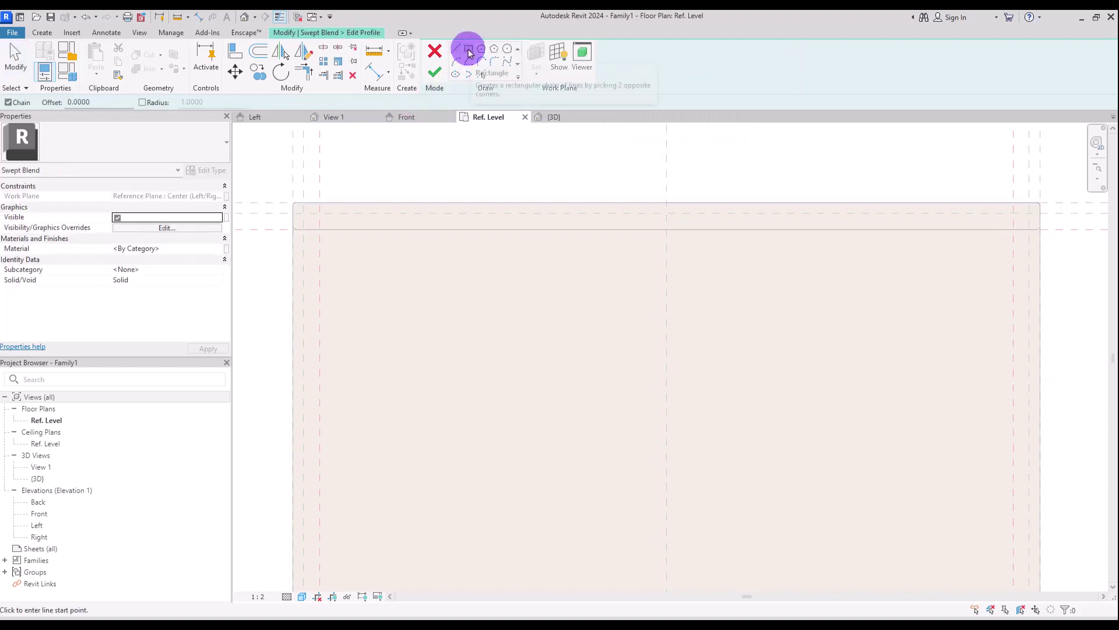
click(470, 53)
click(274, 179)
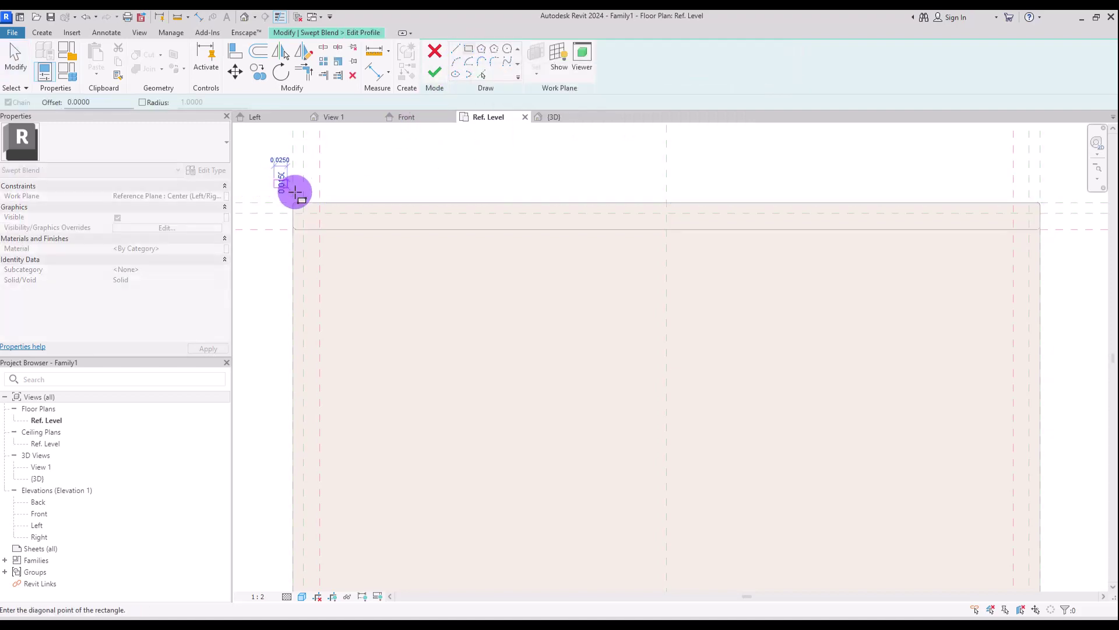
click(1064, 219)
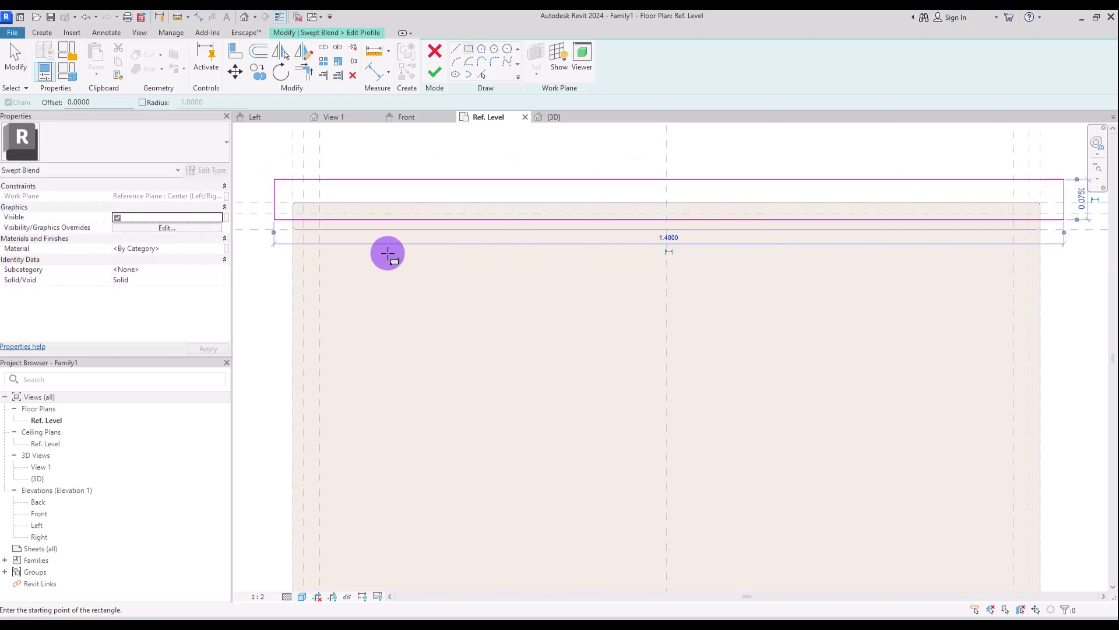
Step: Align the second profile's edges to the outer side and end planes and the middle leg plane, and finish the swept blend
click(235, 51)
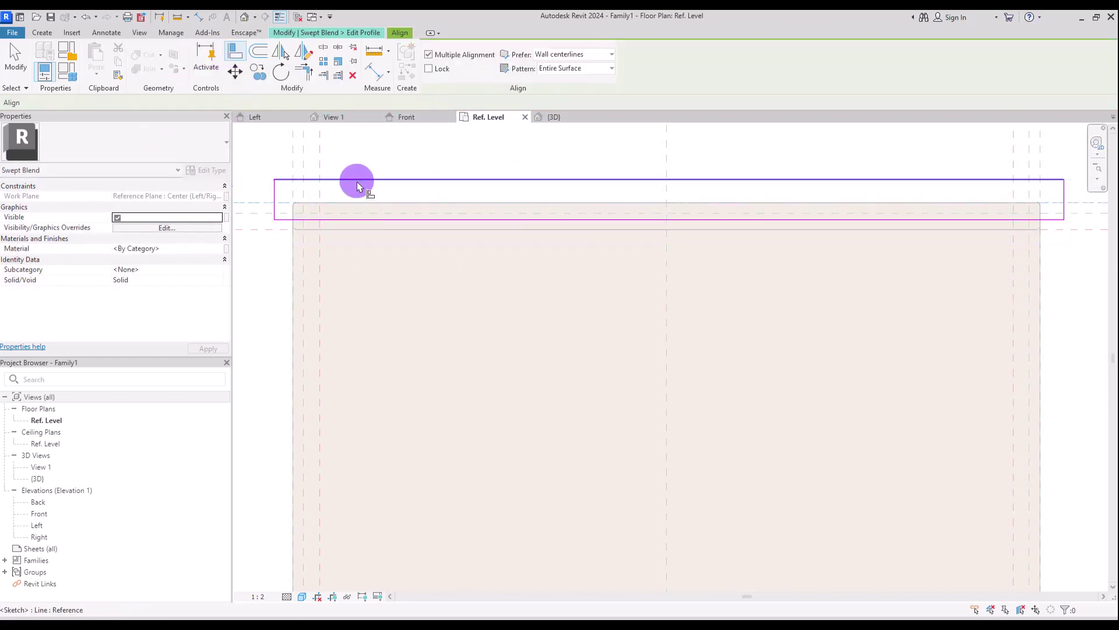
click(469, 213)
click(470, 220)
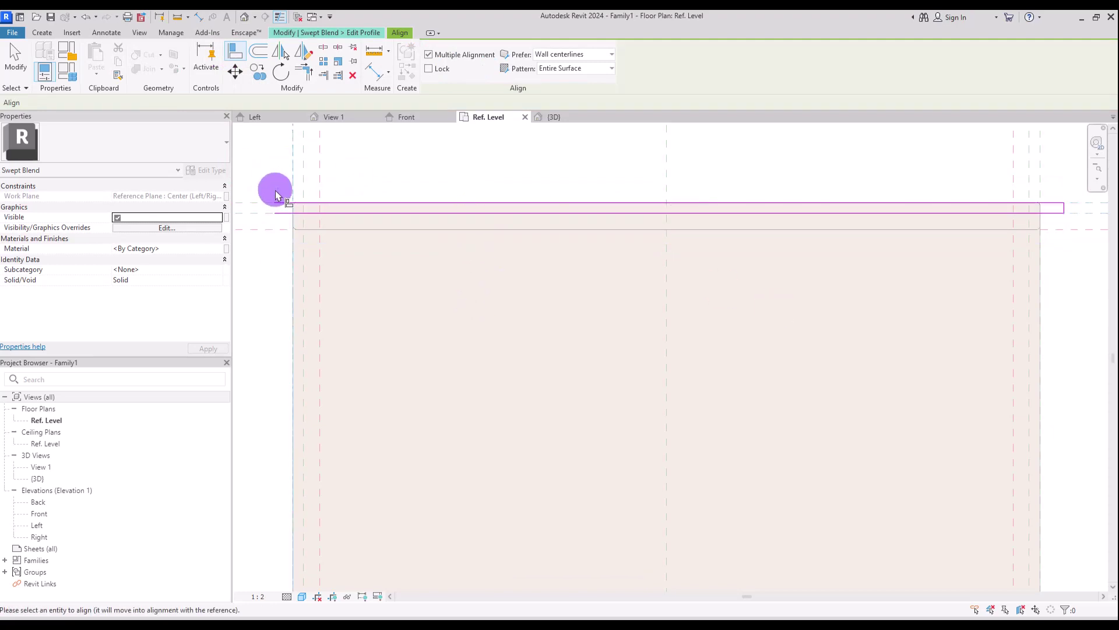
click(275, 208)
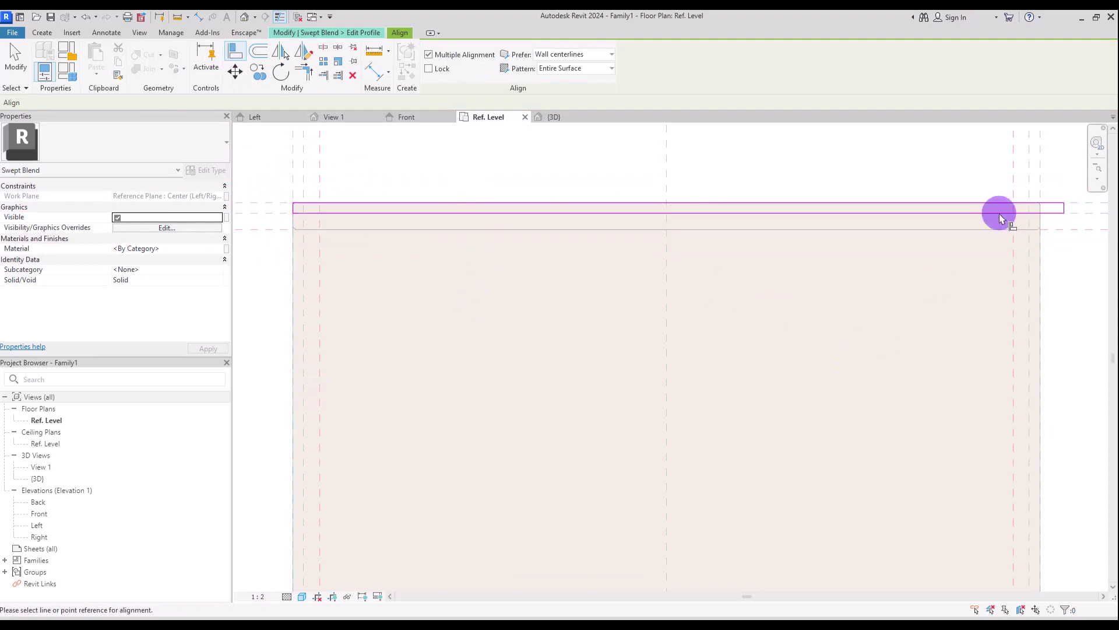
click(1039, 170)
click(1067, 208)
click(434, 73)
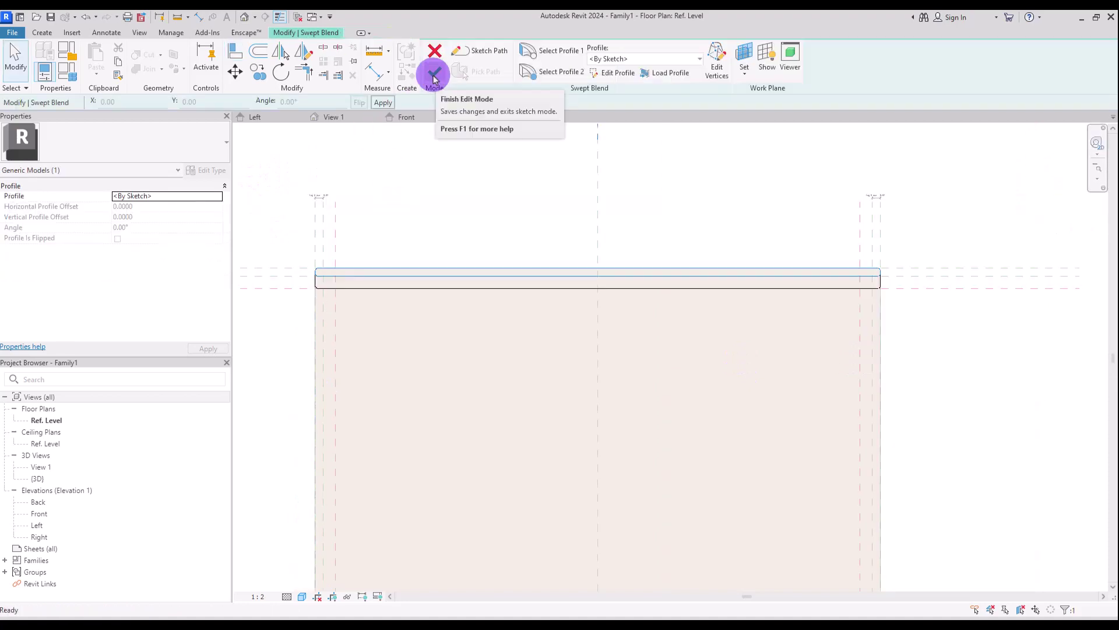
click(434, 73)
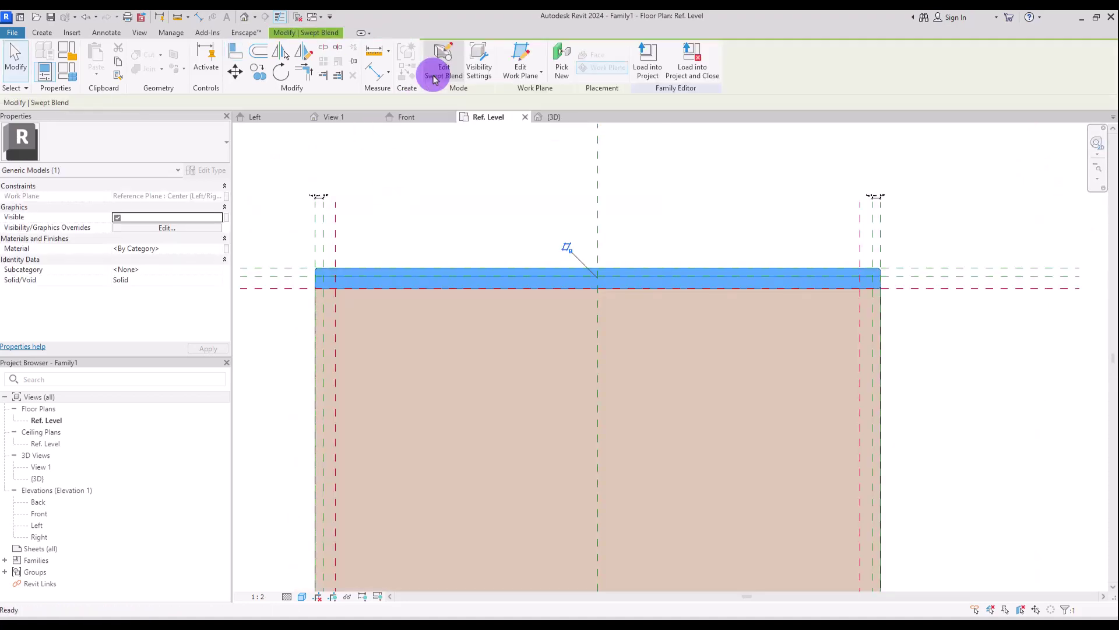
Step: Associate the headboard's material with the existing family material parameter, and inspect the bed in the 3D view
click(583, 196)
click(463, 275)
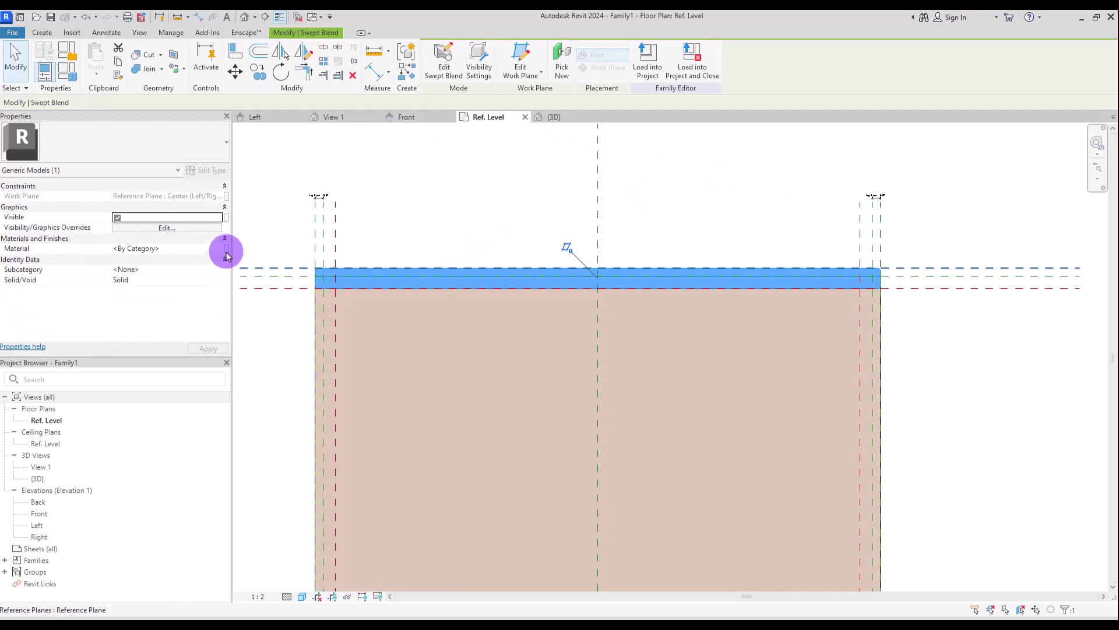
click(226, 248)
click(546, 239)
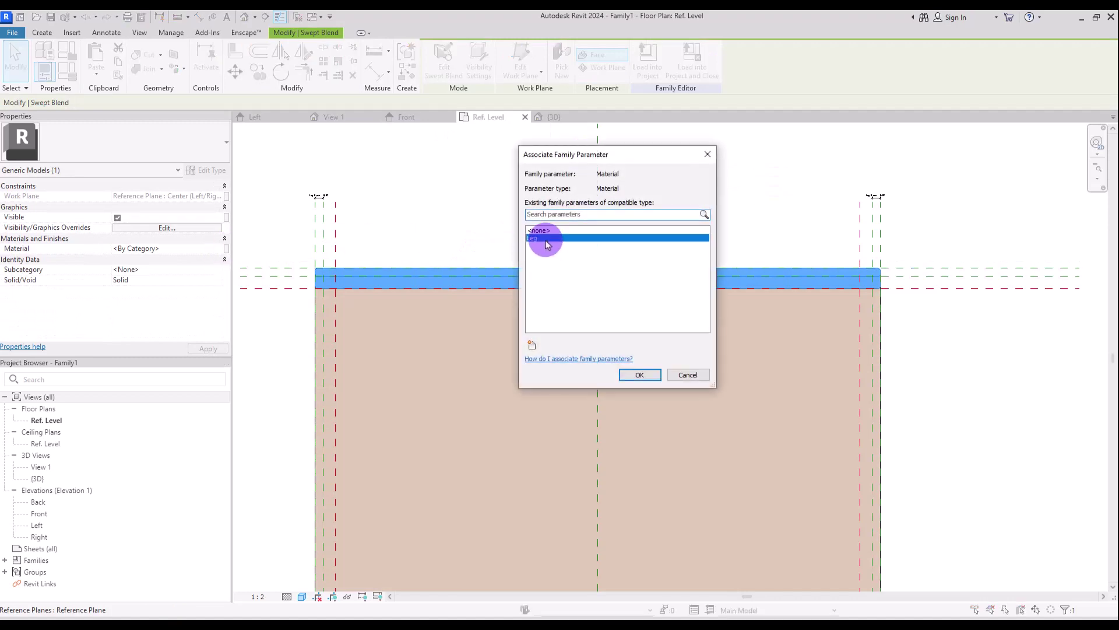
click(650, 379)
click(430, 180)
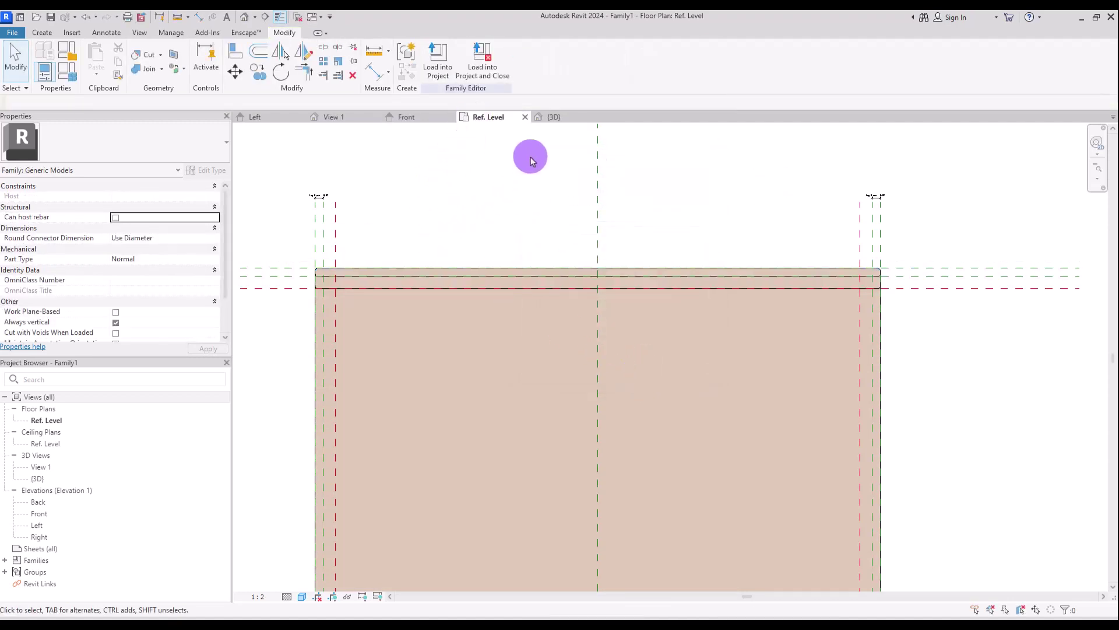
click(554, 117)
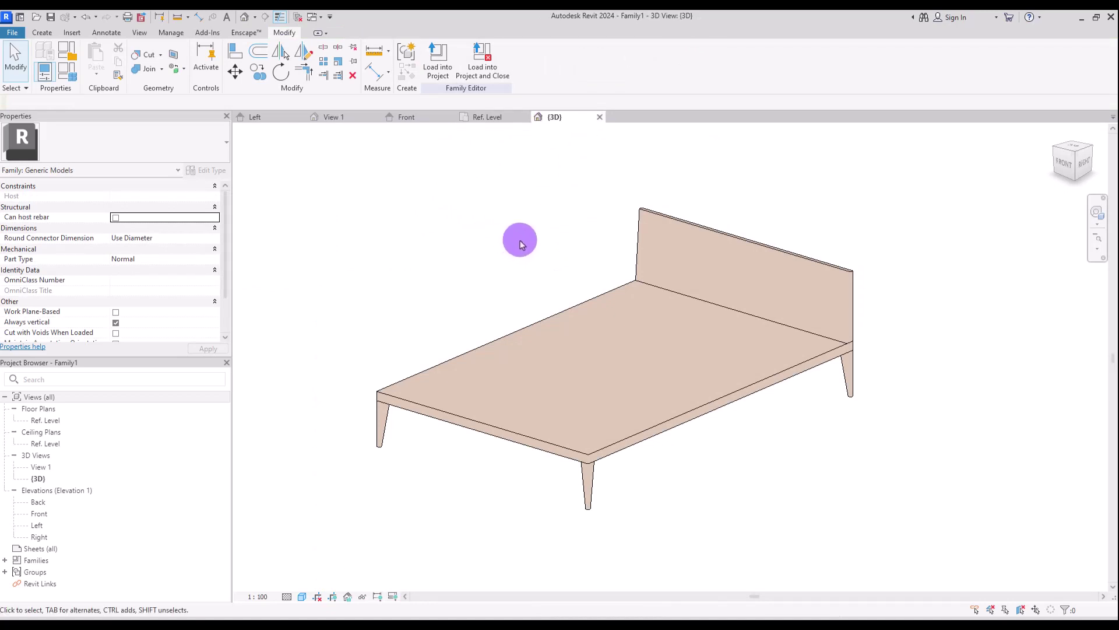
shift+middle_drag(499, 213, 478, 204)
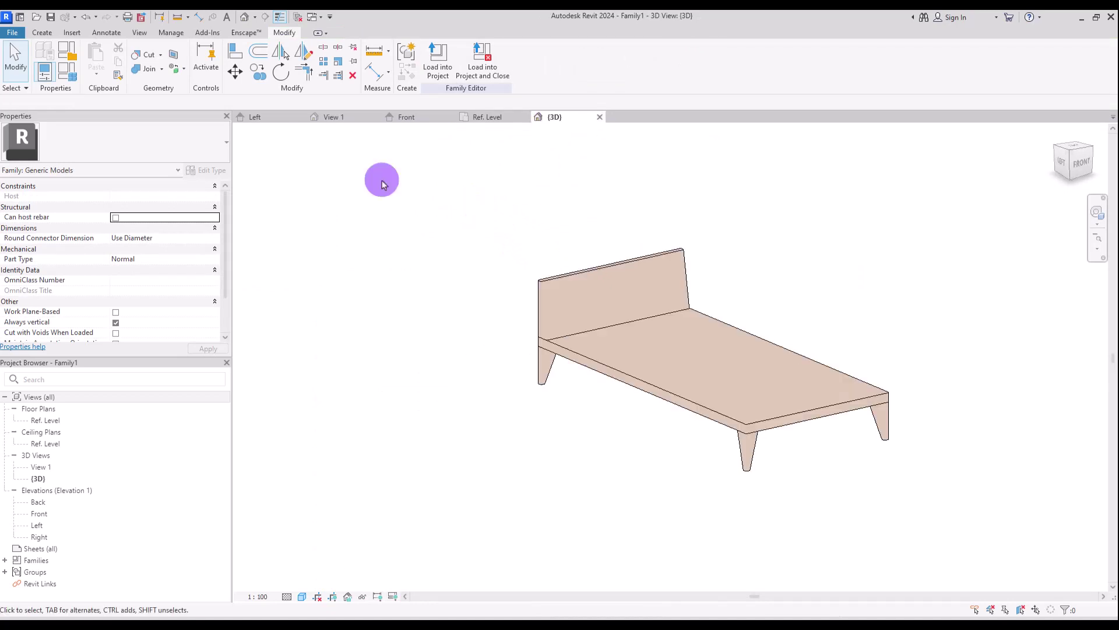
Step: Create a new family from the English-Imperial Generic Model.rft template
click(12, 32)
click(75, 76)
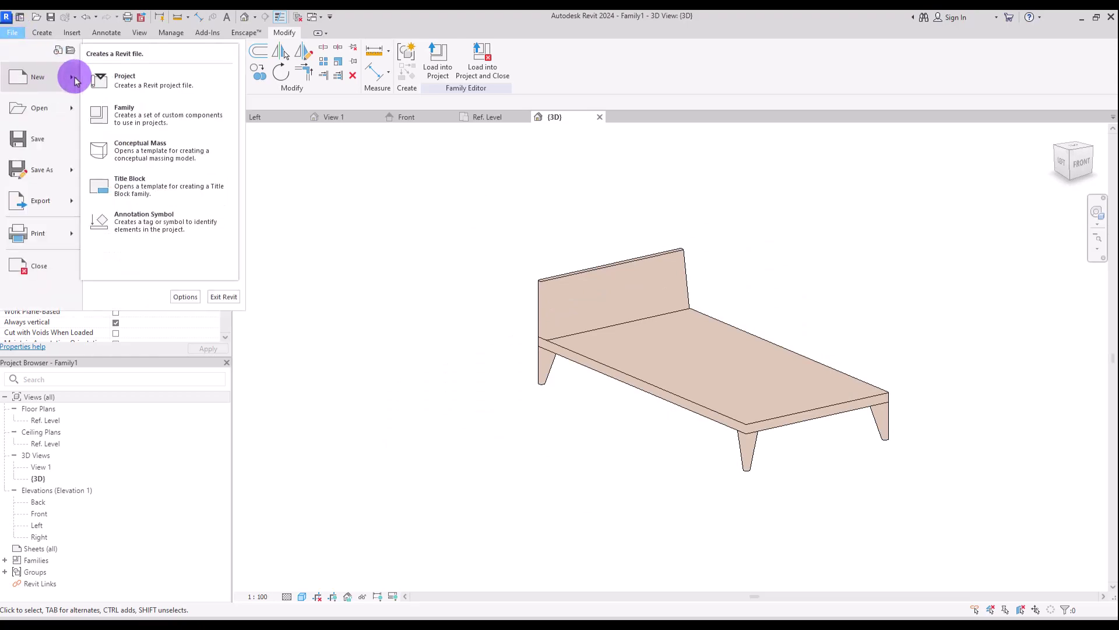
click(157, 109)
click(339, 498)
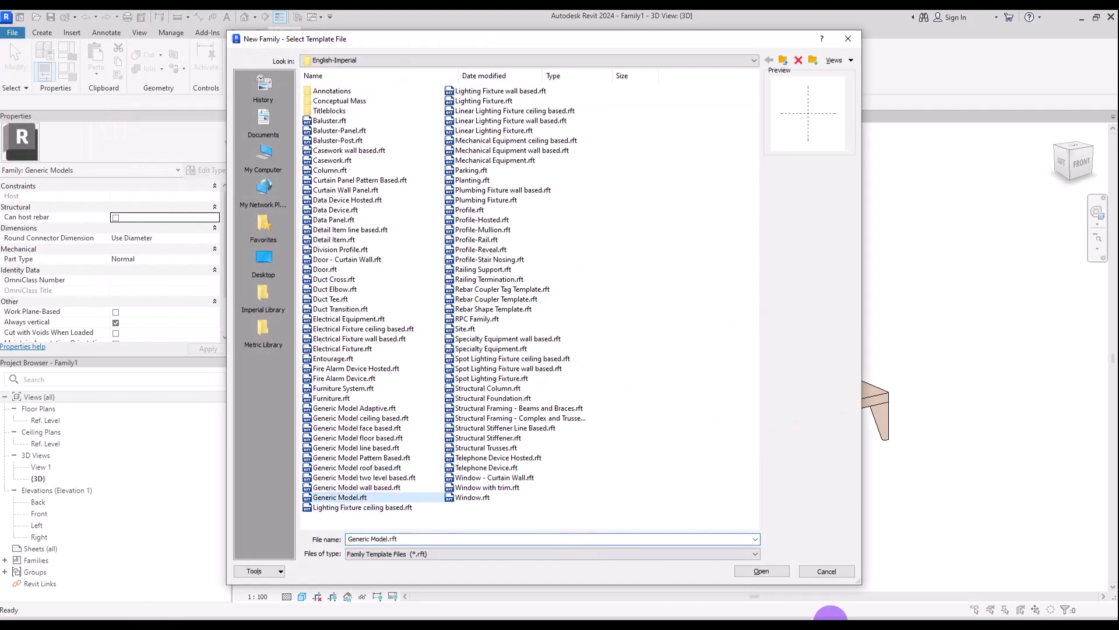
click(762, 571)
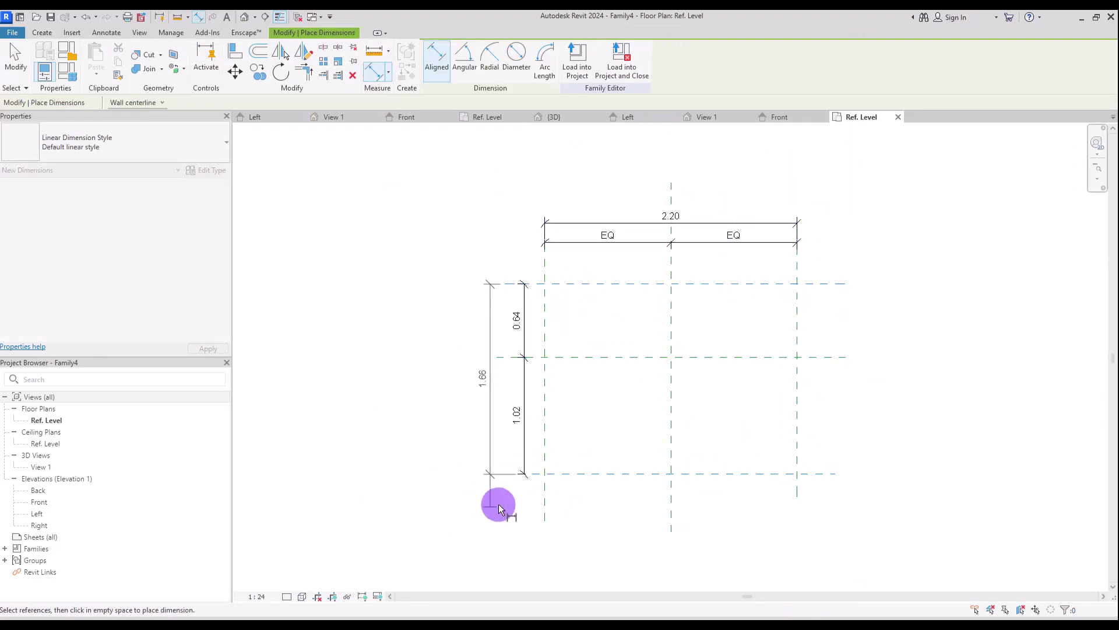
Step: Equalize the length-direction planes about the centre plane, and label the overall width dimension with a new type parameter W
key(Escape)
key(Escape)
click(643, 214)
click(624, 255)
click(642, 190)
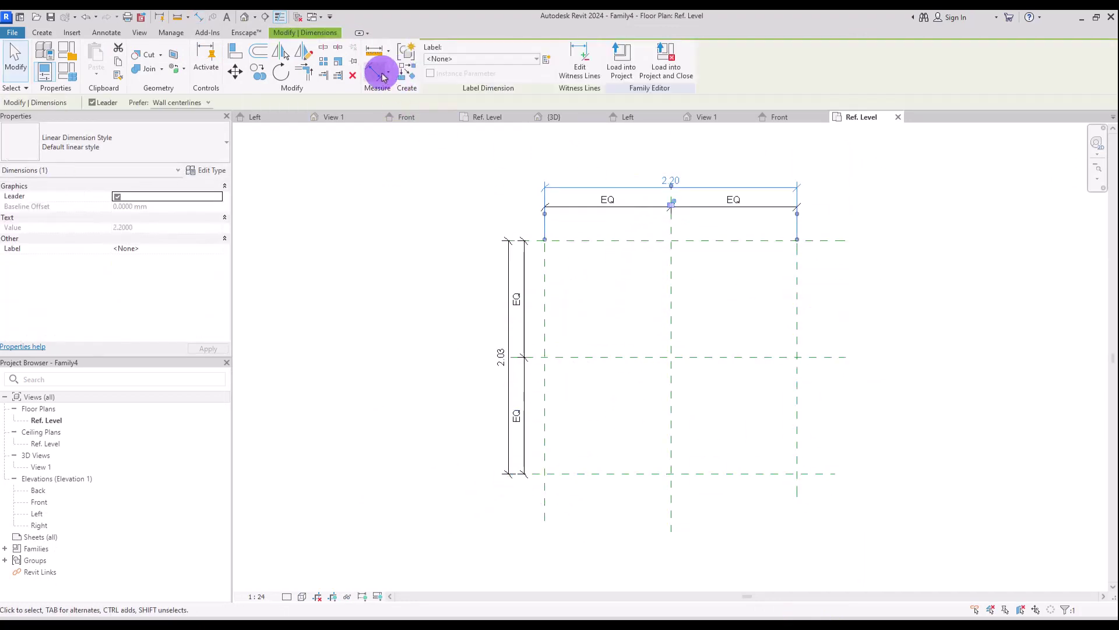
click(546, 59)
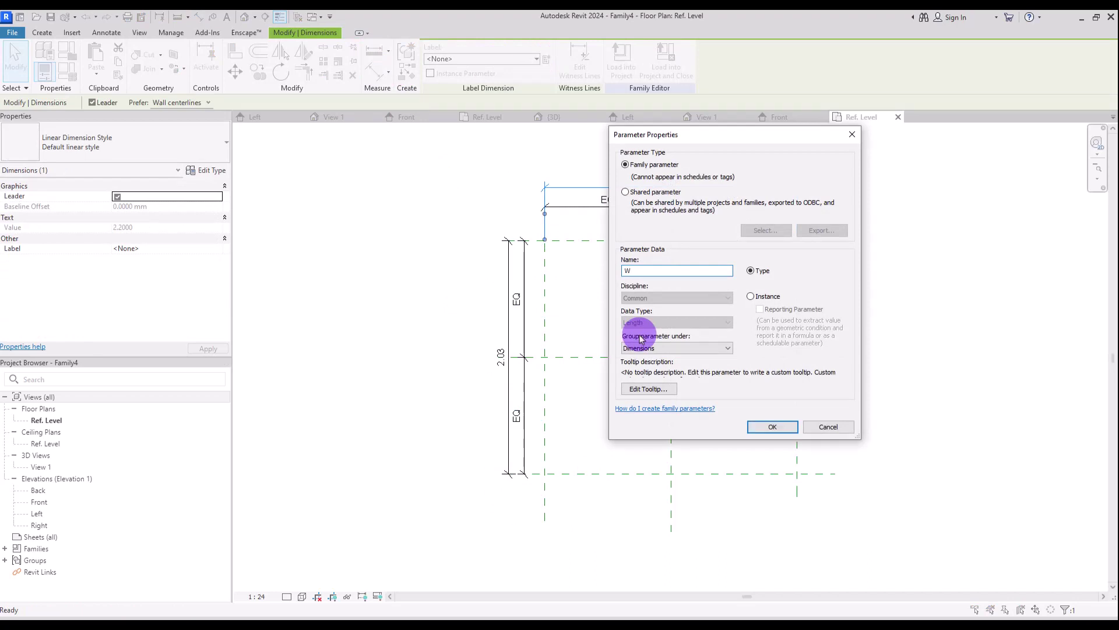
click(773, 427)
Step: Label the overall length dimension between the outer planes with a new type parameter L
click(496, 258)
click(546, 59)
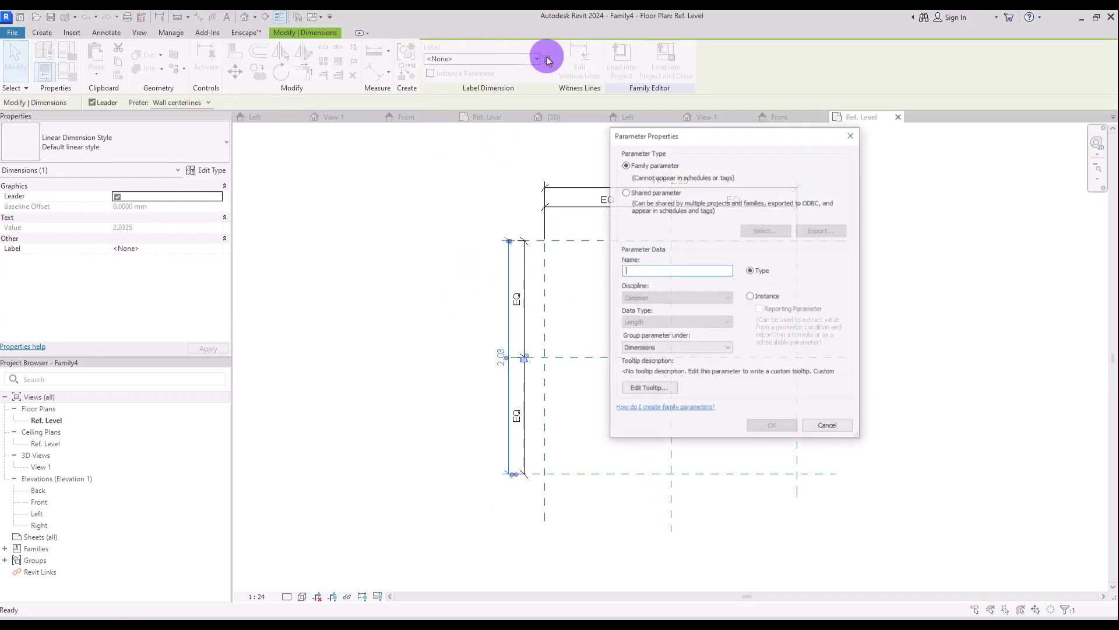
click(772, 426)
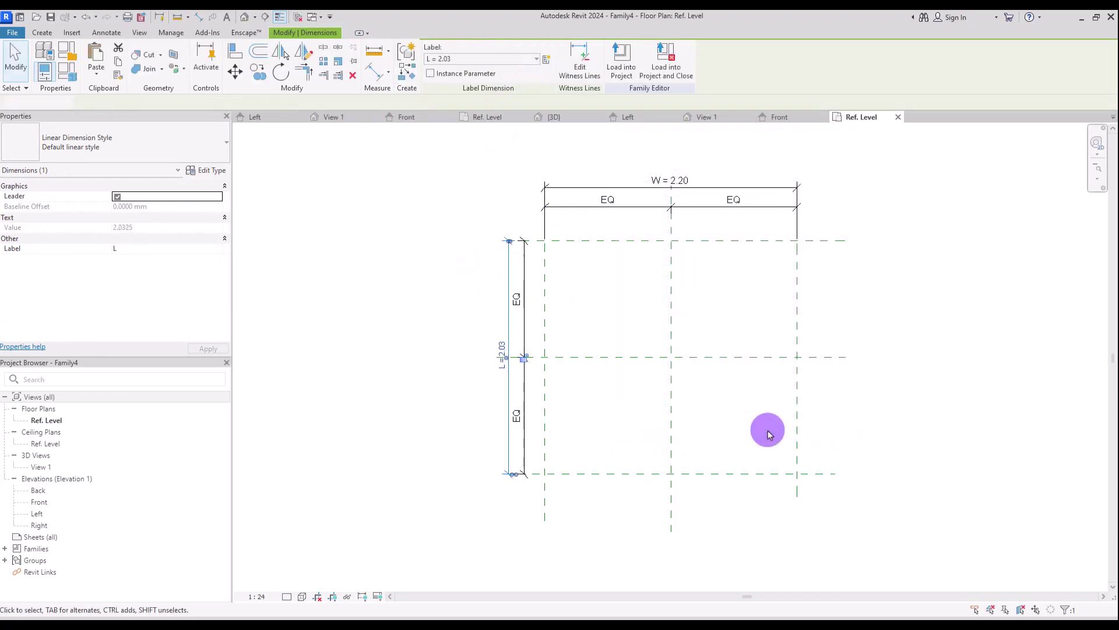
Step: In the Left elevation, add a horizontal reference plane about 0.44 above the Ref. Level and dimension it from that level
click(629, 116)
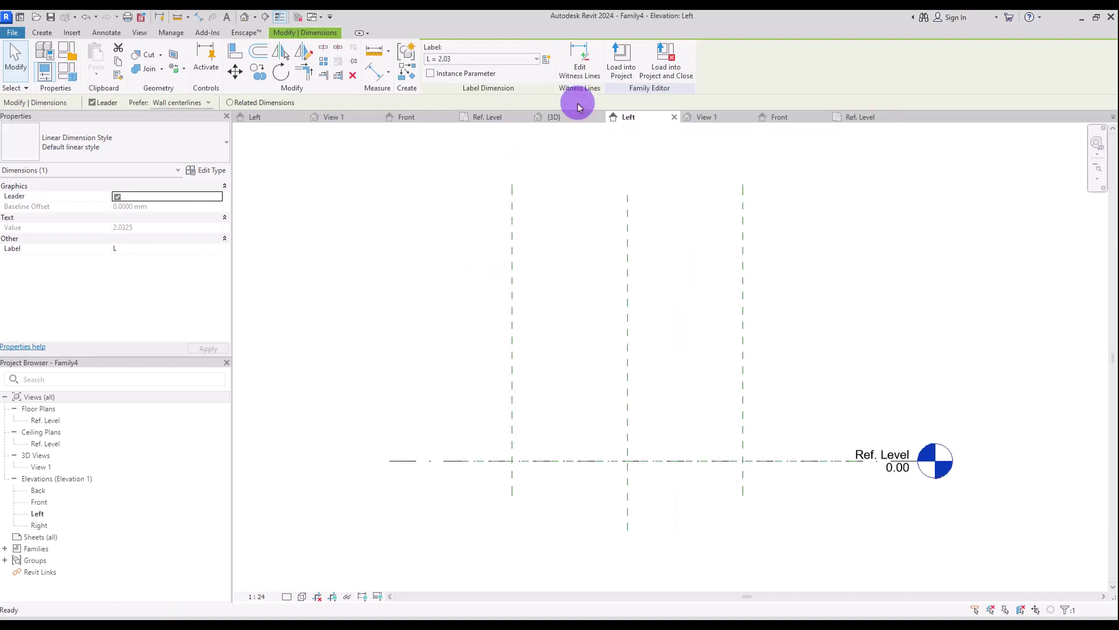
click(41, 32)
click(653, 52)
click(399, 410)
click(816, 408)
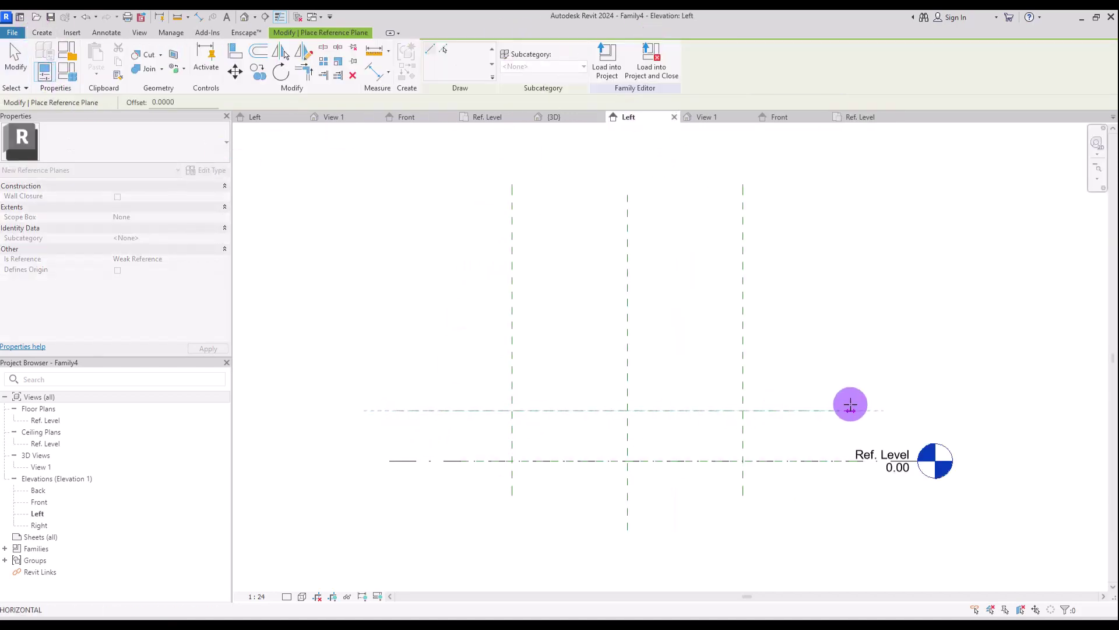
key(Escape)
key(Escape)
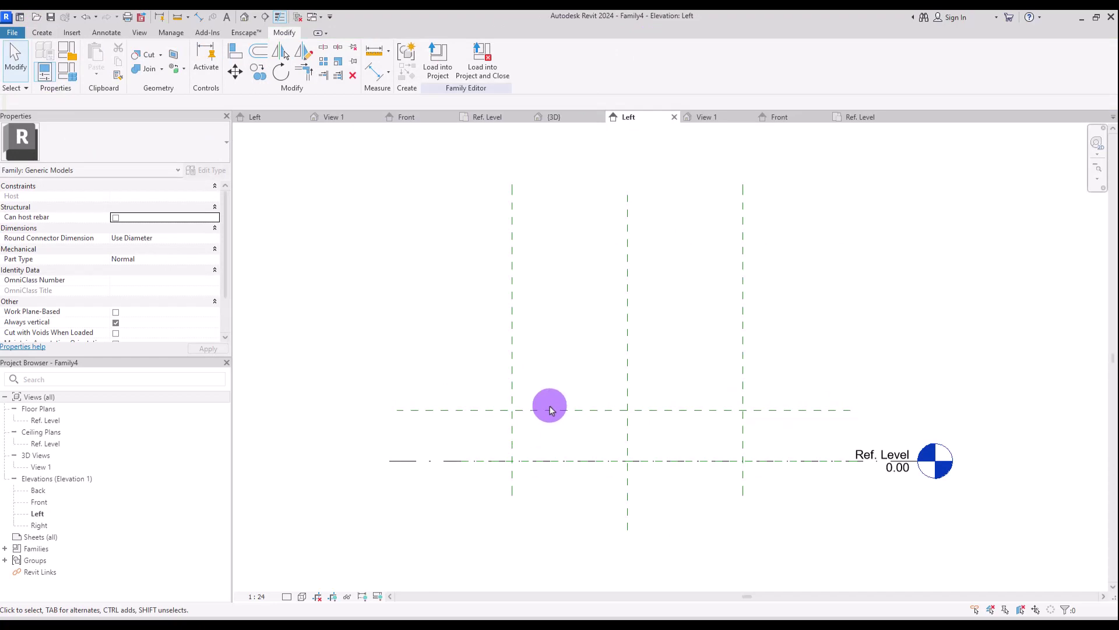
click(549, 410)
click(496, 442)
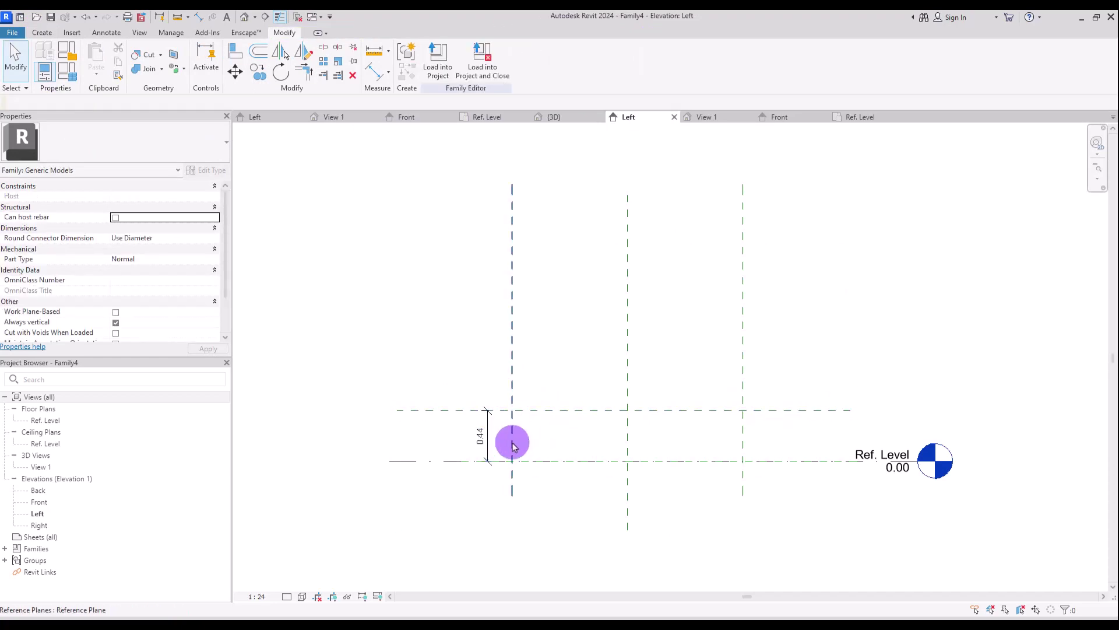
Step: Label the height dimension above the Ref. Level with a new type parameter Th
click(489, 418)
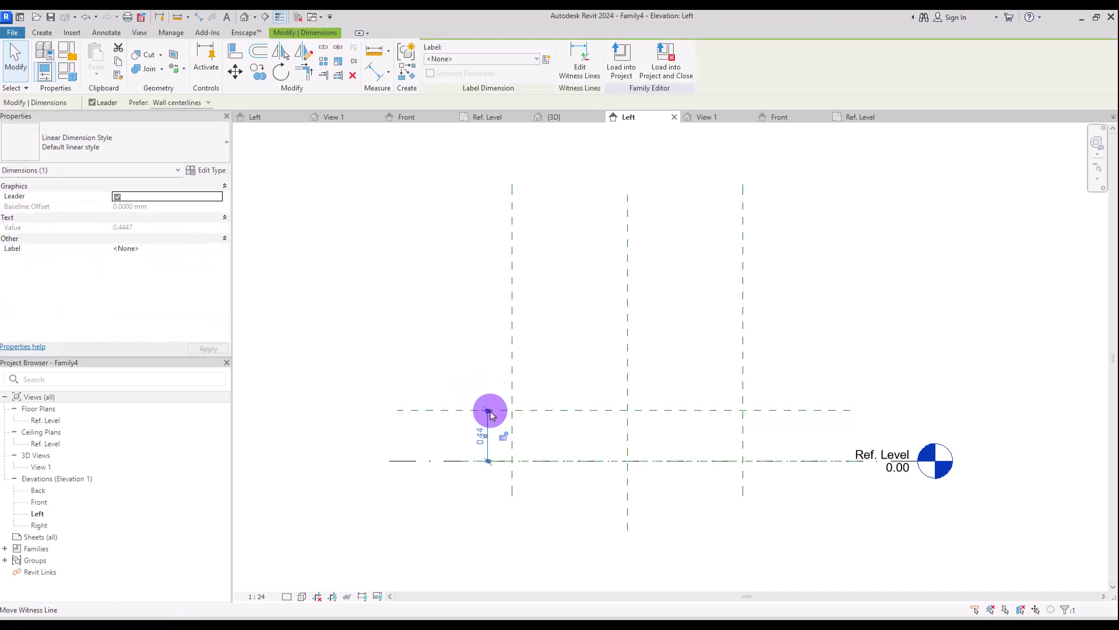
click(546, 61)
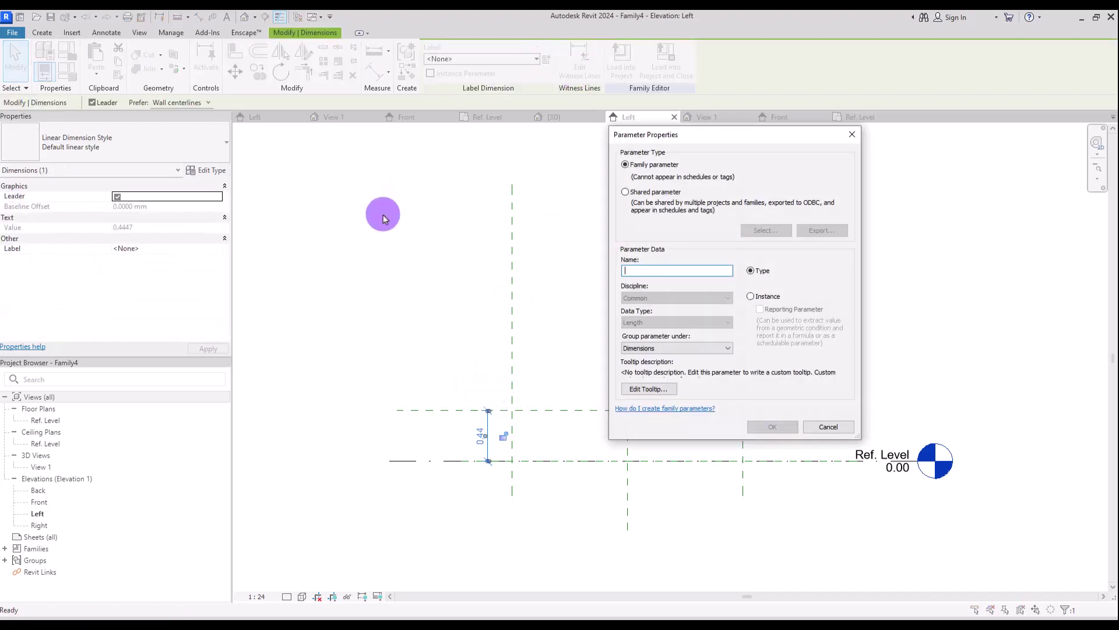
text(Th)
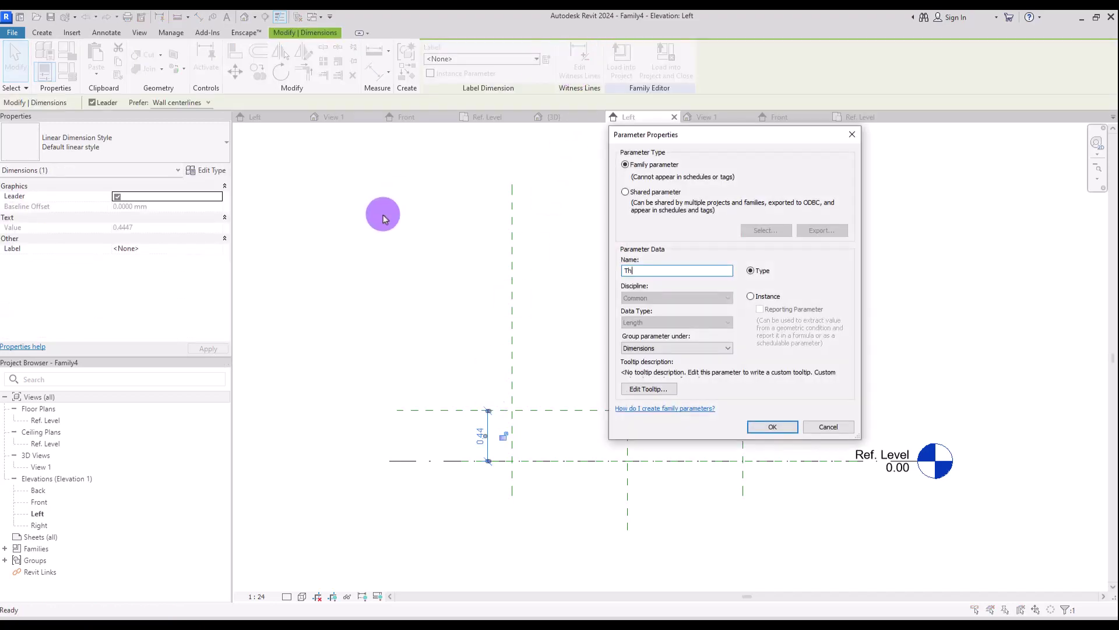
key(Return)
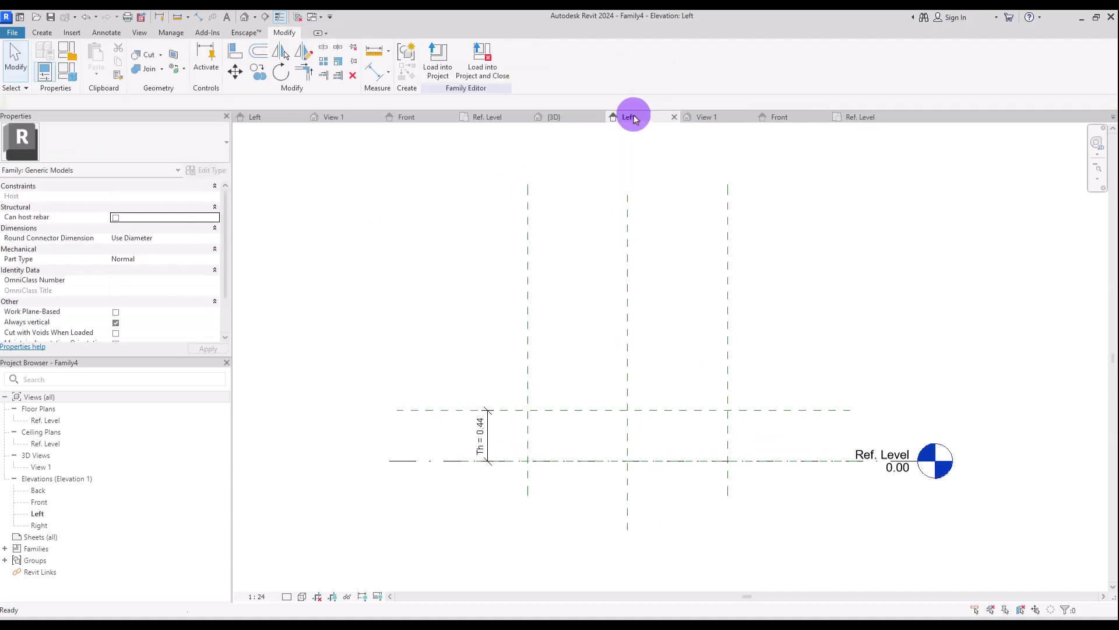
Step: Start an extrusion in the Ref. Level floor plan and sketch a rectangle on the outer reference planes, locking all four edges to them
click(867, 119)
click(36, 33)
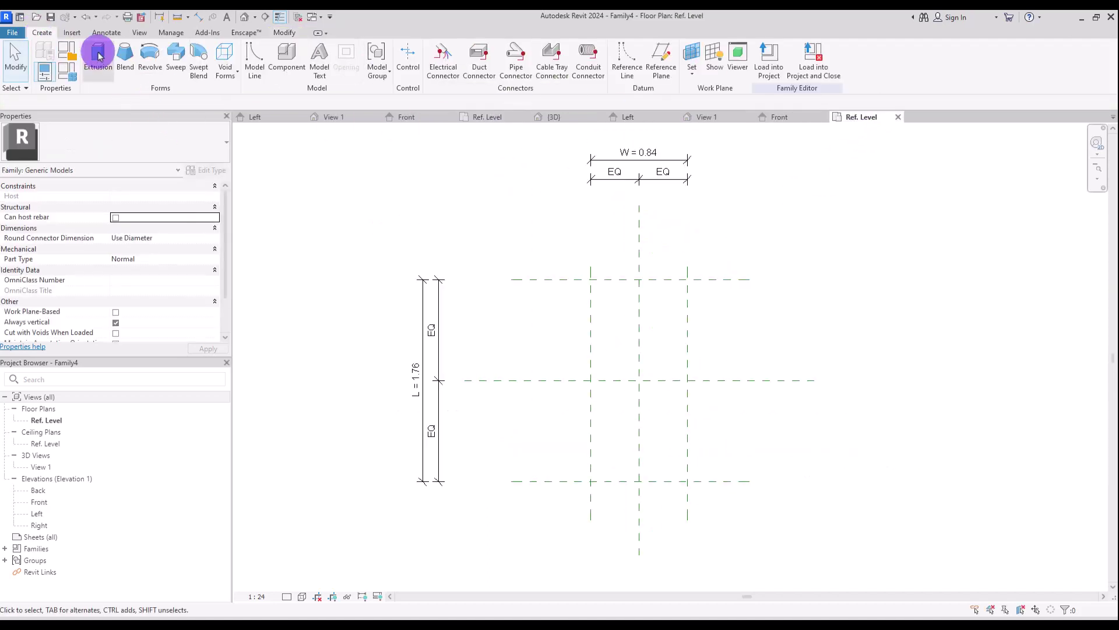
click(95, 50)
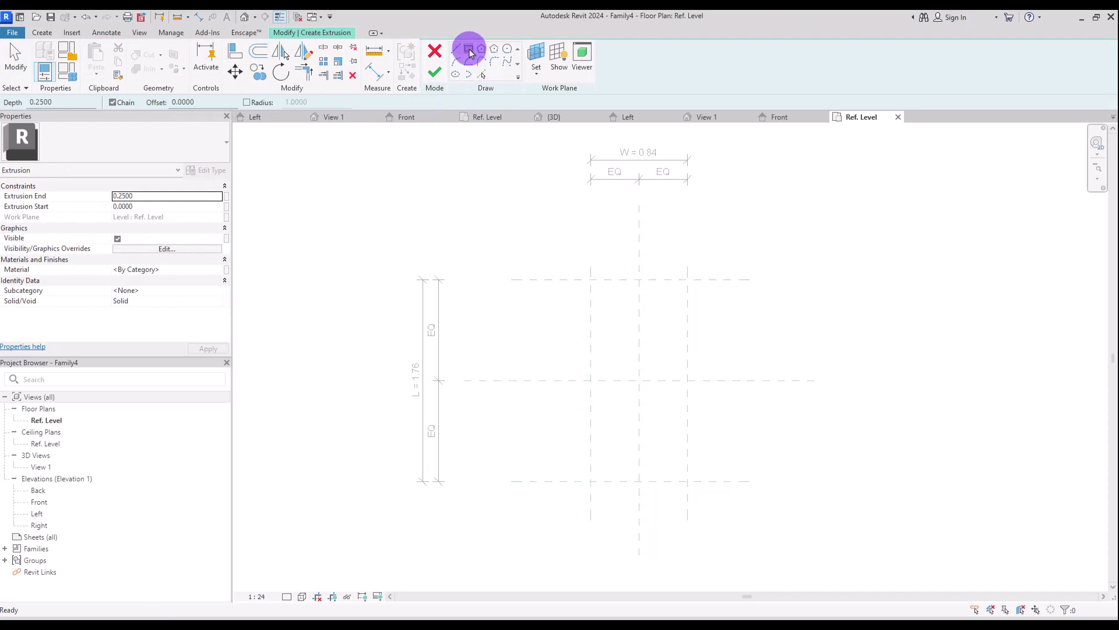
click(470, 53)
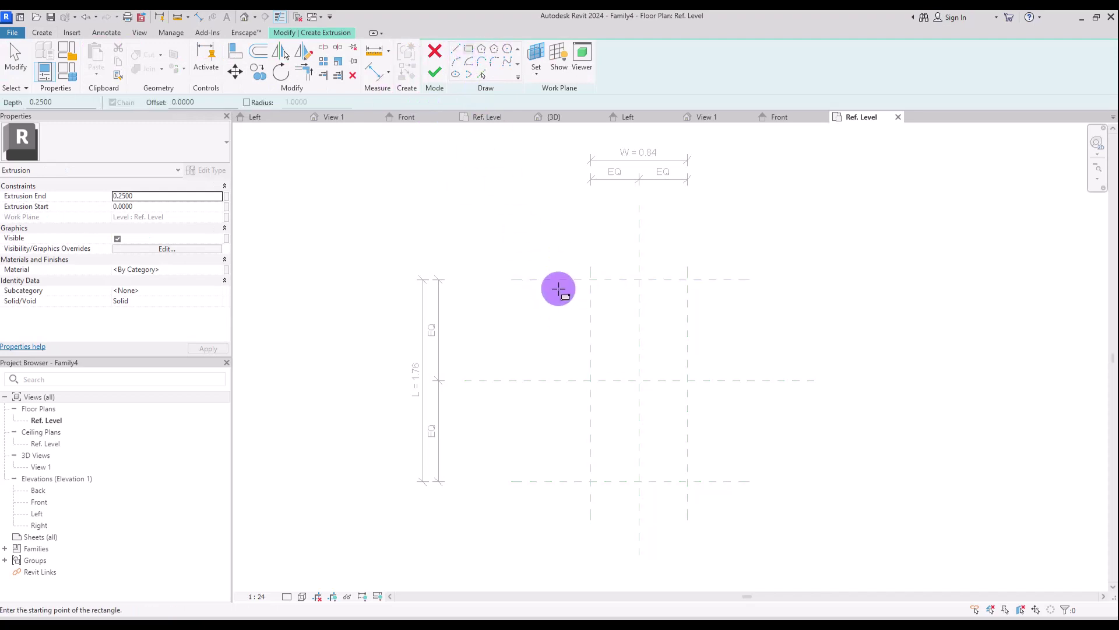
click(590, 280)
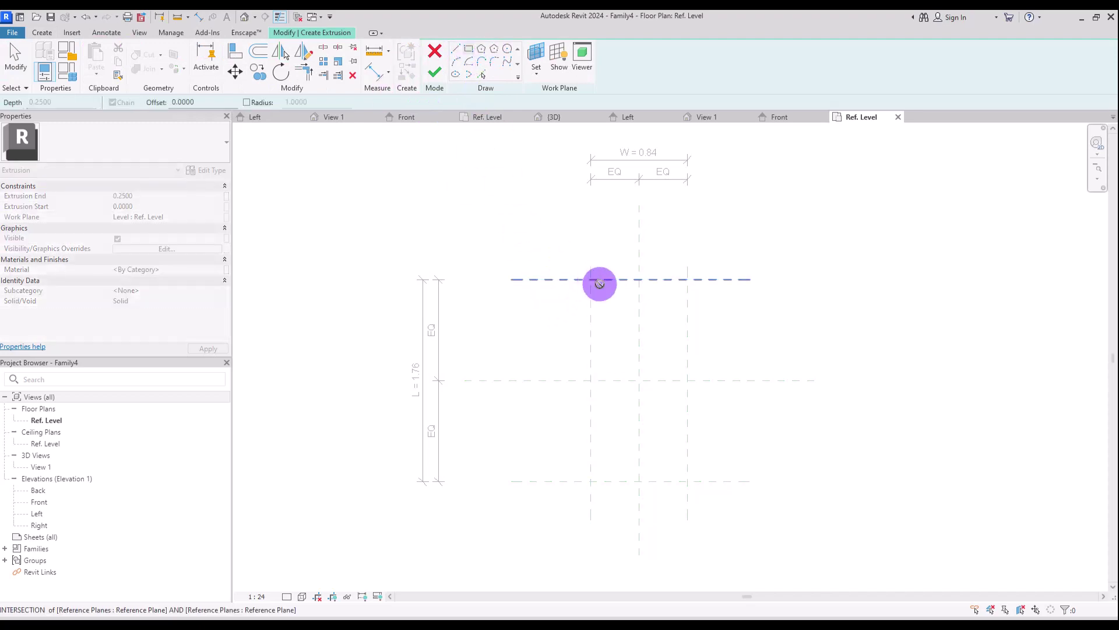
click(687, 481)
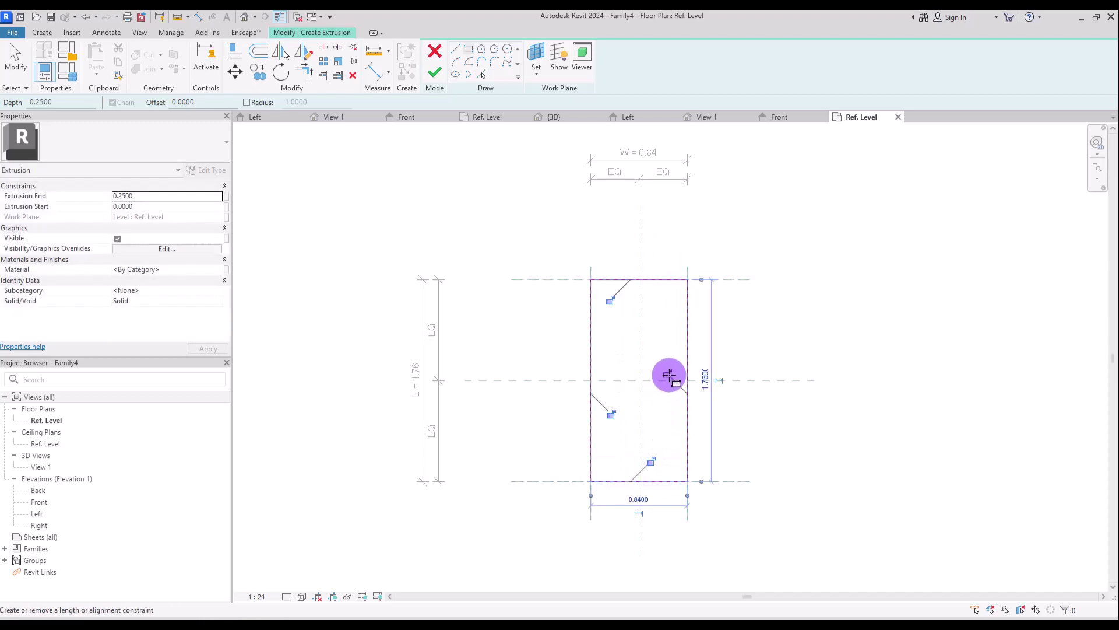
click(611, 299)
click(611, 413)
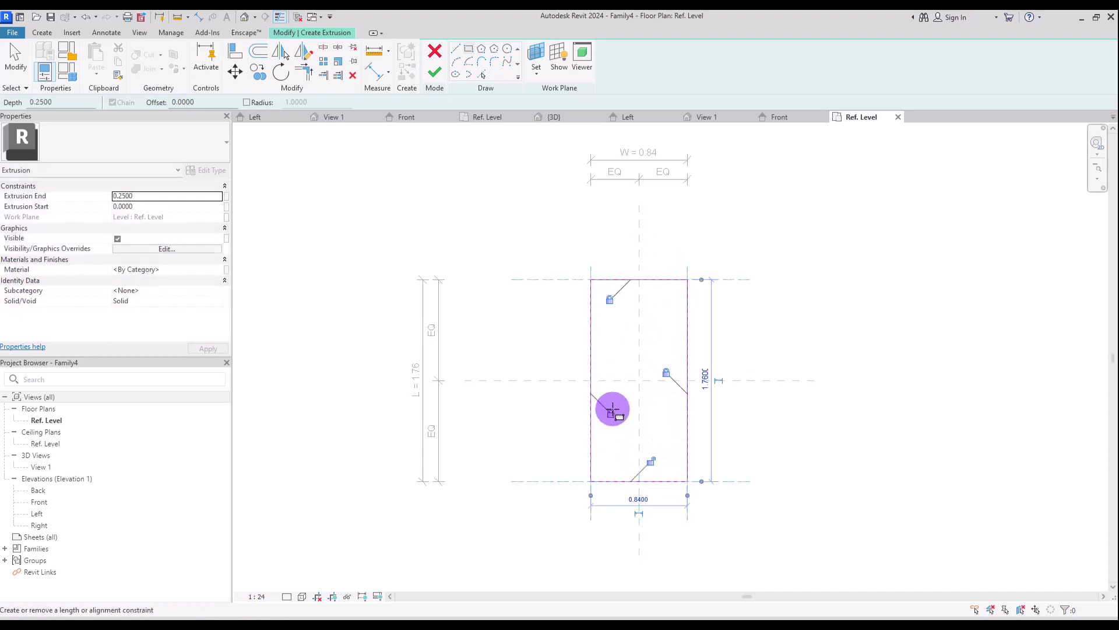
click(650, 460)
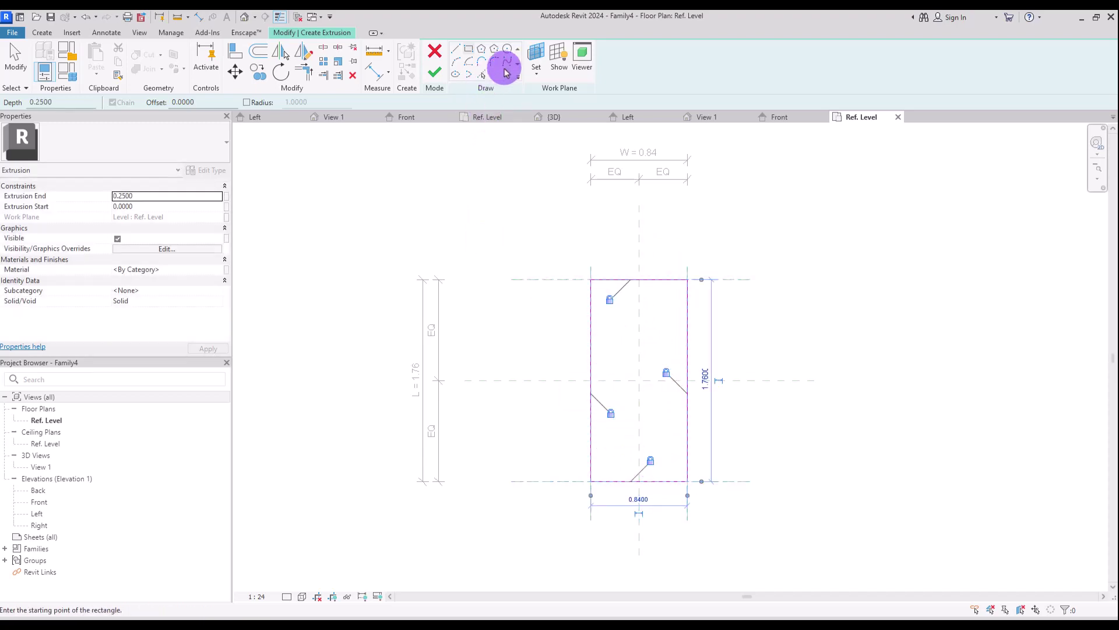
Step: Round all four corners of the extrusion sketch with fillet arcs and label their radius dimensions with a new type parameter Fillet
click(495, 62)
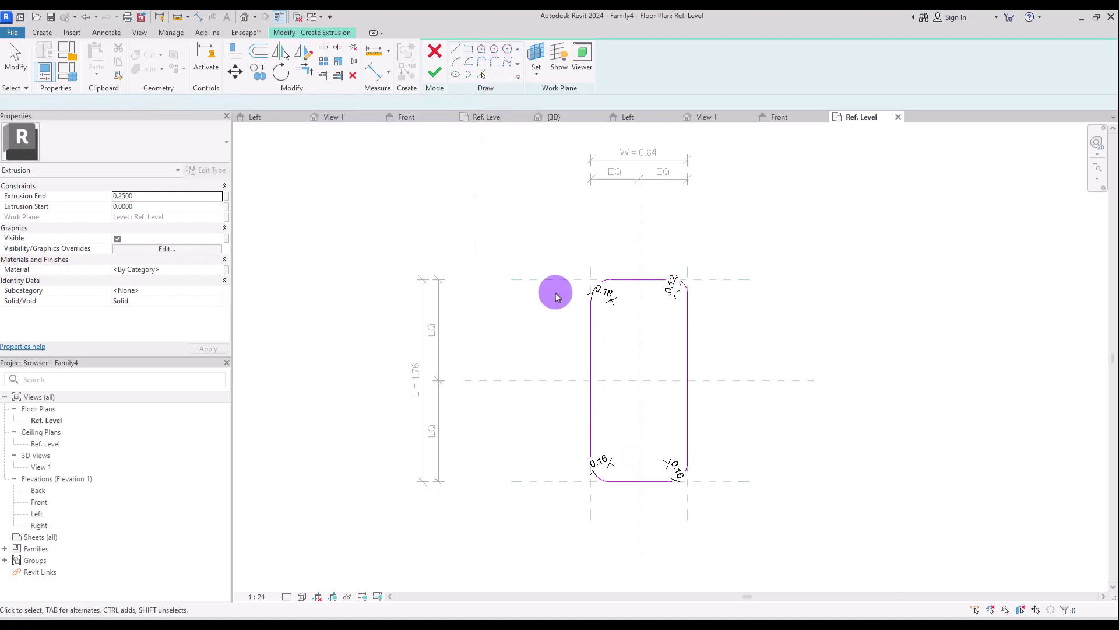
mouse_move(533, 210)
mouse_down()
mouse_move(669, 482)
mouse_move(734, 507)
mouse_up()
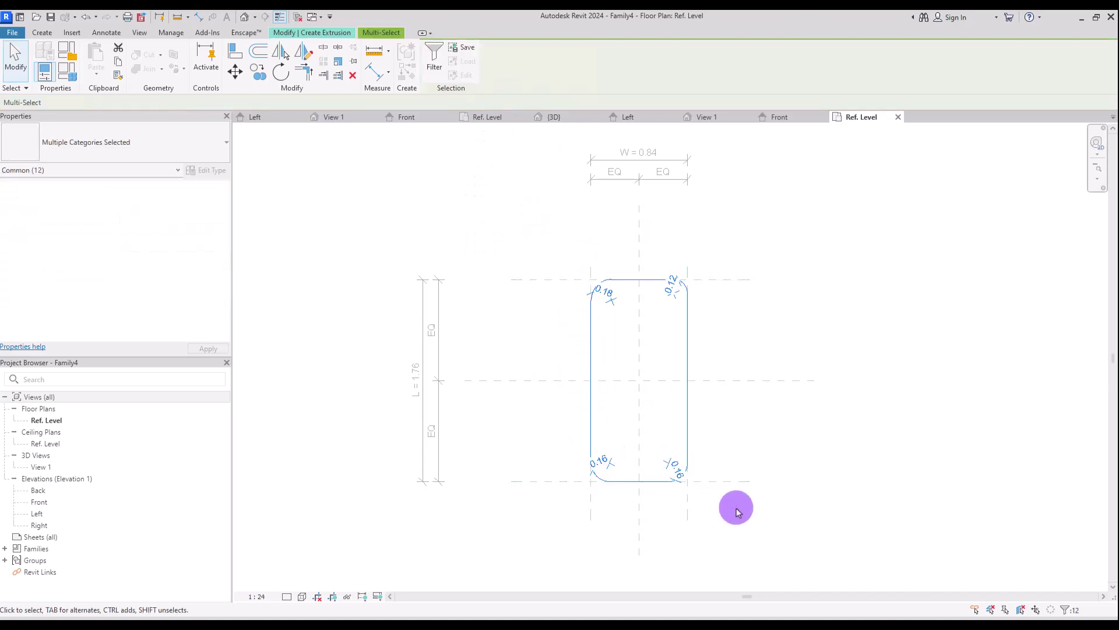
click(432, 53)
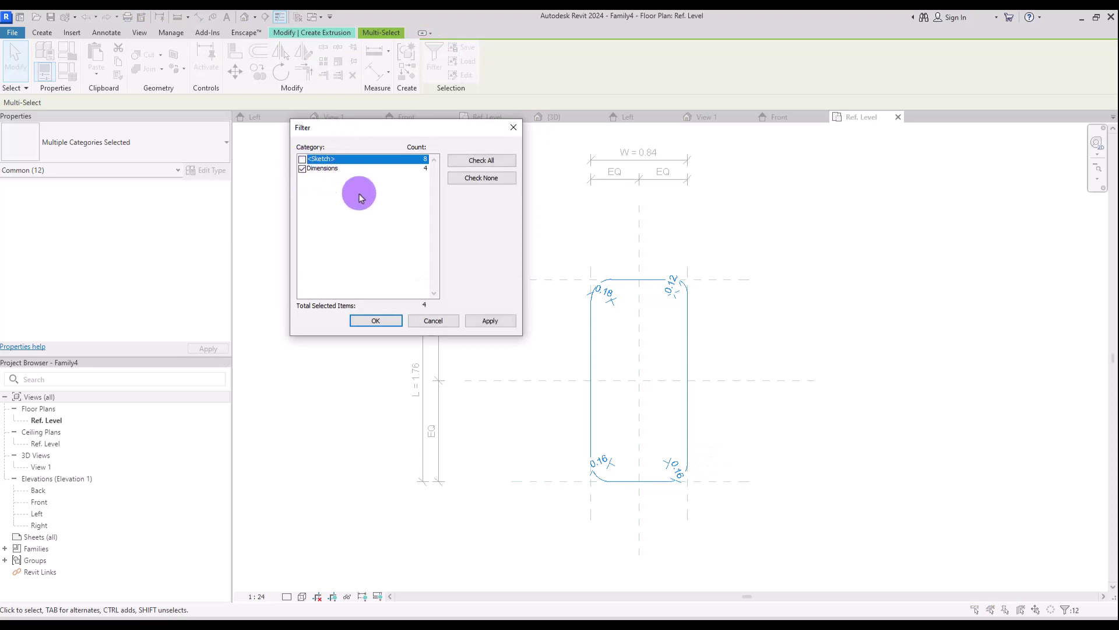
click(376, 320)
click(547, 61)
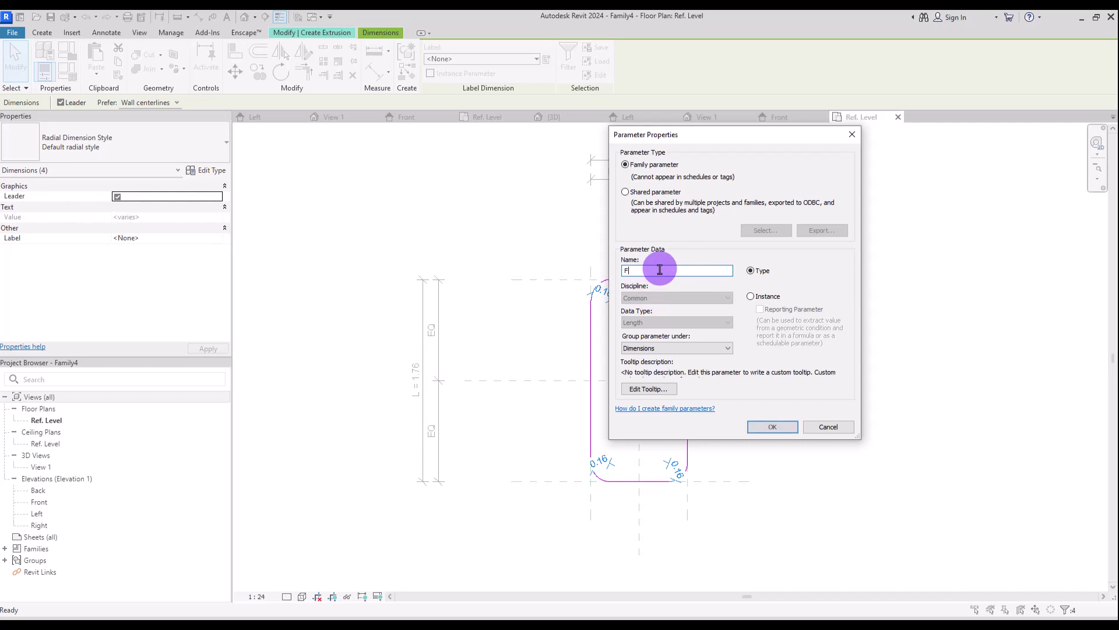
key(Return)
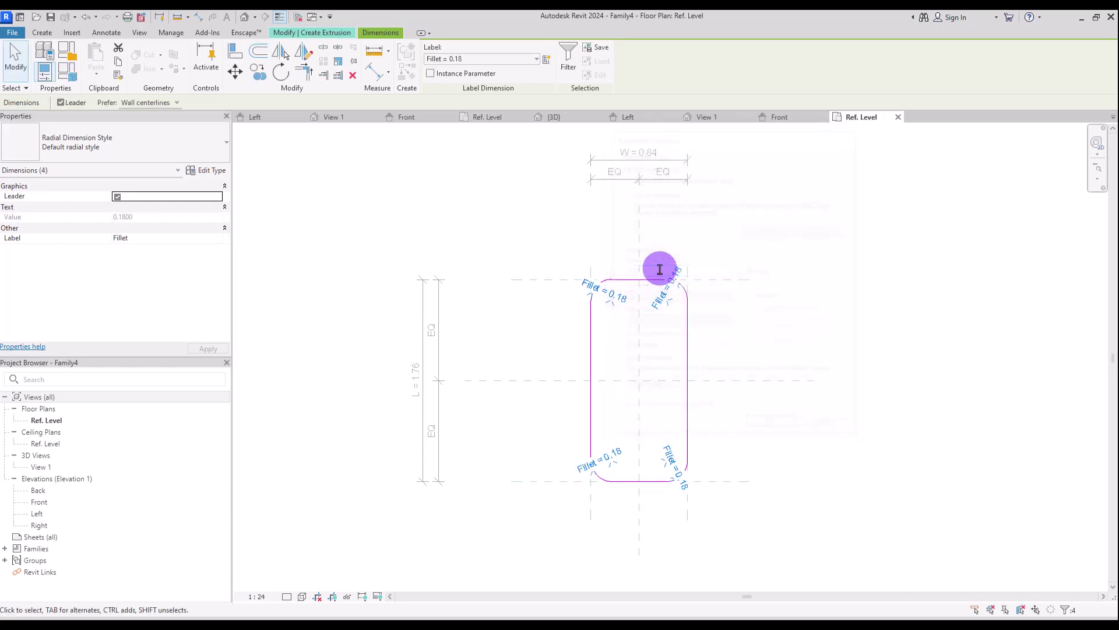
Step: Finish the rounded extrusion and show the solid in the 3D view
key(3)
key(d)
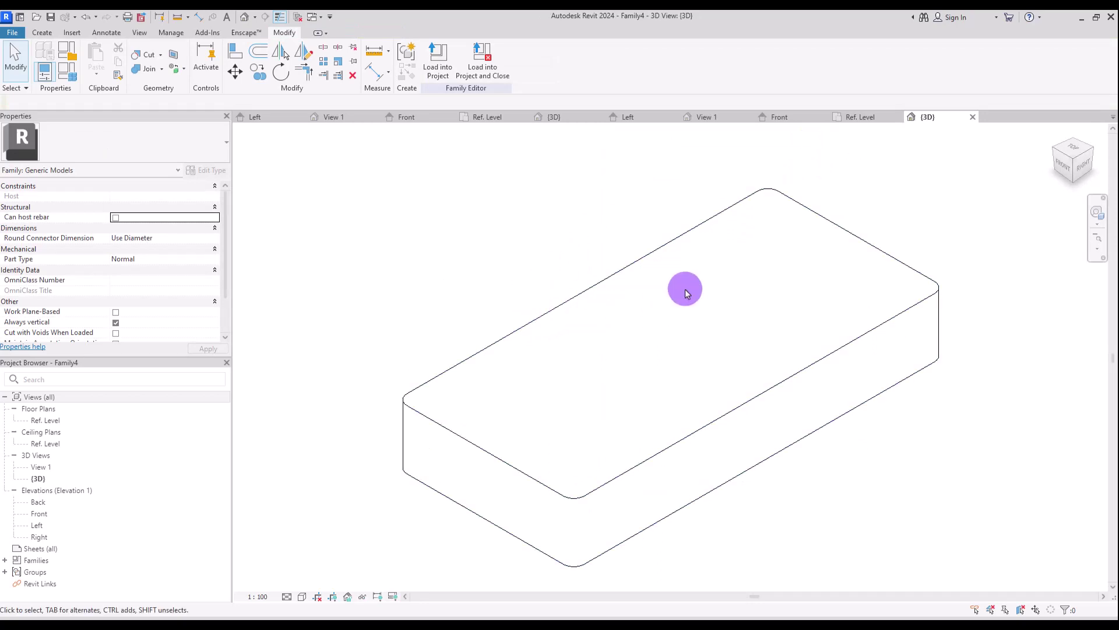
click(924, 117)
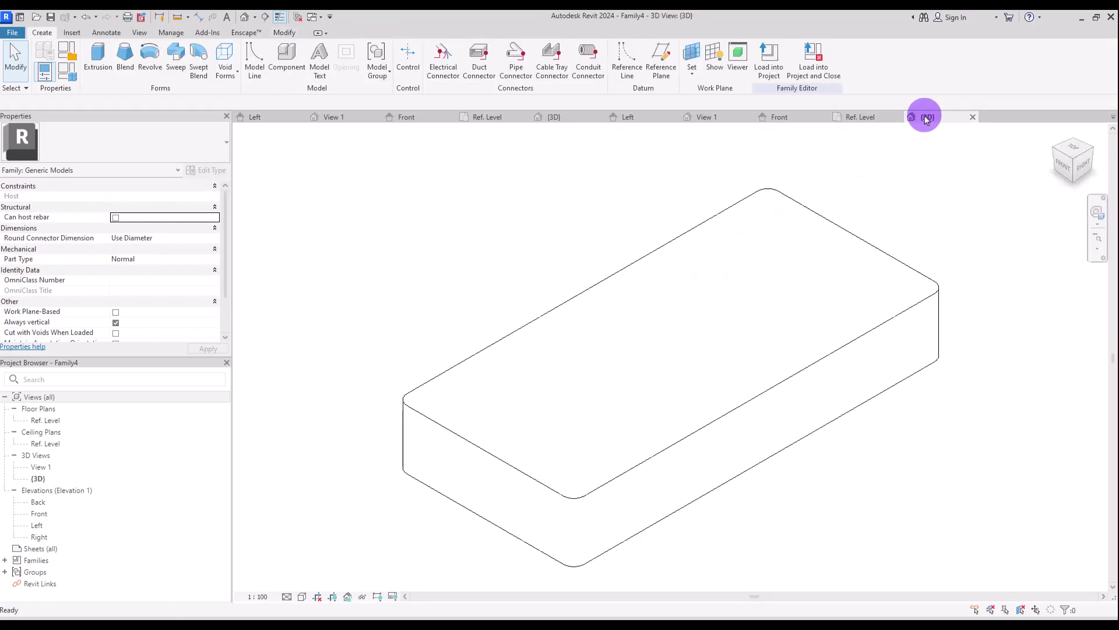
Step: Start a void sweep in the Ref. Level plan and sketch its path by picking the four outer reference planes
click(868, 120)
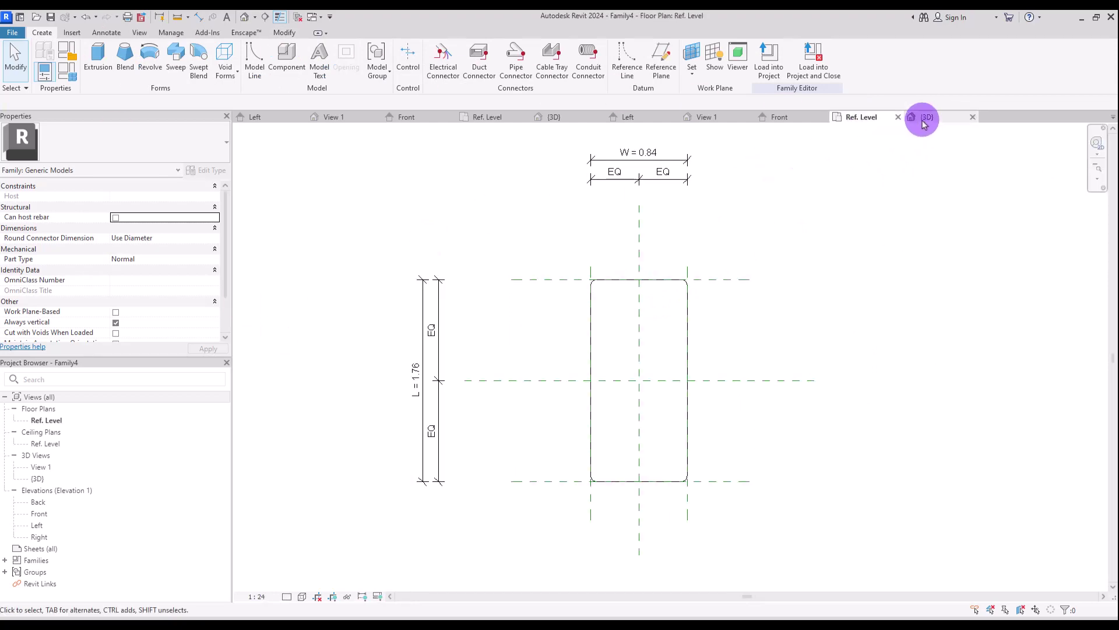
click(225, 57)
click(269, 162)
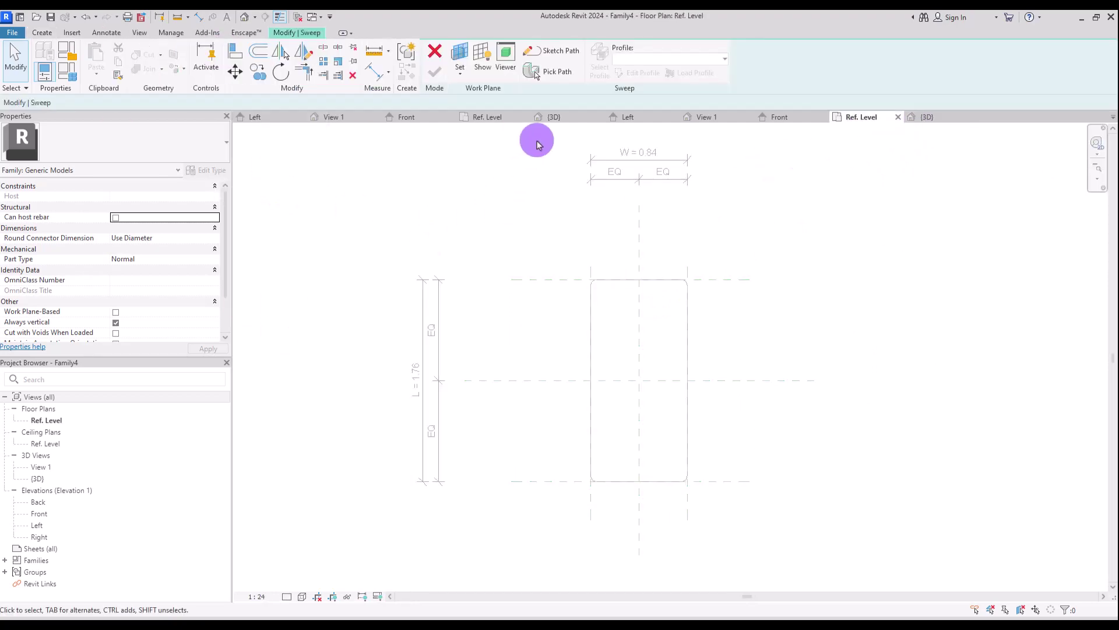
click(563, 51)
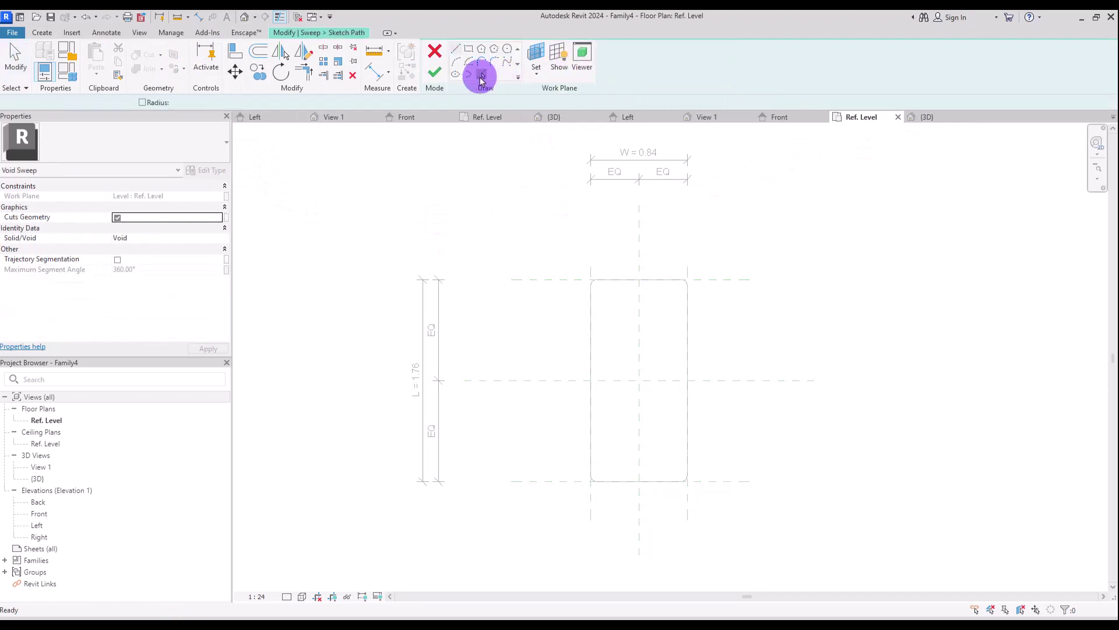
click(481, 76)
click(591, 266)
click(677, 279)
click(687, 277)
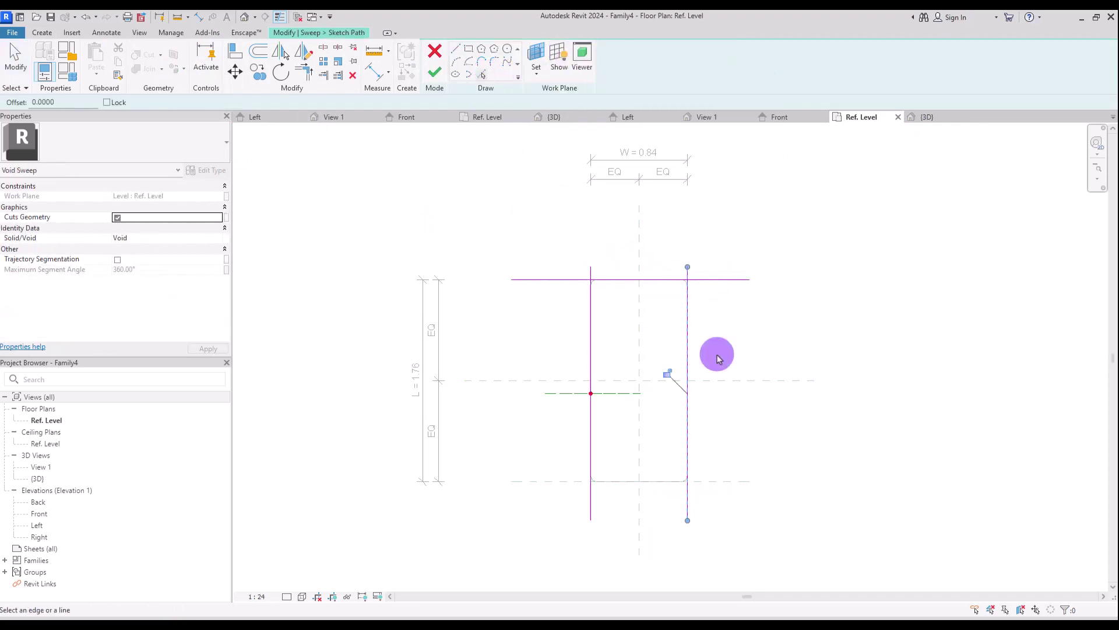
click(722, 481)
Step: Trim the four sweep path lines at their corners into a closed rectangle
click(303, 71)
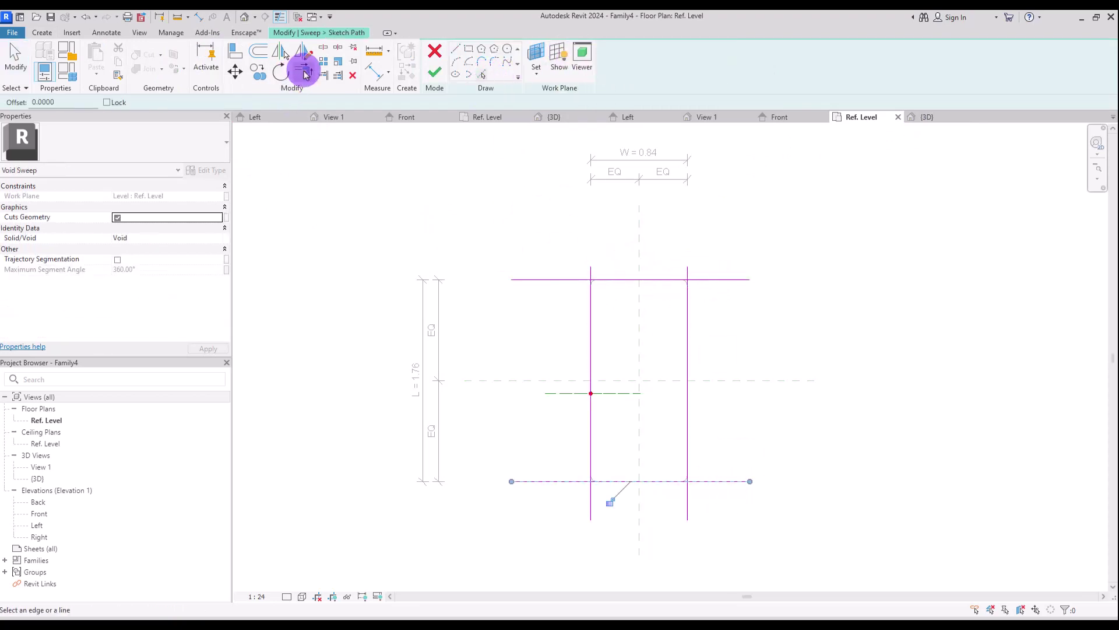
click(687, 297)
click(670, 279)
click(687, 408)
click(669, 481)
click(629, 481)
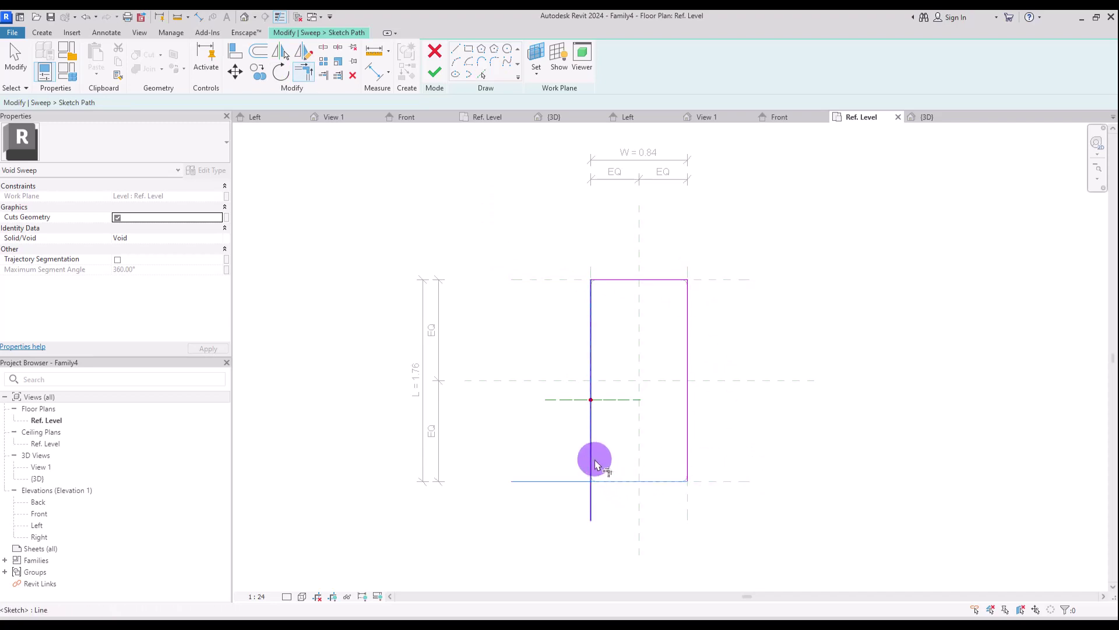
click(594, 461)
key(Escape)
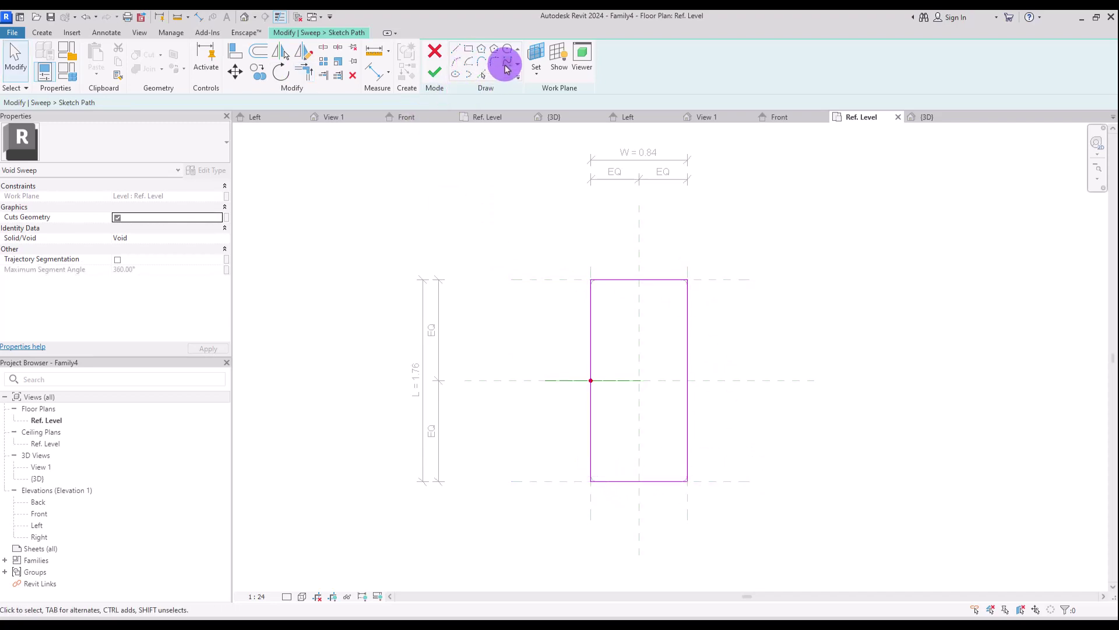
Step: Round the four corners of the sweep path with fillet arcs, label their radii with the Fillet parameter and finish the path
click(507, 69)
click(600, 337)
click(603, 285)
click(600, 281)
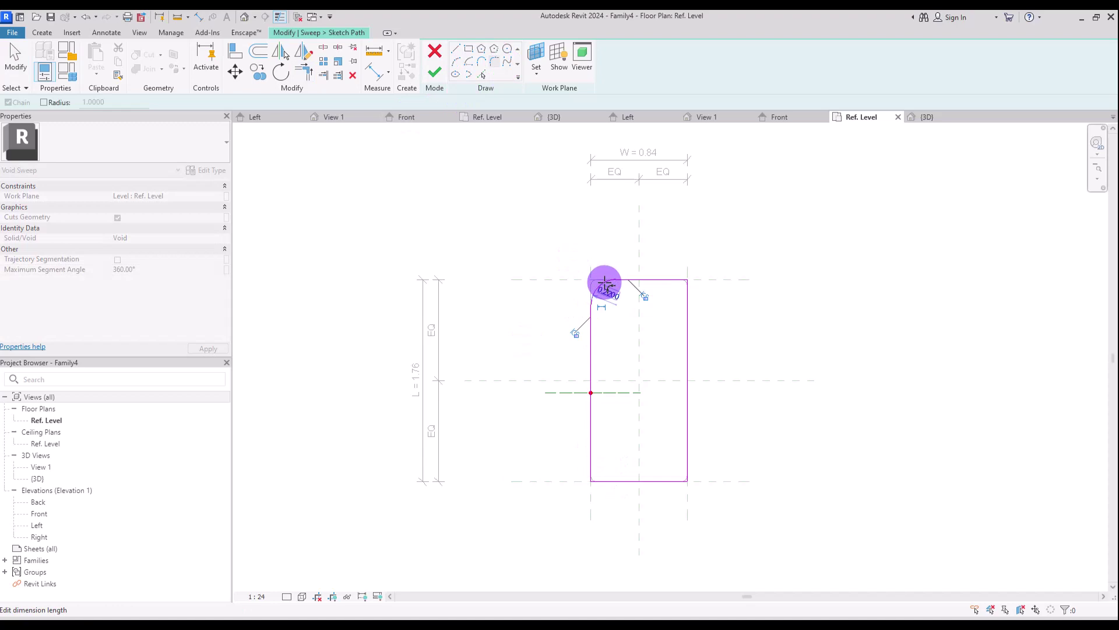
click(687, 295)
click(674, 295)
click(670, 298)
click(674, 480)
click(685, 475)
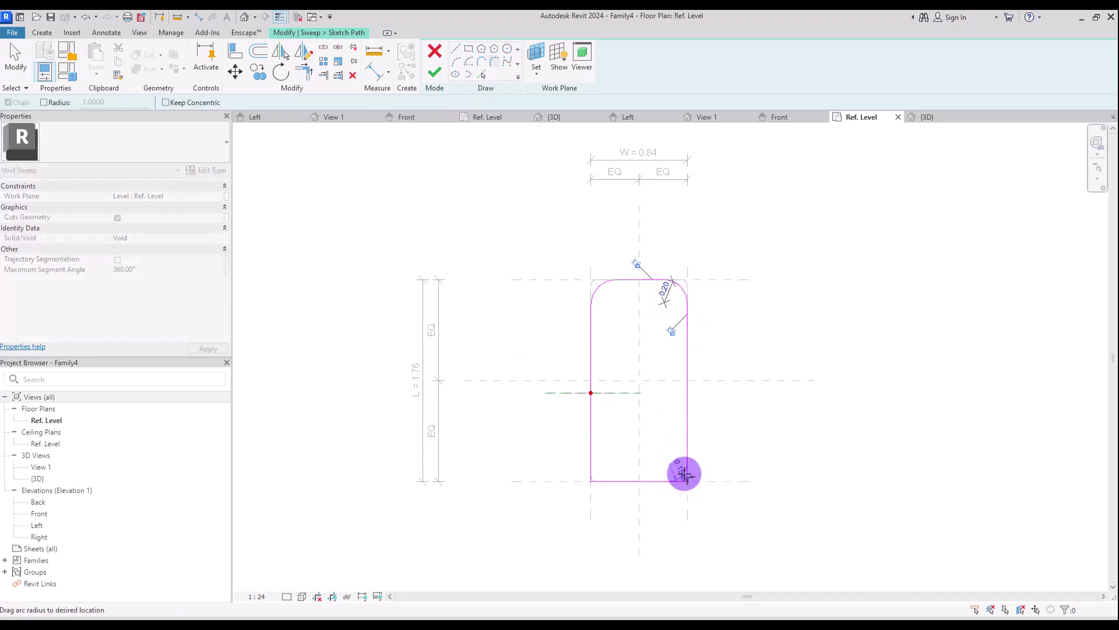
click(685, 475)
click(597, 480)
click(592, 470)
click(595, 470)
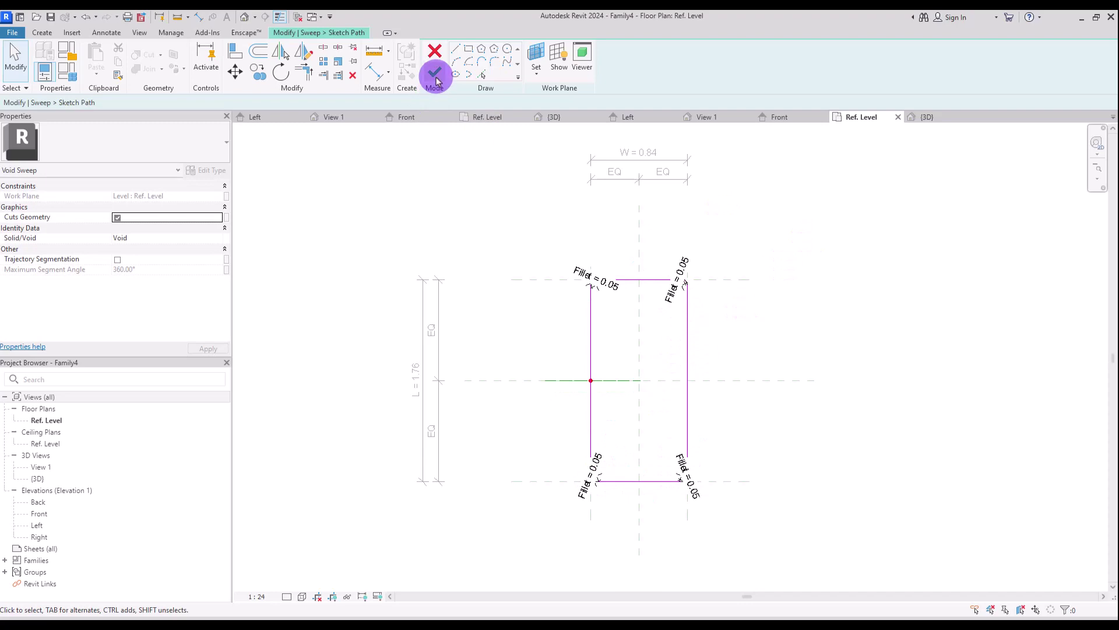
click(435, 74)
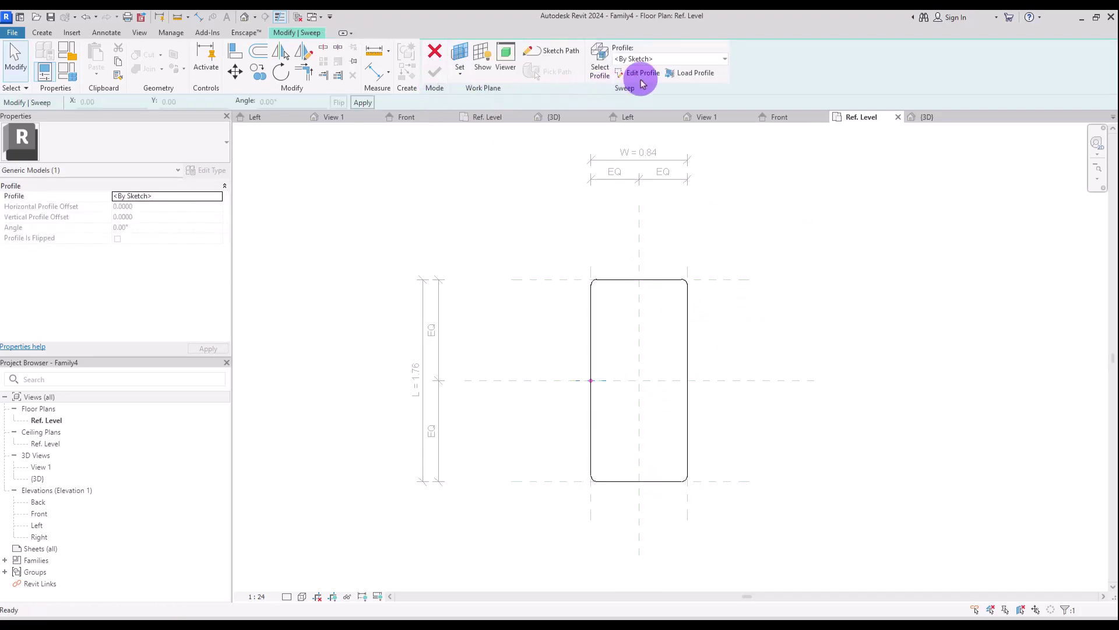
Step: Edit the sweep profile in the Front elevation and draw a quarter arc of radius 0.025 across the block's lower corner
click(644, 73)
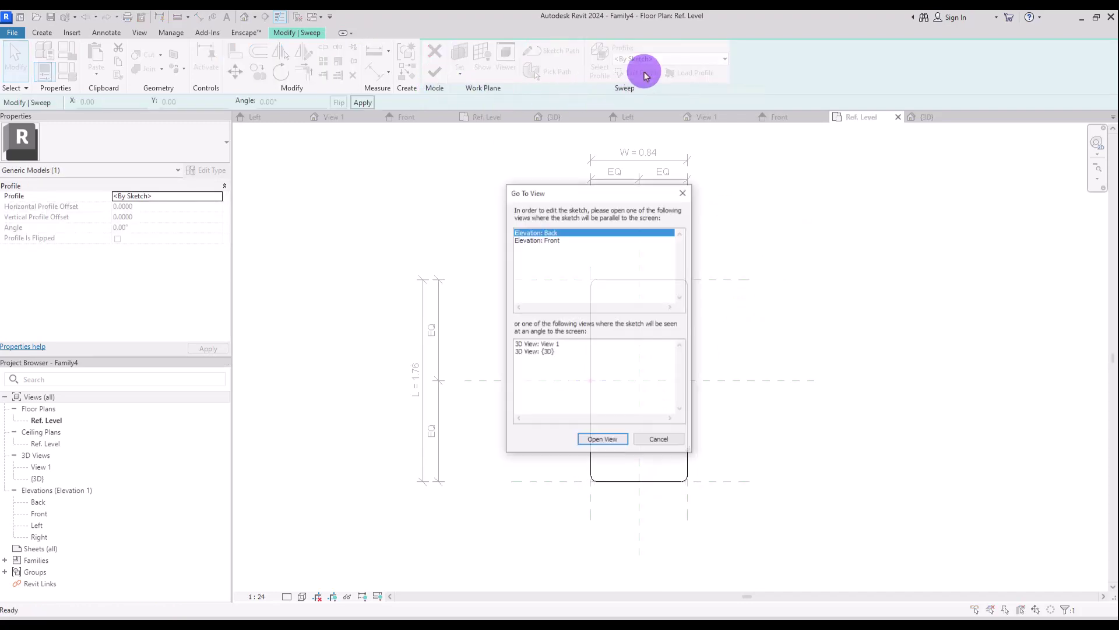
click(542, 239)
click(606, 441)
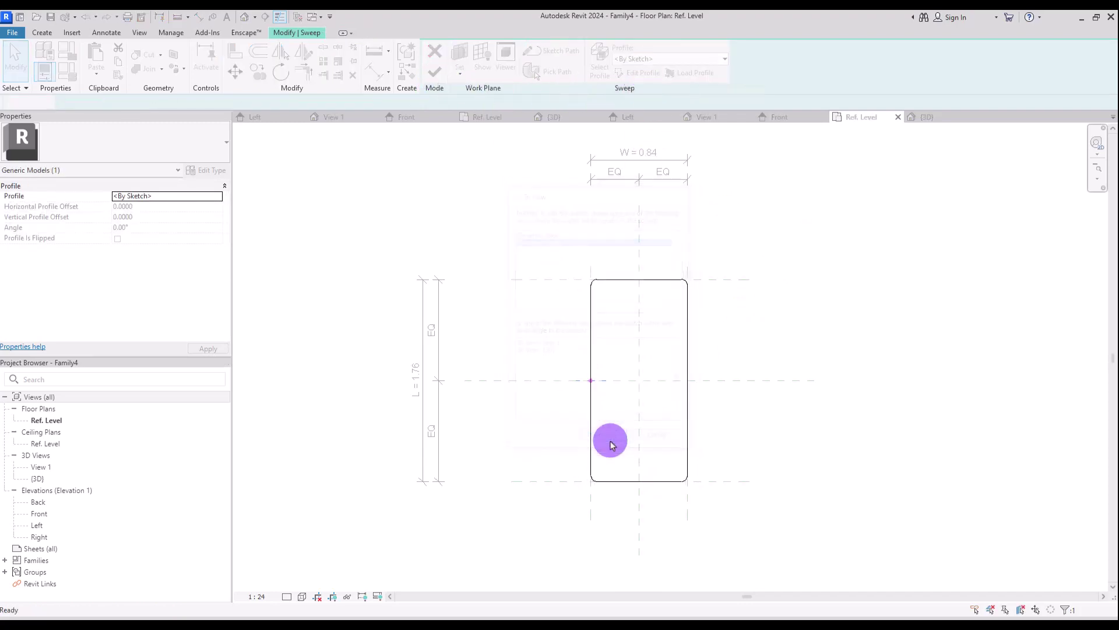
click(548, 446)
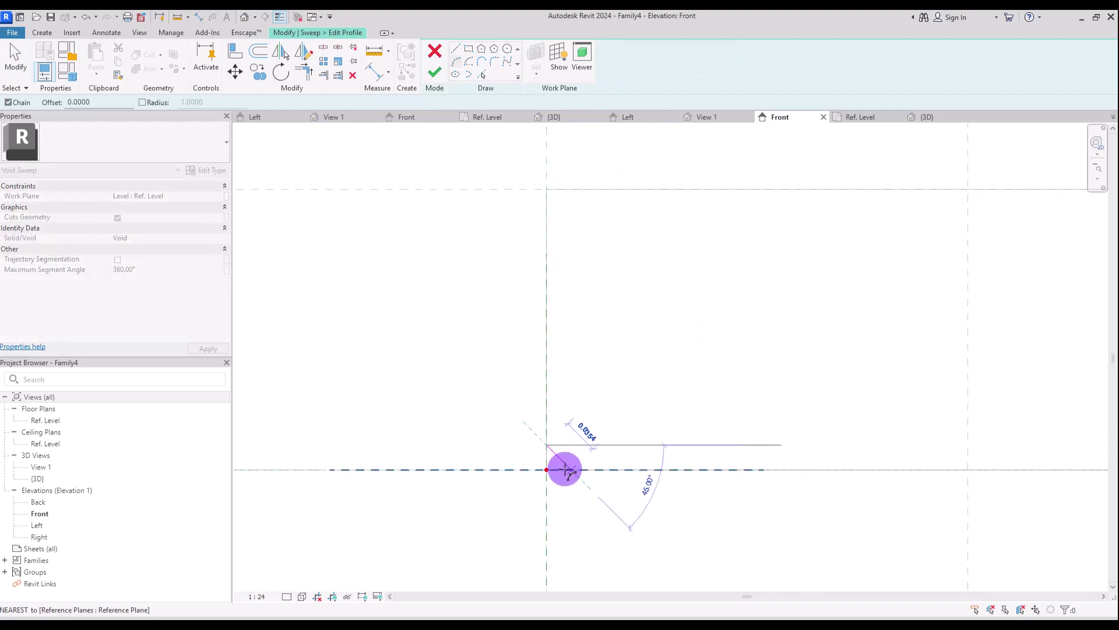
click(563, 469)
click(555, 465)
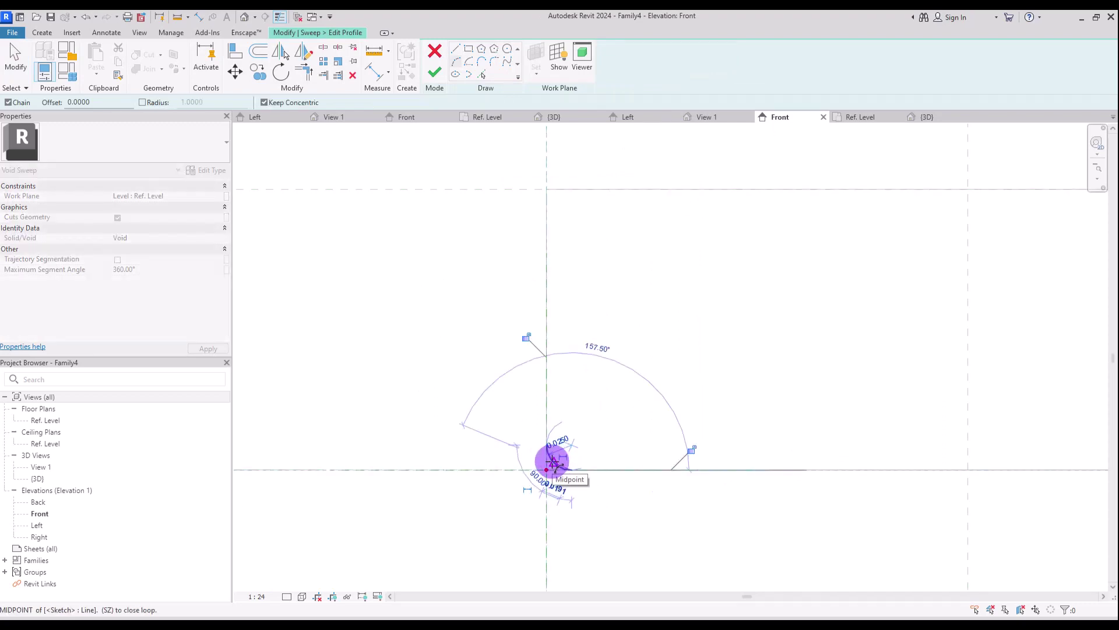
key(Escape)
scroll(469, 151, up, 5)
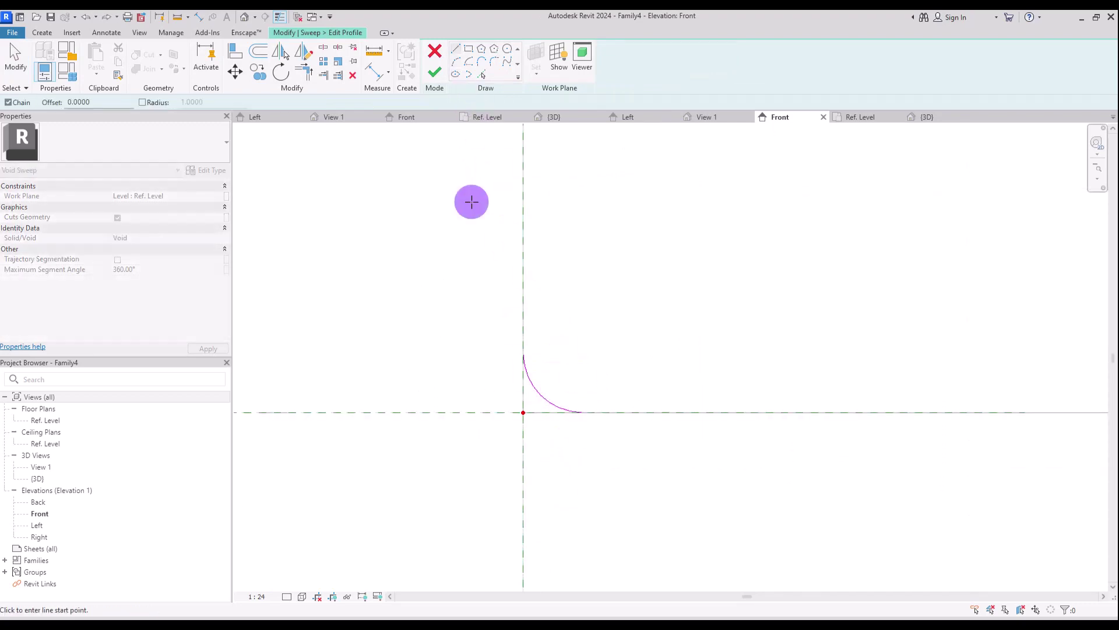
Step: Close the profile with straight lines outside the block's corner, about 0.045 wide, and finish the void sweep
click(580, 412)
click(582, 458)
click(481, 458)
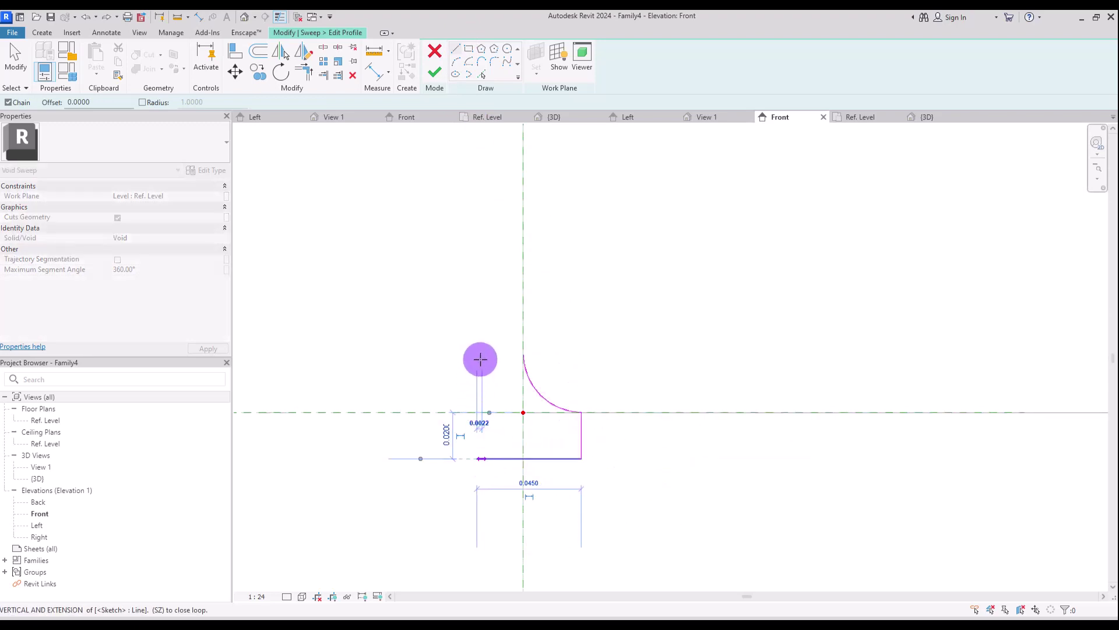
click(477, 354)
click(522, 354)
key(Escape)
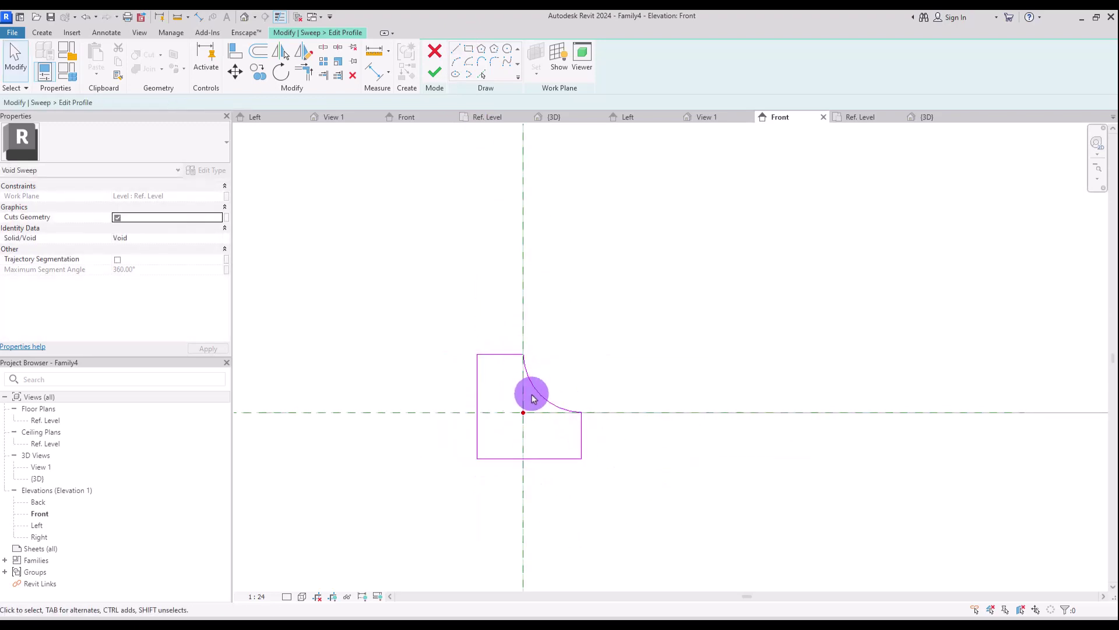
click(435, 73)
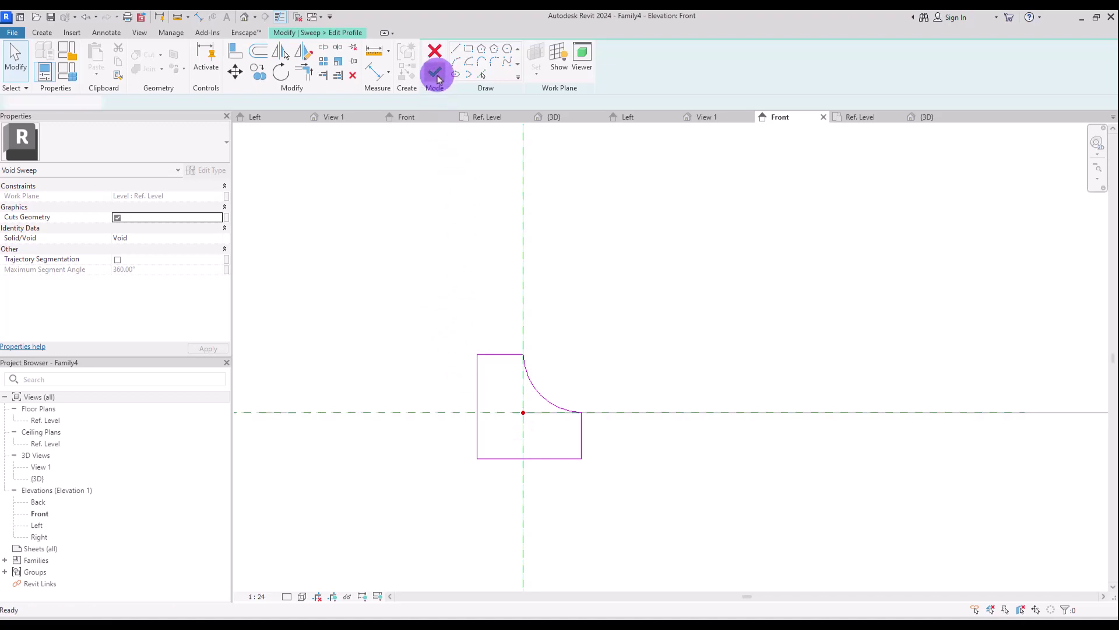
click(435, 72)
click(775, 387)
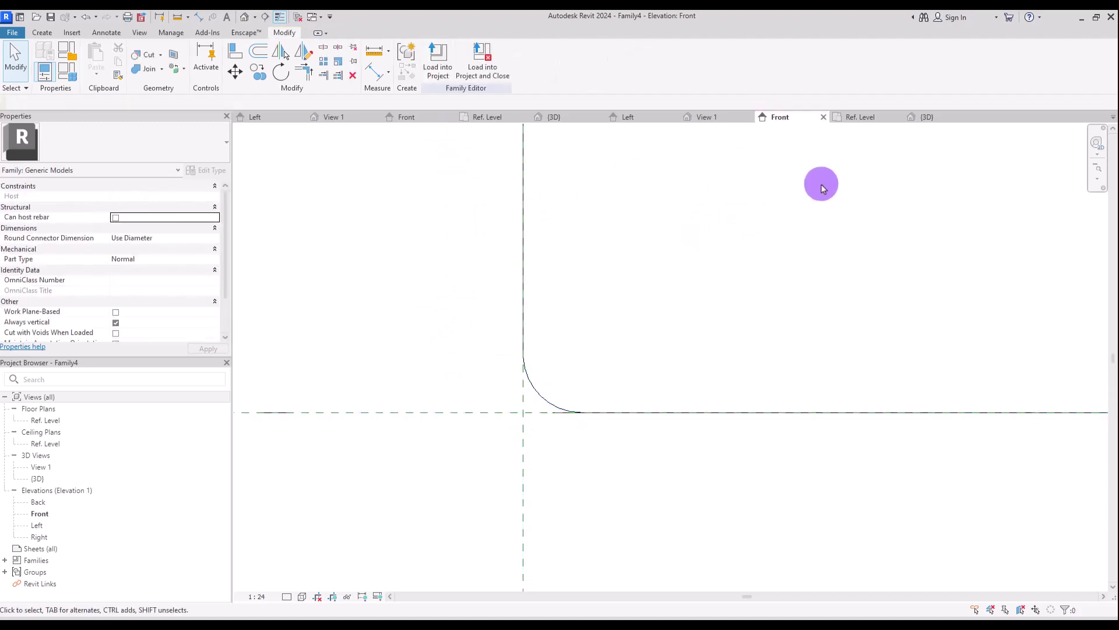
click(927, 117)
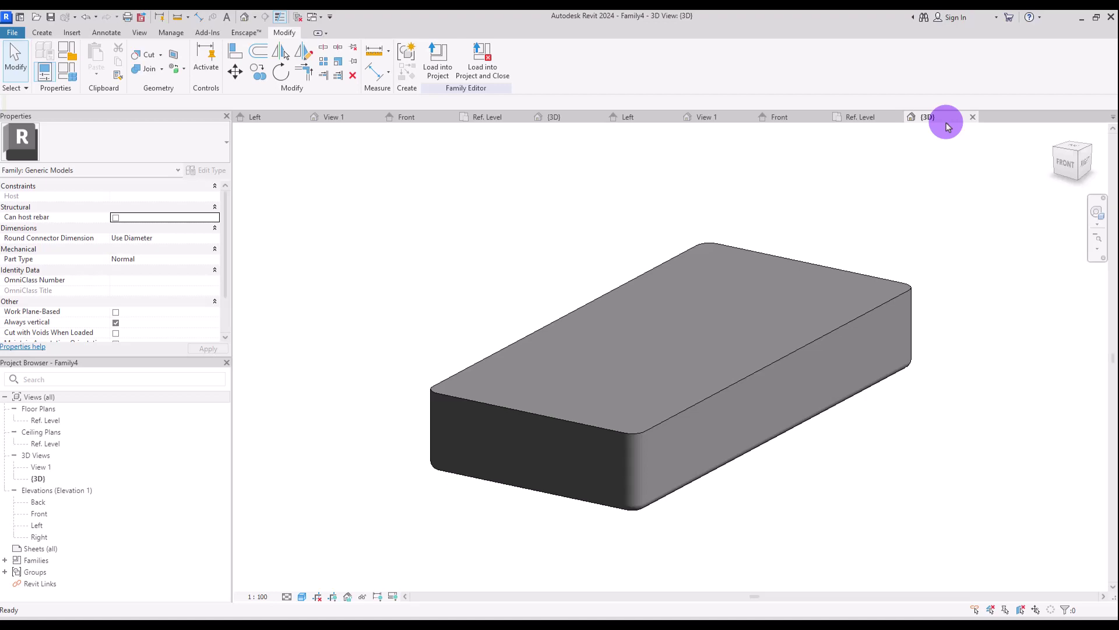
Step: In the Front elevation, mirror a copy of the lower void sweep about a horizontal axis drawn near the block's mid-height
key(ctrl+Tab)
click(543, 453)
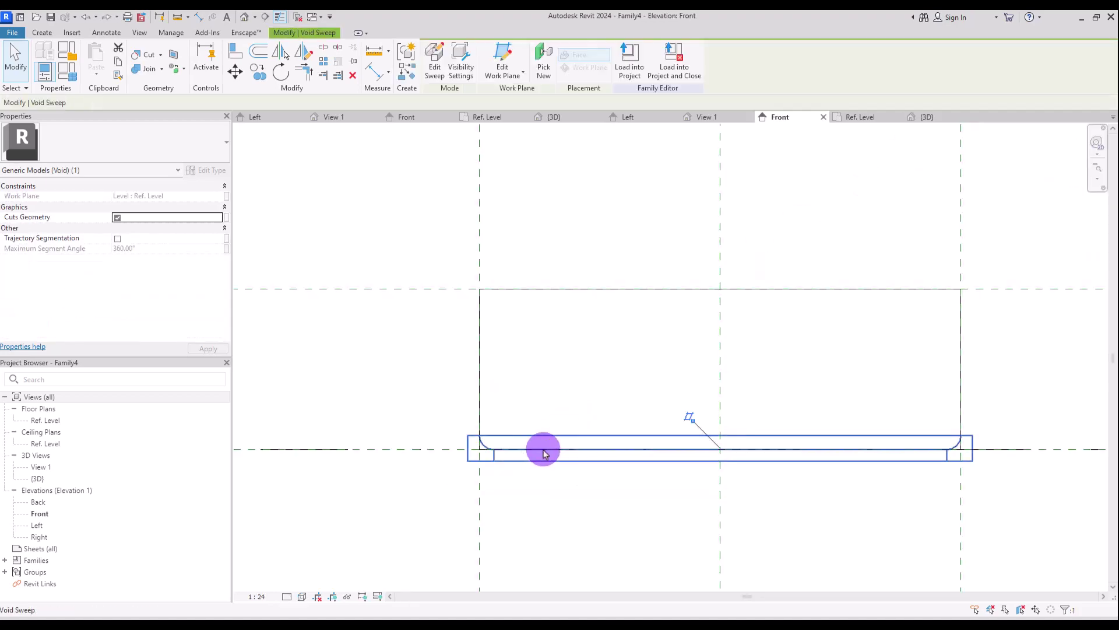
click(304, 51)
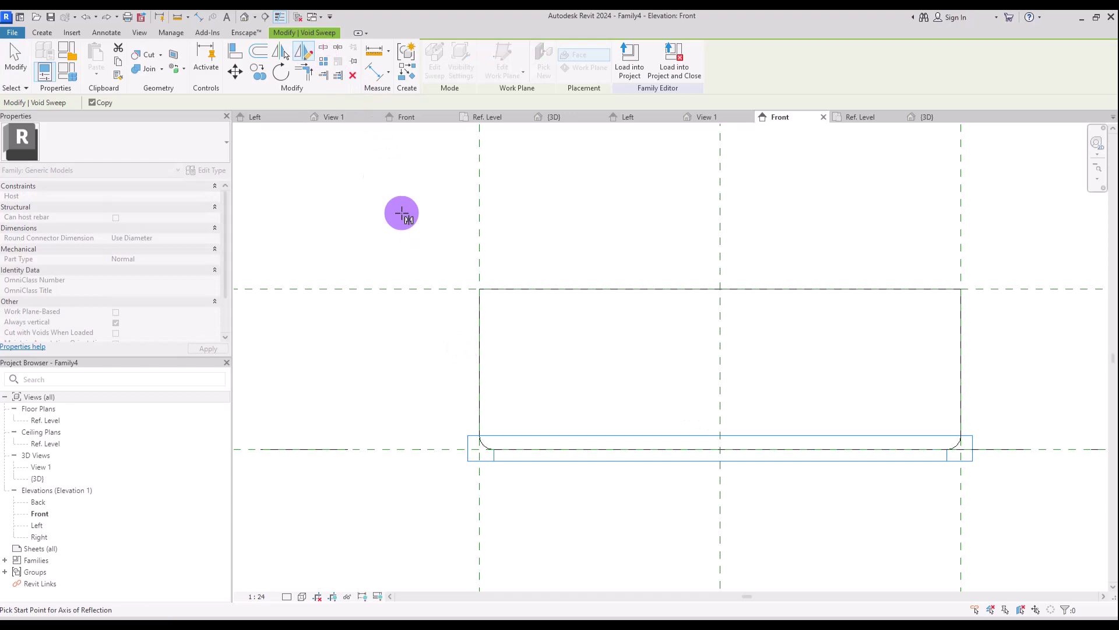
click(480, 363)
click(530, 363)
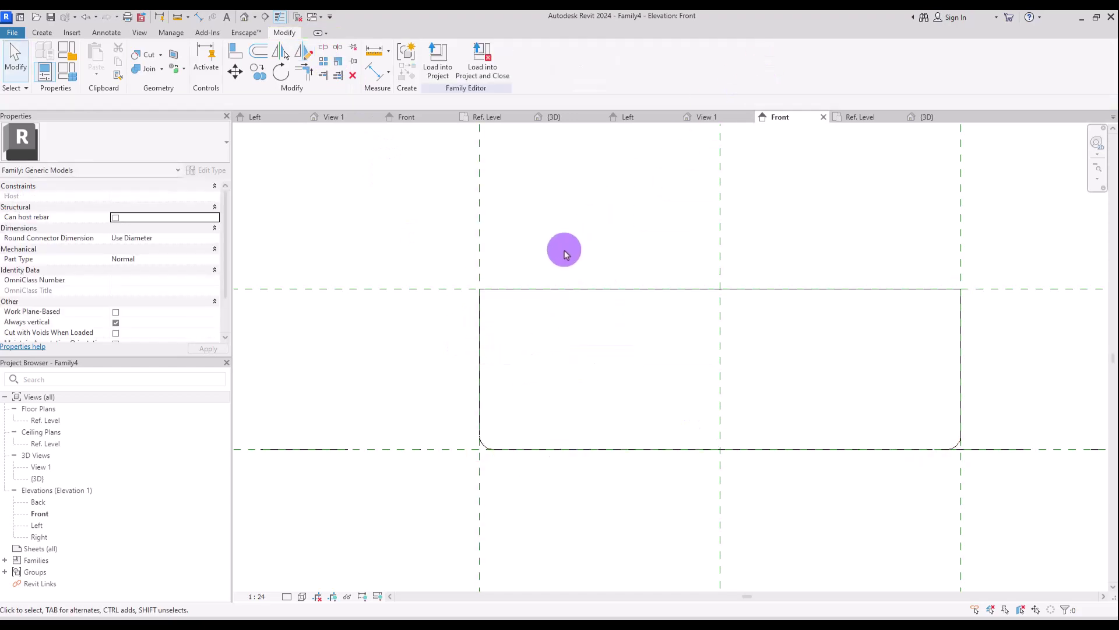
Step: Set the work plane of the mirrored void sweep to the upper horizontal reference plane
click(532, 293)
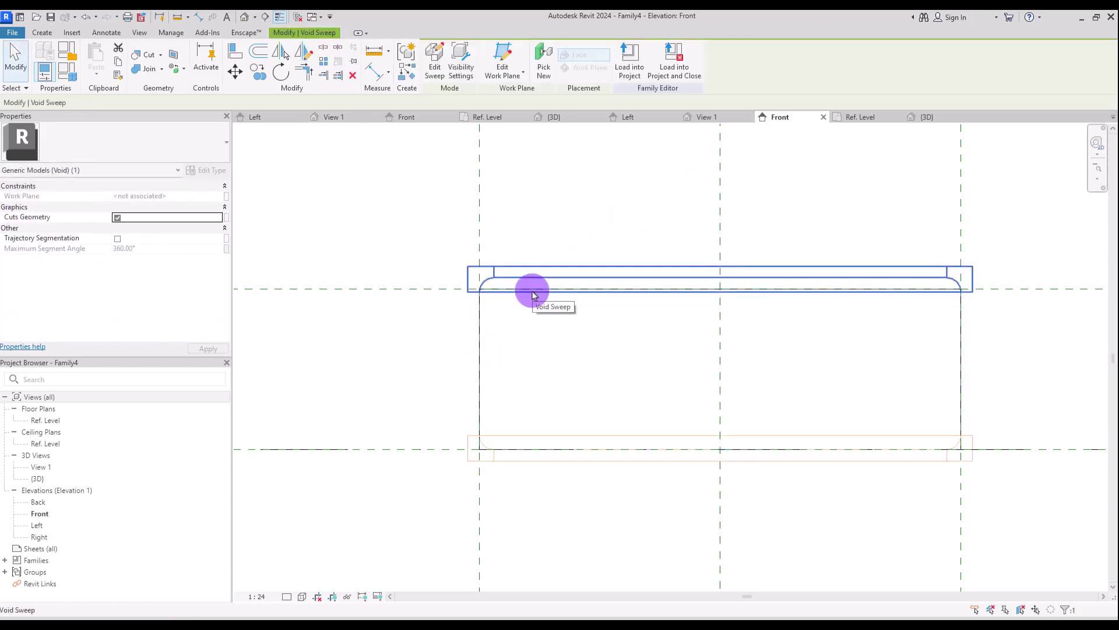
click(513, 73)
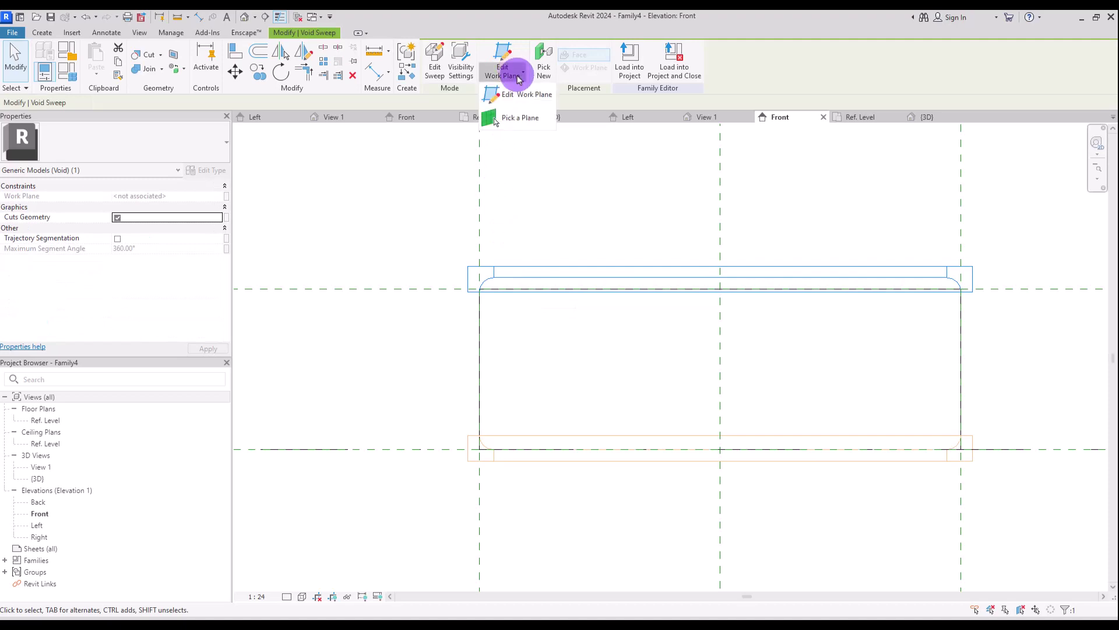
click(546, 122)
click(429, 288)
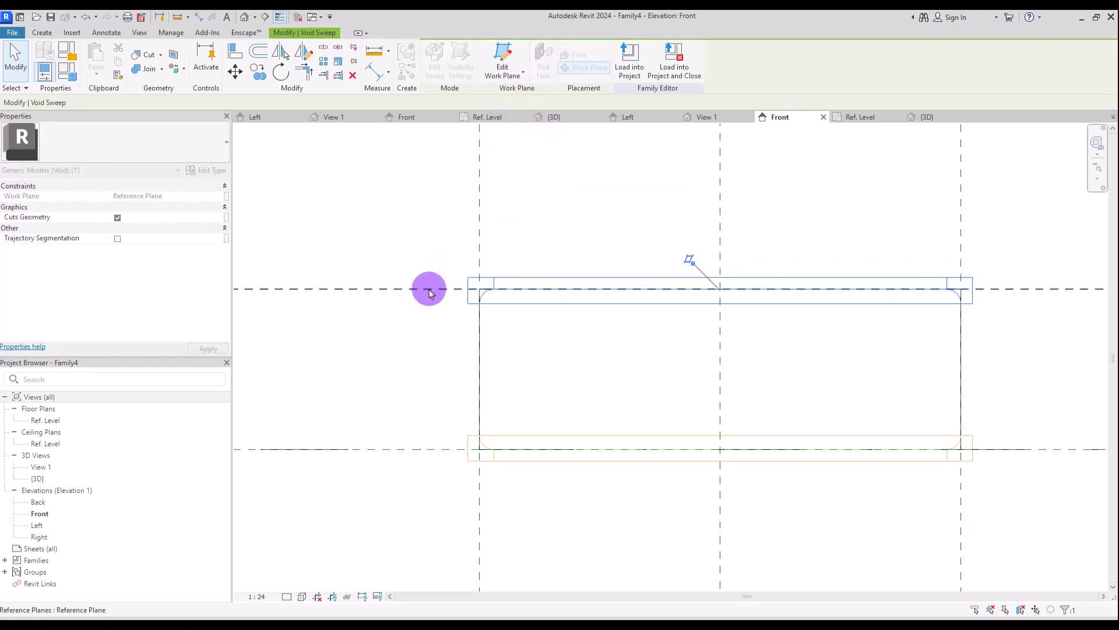
key(Escape)
scroll(603, 367, down, 3)
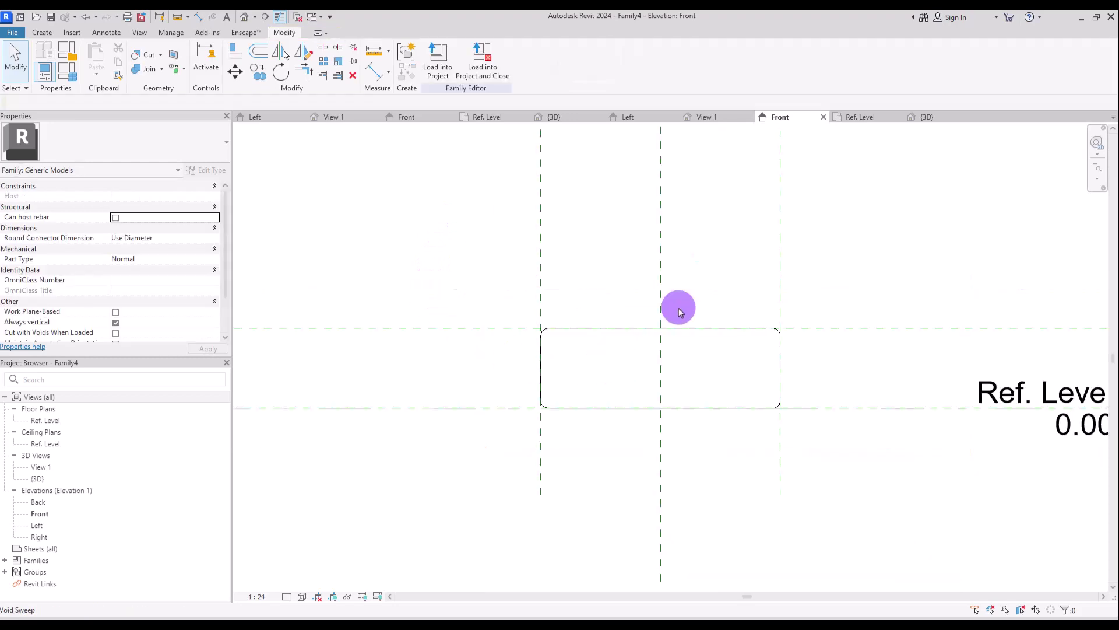
Step: Set the family parameters Th to 0.2, L to 1.9 and W to 0.9, viewing the block in 3D
click(943, 118)
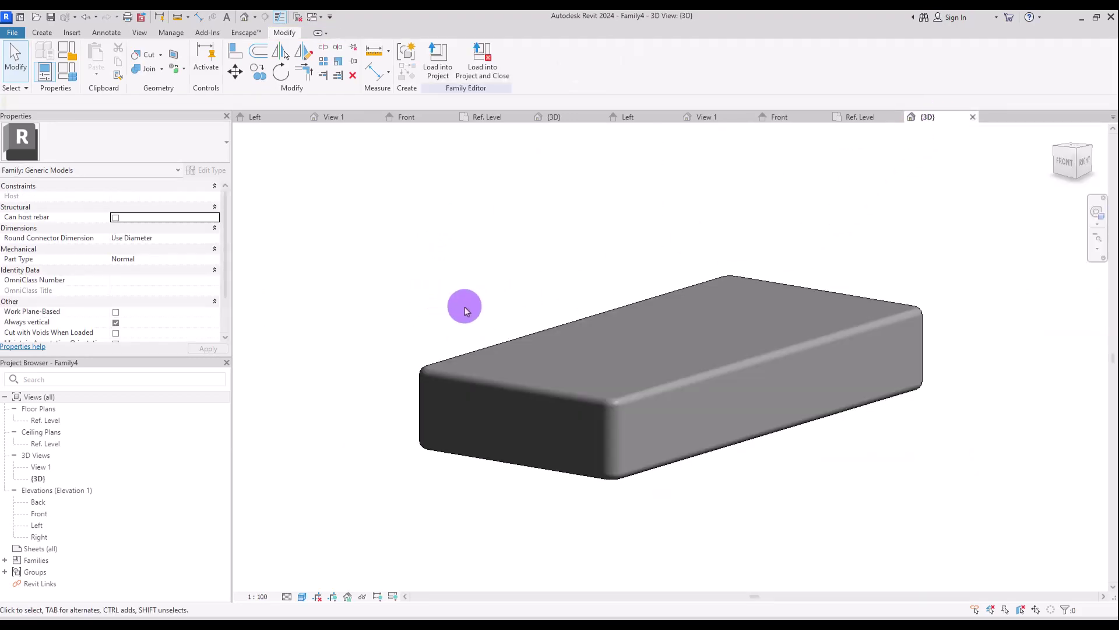
click(75, 80)
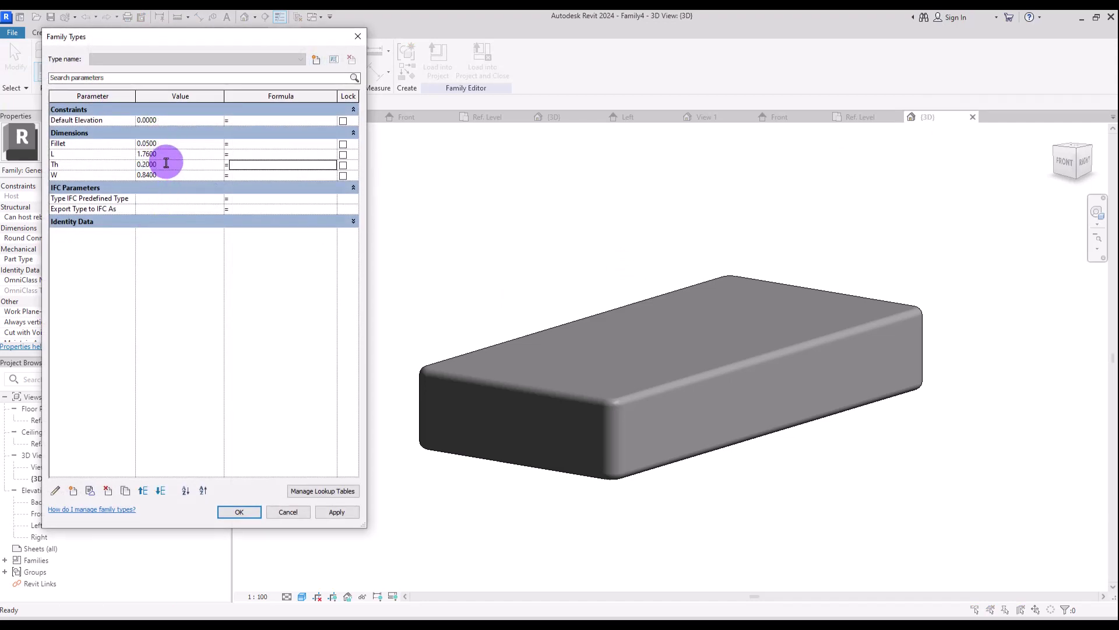
click(336, 512)
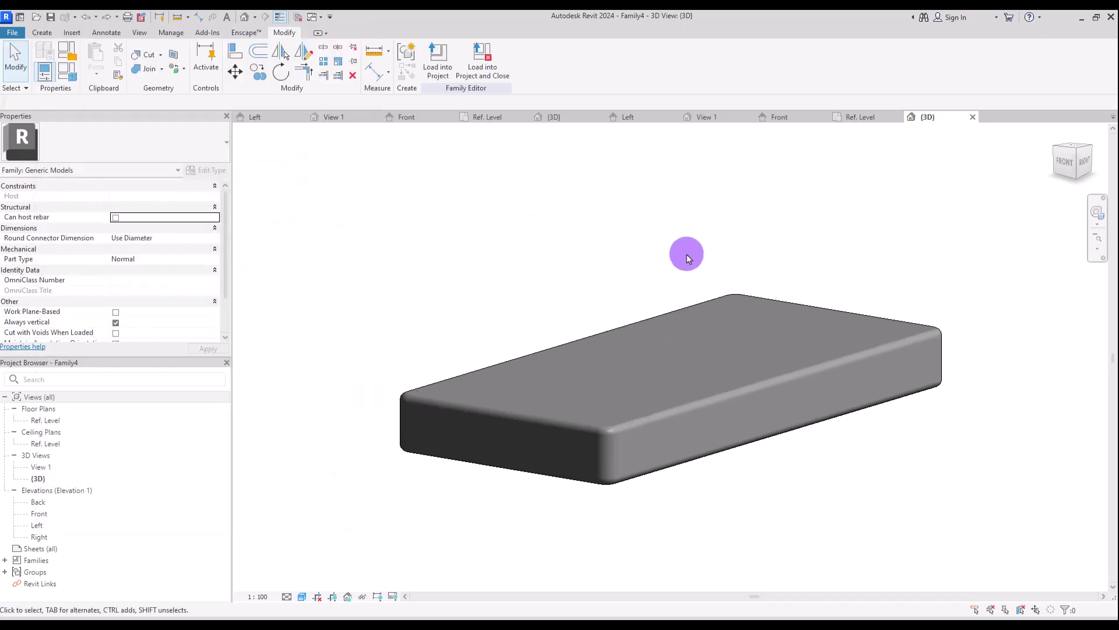
Step: Link the block's material to a new type parameter named Fabric and assign it the White Fab material
click(938, 349)
click(227, 270)
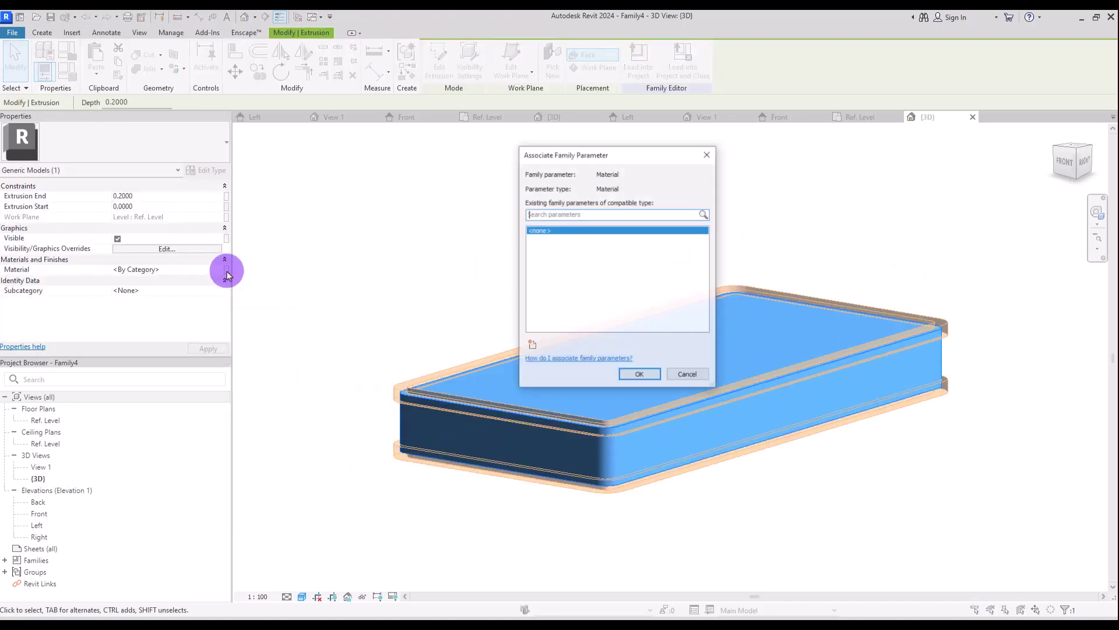
click(531, 345)
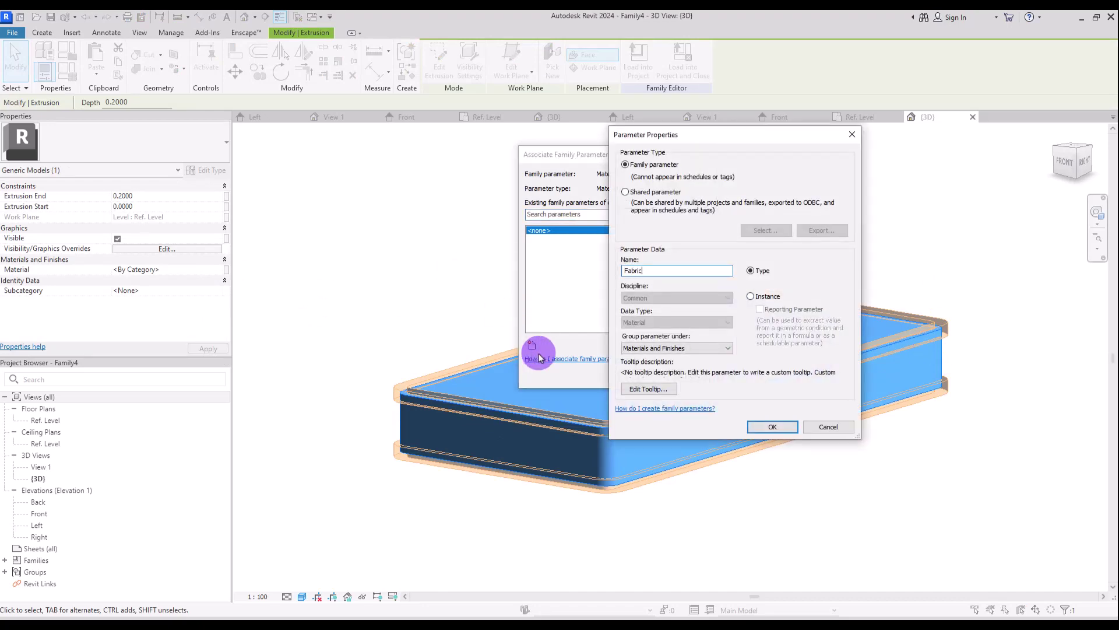
key(Return)
click(639, 385)
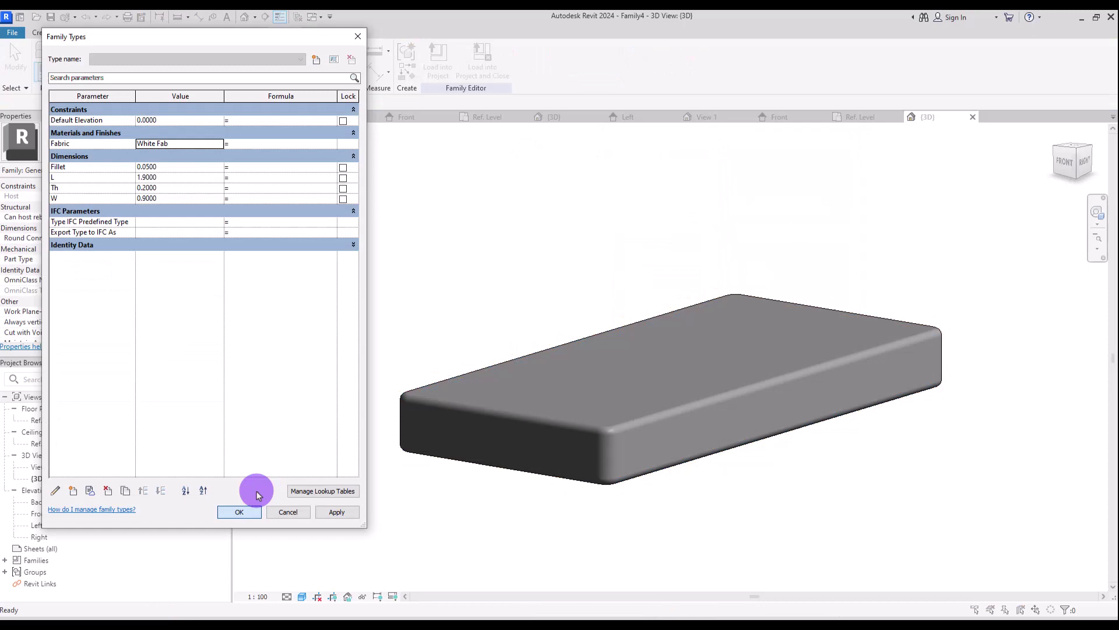
click(252, 503)
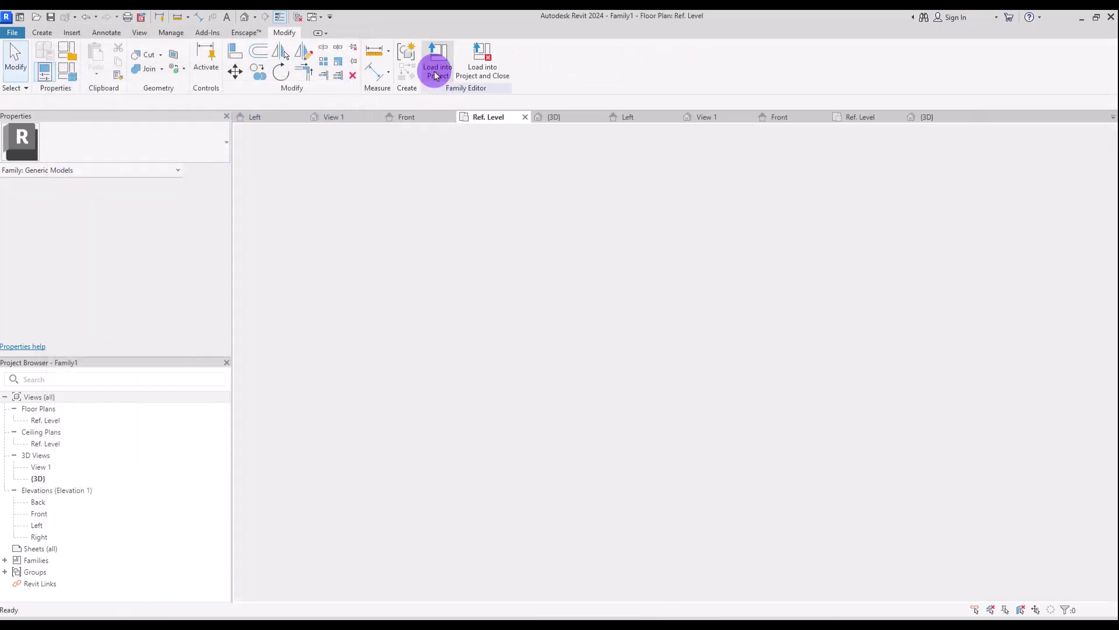
Step: Load the rounded block family into the bed family and place one instance beside the bed in the Ref. Level plan
click(437, 76)
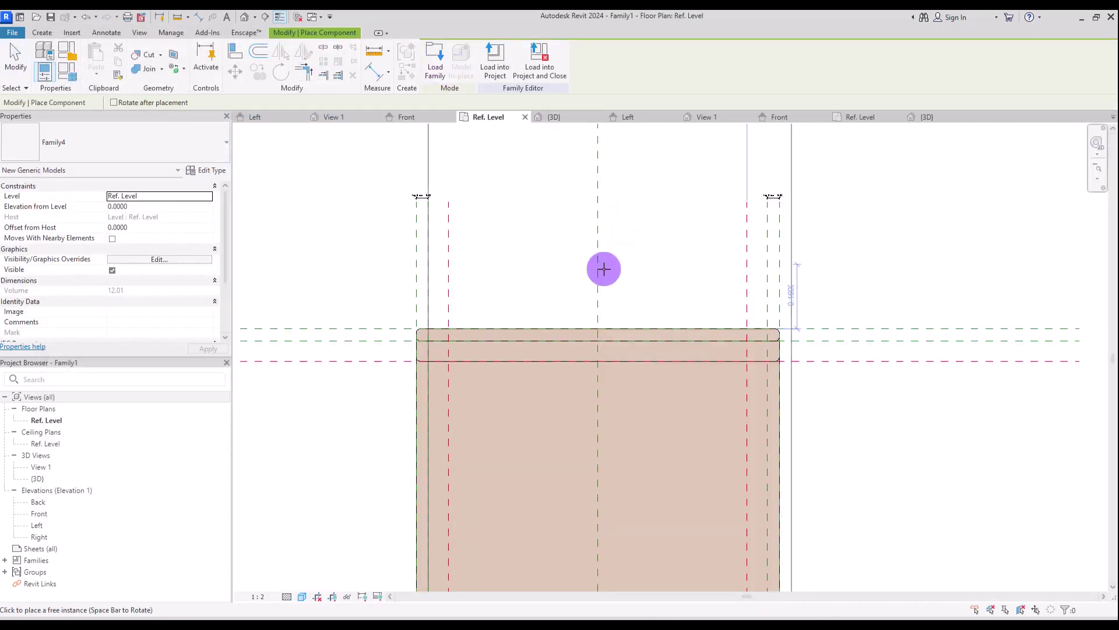
scroll(585, 305, down, 5)
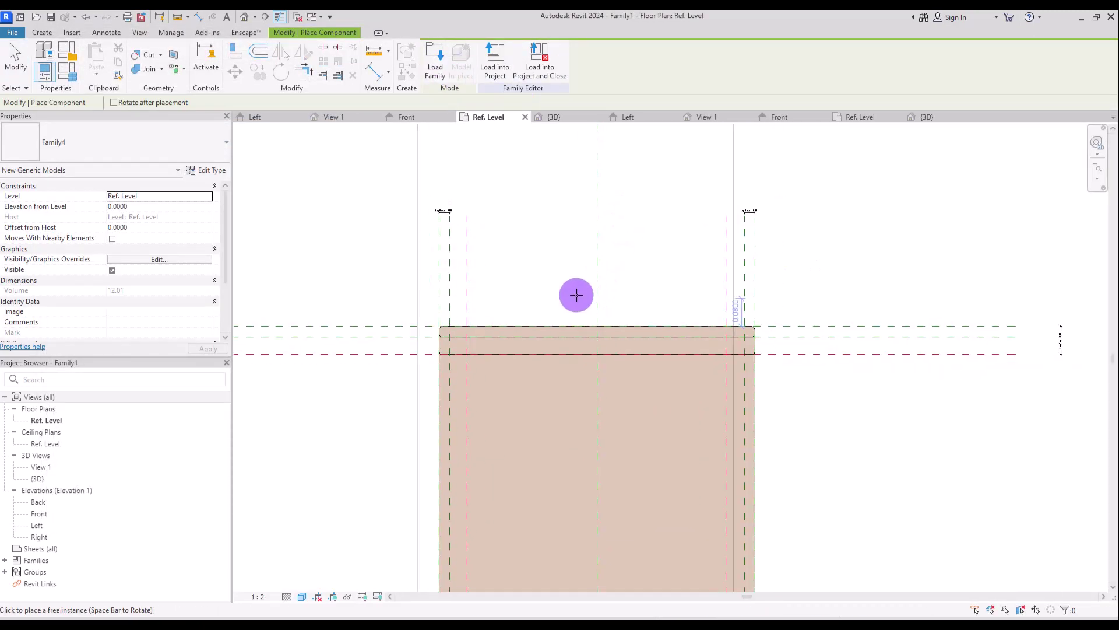
scroll(569, 276, down, 1)
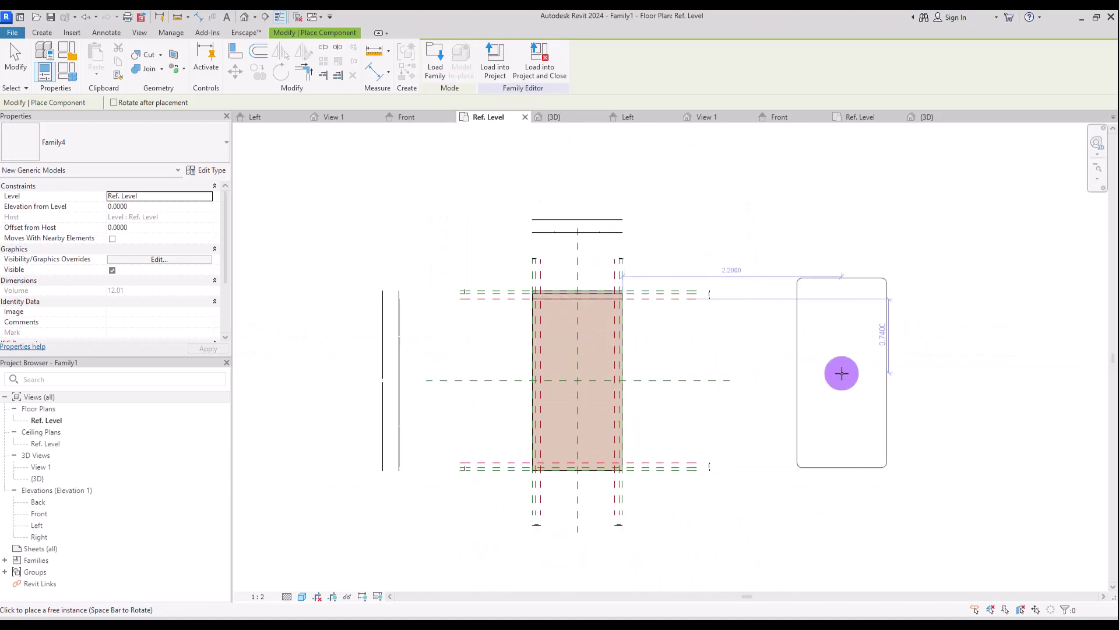
click(842, 372)
key(Escape)
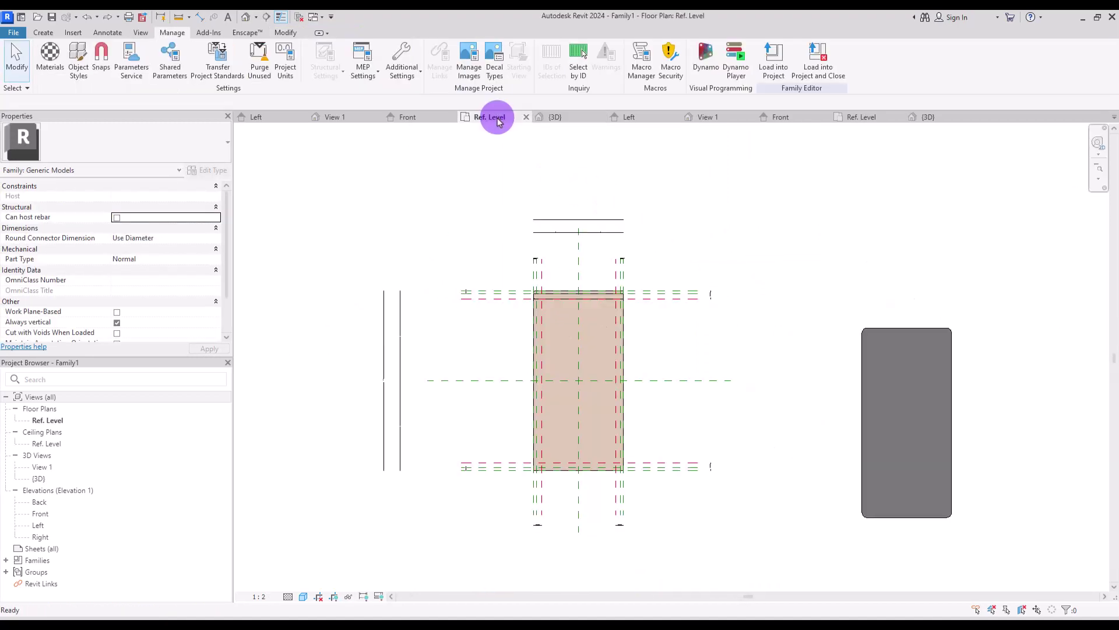
Step: In the bed's Left elevation, align and lock the mattress underside to the reference plane at the top of the bed frame
click(287, 114)
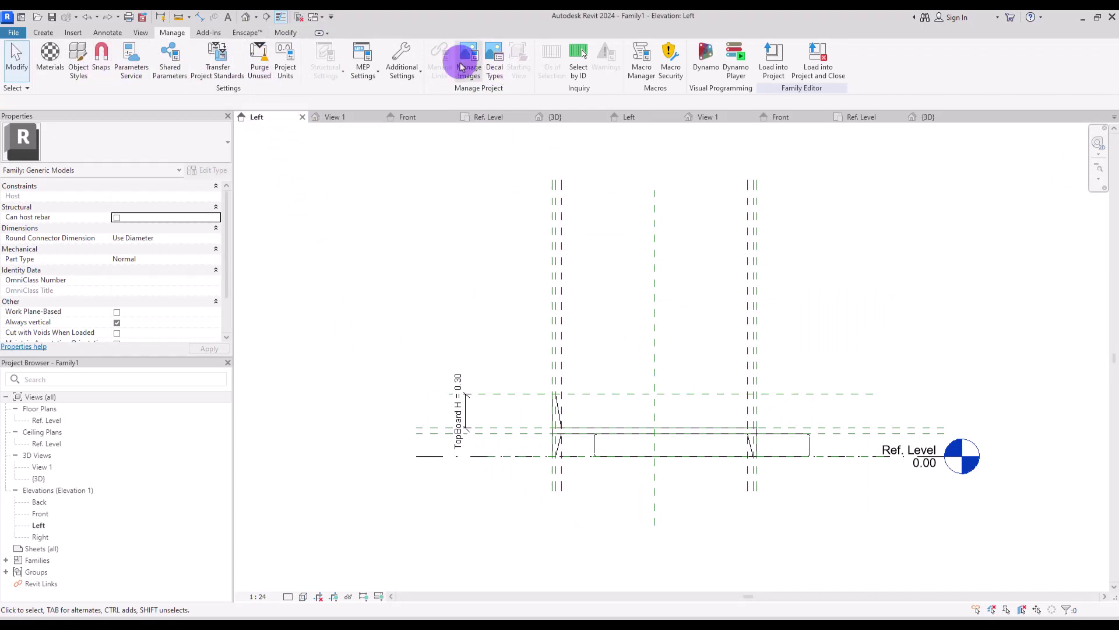
click(285, 32)
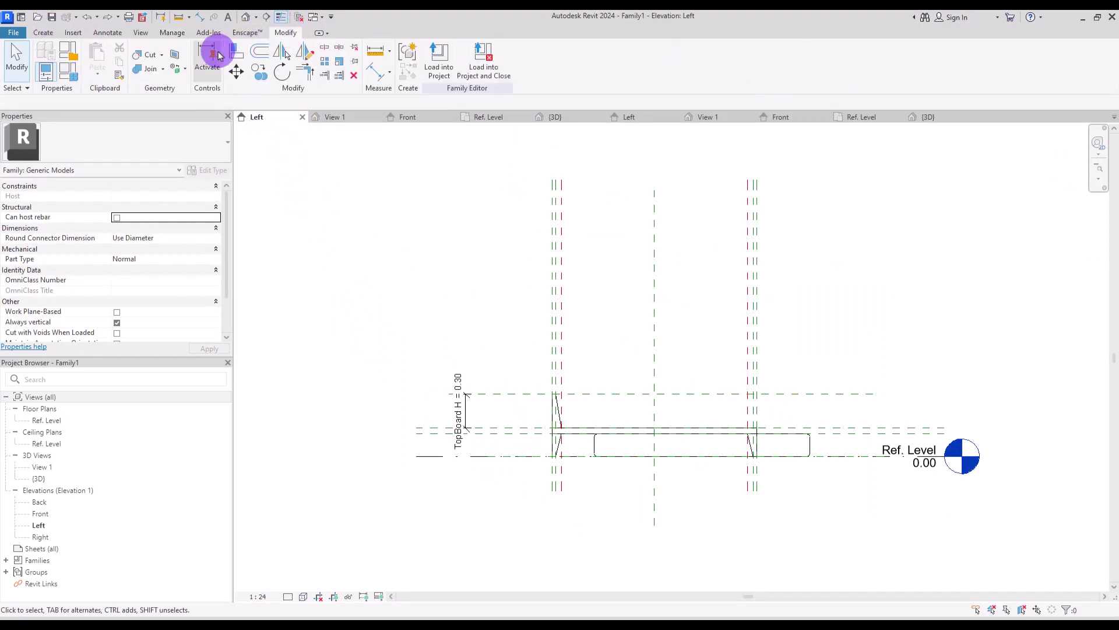
click(236, 51)
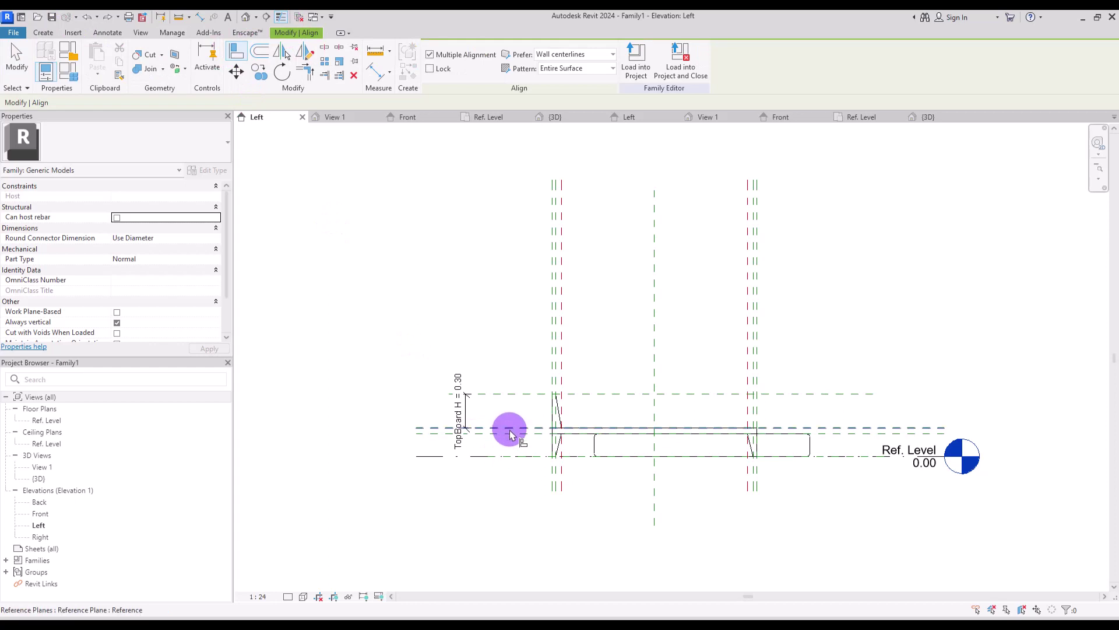
click(510, 431)
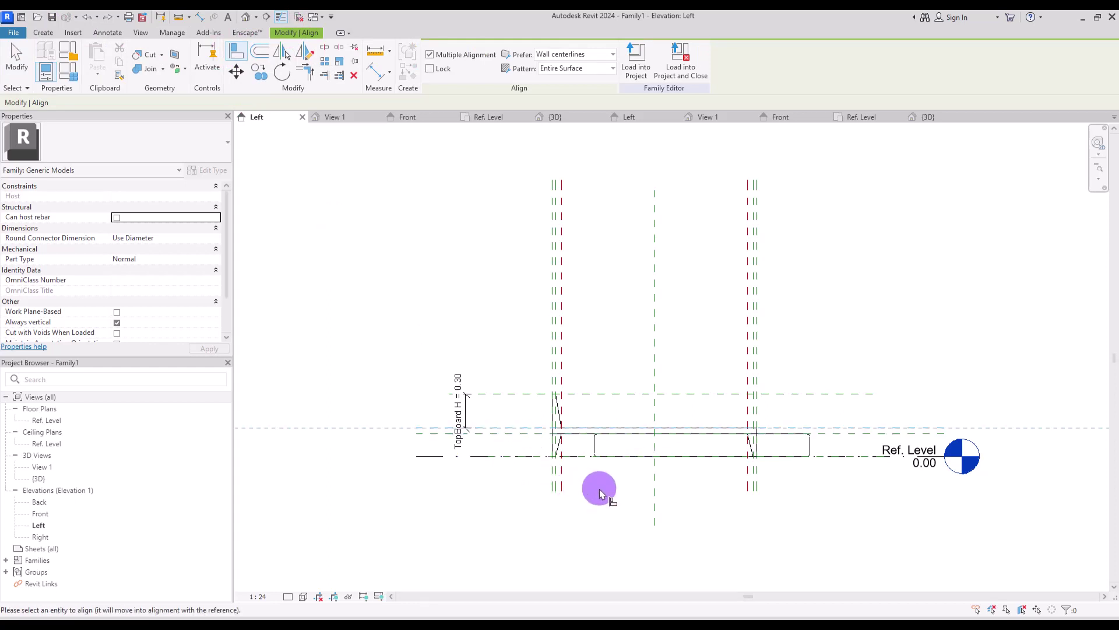
click(674, 458)
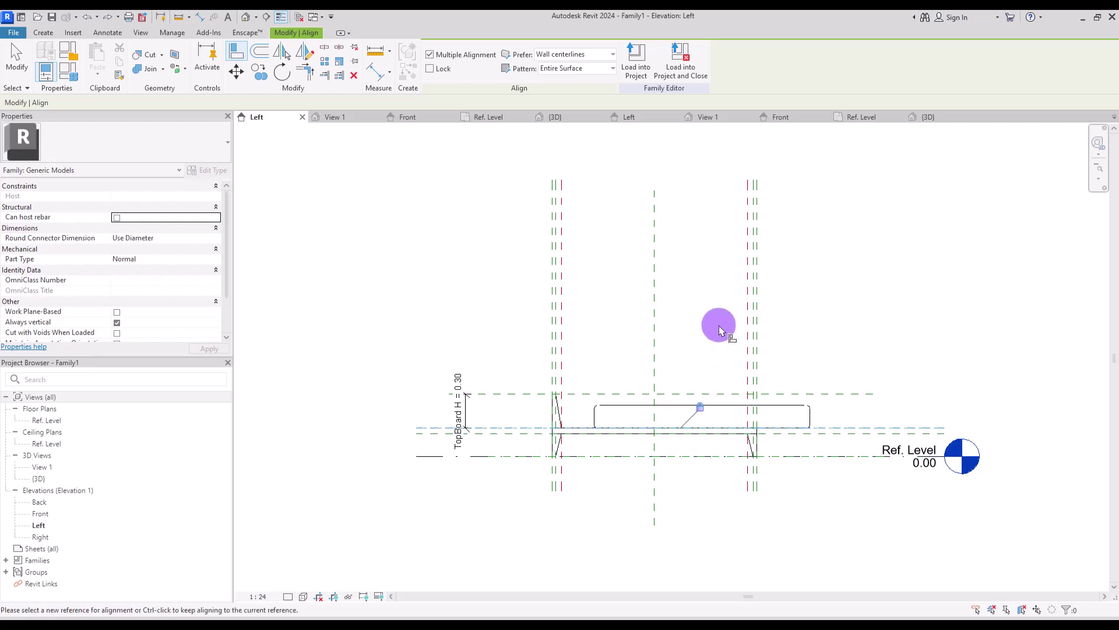
Step: In the bed's Ref. Level plan, align and lock the mattress centreline to the bed's vertical centre reference plane
click(498, 118)
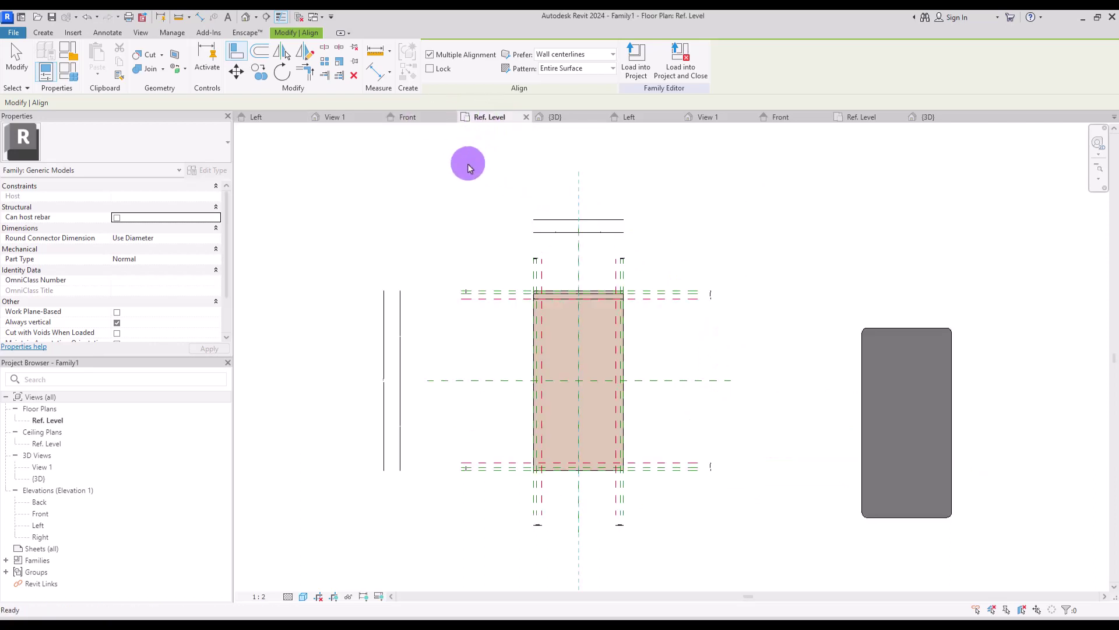
key(Escape)
click(235, 53)
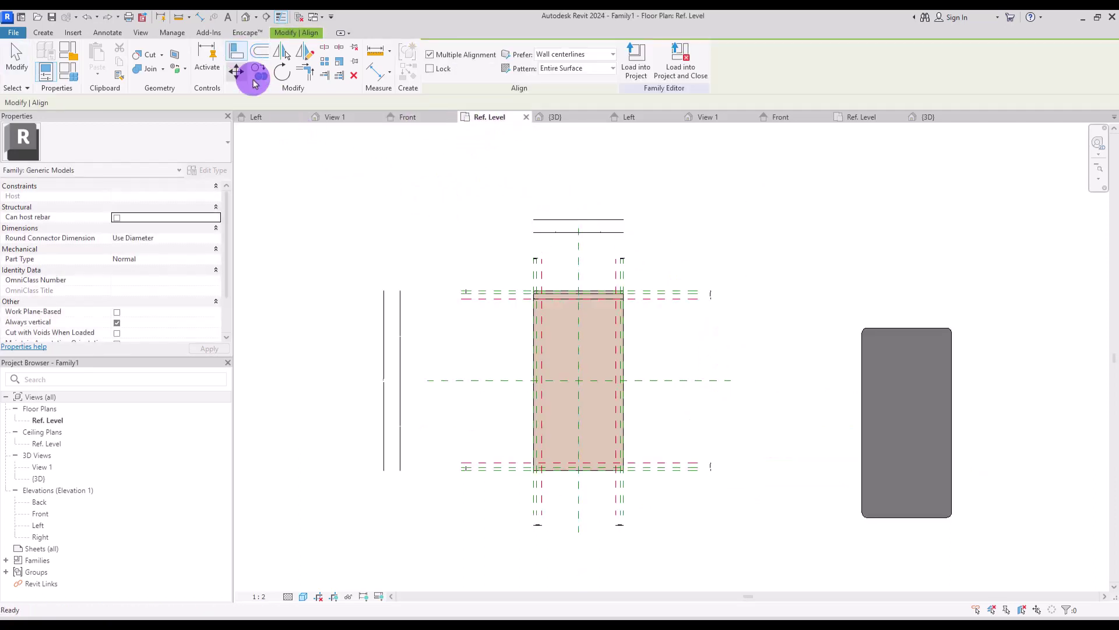
click(579, 334)
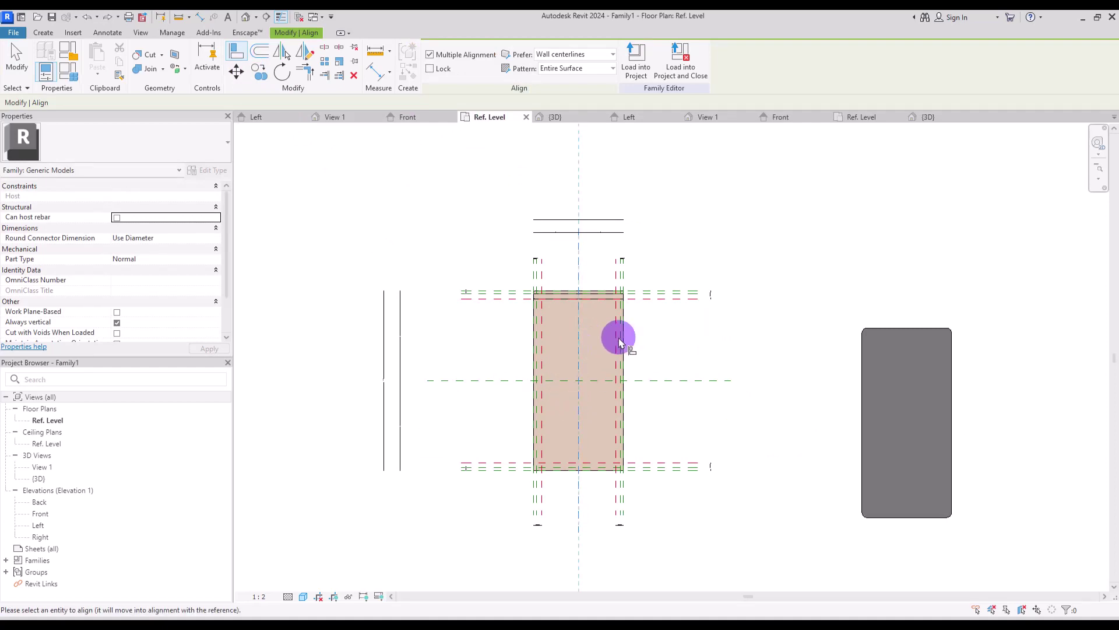
click(908, 378)
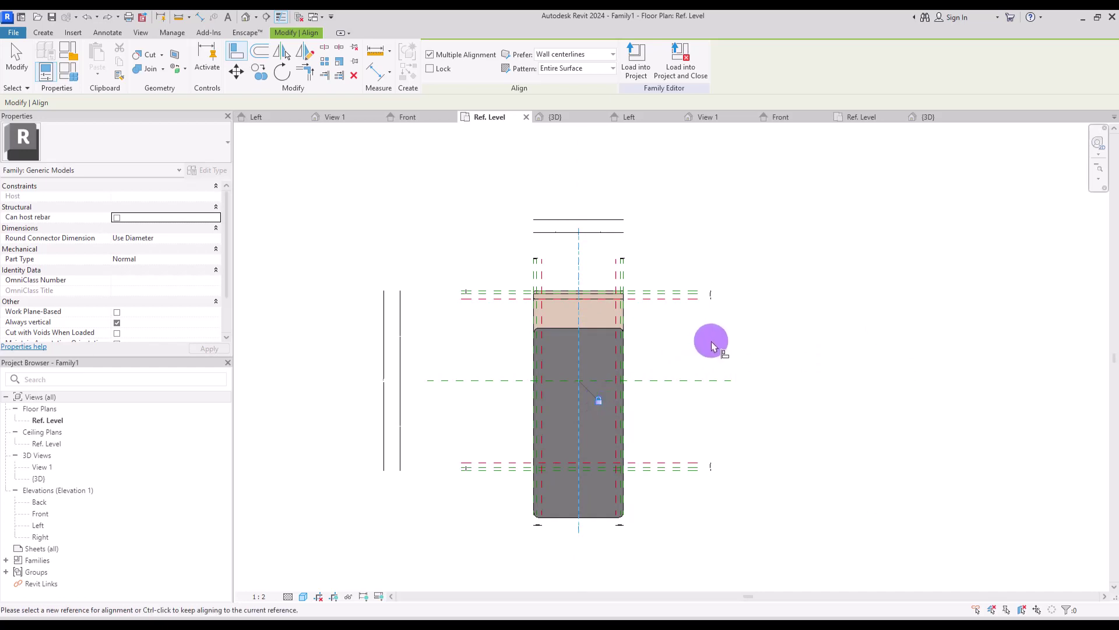
key(Escape)
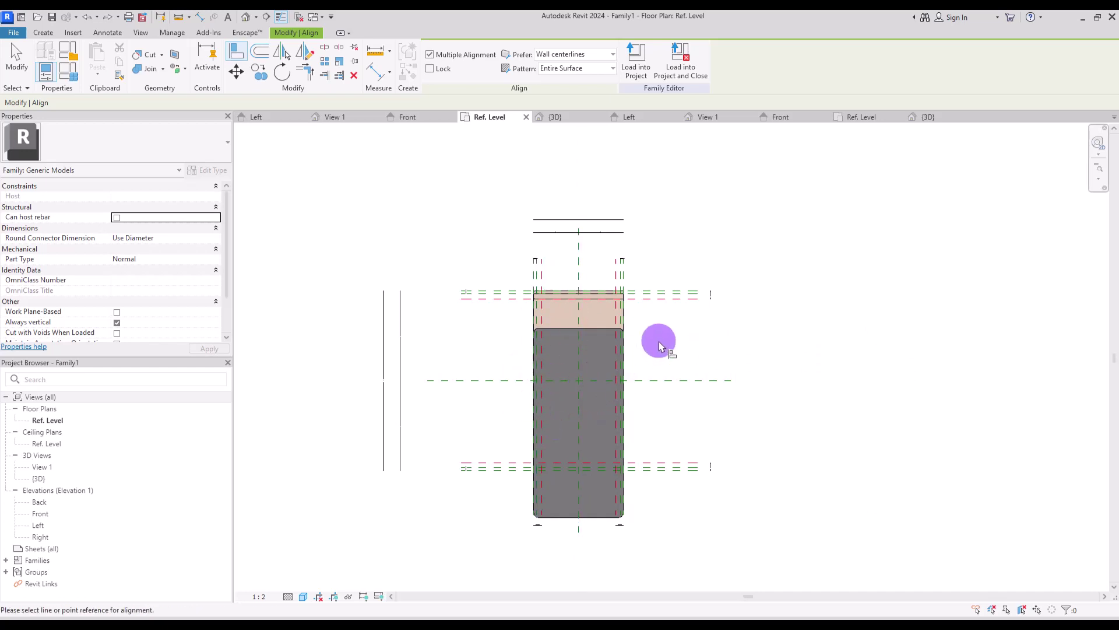
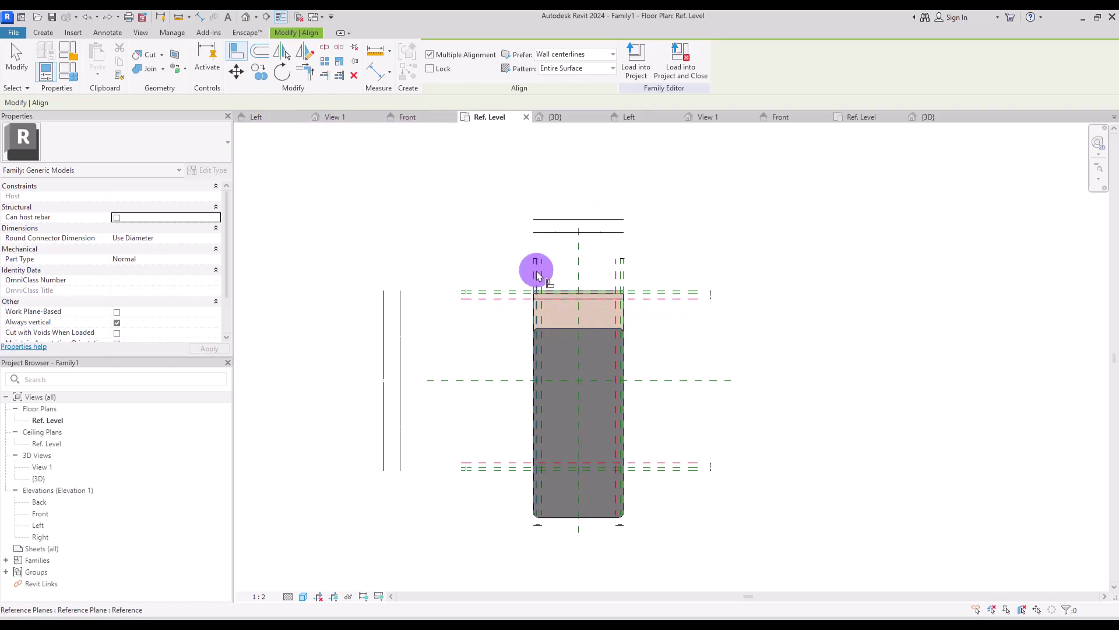
Step: Align and lock the mattress's head end to the reference plane at the headboard's inner face, and view the bed in 3D
click(558, 294)
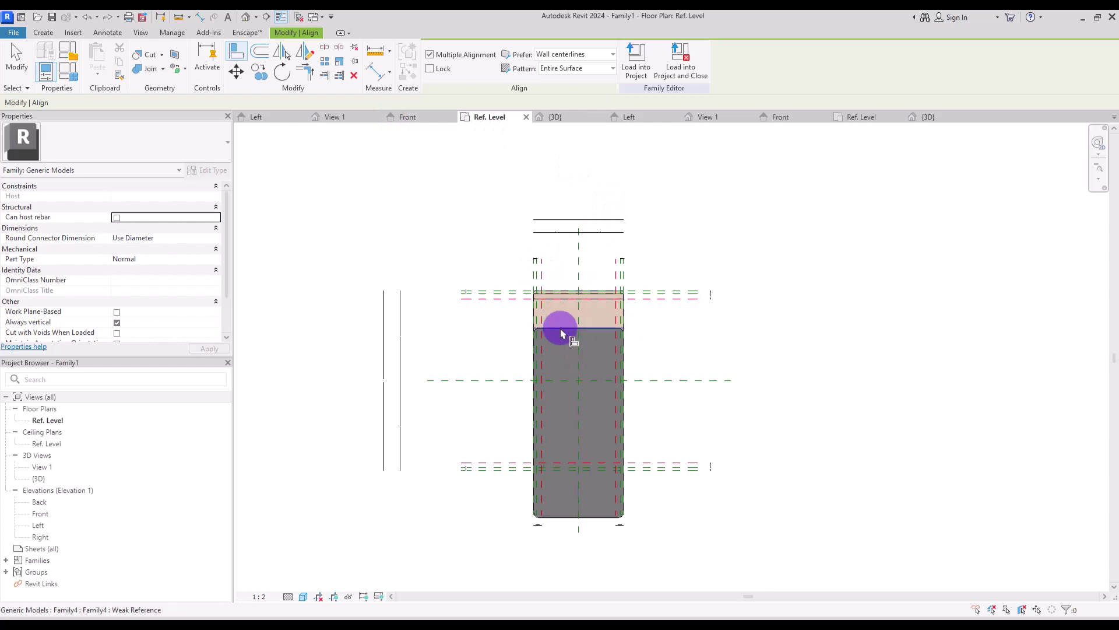
click(669, 301)
click(669, 301)
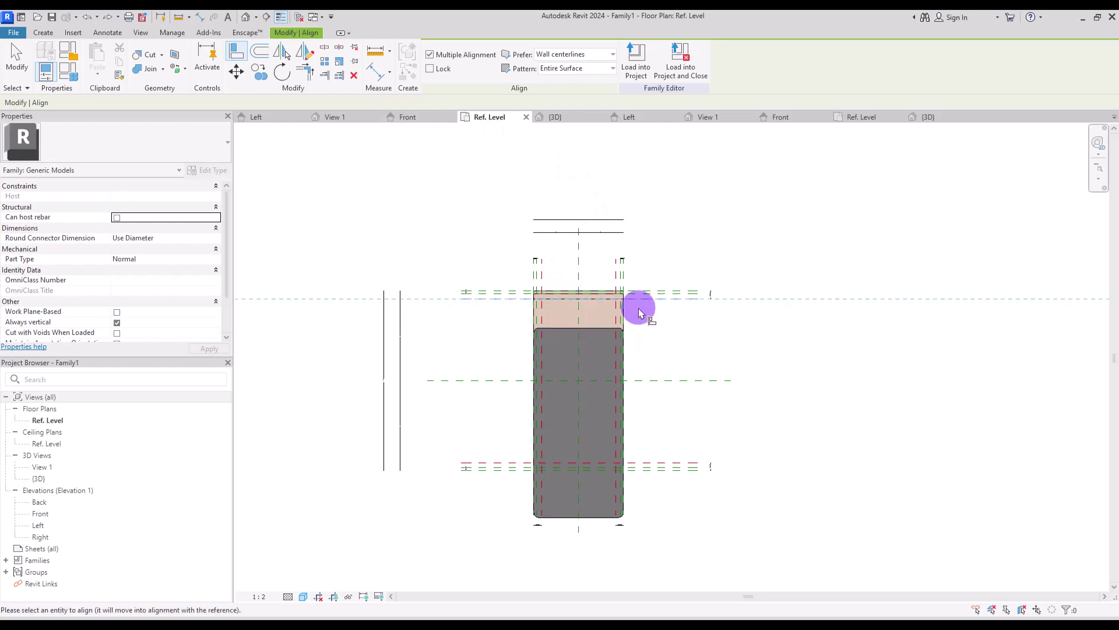
click(585, 330)
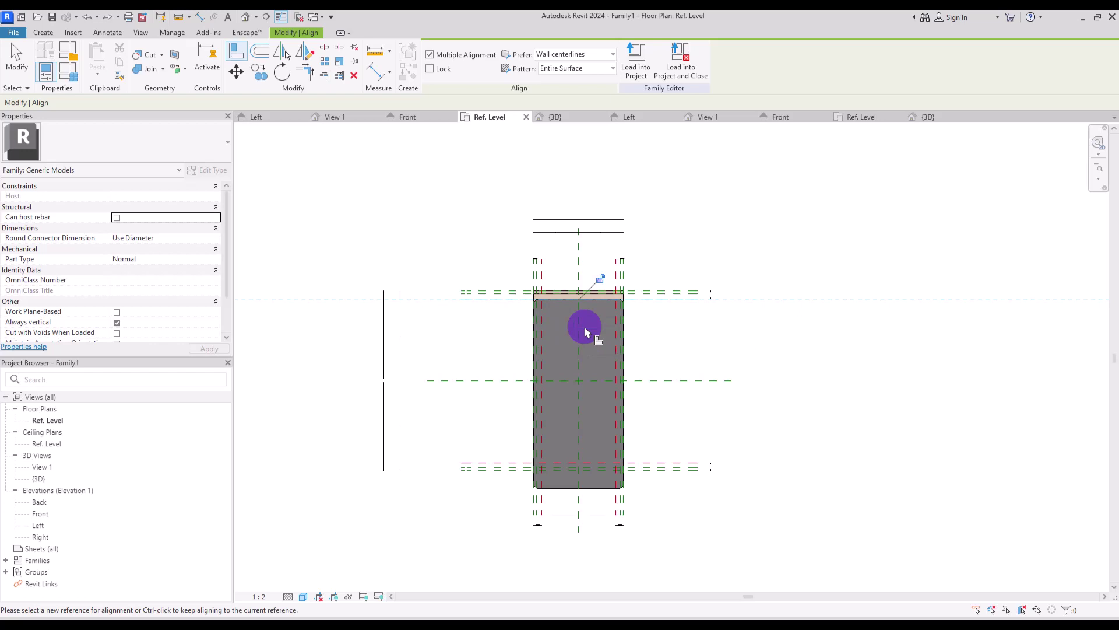
click(601, 280)
key(ctrl+Tab)
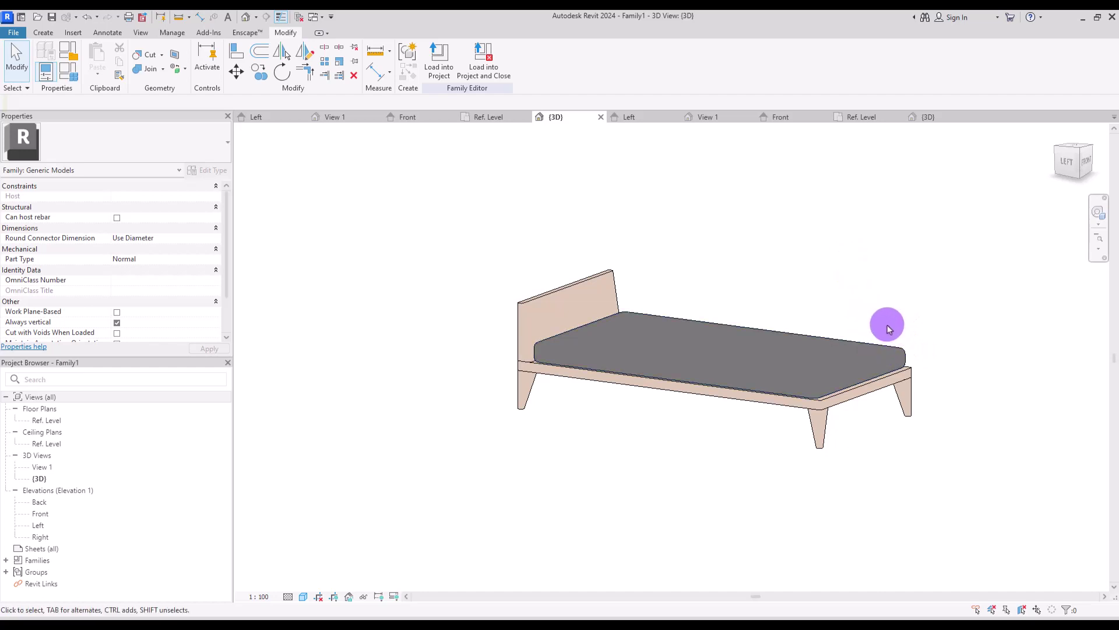
Step: In the mattress family's Front elevation, start a solid sweep and pick its path lines from the two side and the upper reference planes
click(930, 117)
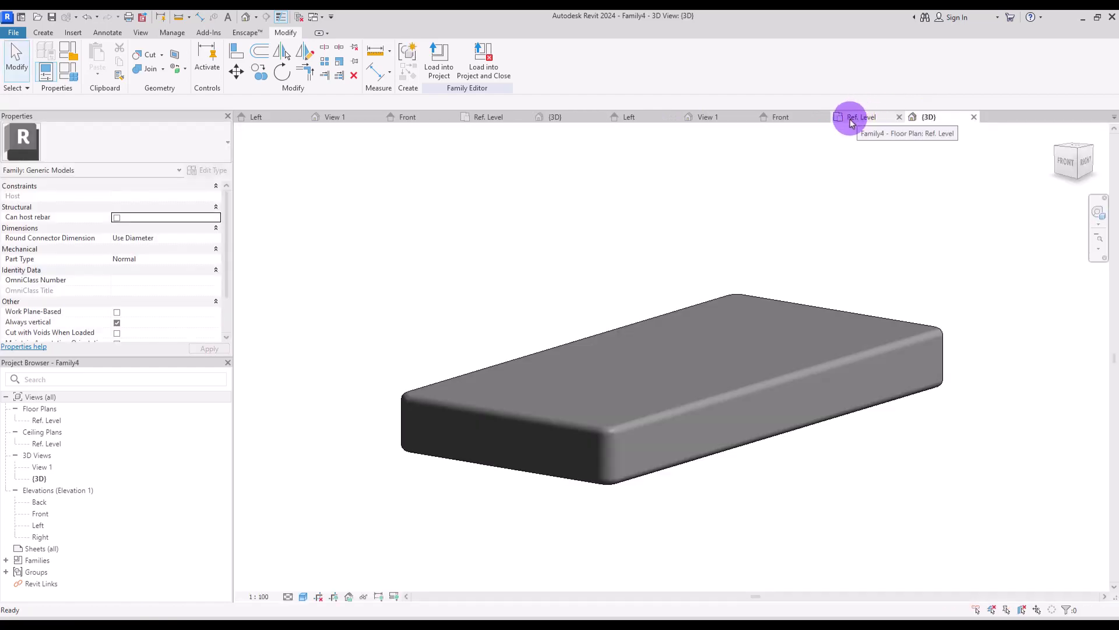
click(784, 119)
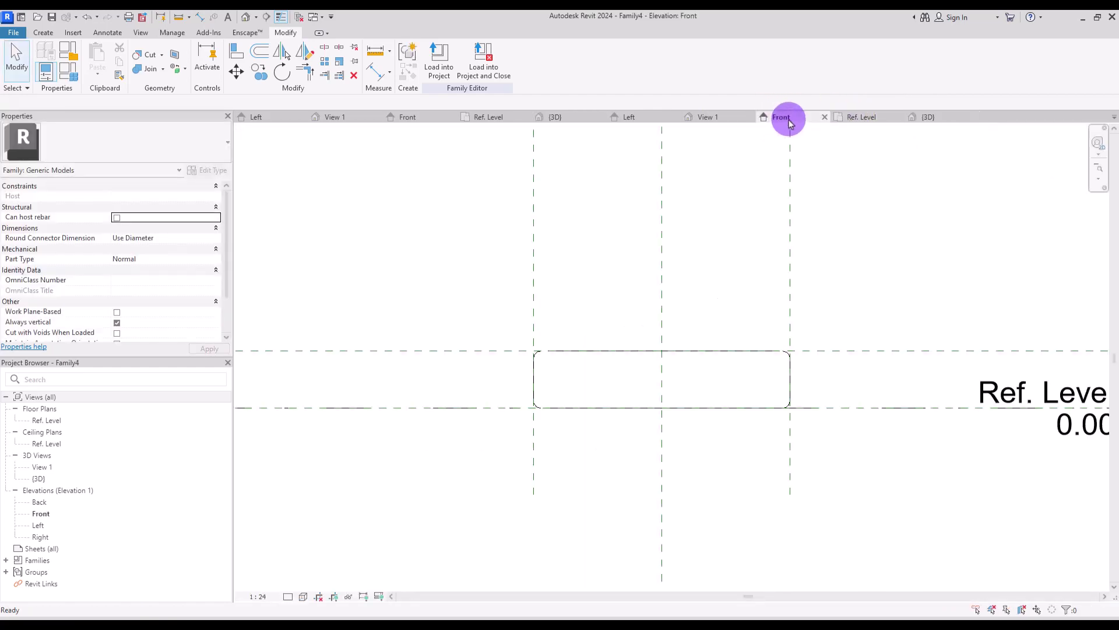
click(44, 33)
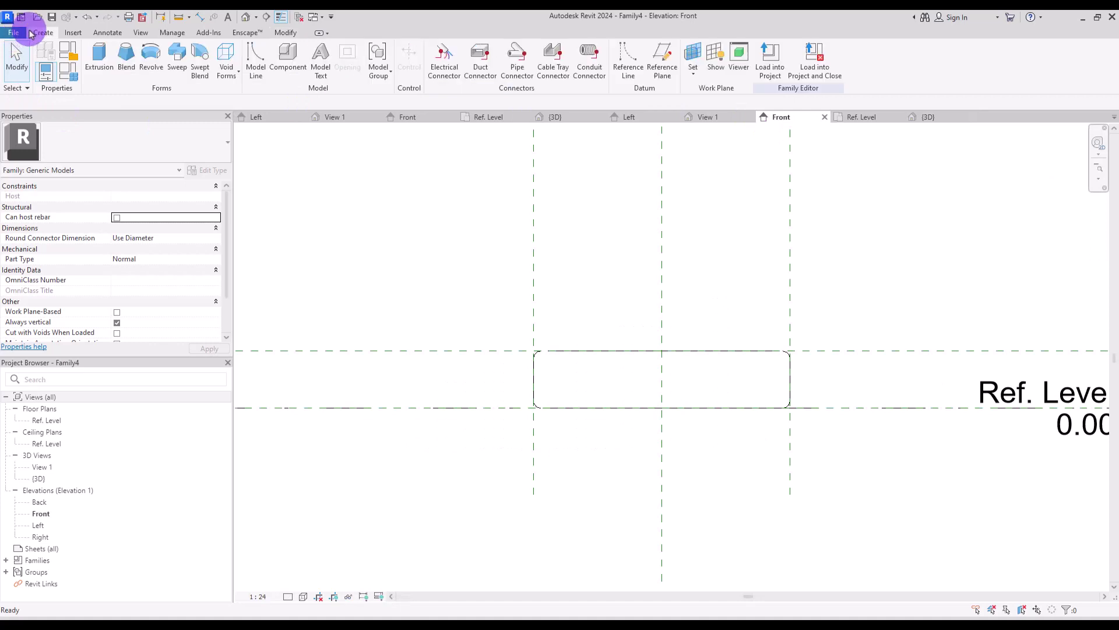
click(172, 61)
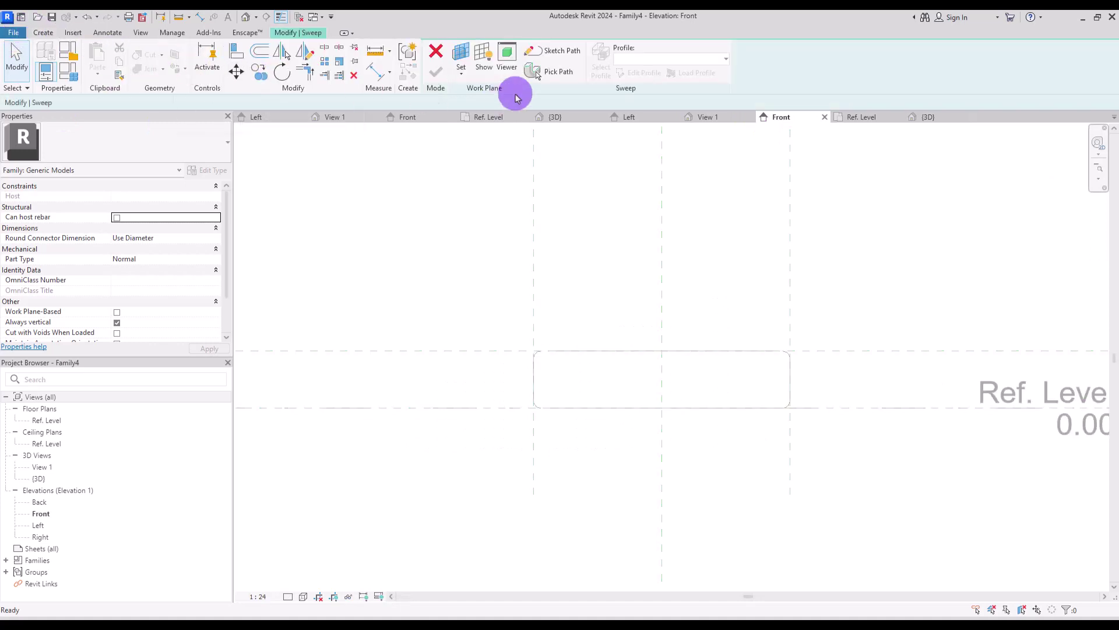
click(549, 58)
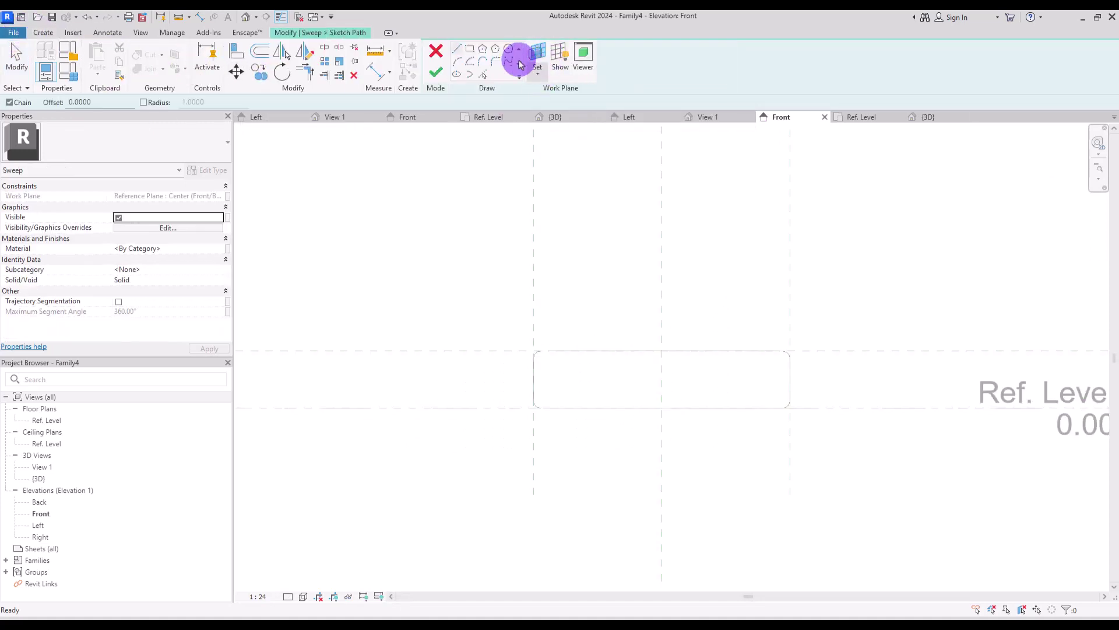
click(483, 74)
click(533, 233)
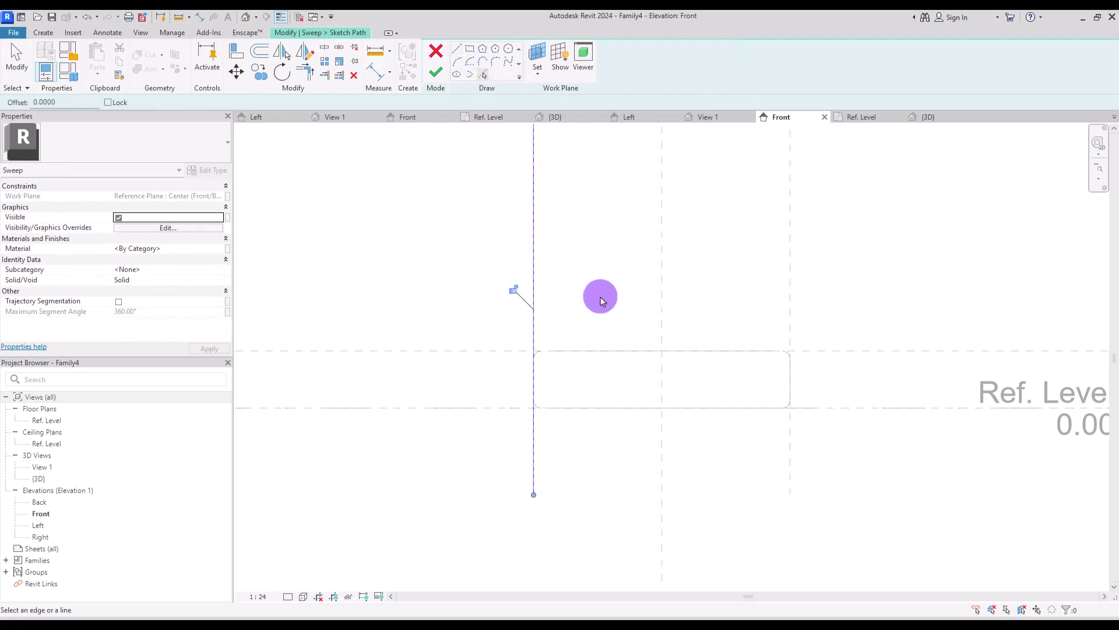
click(484, 350)
click(788, 325)
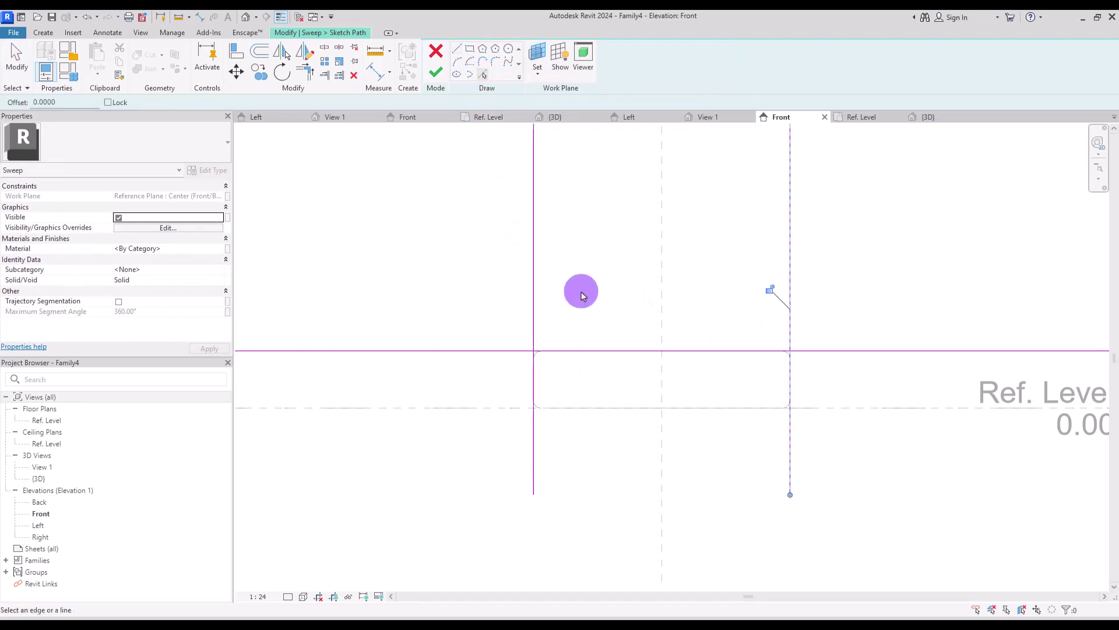
Step: Trim the sweep path lines to meet at the two upper corners of the mattress outline
click(305, 72)
click(529, 369)
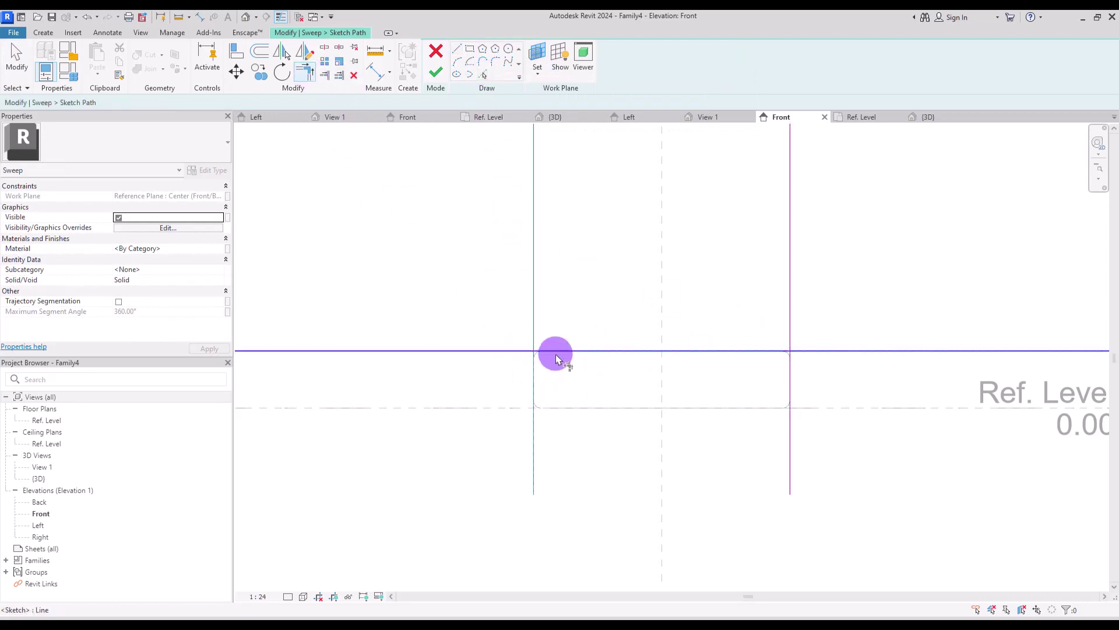
click(559, 352)
click(740, 352)
click(789, 370)
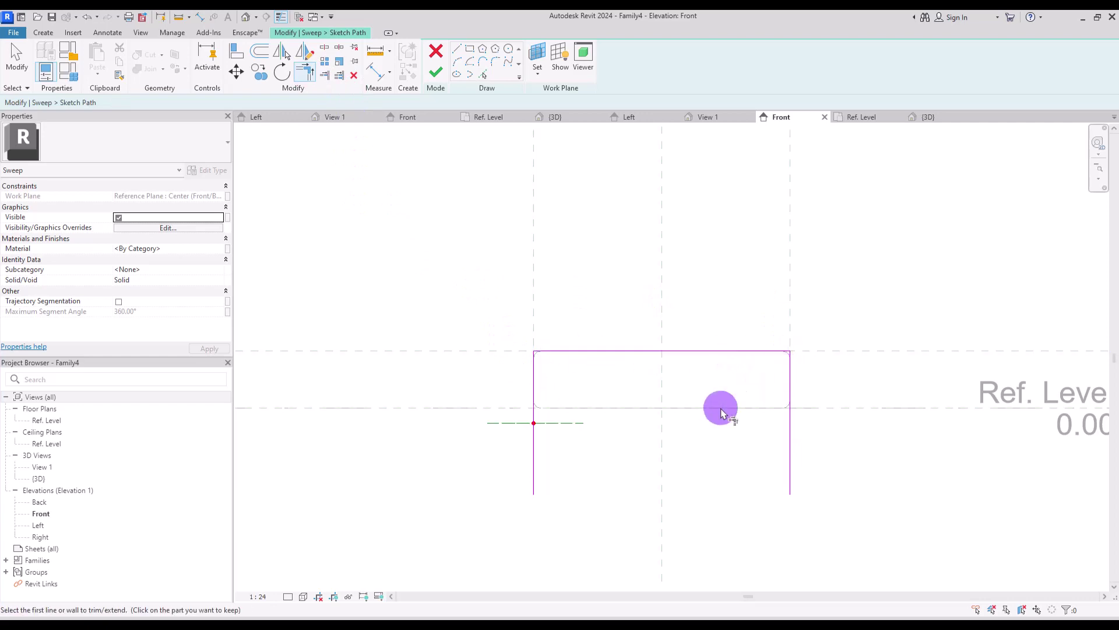
Step: Align the lower ends of both vertical sweep path lines to the horizontal reference plane at the mattress underside, and lock them
key(a)
key(l)
click(492, 408)
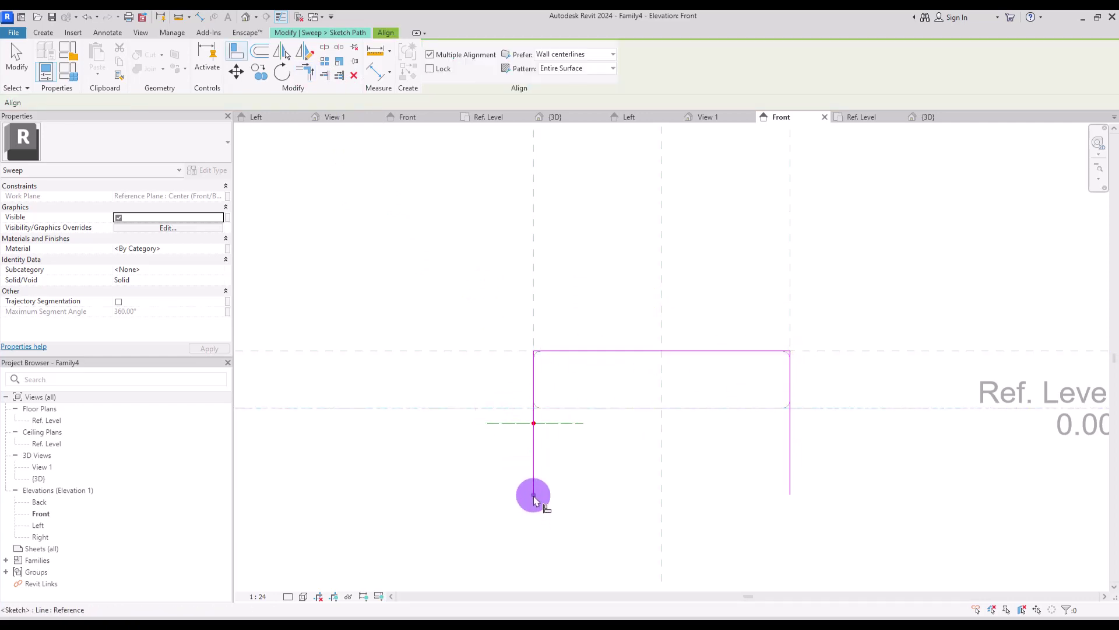
click(534, 496)
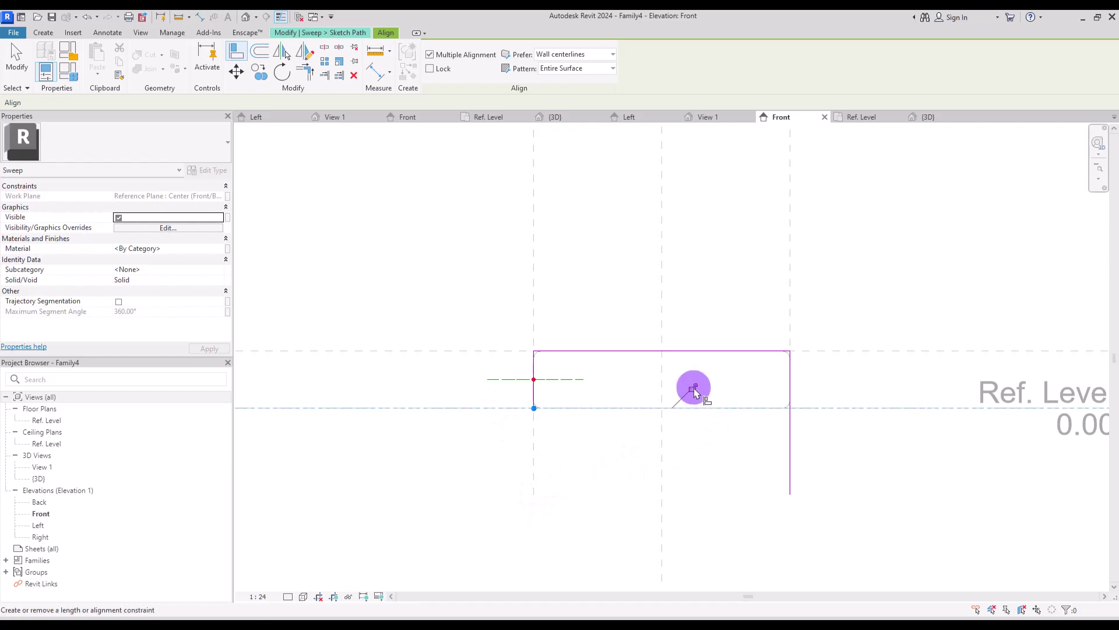
click(863, 407)
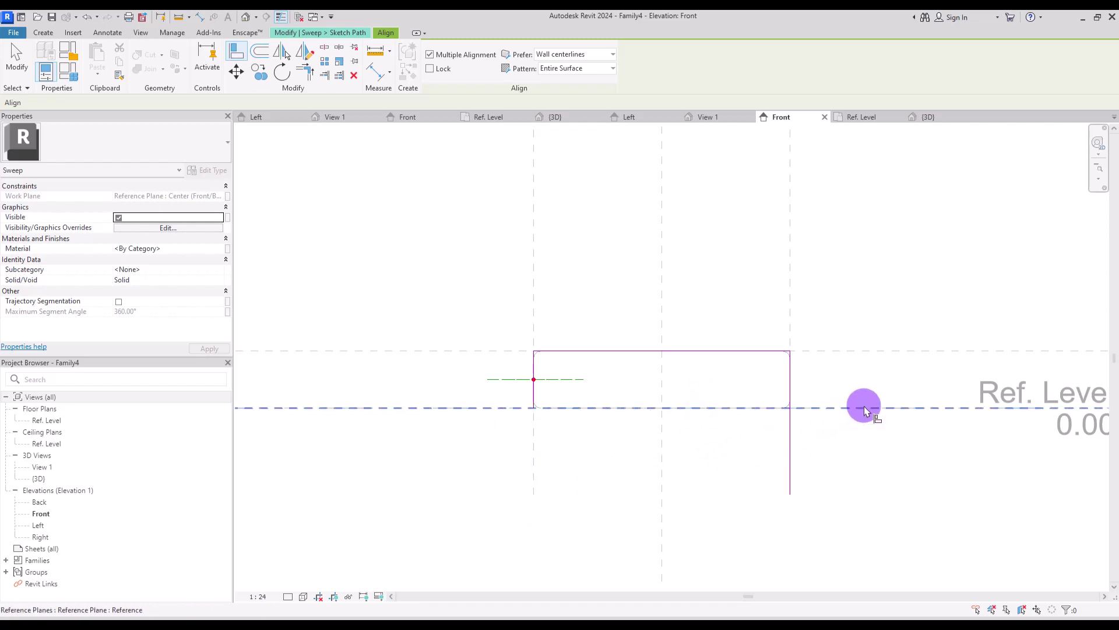
click(789, 492)
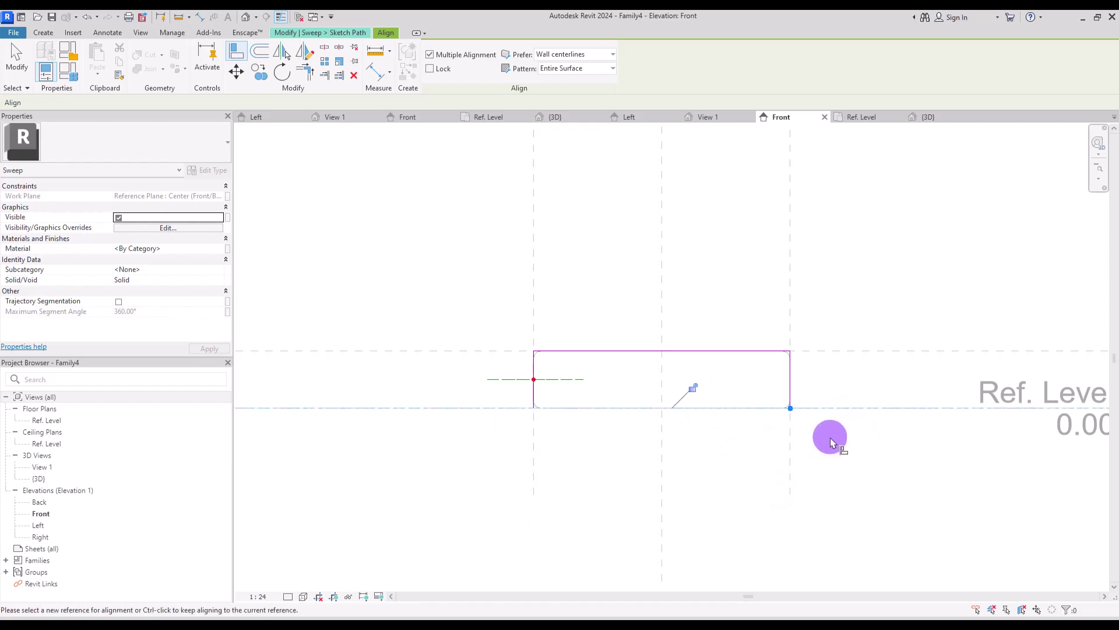
key(Escape)
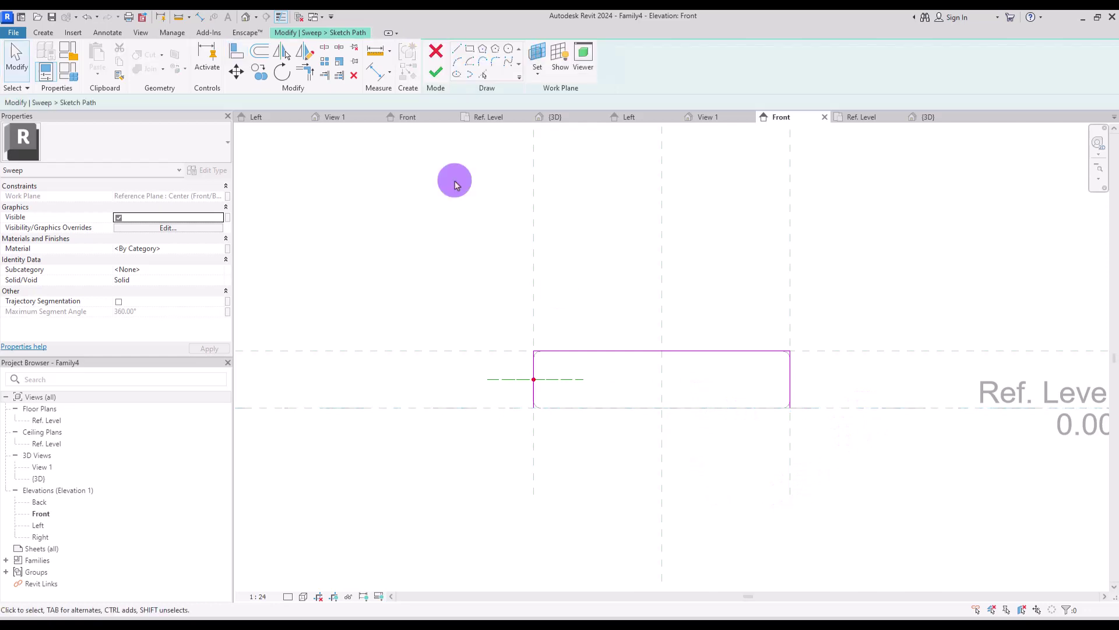
Step: Finish the sweep path and, in the Ref. Level plan, draw a straight profile line about 0.26 long along the mattress's side reference plane
click(414, 59)
click(638, 72)
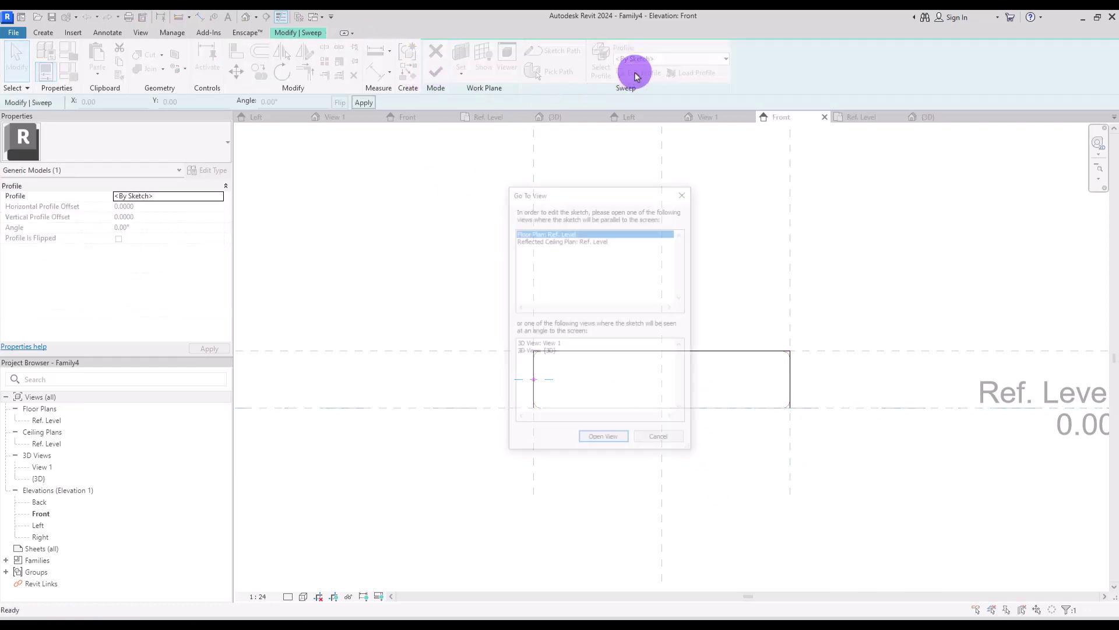
click(617, 443)
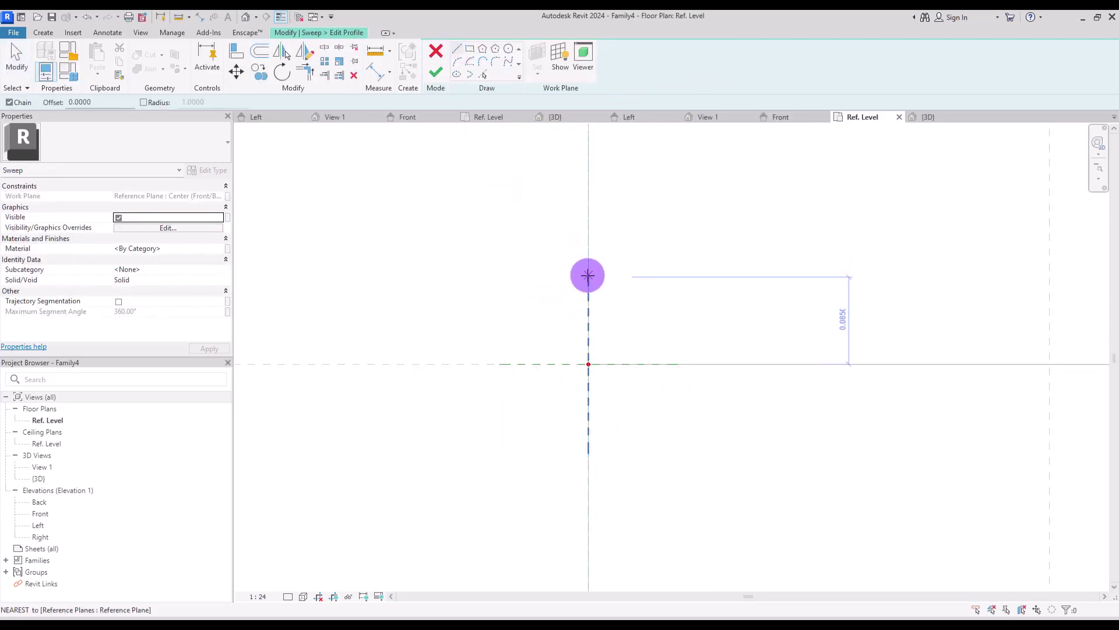
click(587, 231)
click(582, 497)
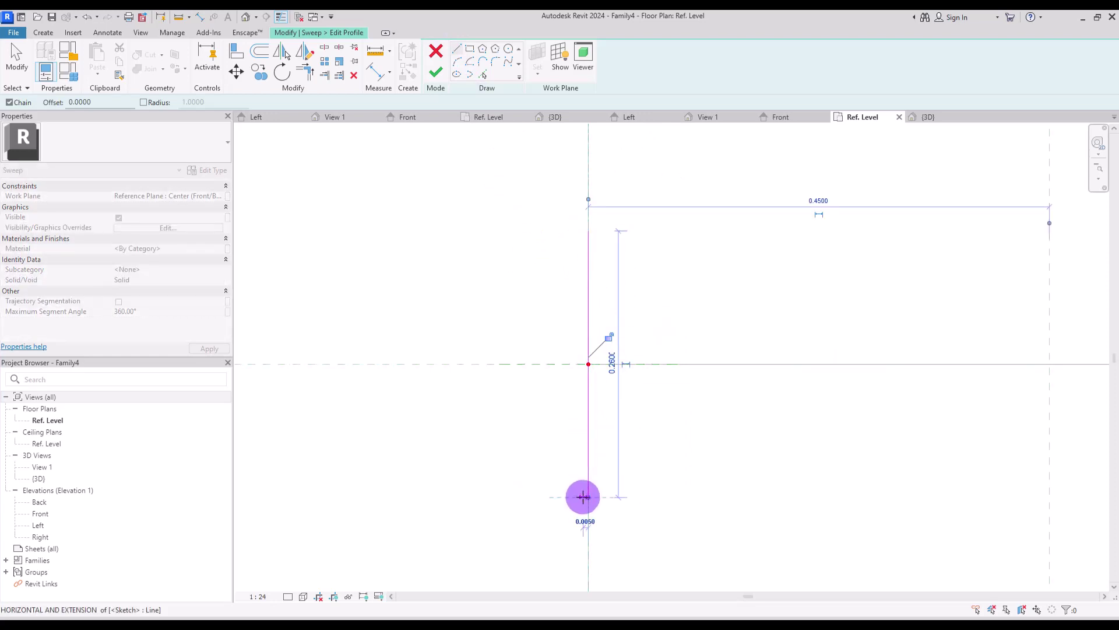
key(Escape)
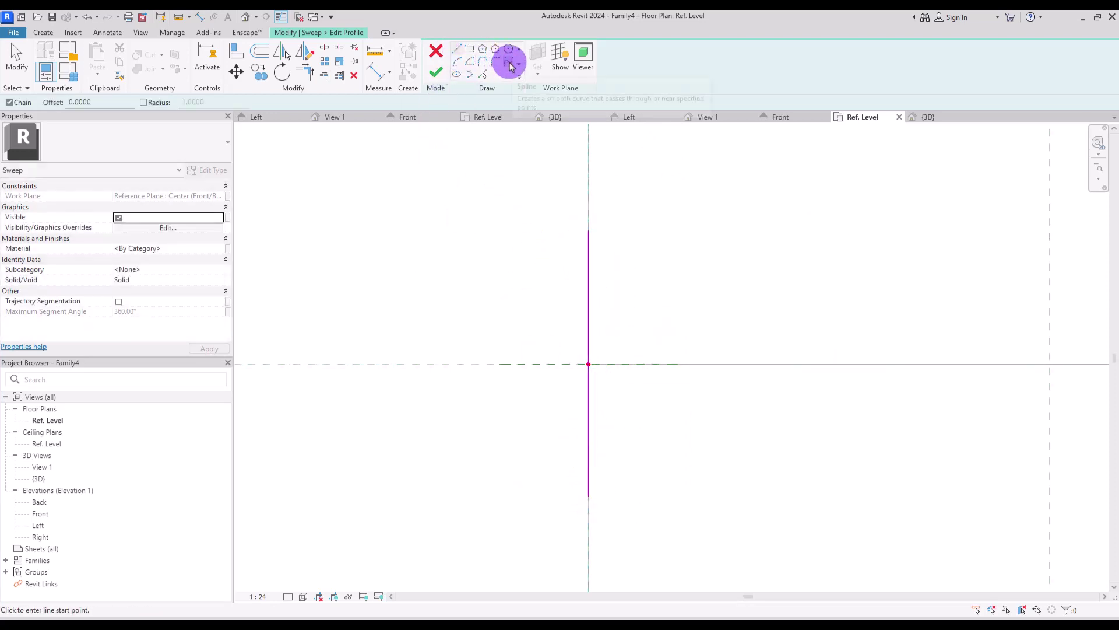
Step: Close the sweep profile with a wavy spline bulging outside the mattress, running from the line's lower end to its upper end
click(510, 66)
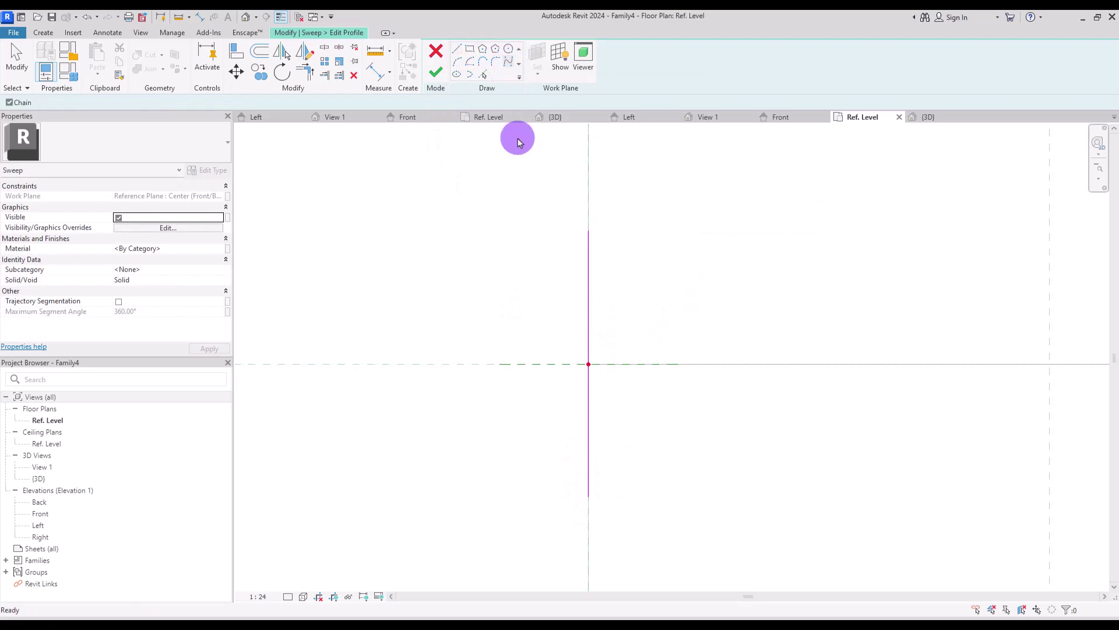
click(581, 497)
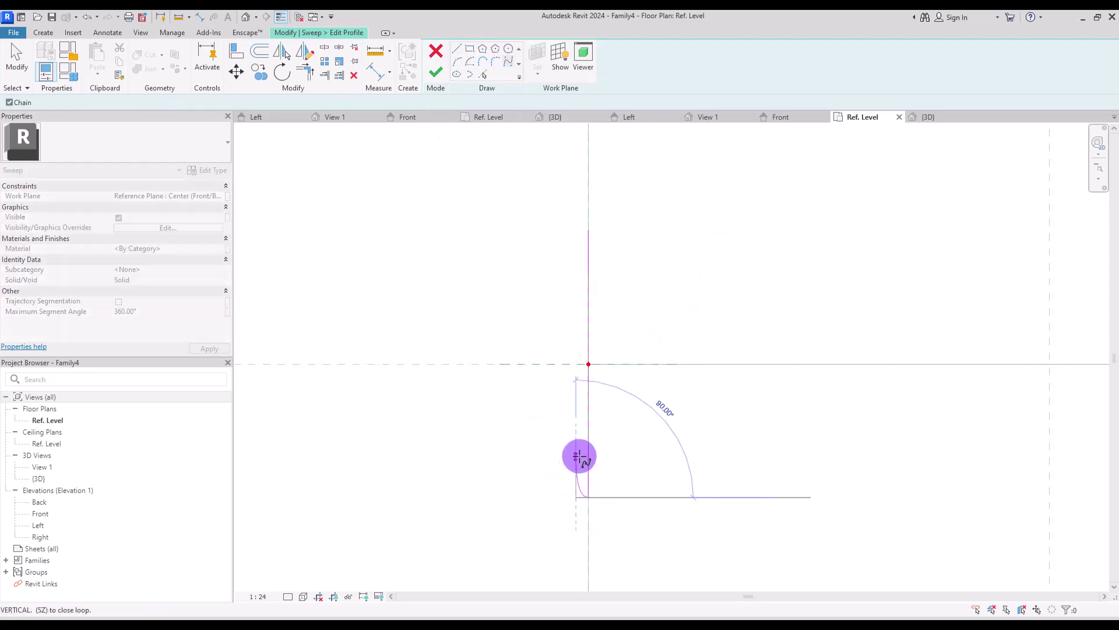
click(570, 415)
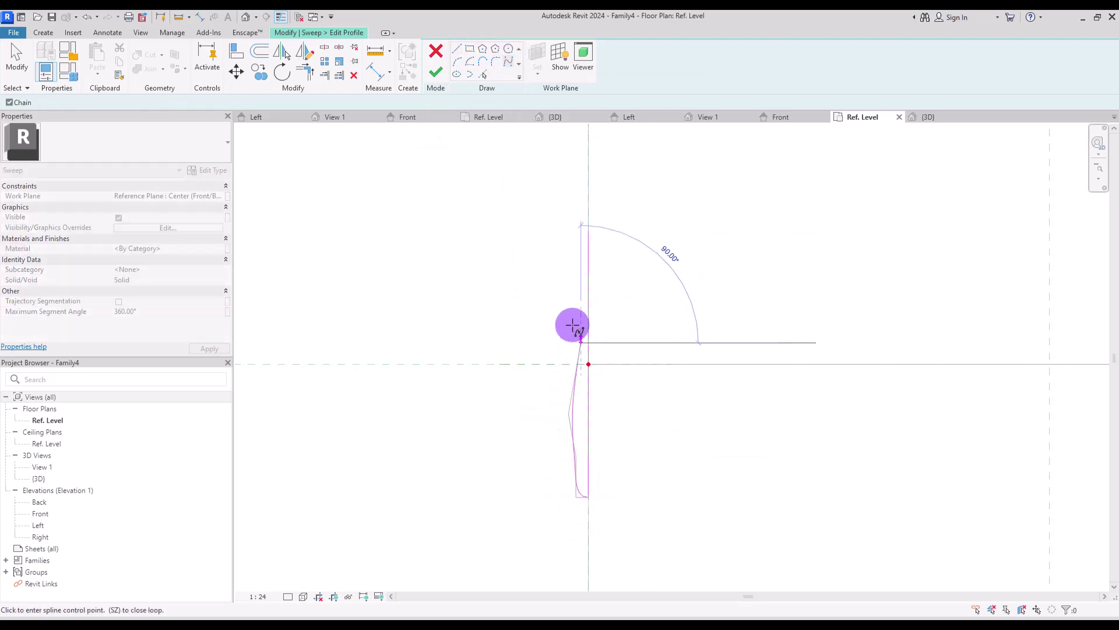
click(588, 231)
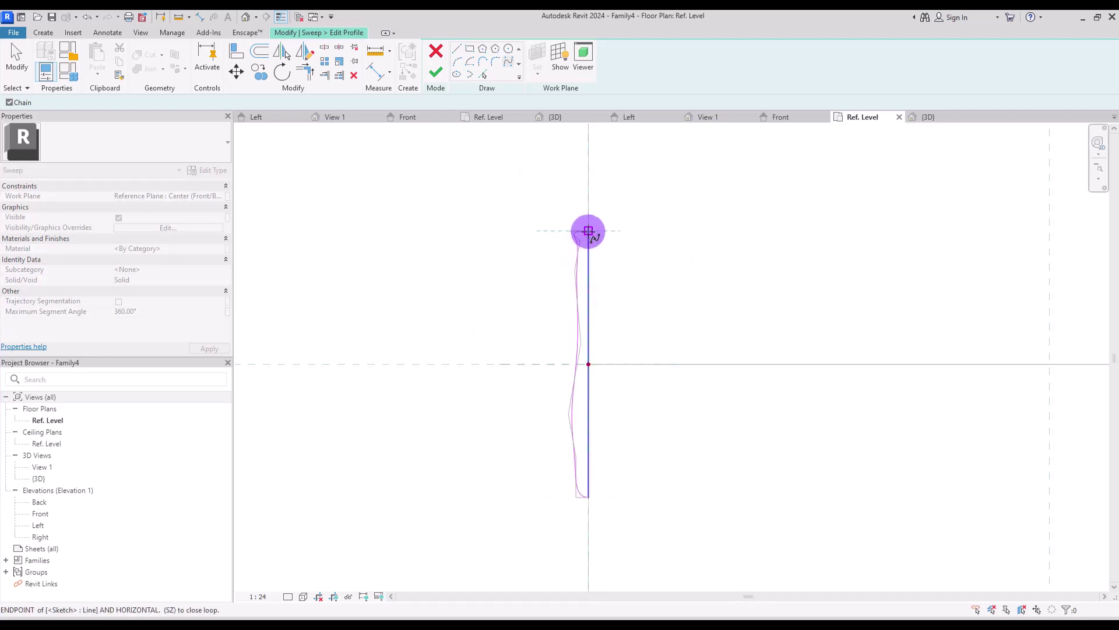
click(589, 230)
key(Escape)
key(Escape)
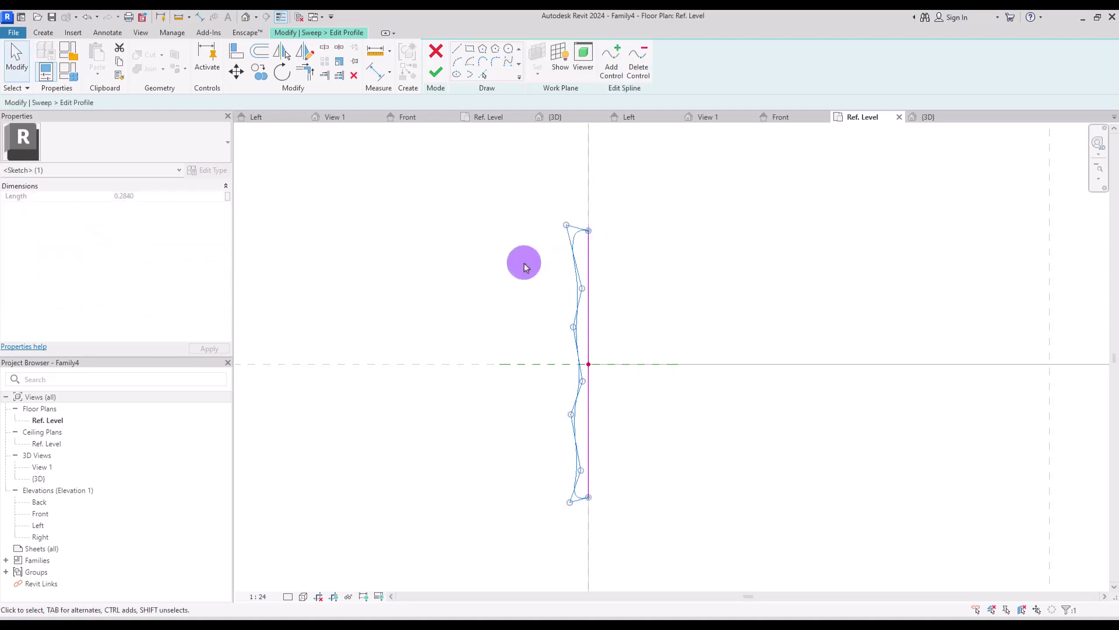
Step: Finish the profile and the sweep, and inspect the resulting band across the mattress in the 3D view
click(435, 74)
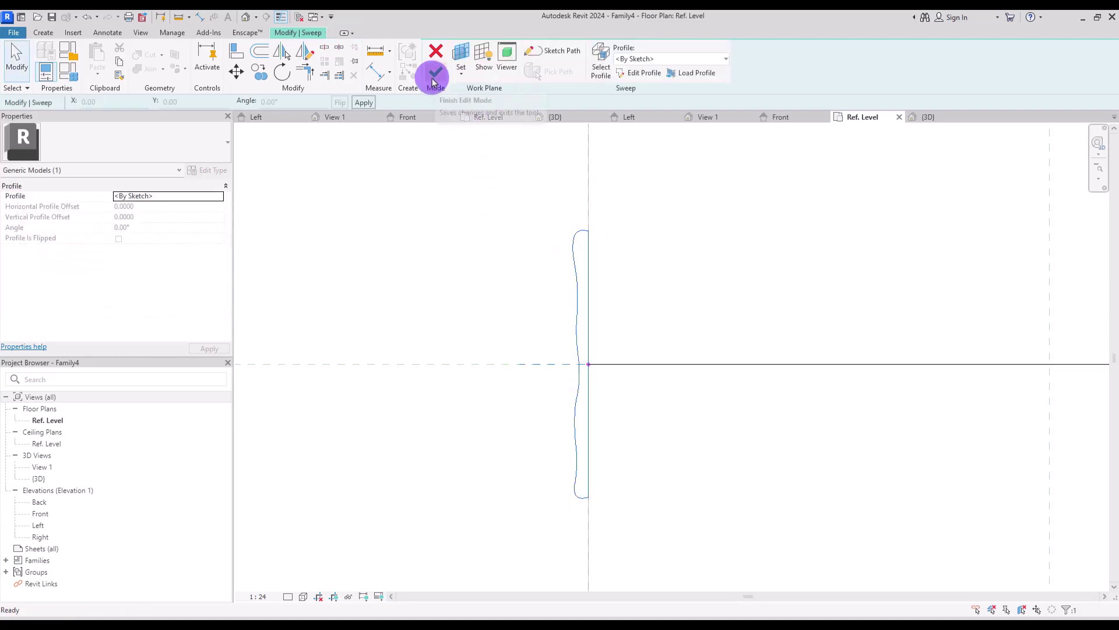
click(434, 76)
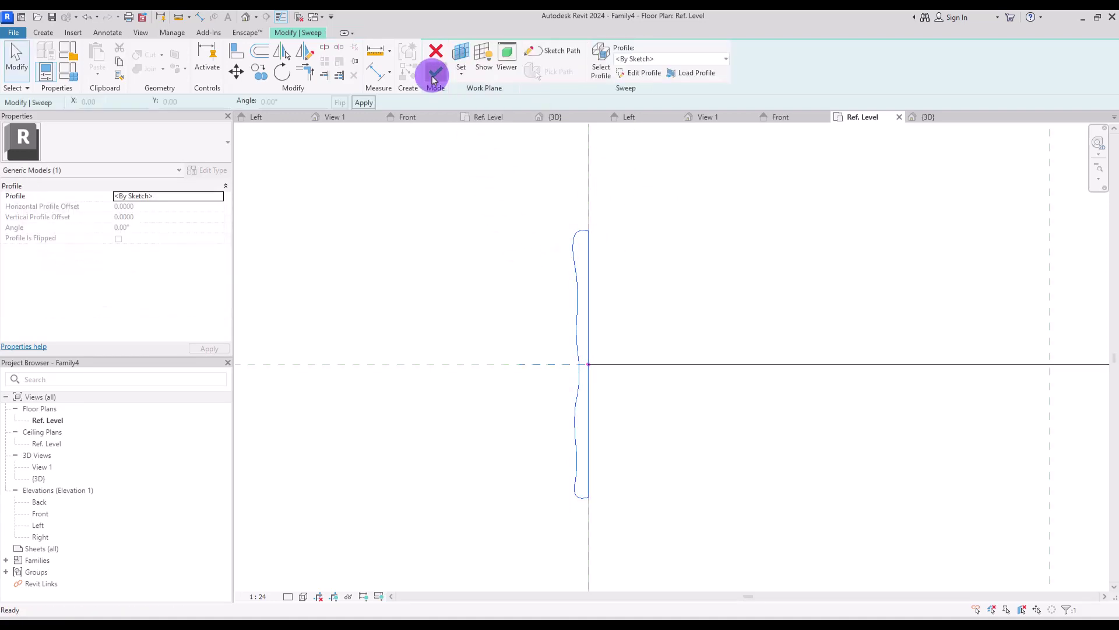
click(953, 122)
click(886, 504)
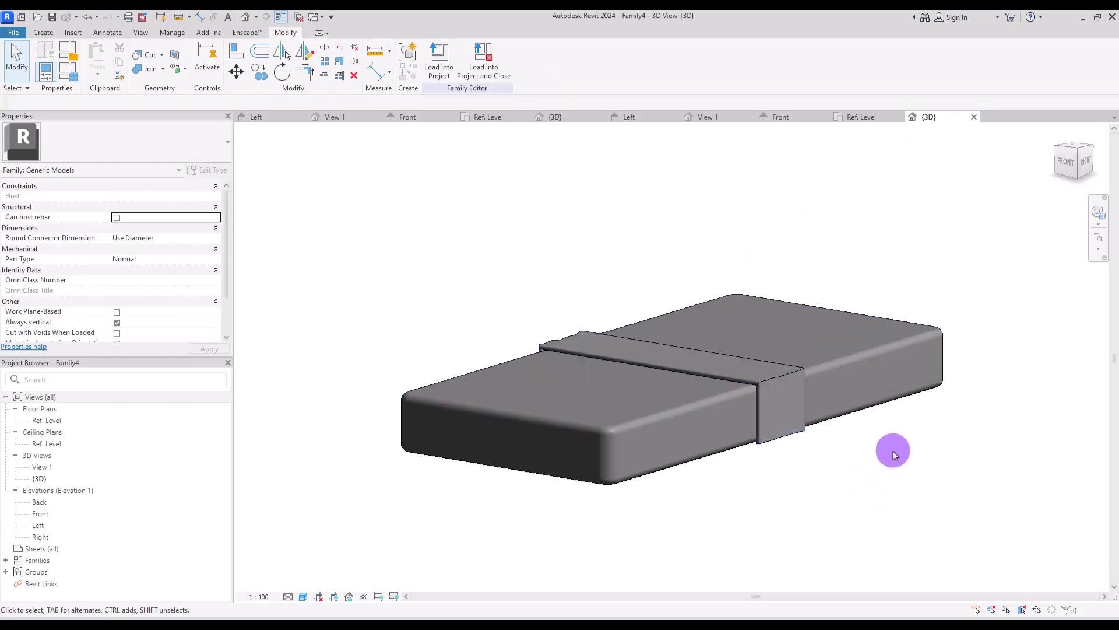
shift+middle_drag(902, 452, 804, 225)
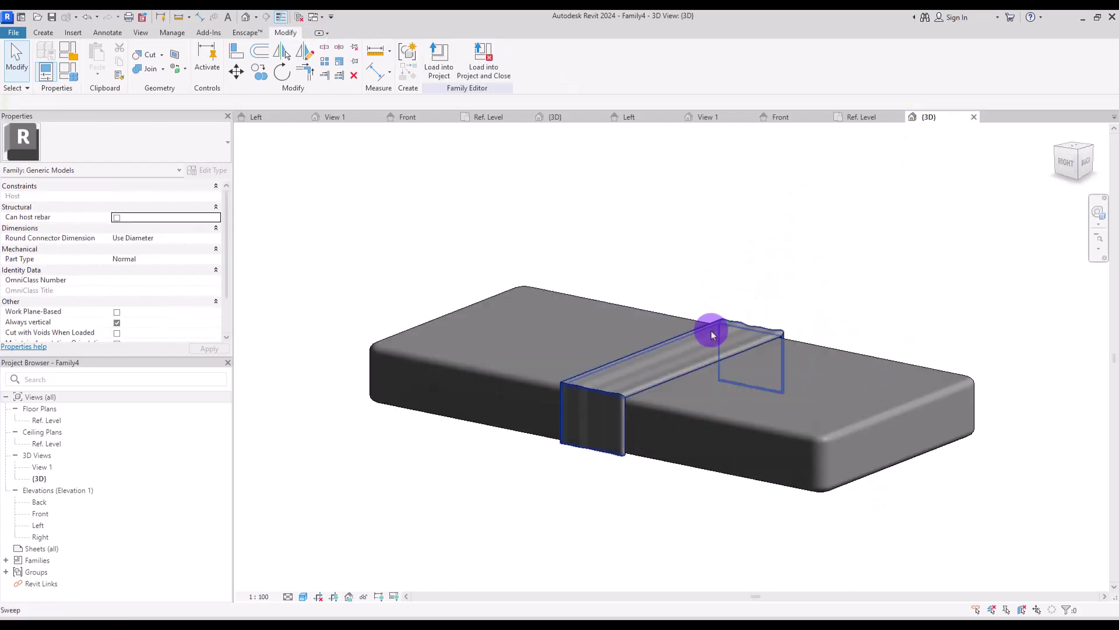
Step: Reopen the sweep's path sketch in the Front elevation and fillet its upper-left corner with a radius of about 0.08
click(592, 408)
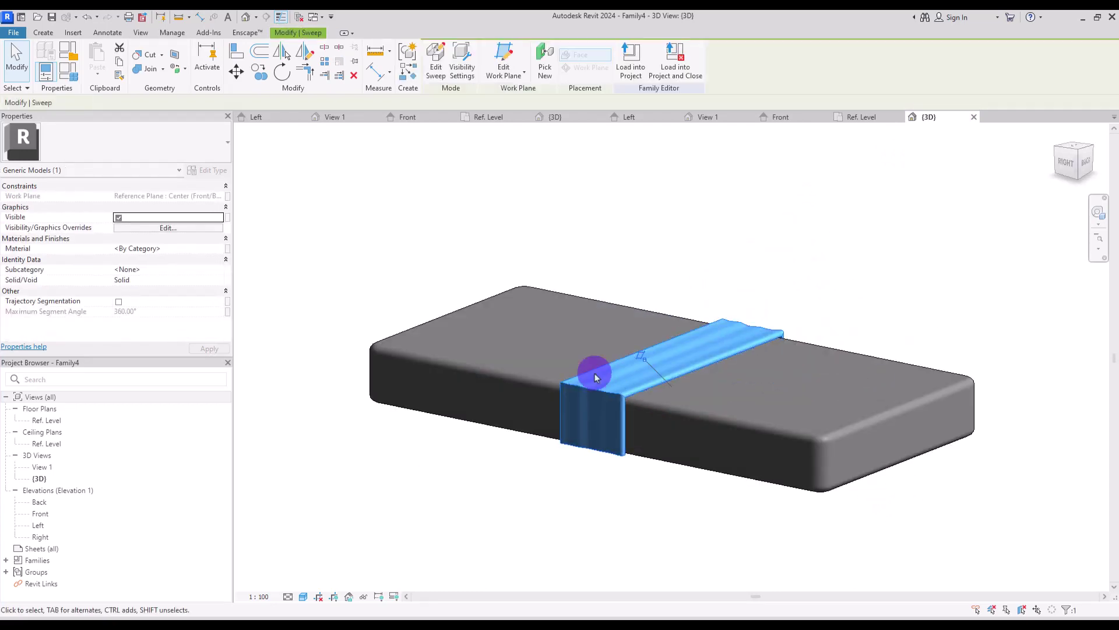
click(434, 64)
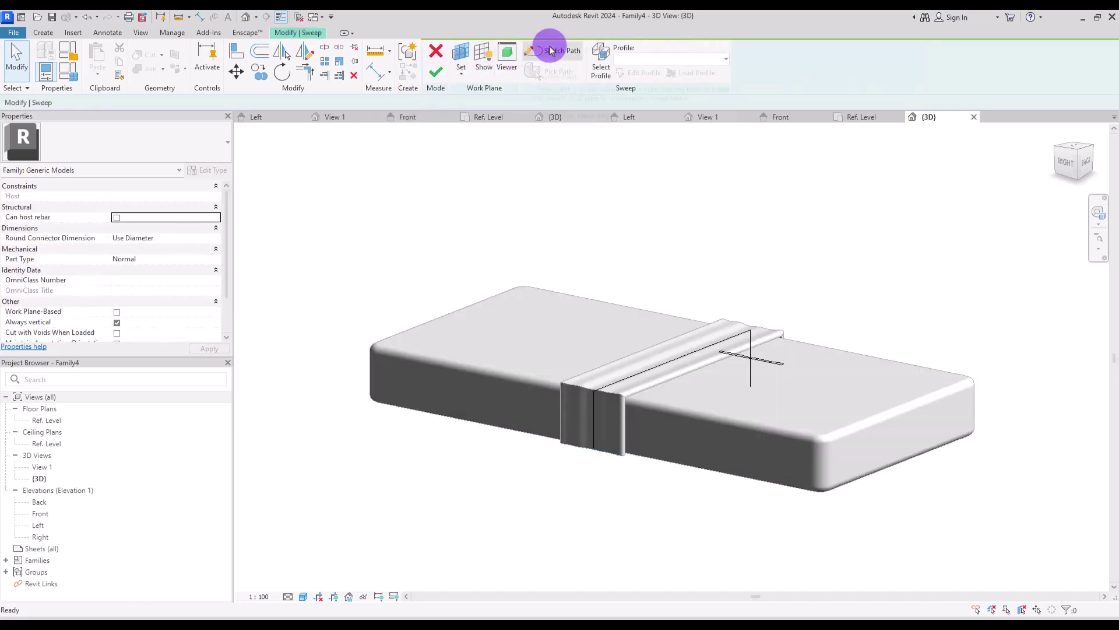
click(551, 51)
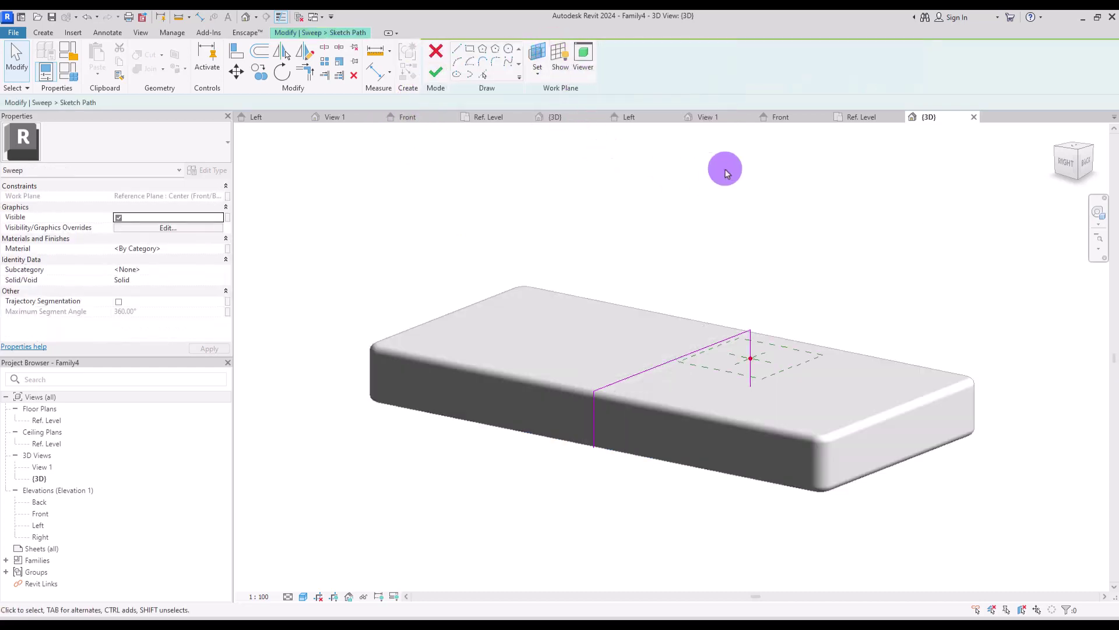
click(781, 117)
scroll(600, 370, up, 2)
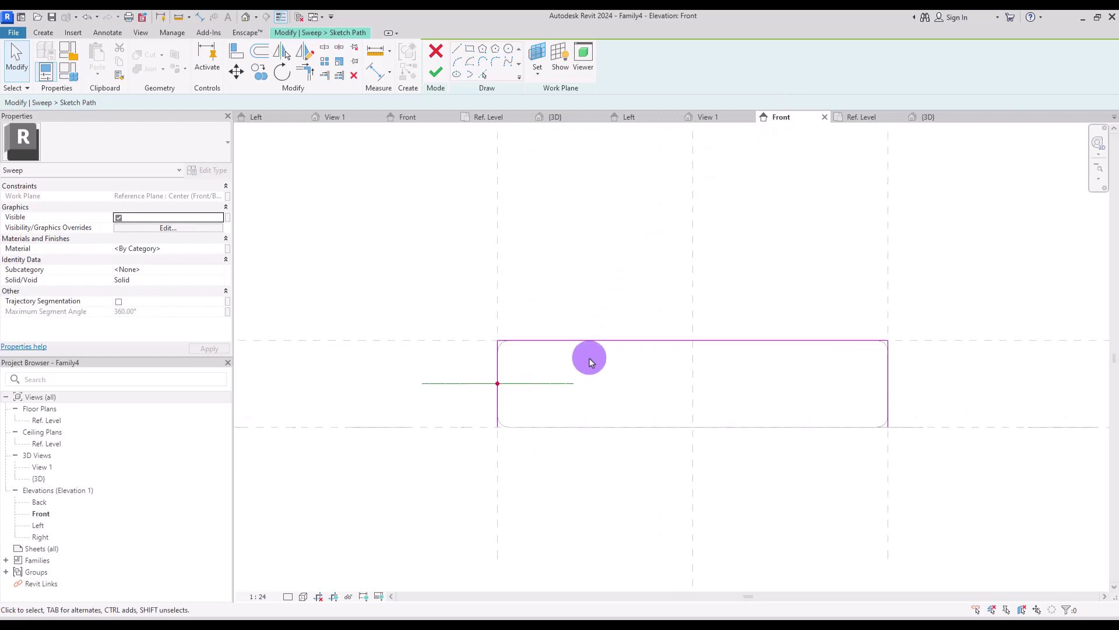
click(491, 64)
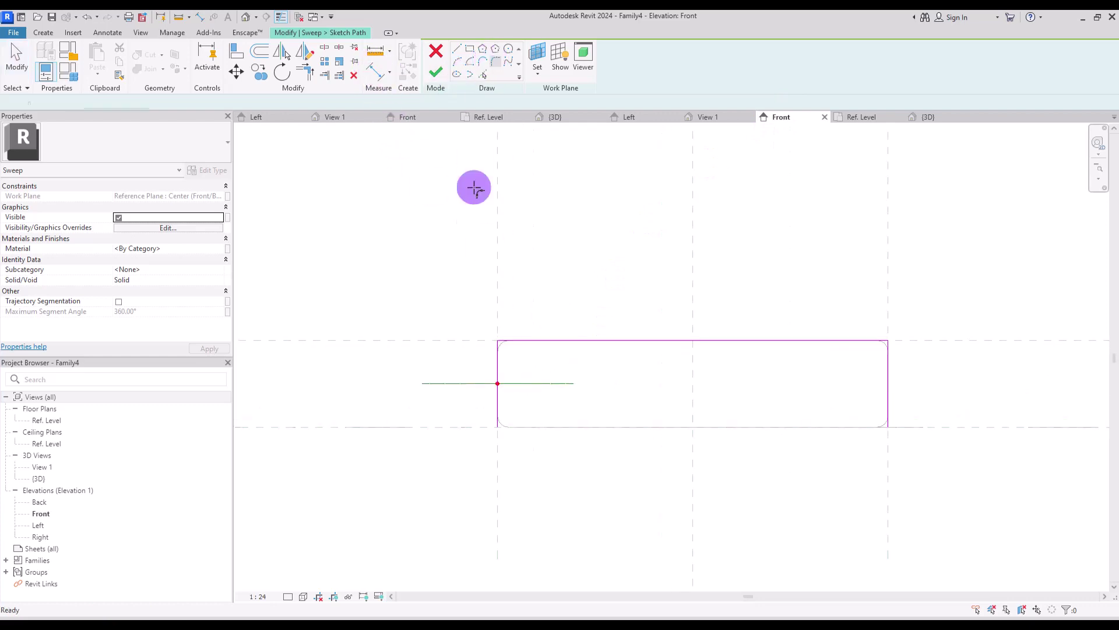
click(497, 350)
click(505, 341)
click(509, 350)
Step: Fillet the path's upper-right corner with a radius of about 0.08, and finish the edited sweep, viewing it in 3D
click(872, 340)
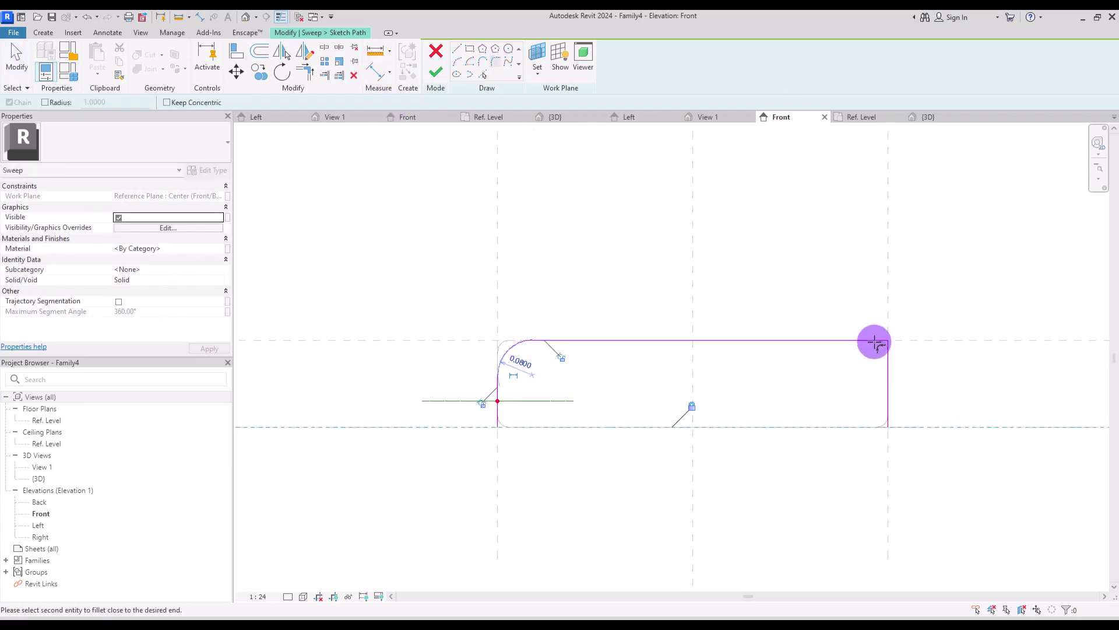
click(886, 352)
click(882, 354)
click(630, 218)
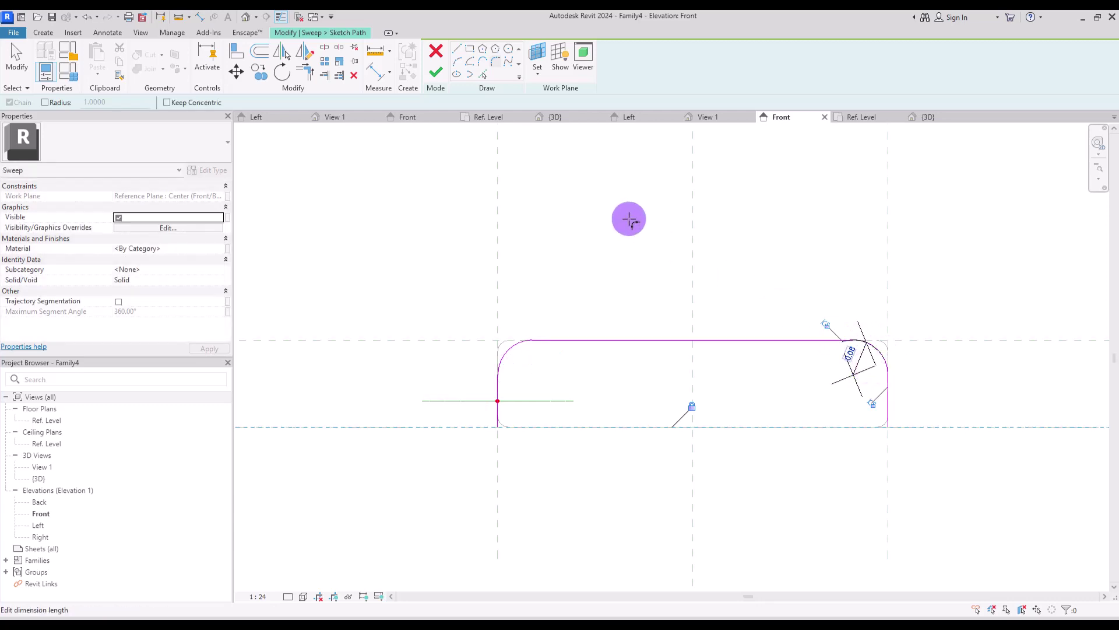
click(436, 71)
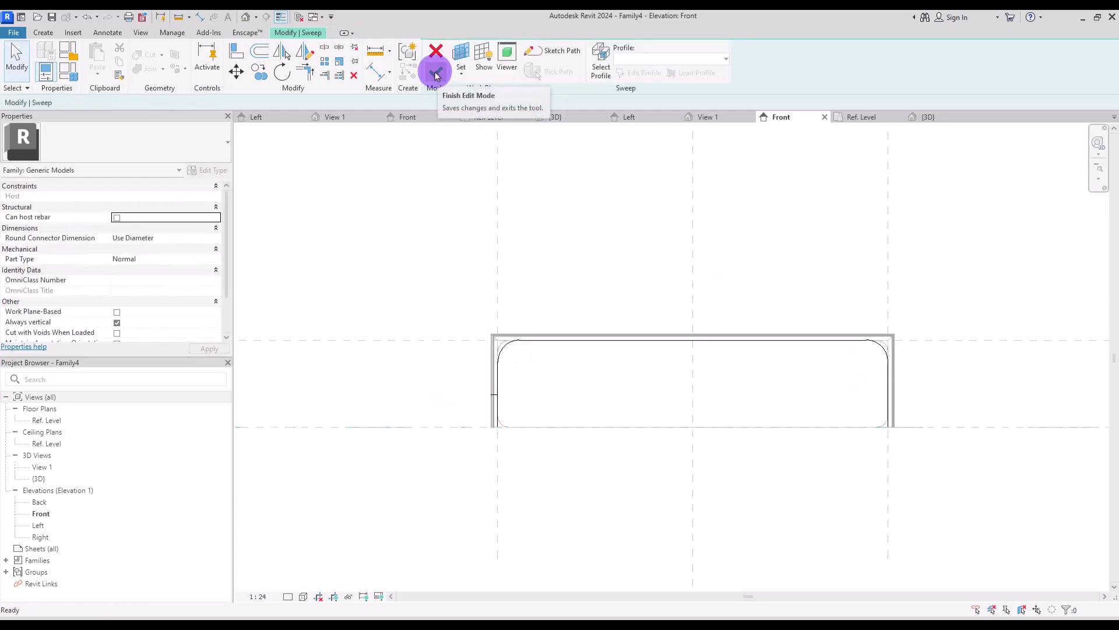
click(436, 74)
click(559, 225)
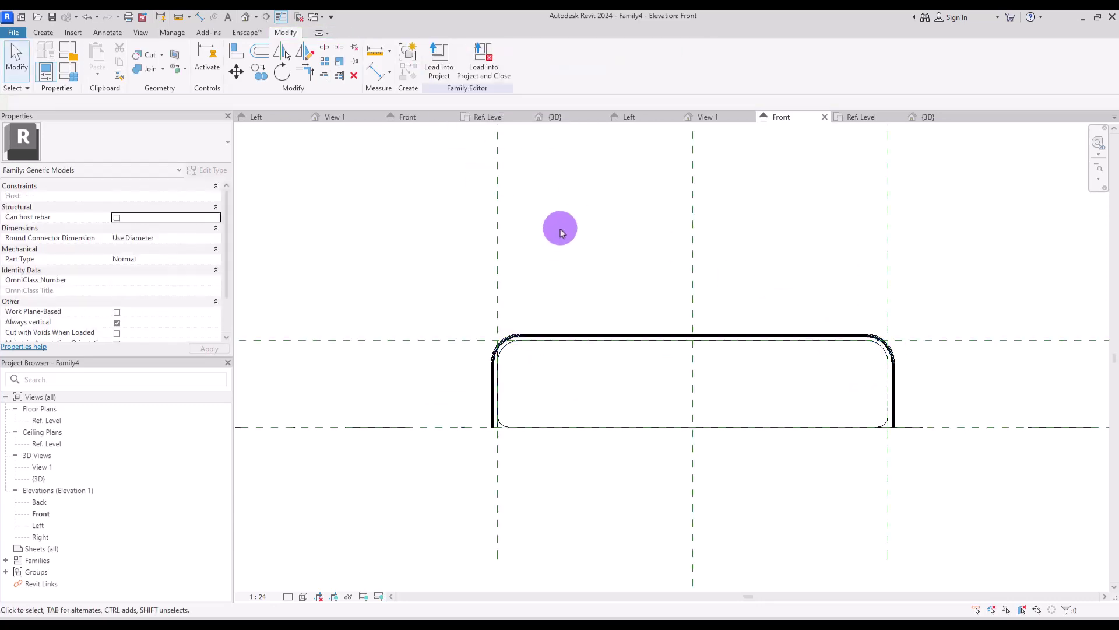
click(924, 117)
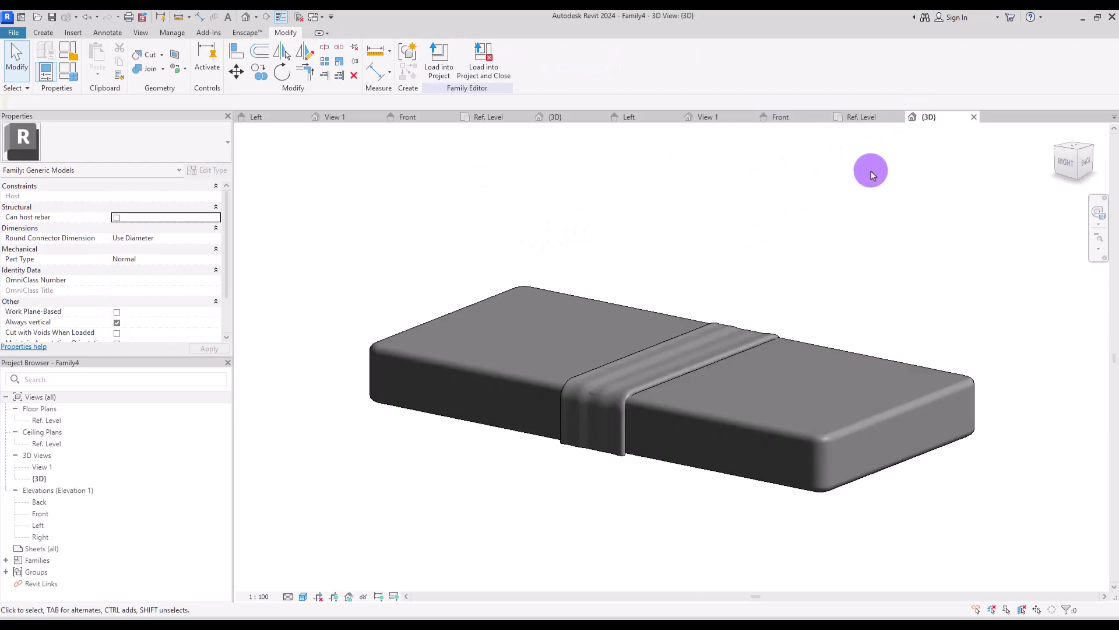
Step: Load the updated mattress family into the bed family, overwriting the existing version, and show the bed in 3D
click(863, 117)
click(441, 57)
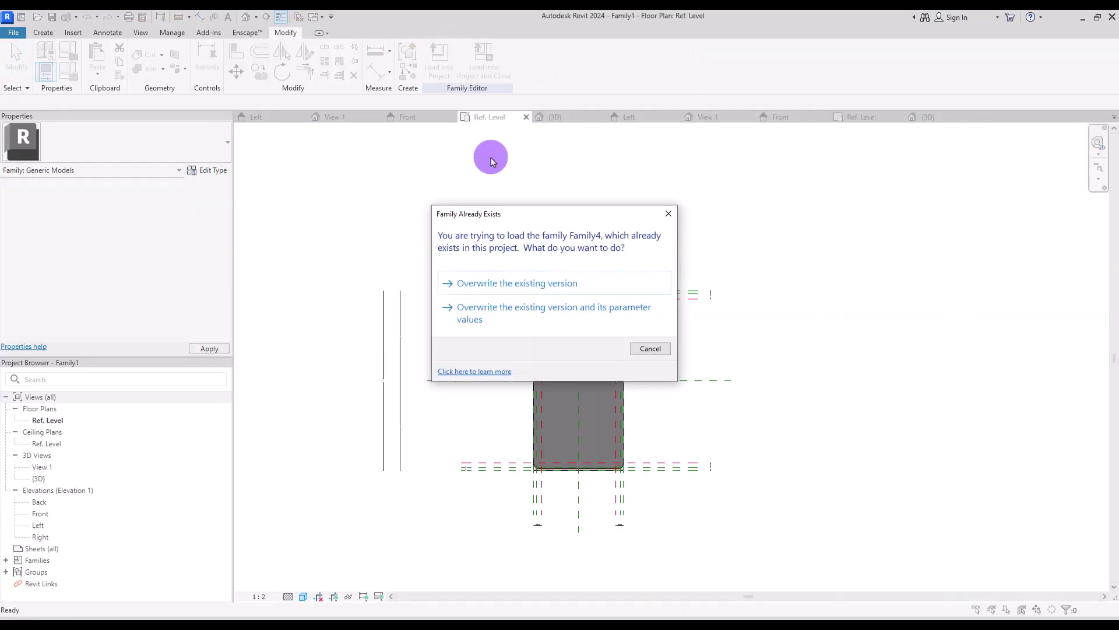
click(475, 377)
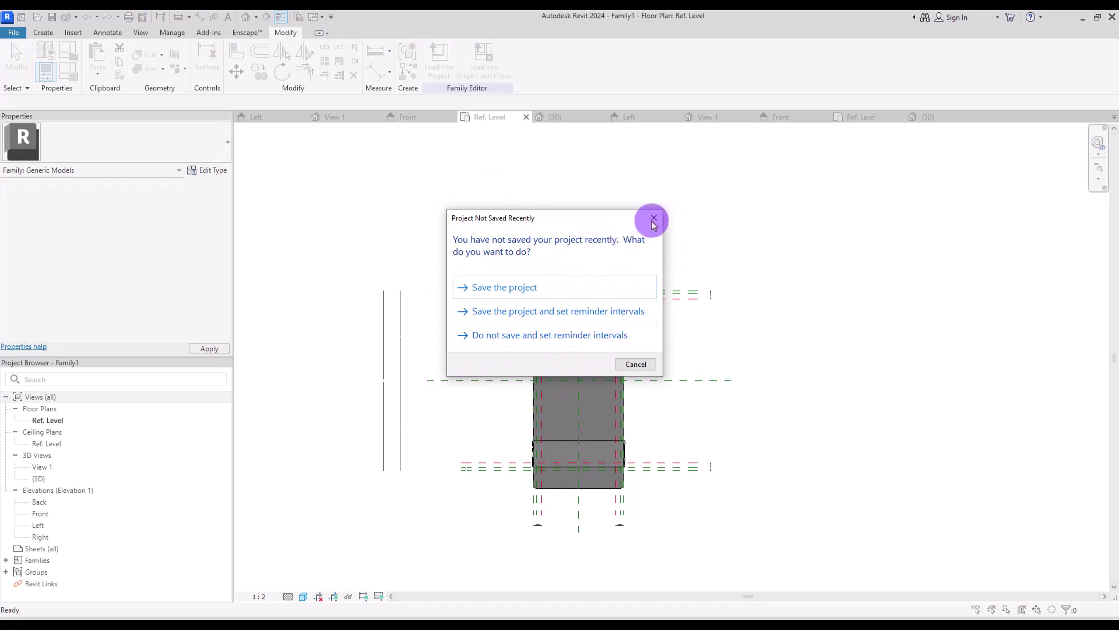
click(653, 219)
click(556, 117)
Step: In the mattress's type properties, create a new material for the Fabric parameter and name it White
click(705, 296)
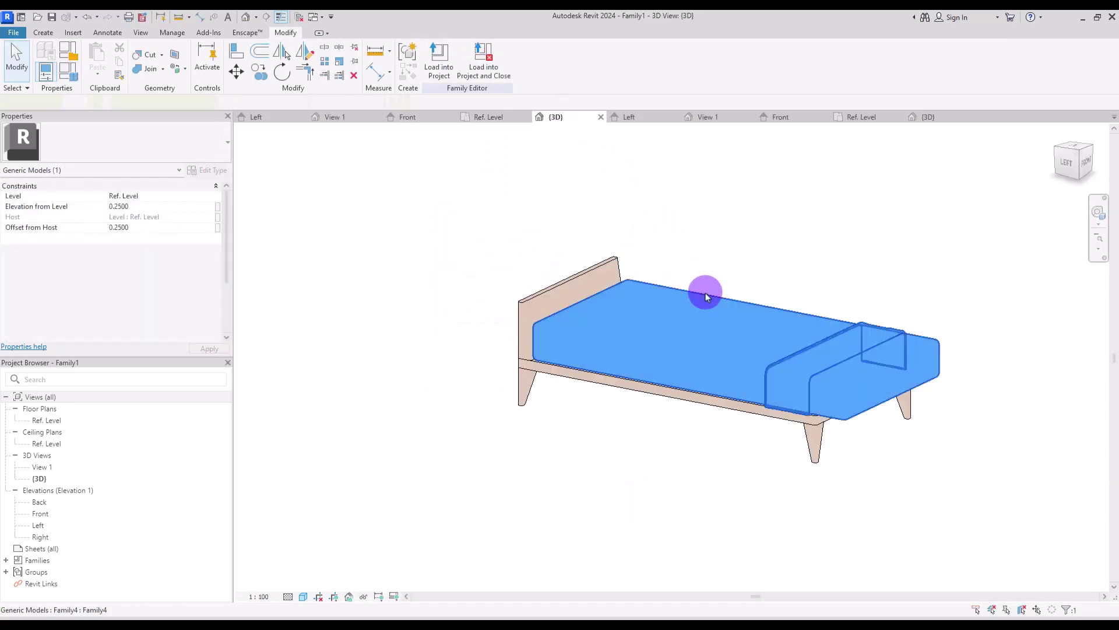
click(209, 170)
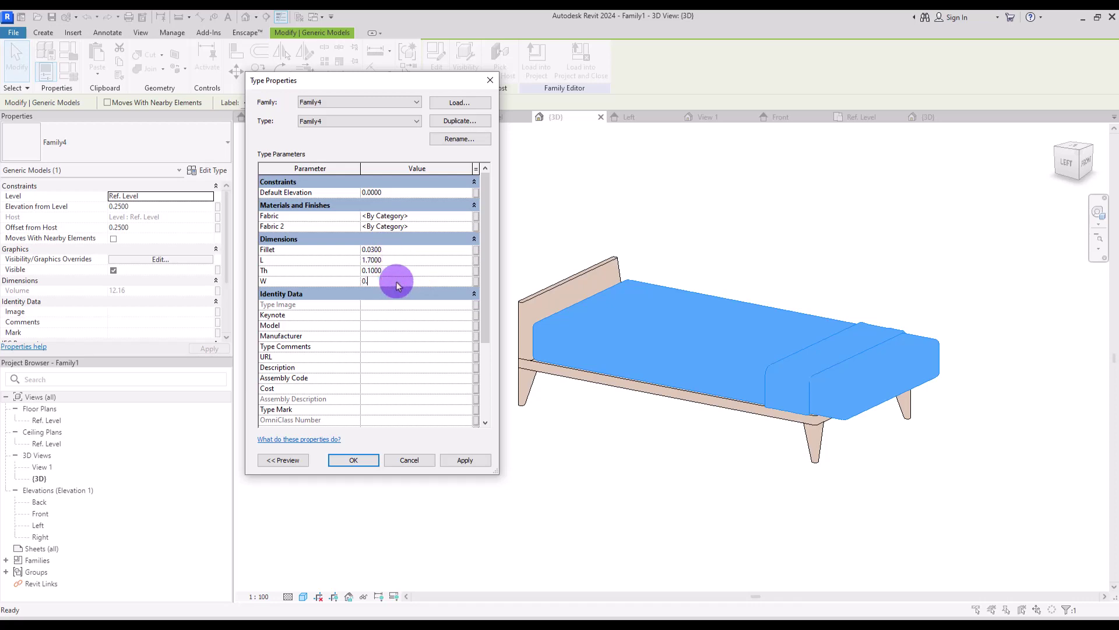
click(464, 217)
click(469, 216)
click(138, 222)
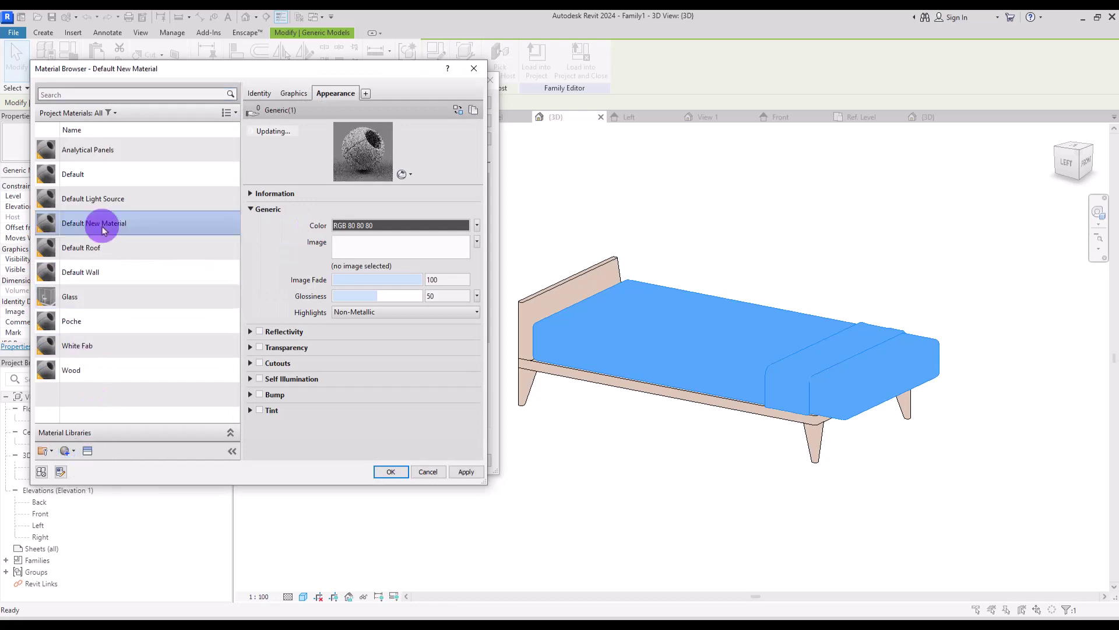
text(ite)
key(Return)
Step: Set the White material's appearance color to RGB 243 243 243 and assign it to the Fabric parameter
click(387, 225)
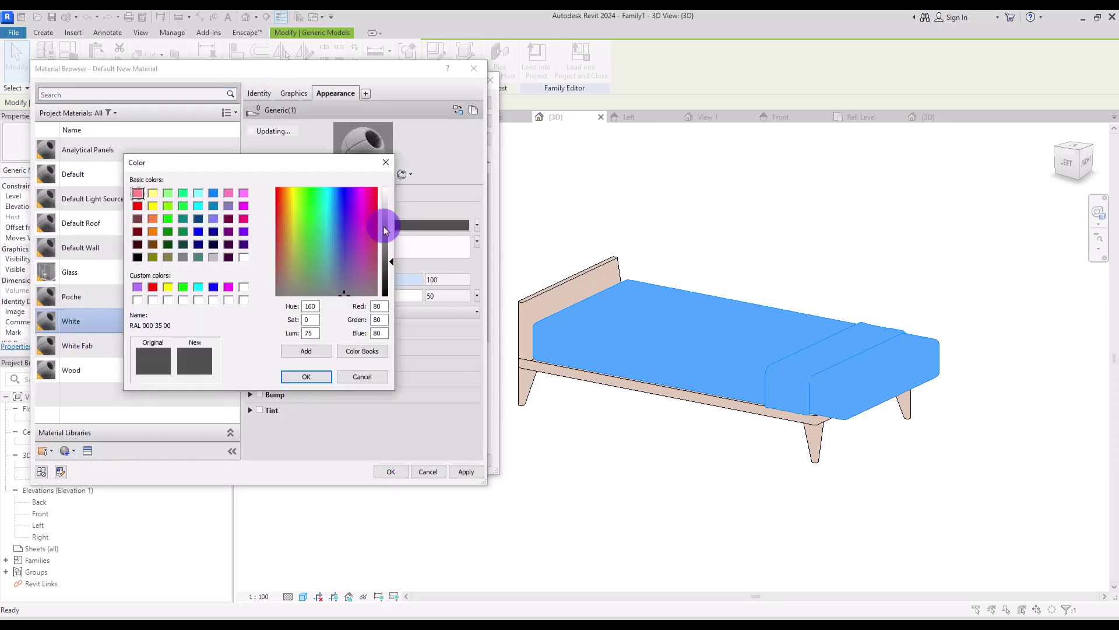
drag(387, 220, 387, 180)
click(292, 376)
click(391, 471)
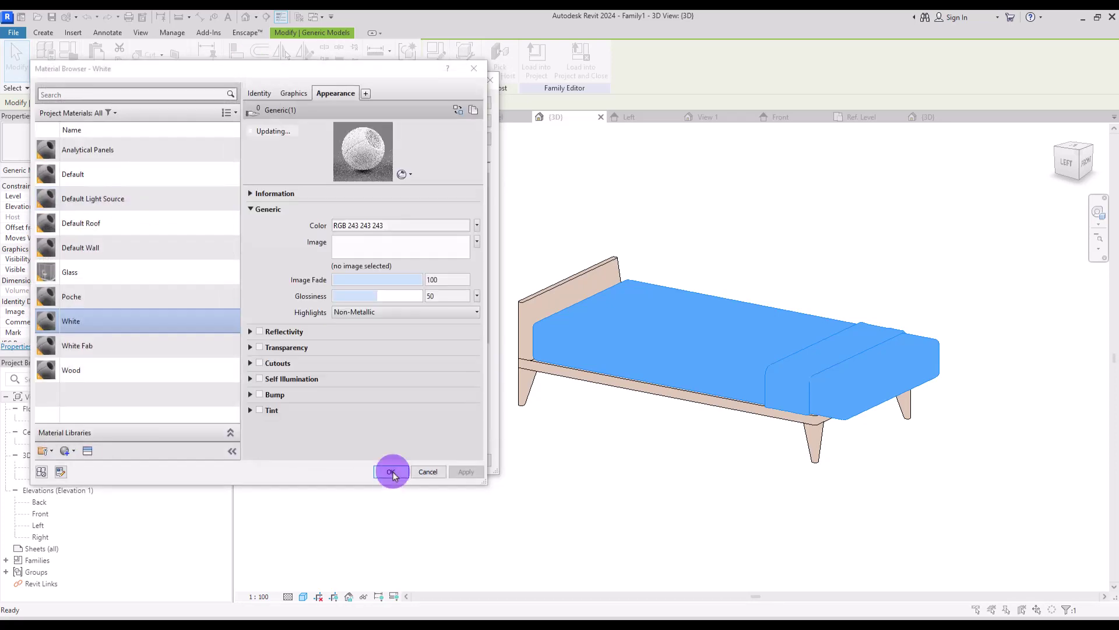
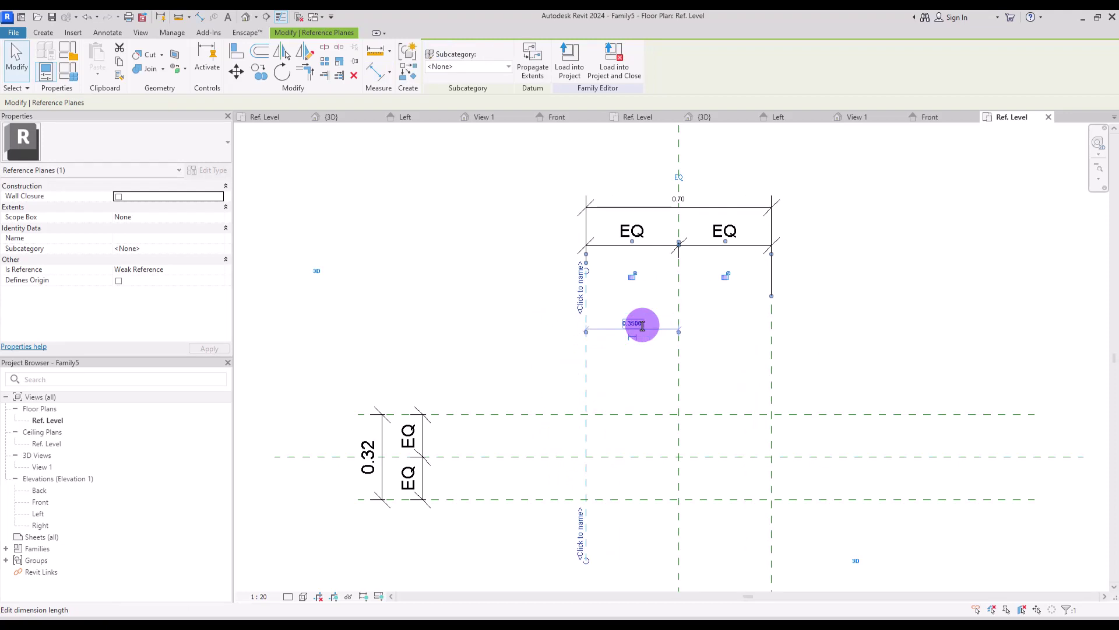
Step: Set the distance from the upper horizontal reference plane to the centre plane to 0.25
click(530, 369)
click(525, 415)
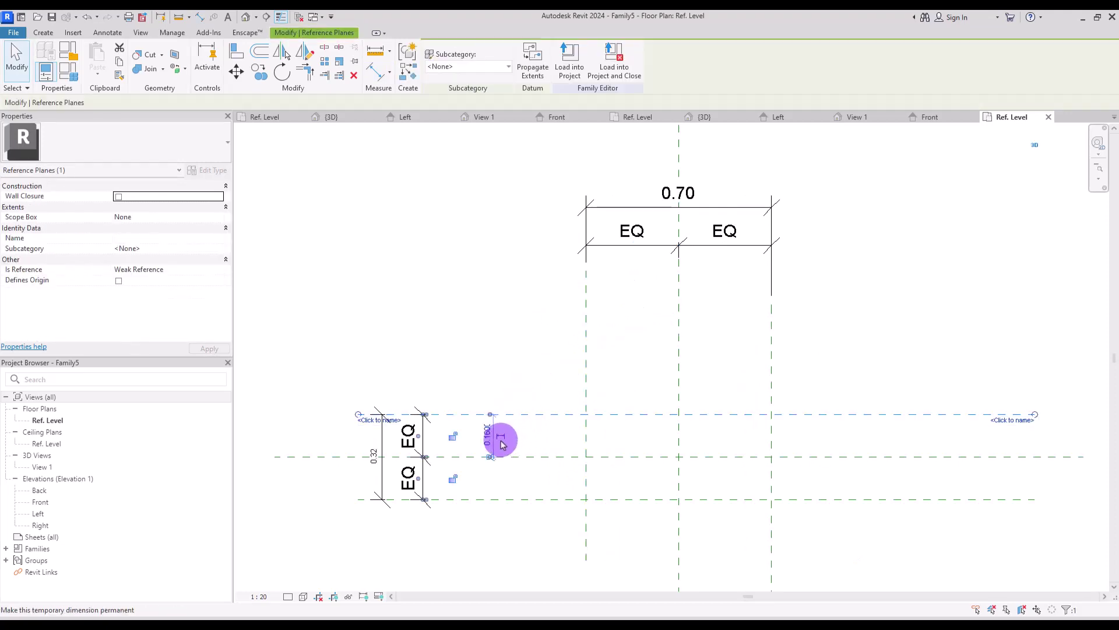
click(488, 436)
drag(486, 438, 576, 438)
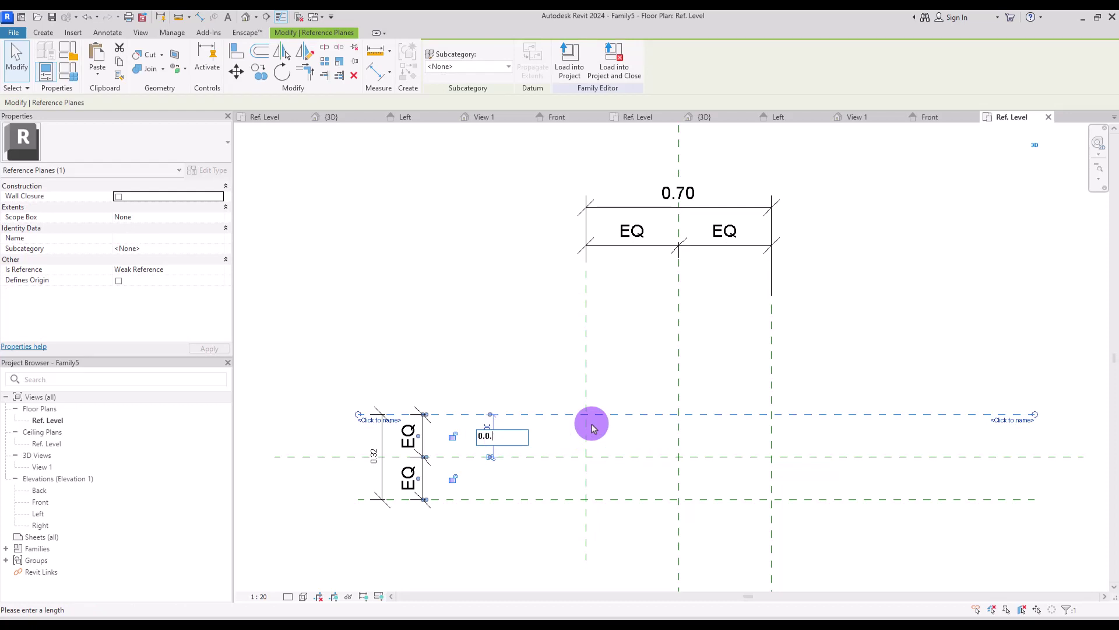
text(25)
key(Return)
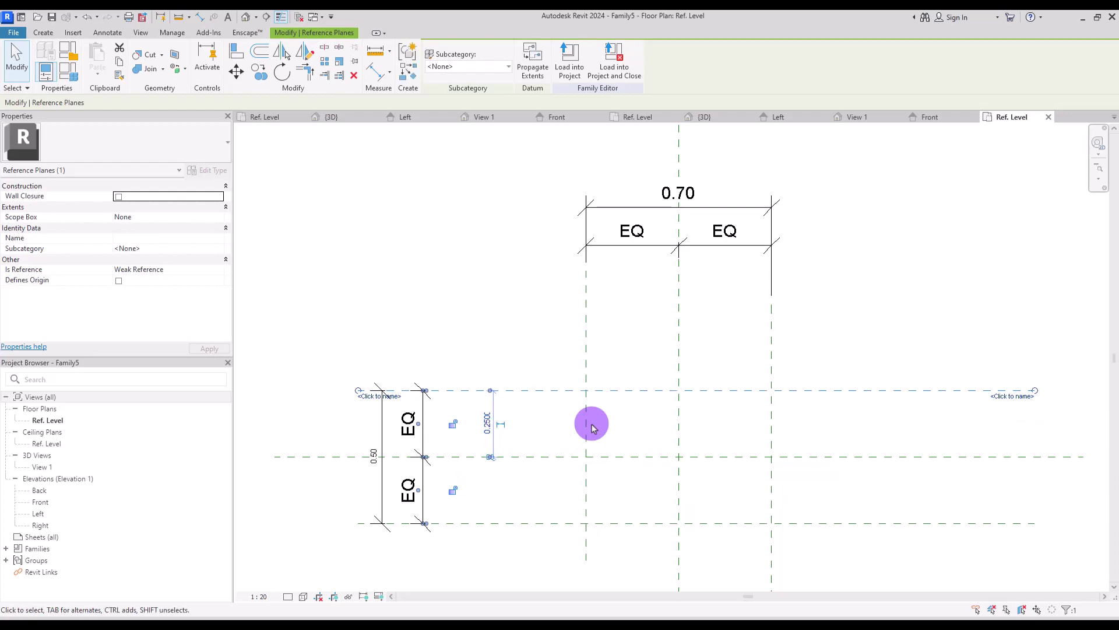
click(650, 358)
Step: Draw a horizontal reference plane in the Left elevation, about 0.12 above the Ref. Level
click(800, 118)
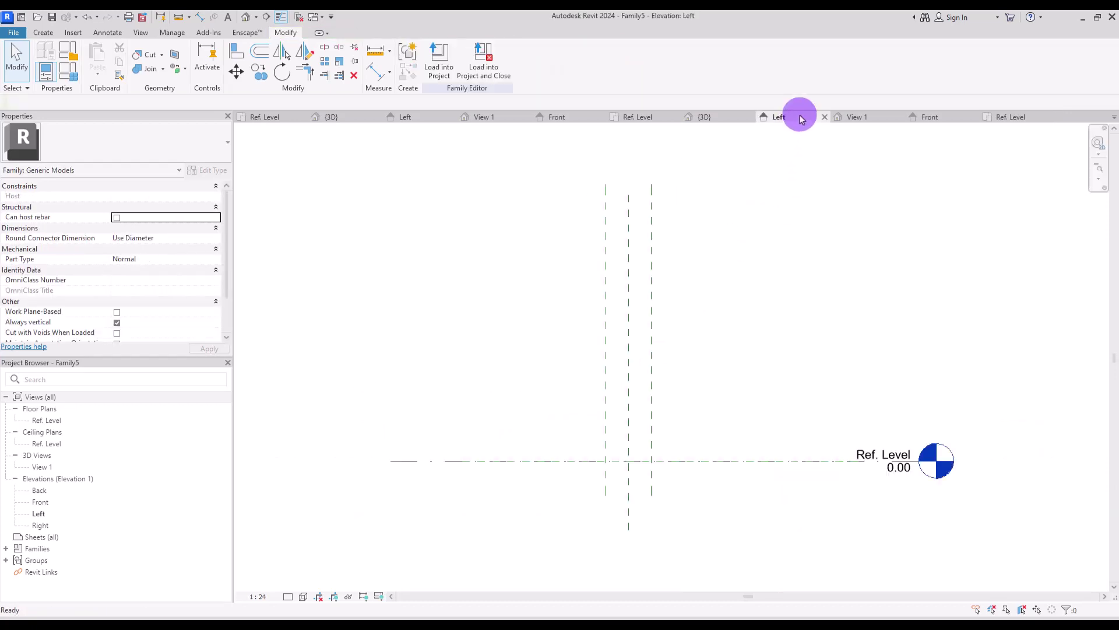
click(43, 32)
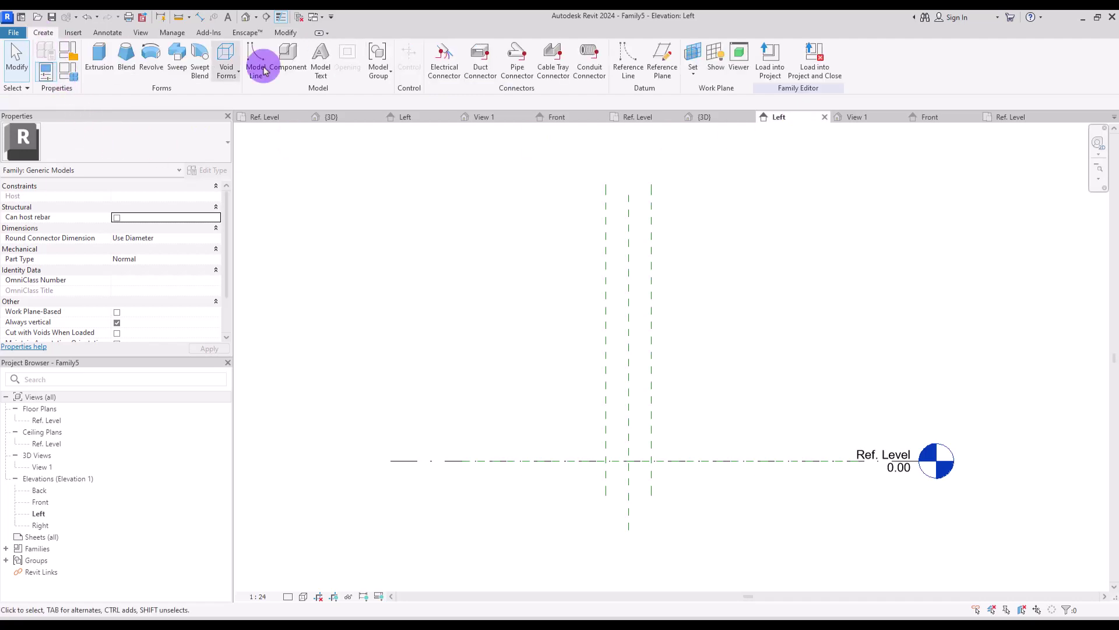
click(662, 58)
click(492, 435)
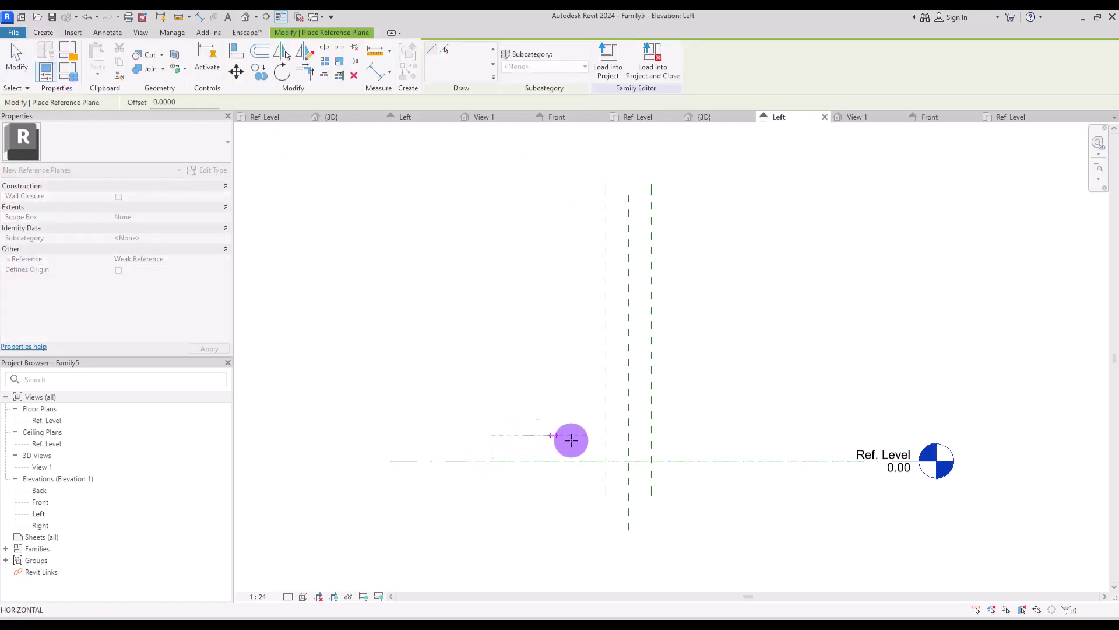
click(706, 434)
key(Escape)
key(Escape)
click(453, 316)
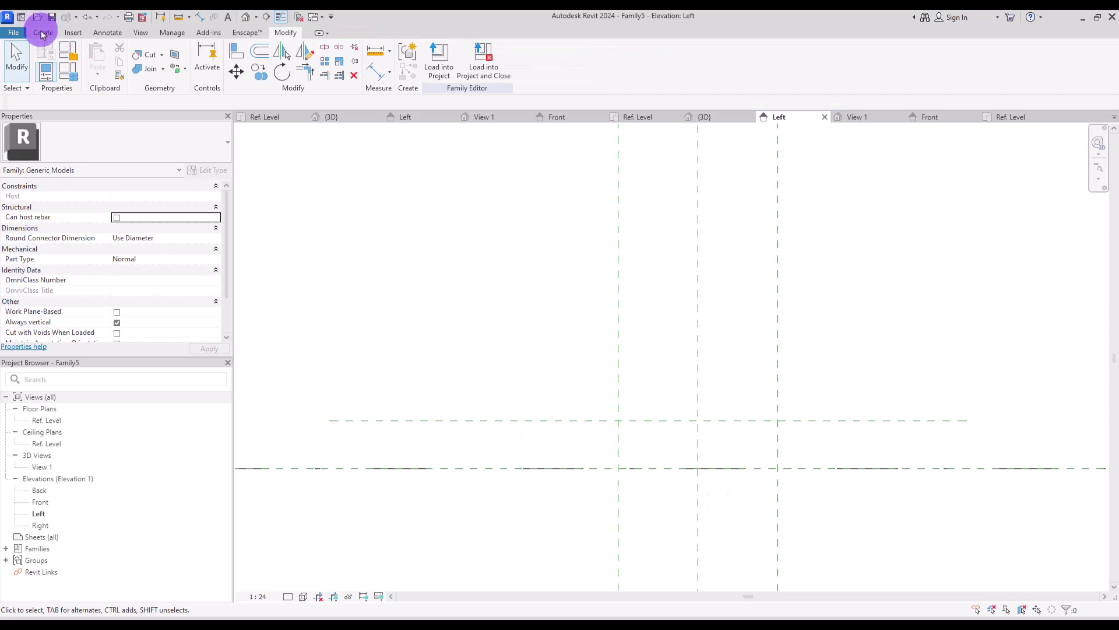
Step: Create a swept blend with a vertical path locked along the centre plane from the Ref. Level to the horizontal plane above
click(46, 34)
click(201, 61)
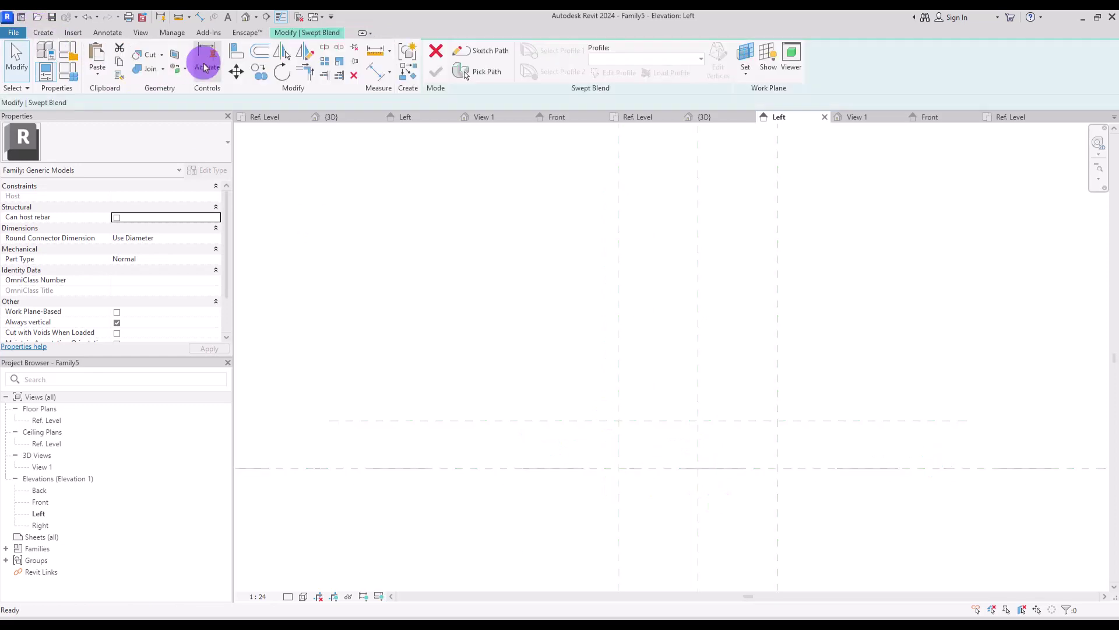
click(487, 50)
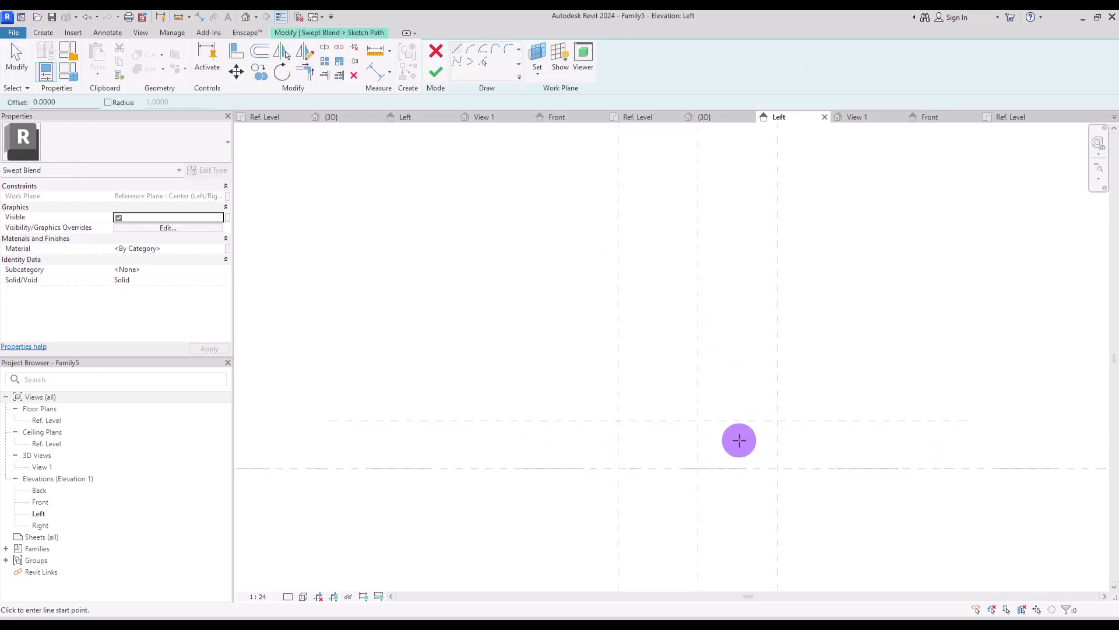
click(698, 469)
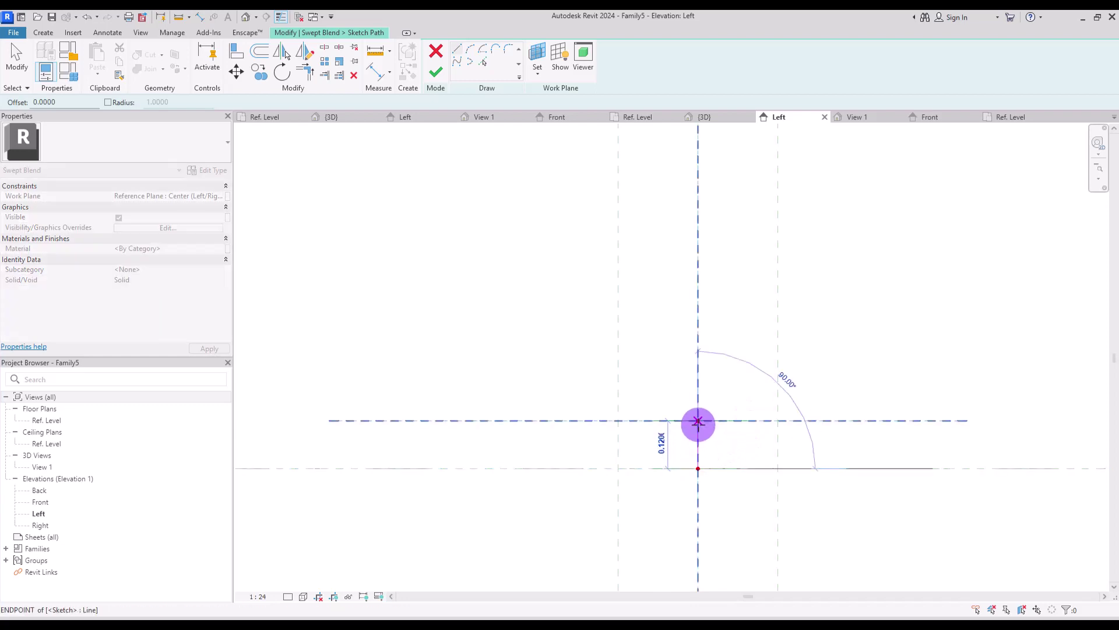
click(698, 420)
click(651, 446)
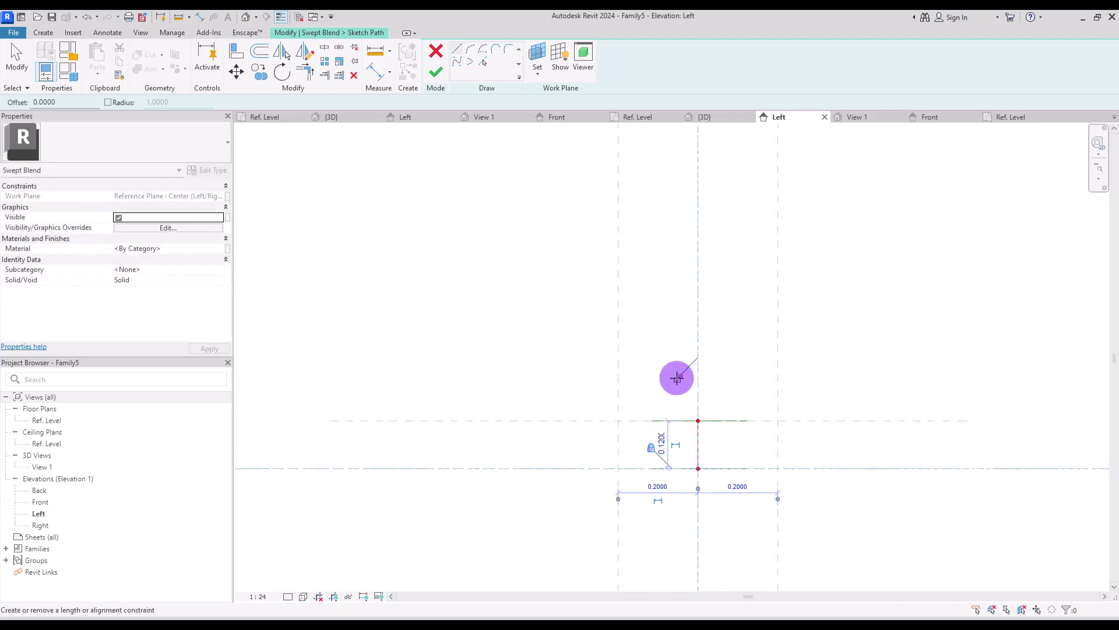
click(435, 71)
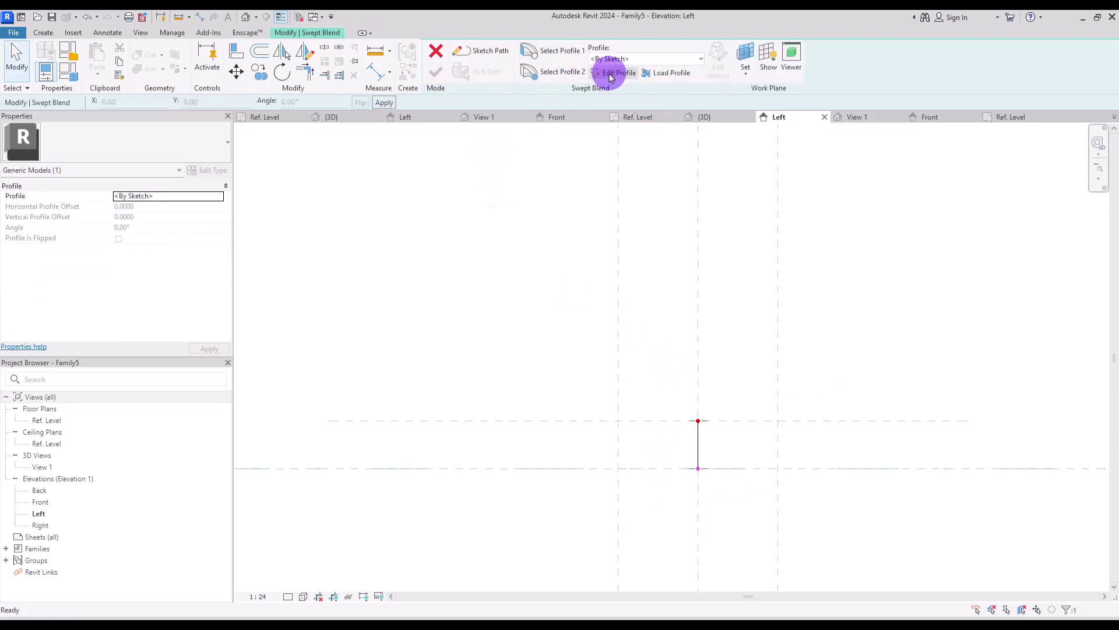
Step: Start editing the first profile in the Ref. Level floor plan and draw a 0.70 by 0.40 rectangle on the outer reference planes
click(611, 78)
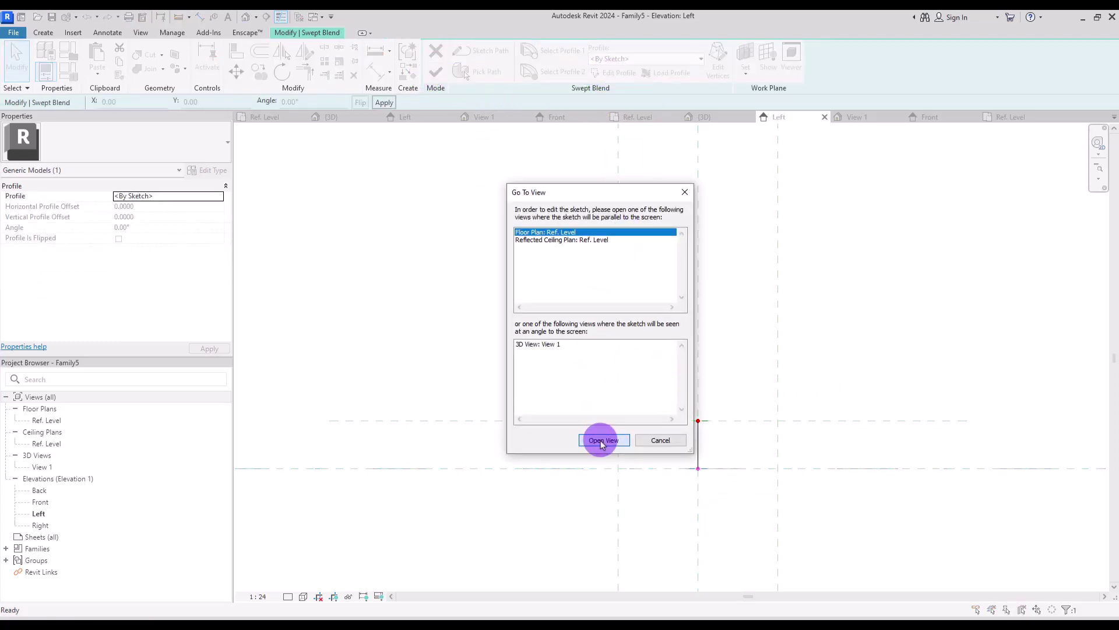
click(600, 439)
click(471, 68)
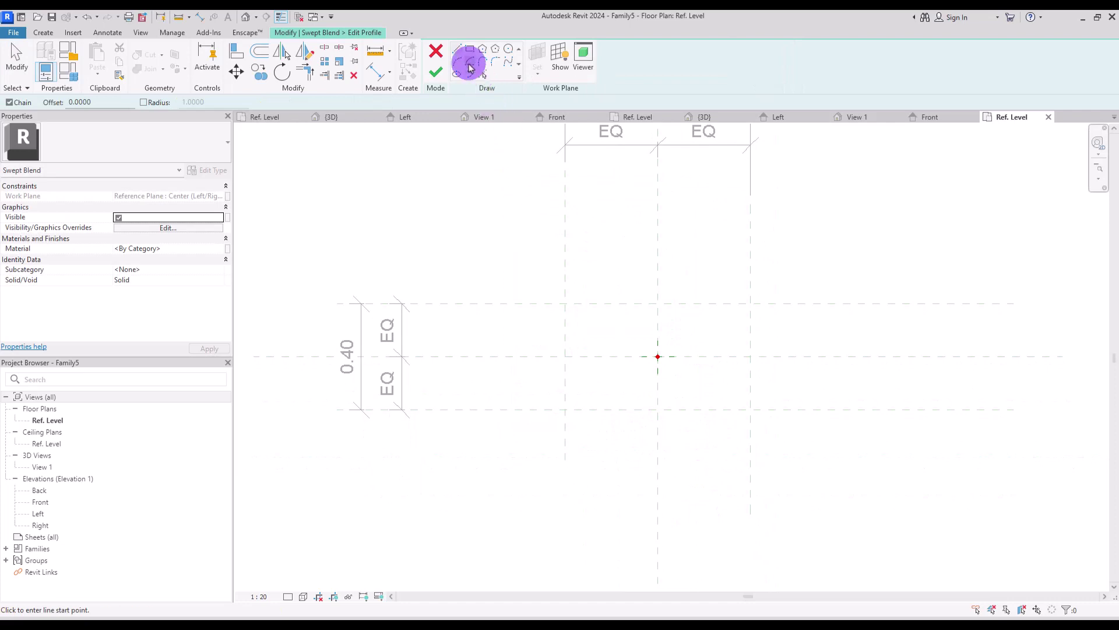
click(471, 49)
click(565, 303)
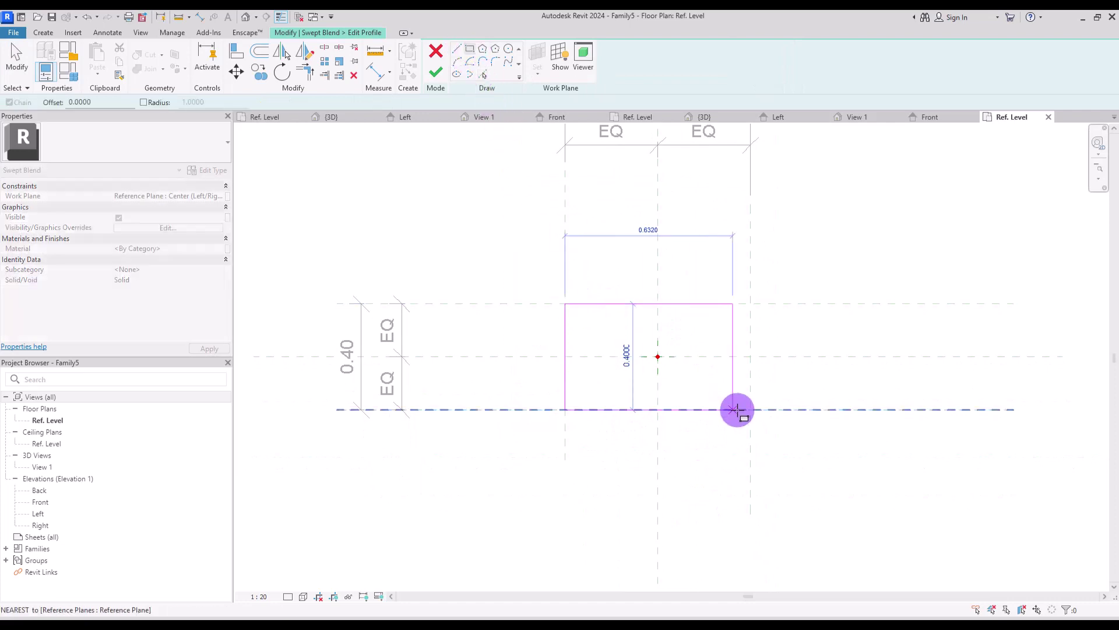
click(752, 409)
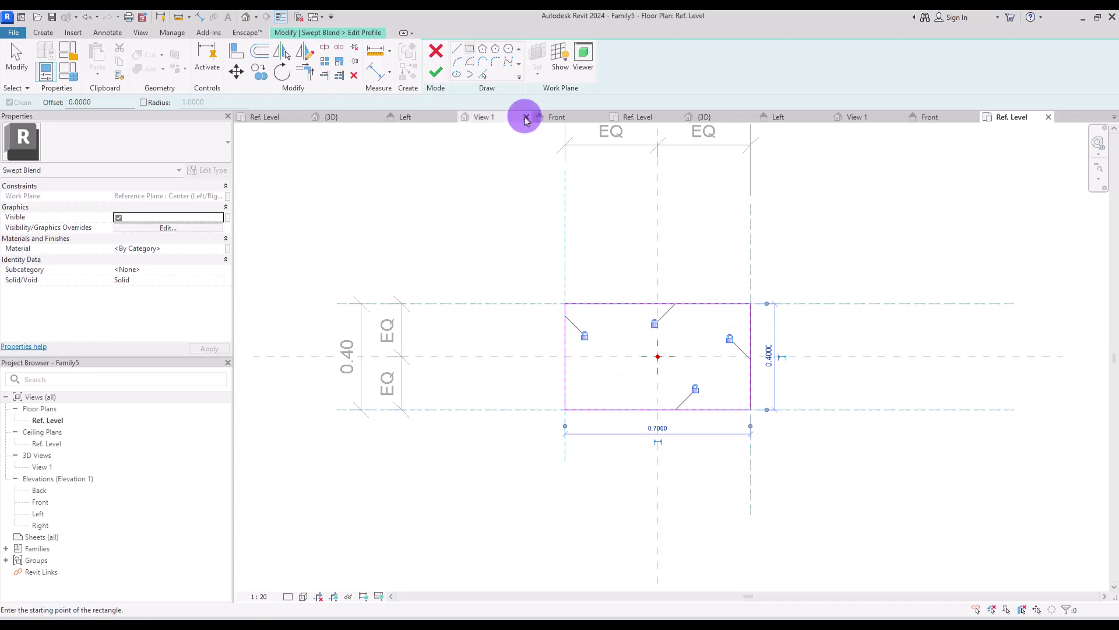
key(Escape)
Step: Fillet all four corners of the profile rectangle with radii of about 0.08 to 0.10
click(499, 64)
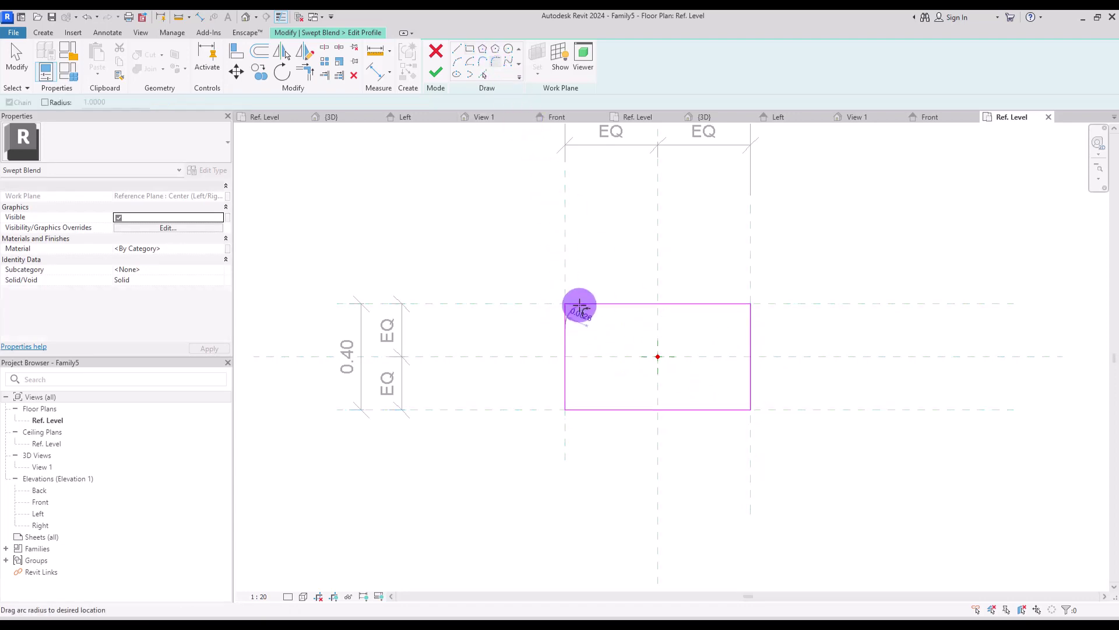
click(567, 312)
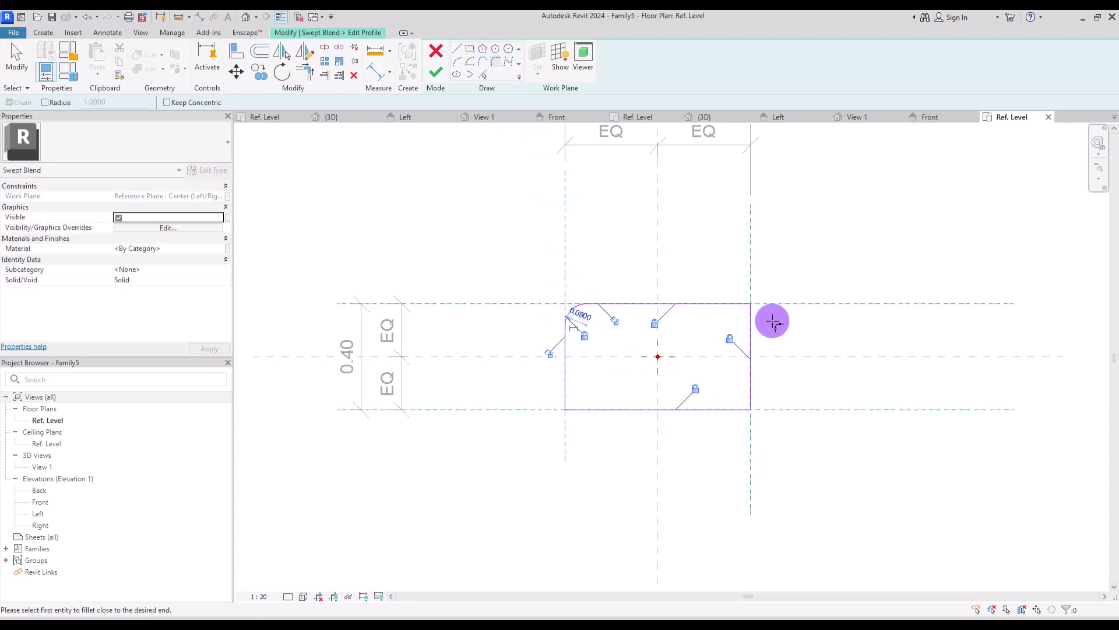
click(743, 311)
click(567, 356)
click(606, 409)
click(578, 399)
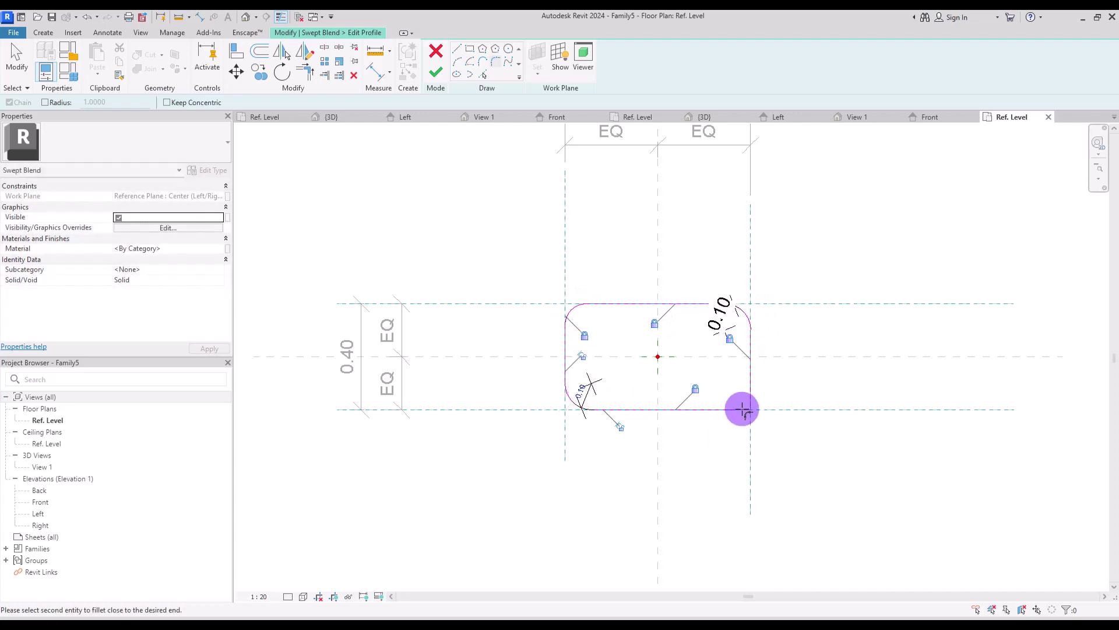
key(Escape)
Step: Label only the profile's four radius dimensions with a new type parameter named F, and finish the first profile
drag(504, 272, 874, 524)
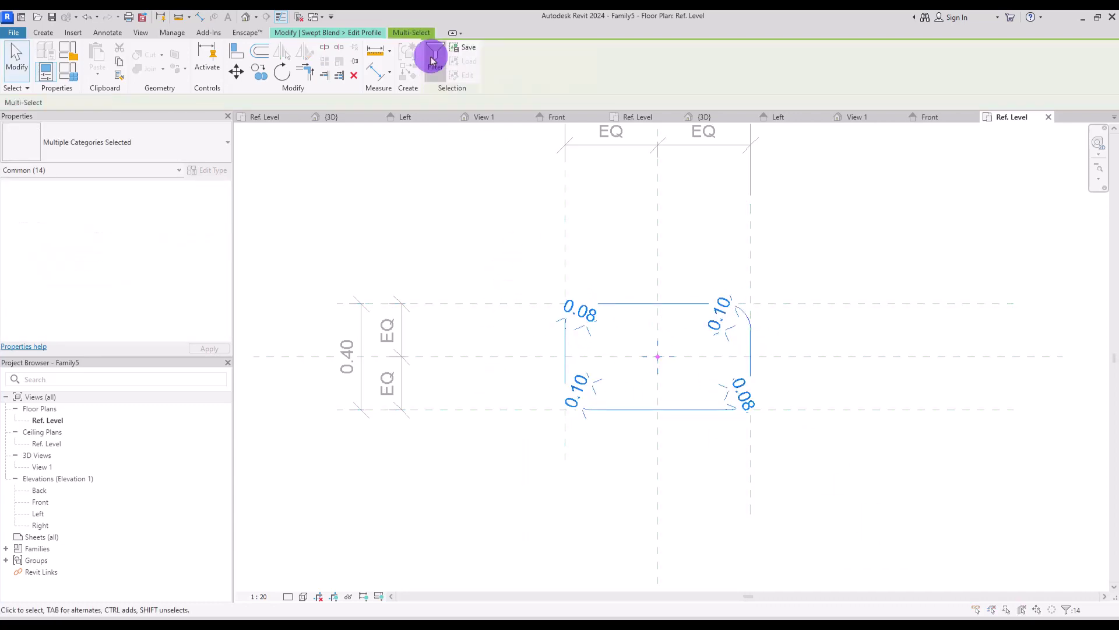
click(434, 55)
click(303, 178)
click(304, 158)
click(377, 320)
click(547, 59)
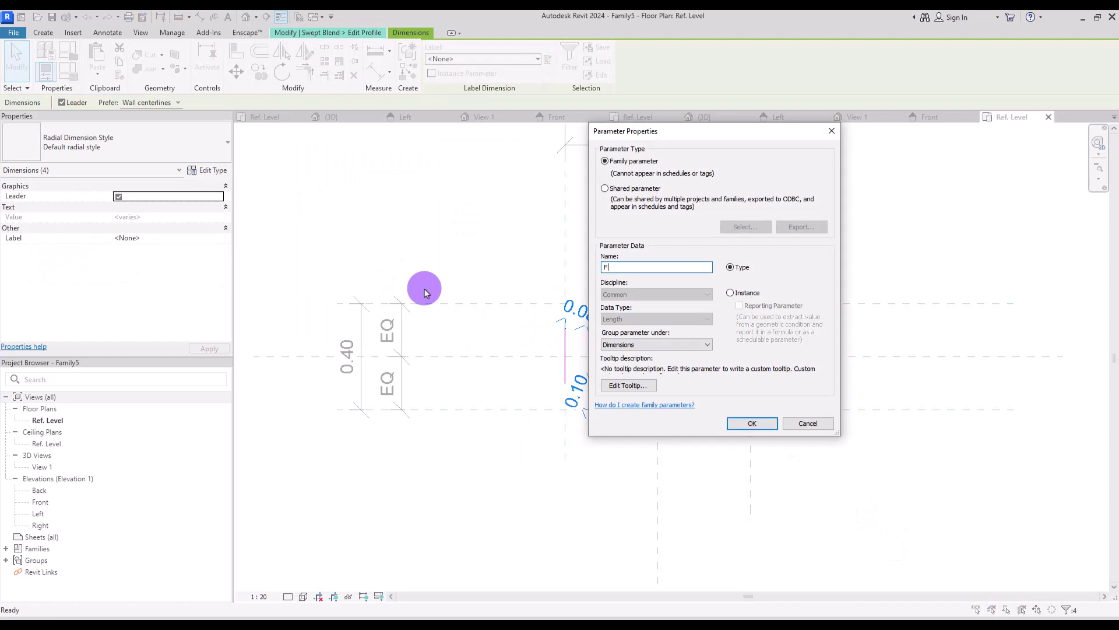
text(F)
key(Return)
click(502, 197)
click(438, 69)
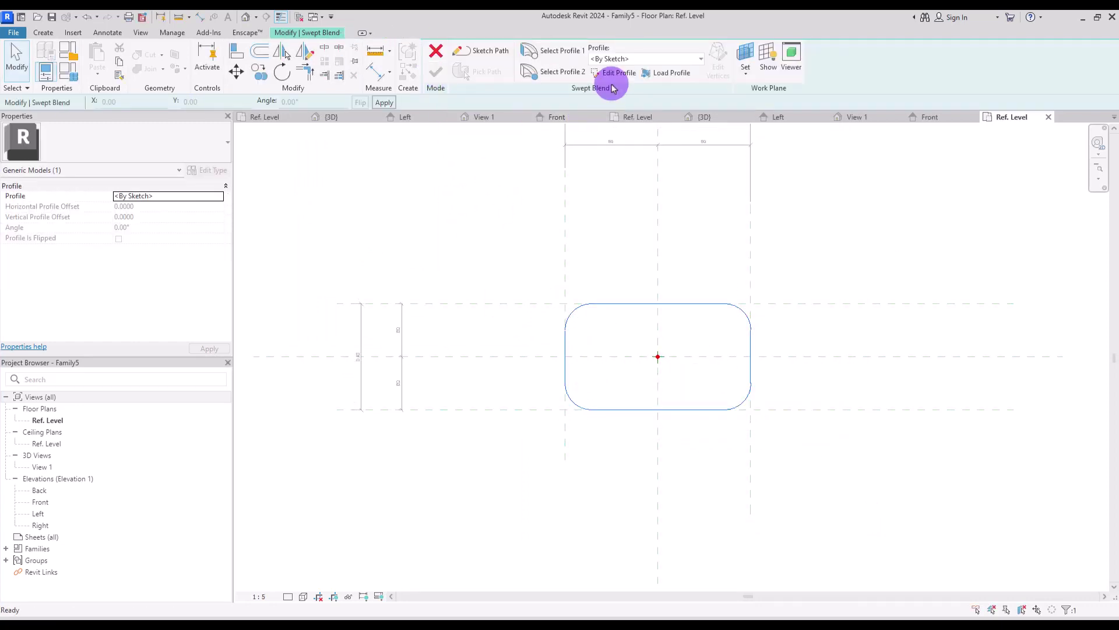
Step: Start editing the second profile and draw a rectangle offset 0.05 inside the outer reference planes
click(615, 72)
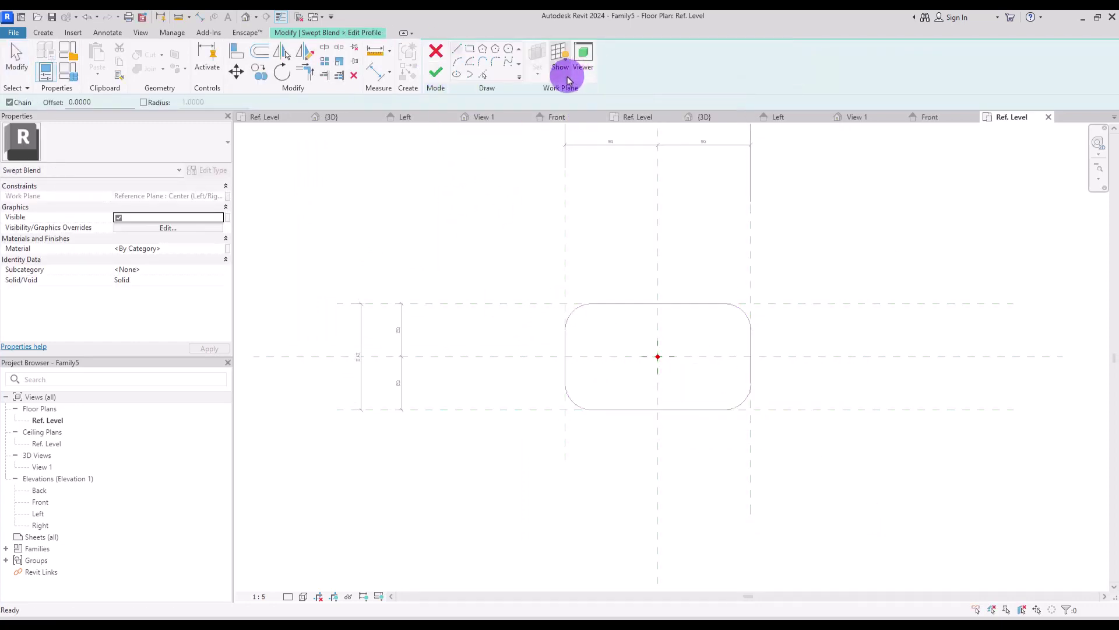
click(469, 53)
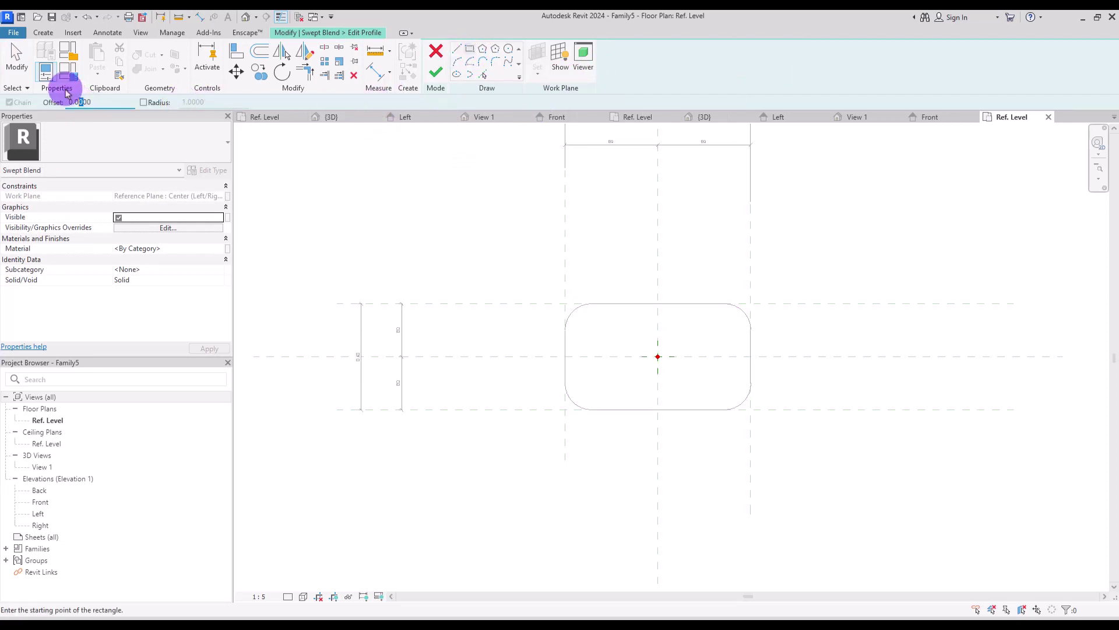
click(565, 304)
click(750, 421)
key(Escape)
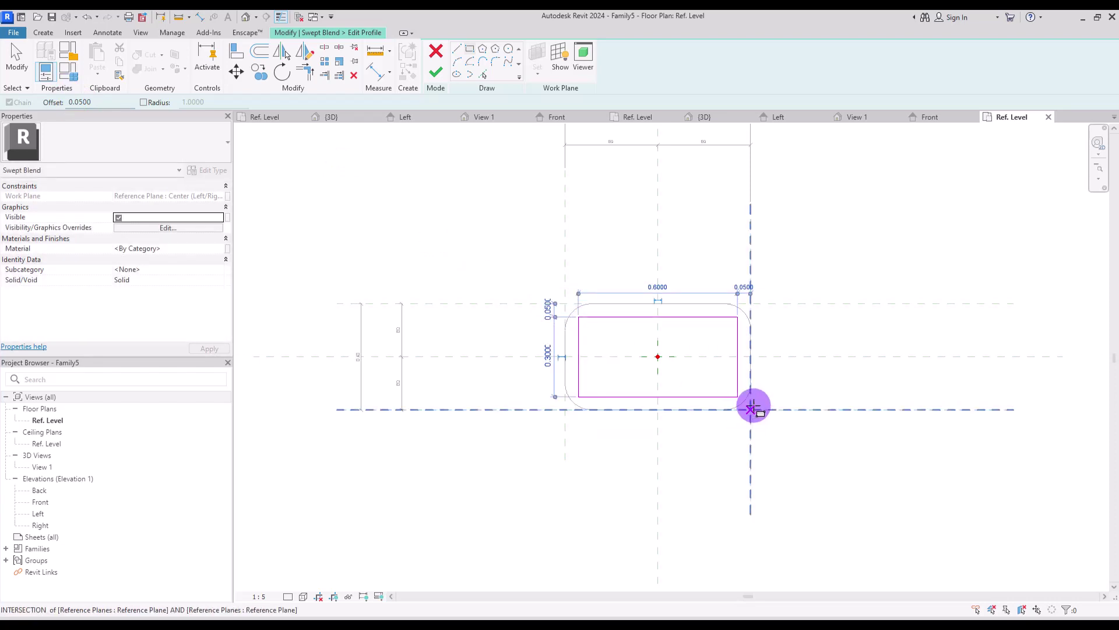
Step: Filter the selection to the inner profile's four radius dimensions and label them with the F parameter
click(545, 279)
drag(525, 267, 772, 405)
click(440, 62)
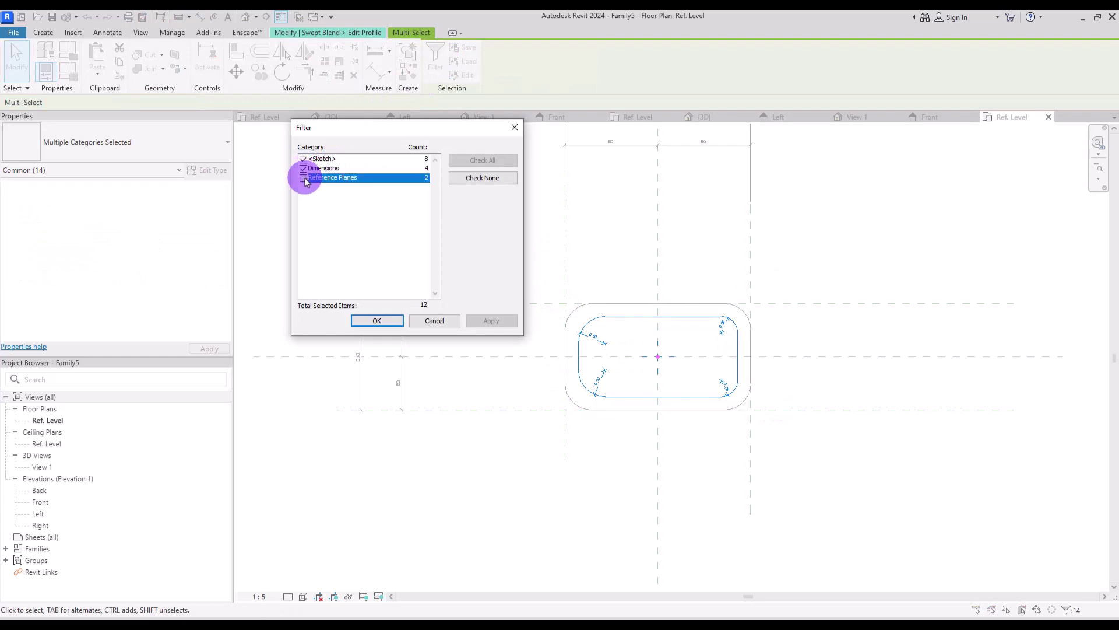
click(303, 159)
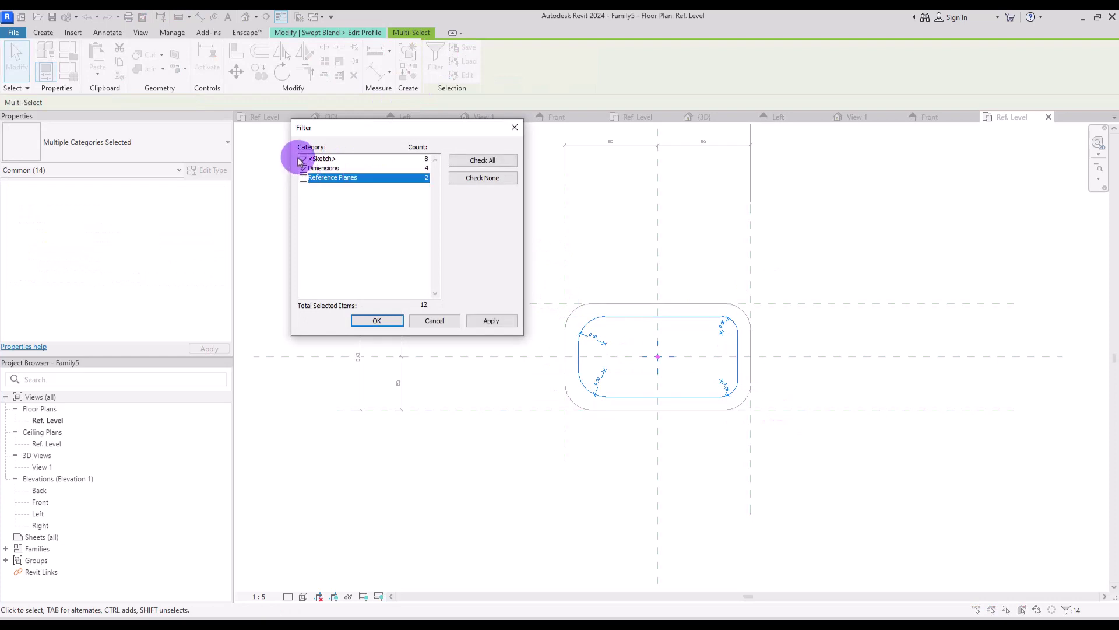
click(377, 321)
click(525, 58)
click(487, 89)
click(903, 132)
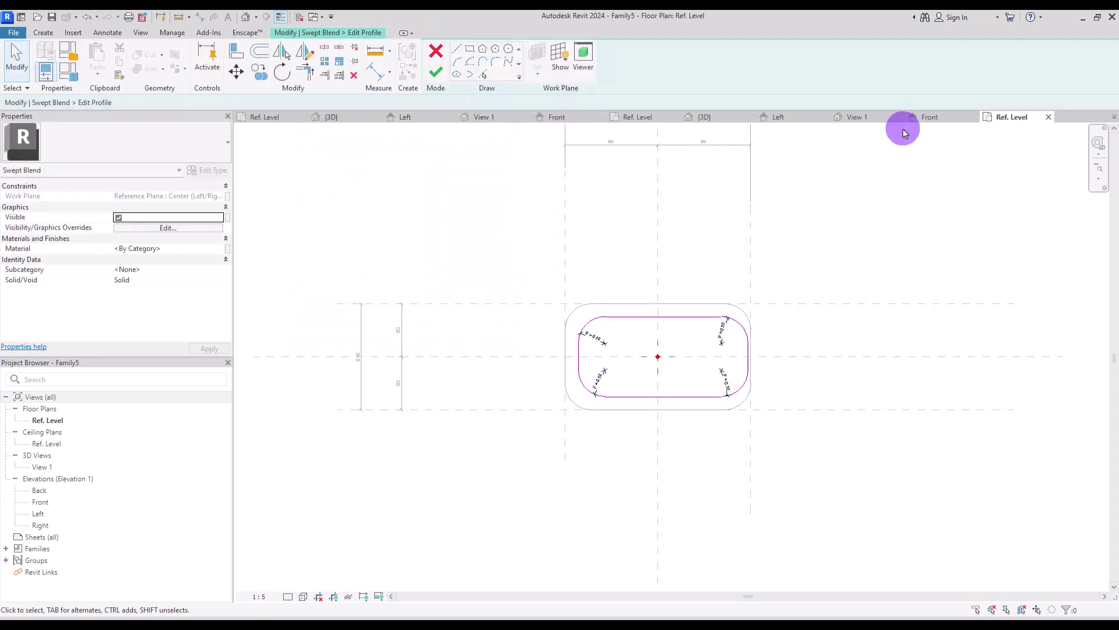
Step: Start a void extrusion in the Left elevation and sketch a large rectangle enclosing the whole swept blend
click(707, 120)
click(230, 75)
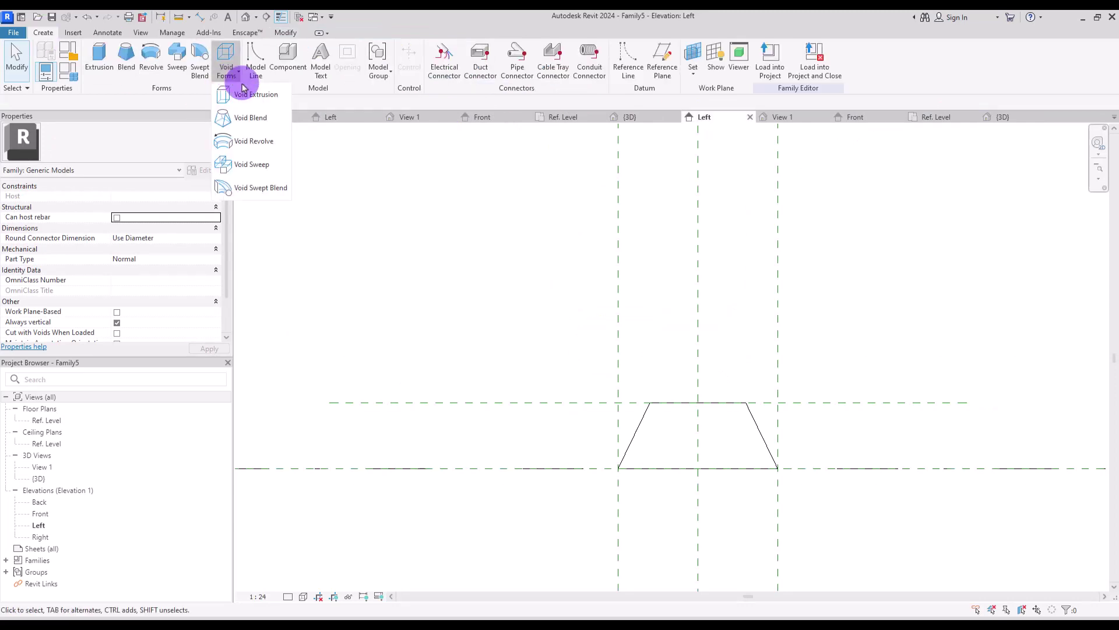
click(254, 95)
scroll(720, 462, up, 3)
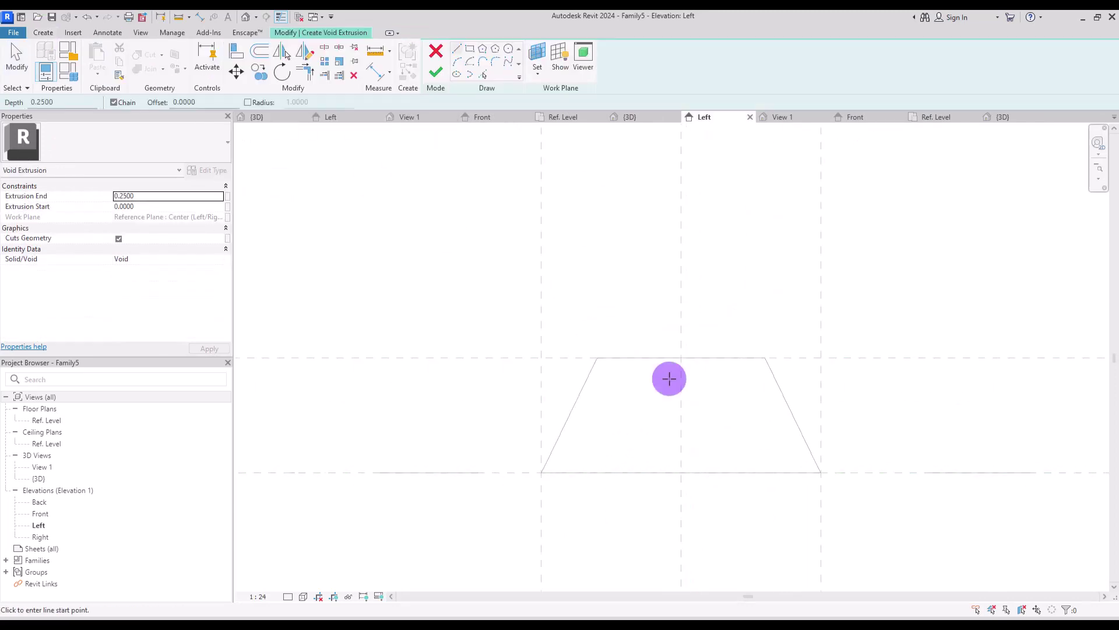
click(469, 48)
click(368, 251)
click(1002, 550)
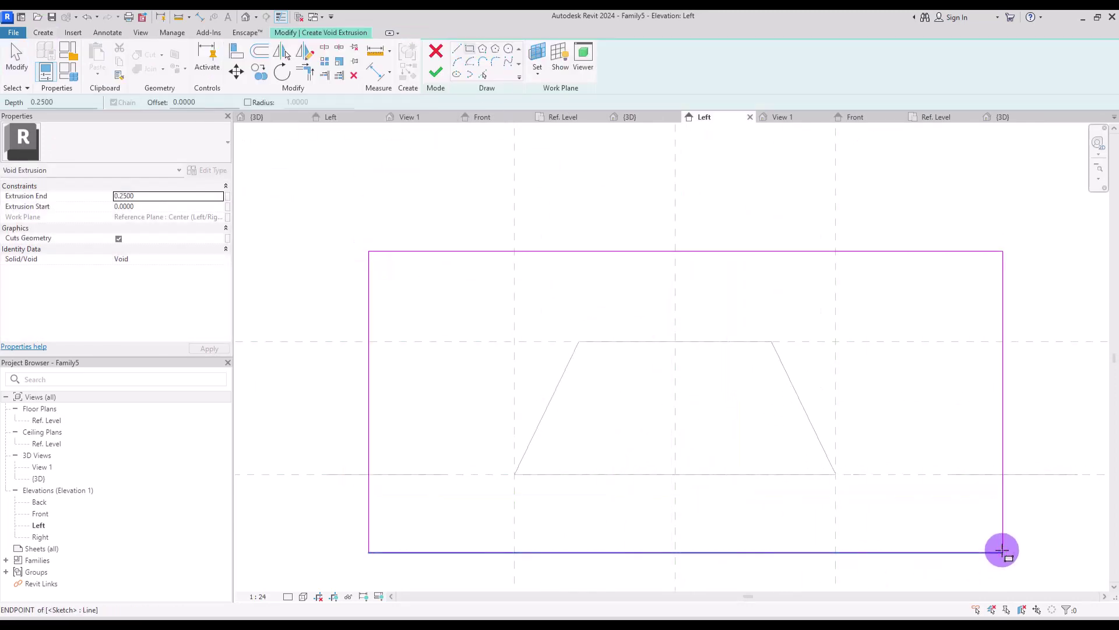
Step: Draw a small arc with a chord of about 0.025 inside the swept blend's lower-left corner
key(l)
key(i)
click(523, 455)
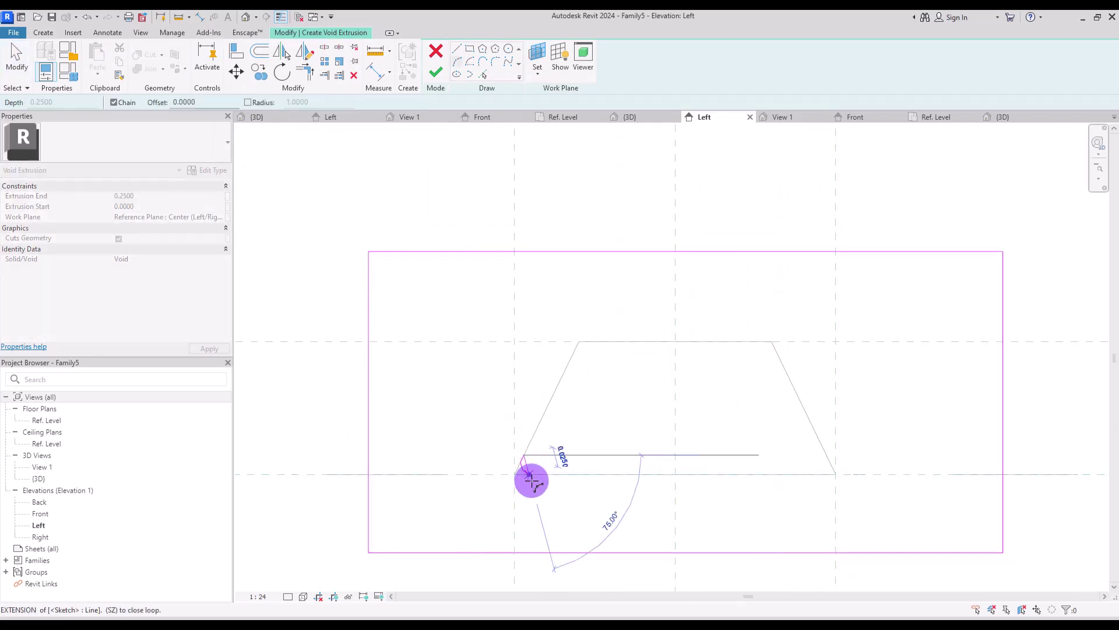
key(Escape)
key(Escape)
Step: Mirror the corner arc about the vertical centre plane and join the two arcs with a straight line along the base
click(523, 466)
click(304, 51)
click(591, 375)
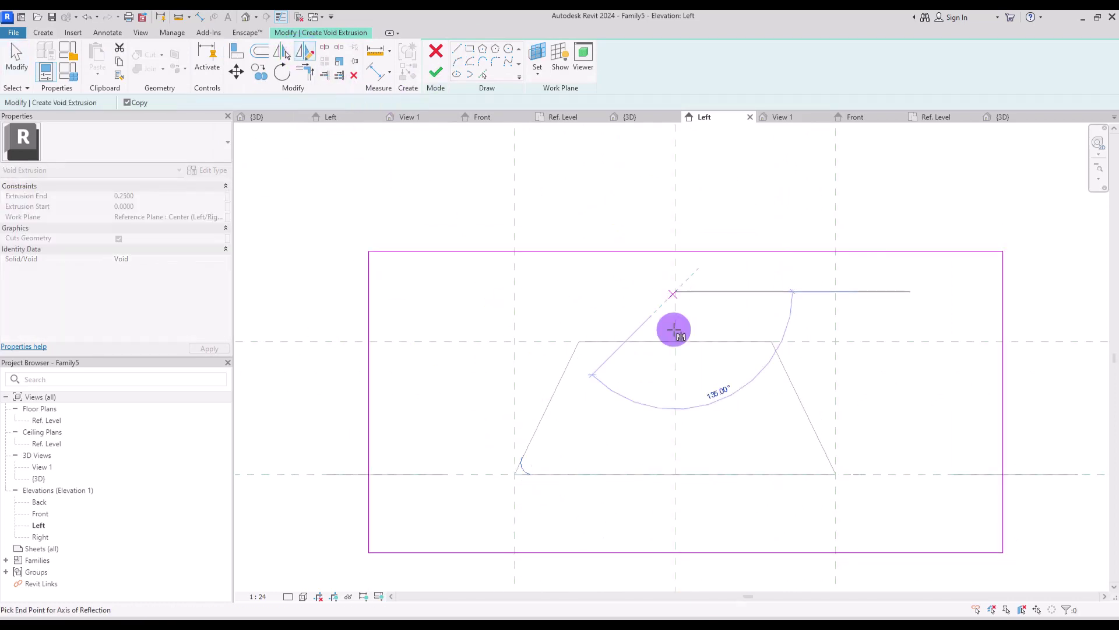
click(674, 333)
click(528, 474)
click(822, 473)
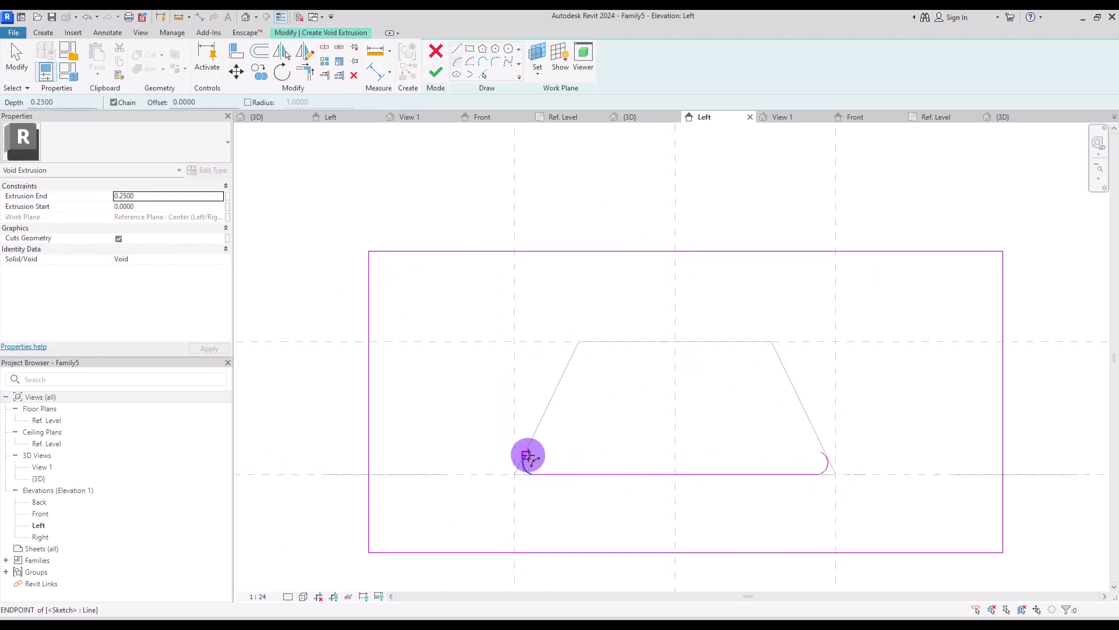
Step: Close the inner profile with a tangent curved top spanning the two corner arcs, finish the void extrusion and inspect the pillow in 3D
click(528, 455)
click(825, 455)
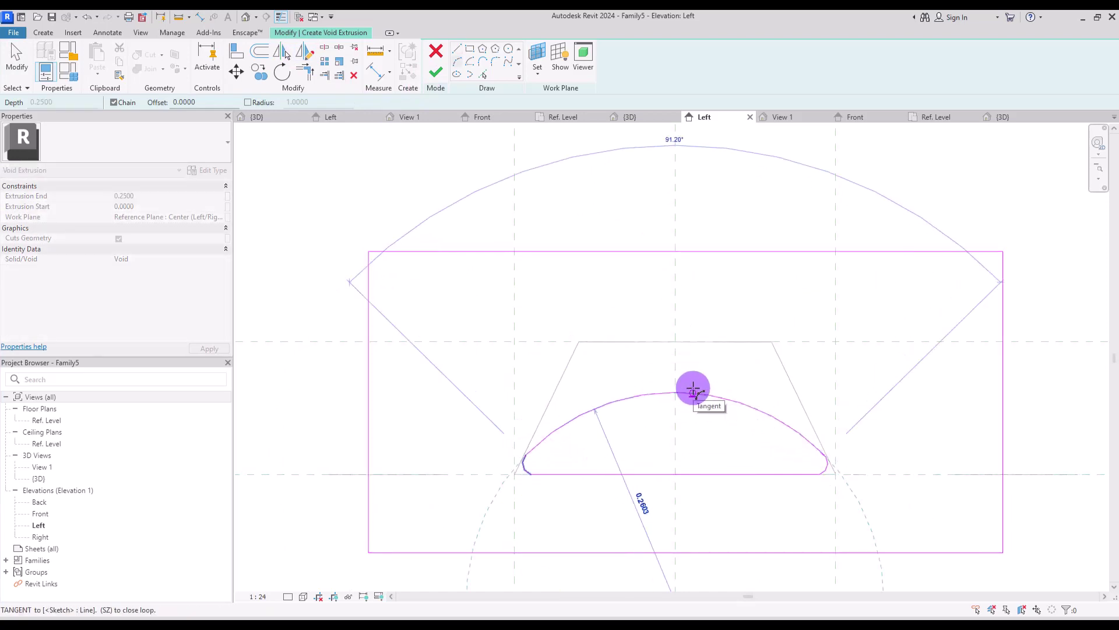
click(693, 389)
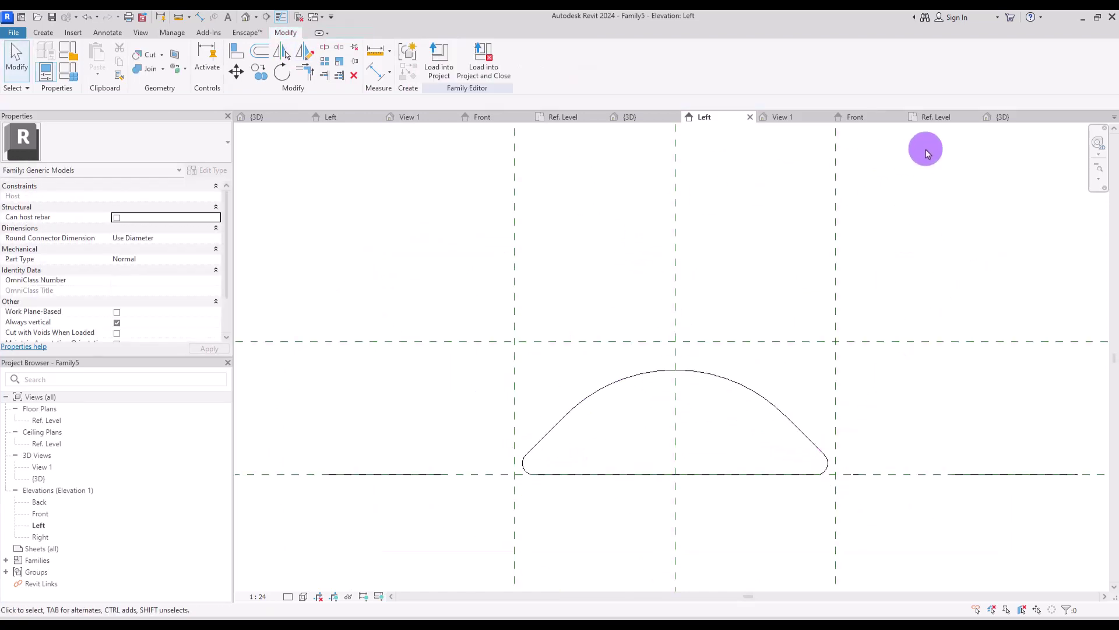
click(1008, 117)
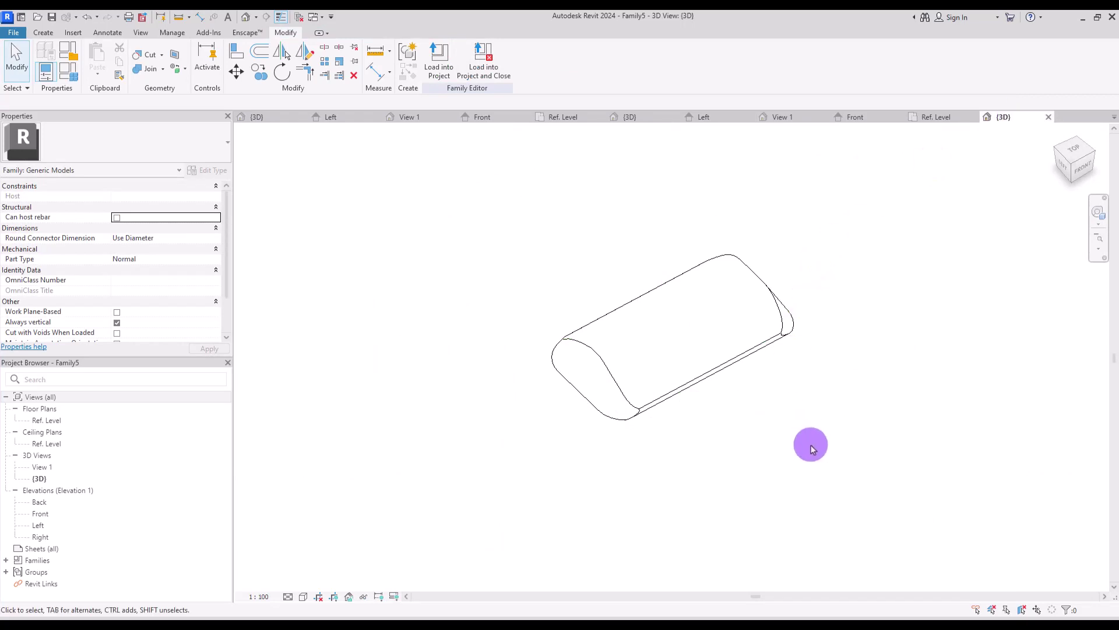
shift+middle_drag(832, 477, 437, 69)
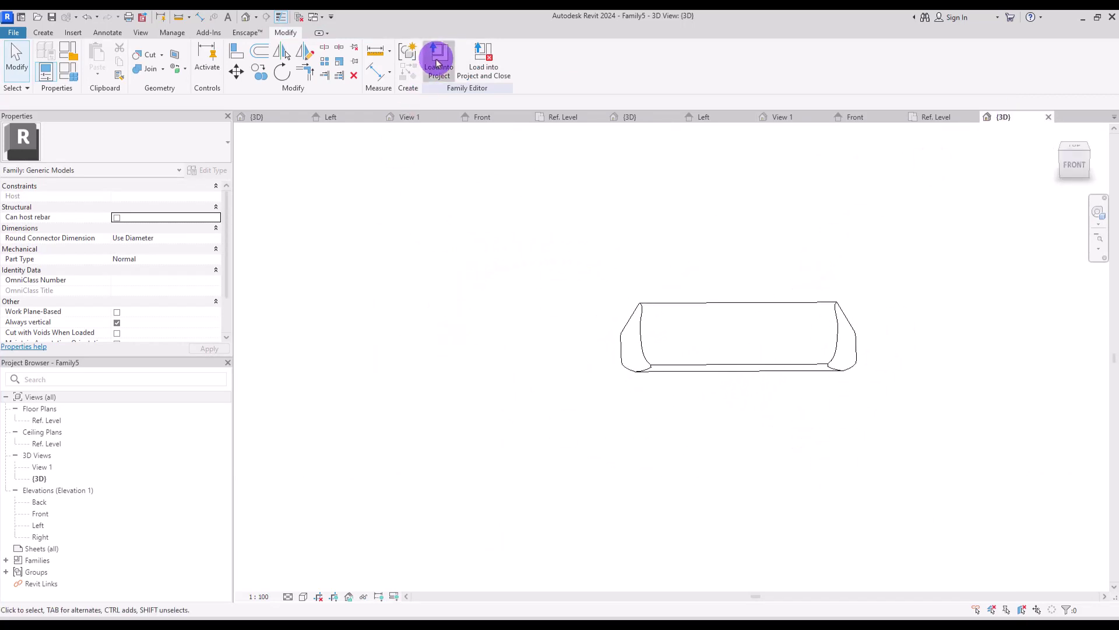
Step: Load the pillow family into Family1 only and place it beside the head end of the bed in the Ref. Level plan
click(439, 58)
click(308, 246)
click(292, 255)
click(337, 395)
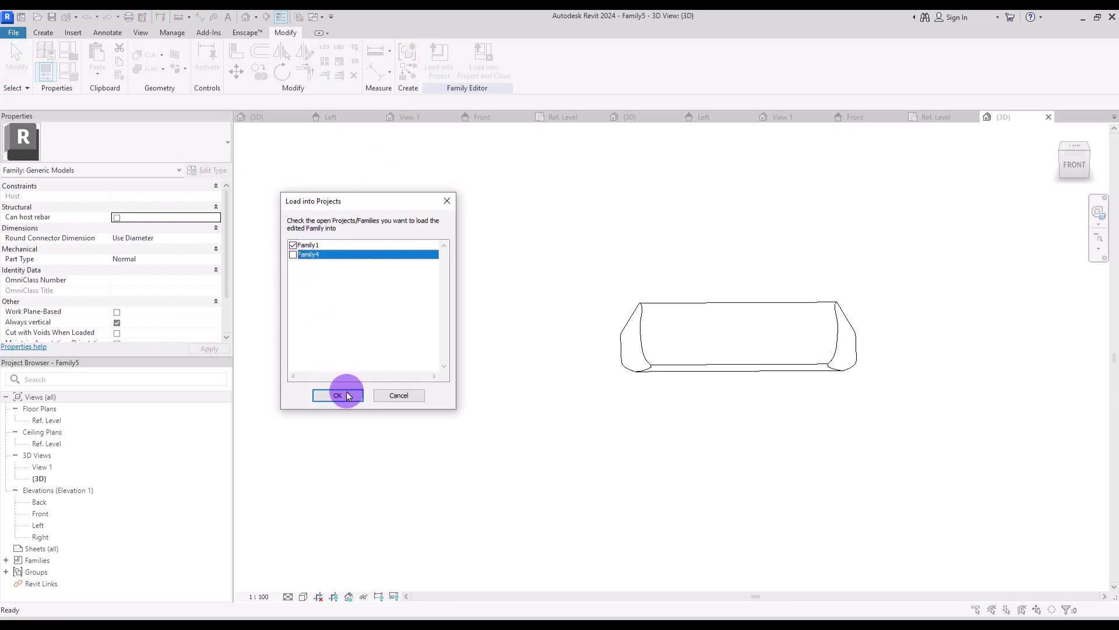
click(686, 319)
Step: Align the pillow's centre with the bed's vertical centre plane and check its placement in the 3D view
key(a)
key(l)
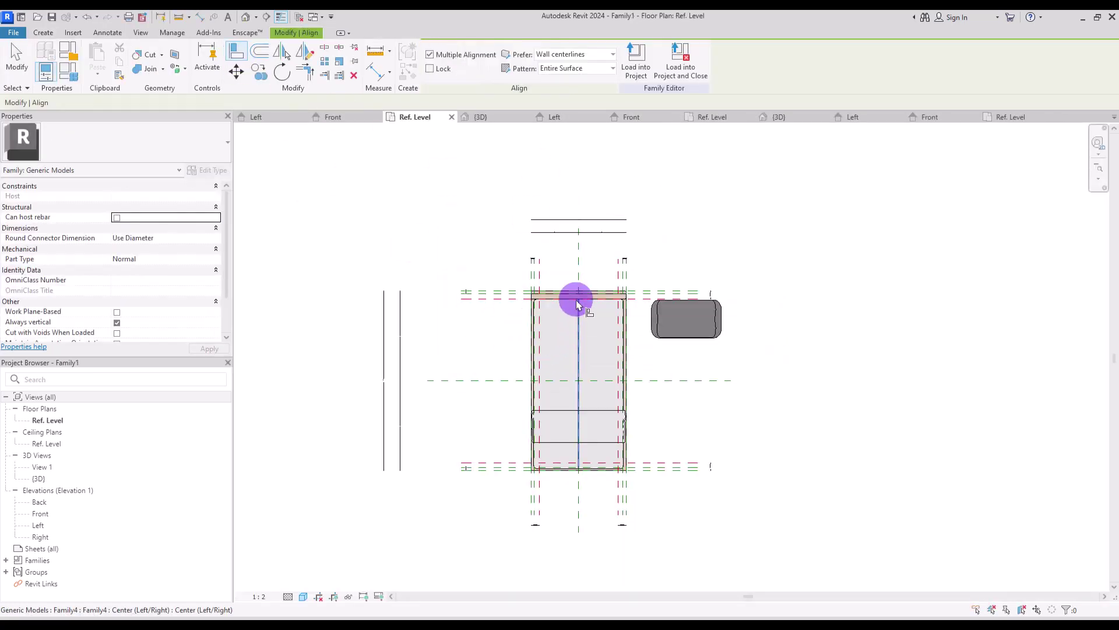
click(575, 274)
click(683, 326)
click(687, 321)
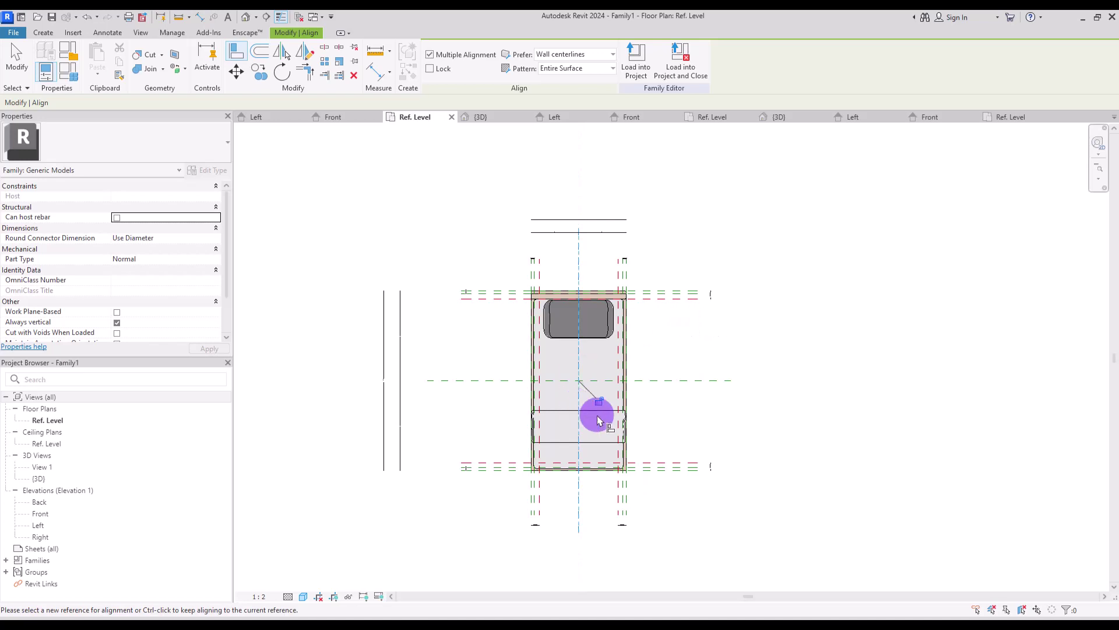
key(Escape)
key(Escape)
key(ctrl+Tab)
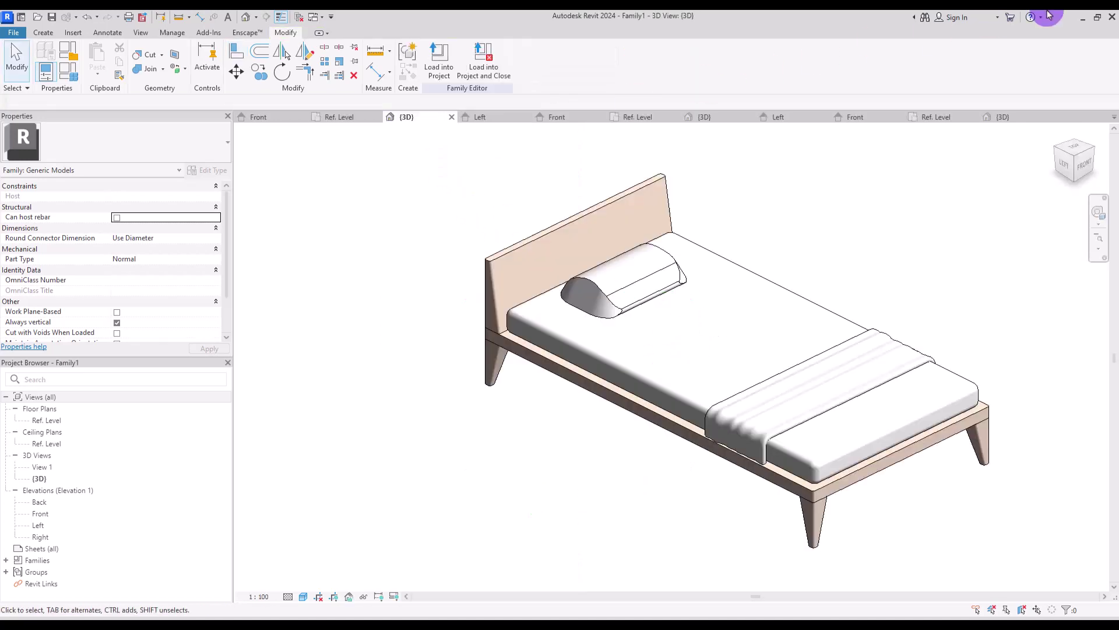
shift+middle_drag(449, 217, 575, 333)
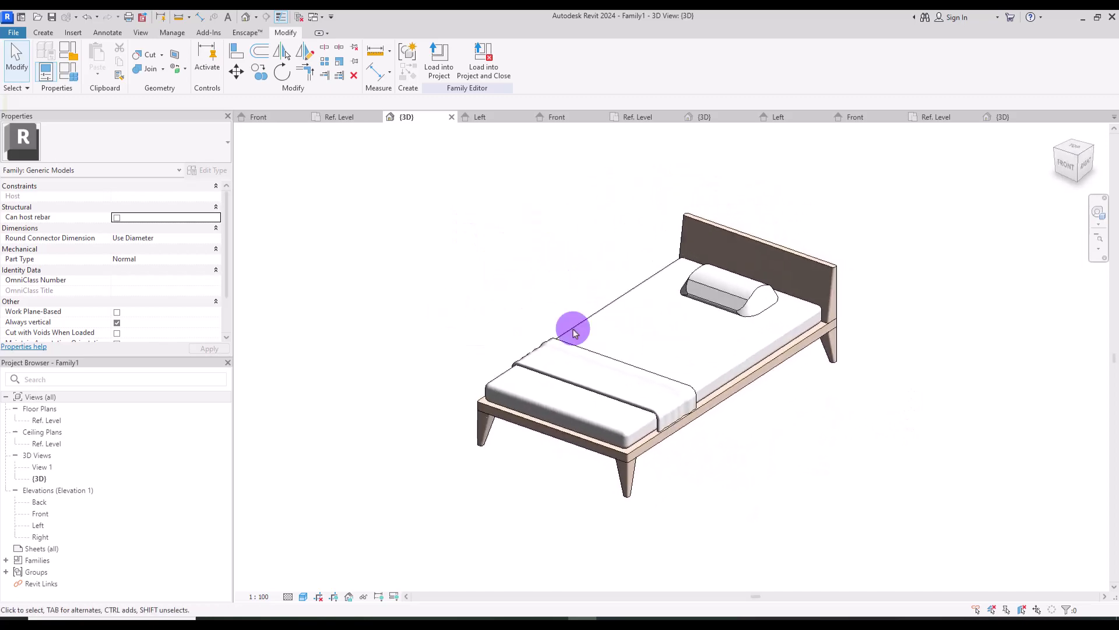
Step: Create a family type named Singel with W set to 0.92 and L set to 1.88, and apply it
click(68, 77)
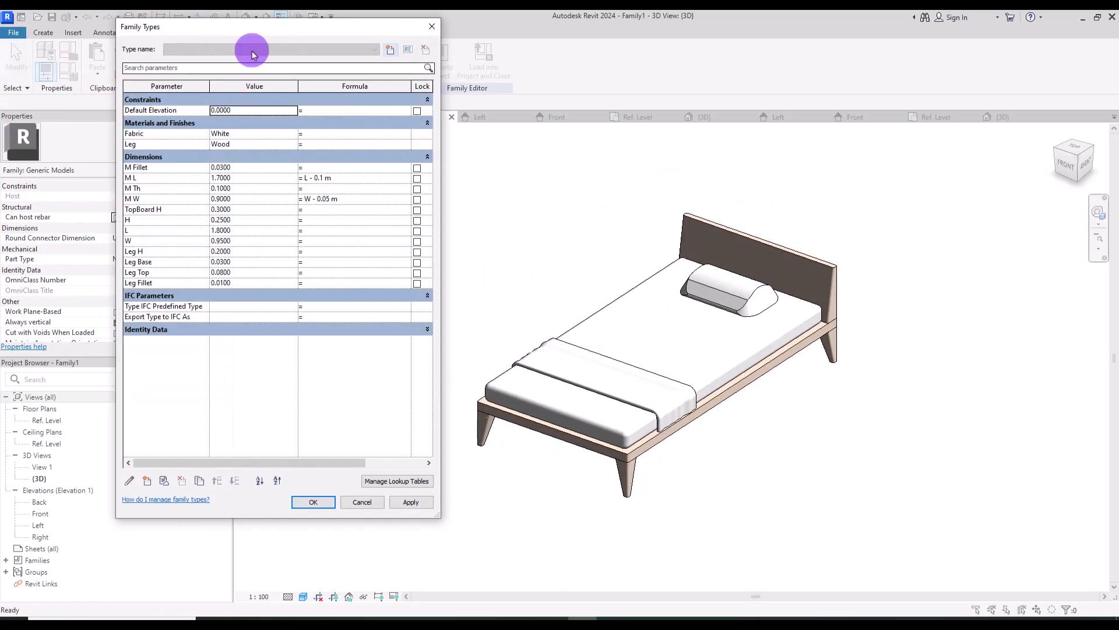
drag(264, 29, 248, 30)
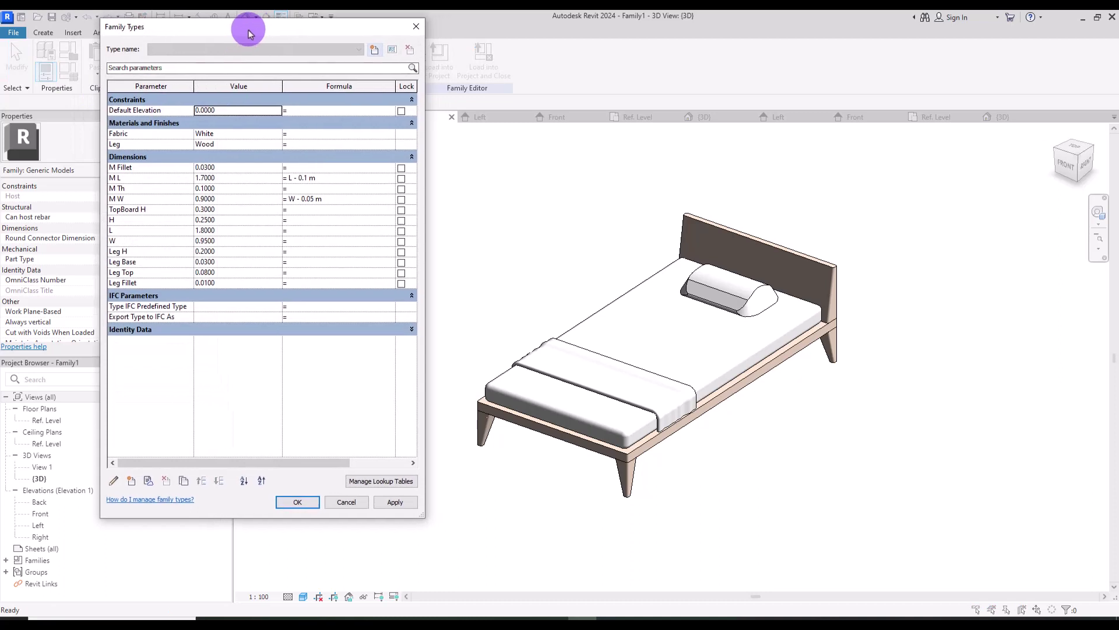
click(374, 51)
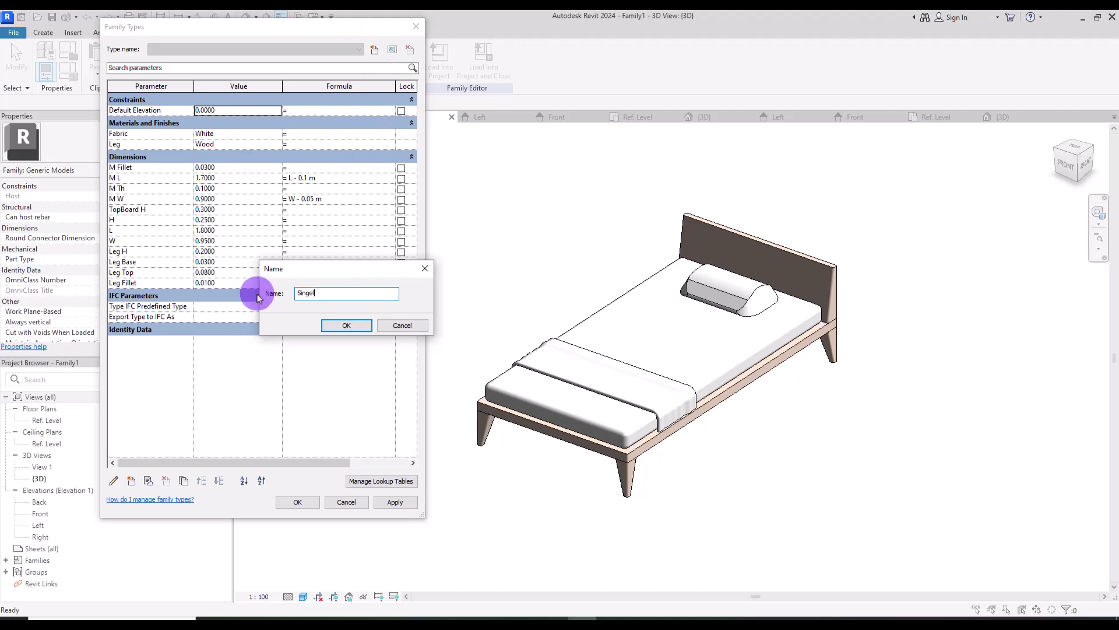
key(Return)
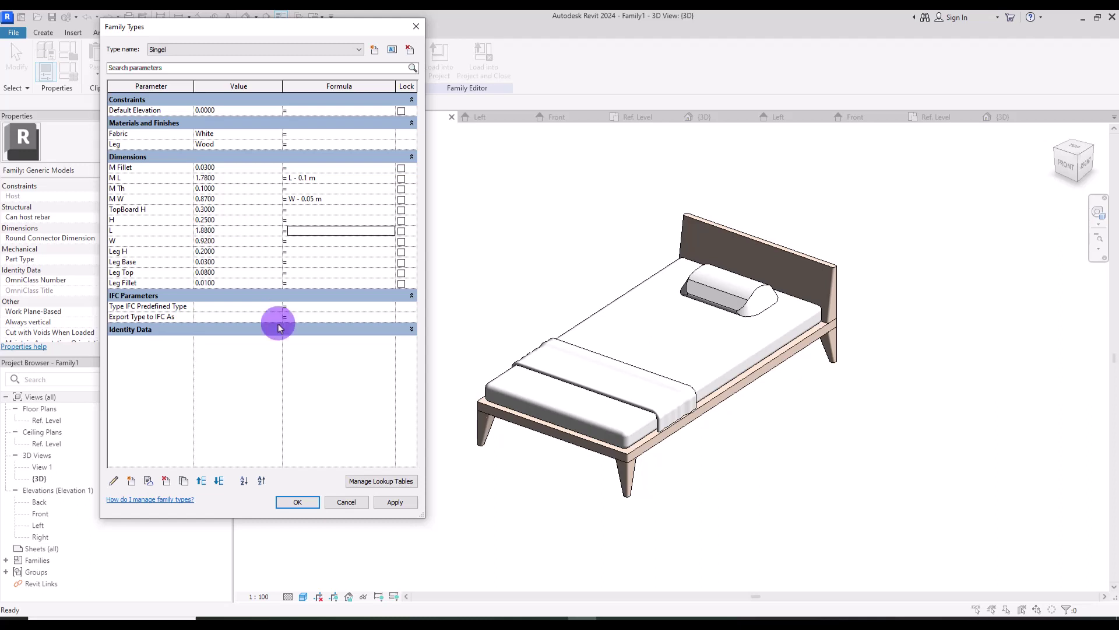
click(396, 502)
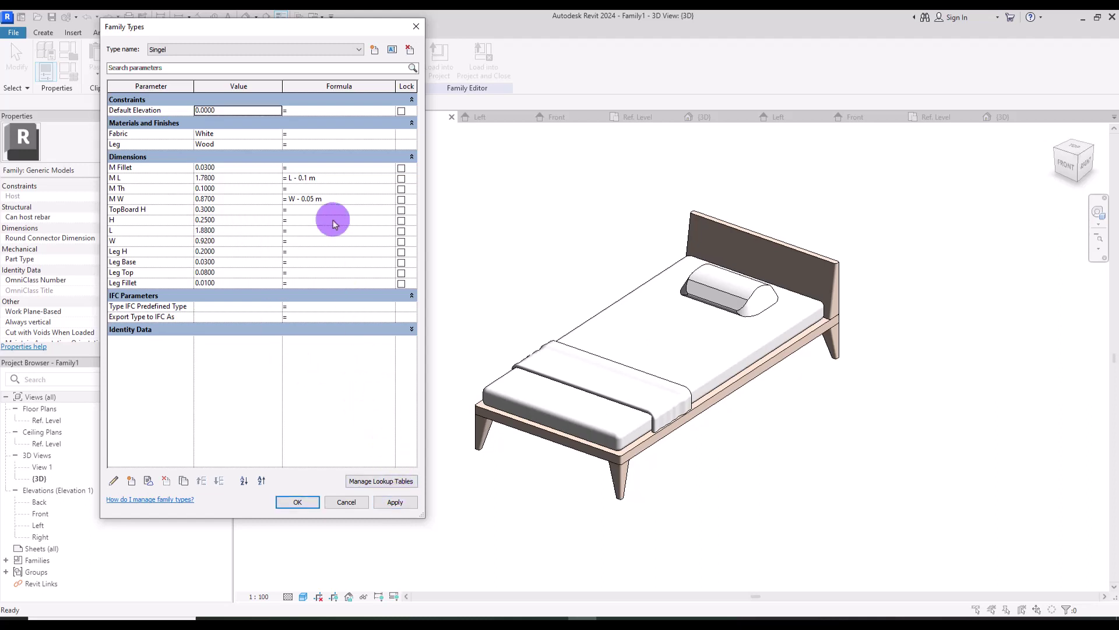
Step: Create a family type named Double with W set to 1.38 and apply it to the bed
click(374, 49)
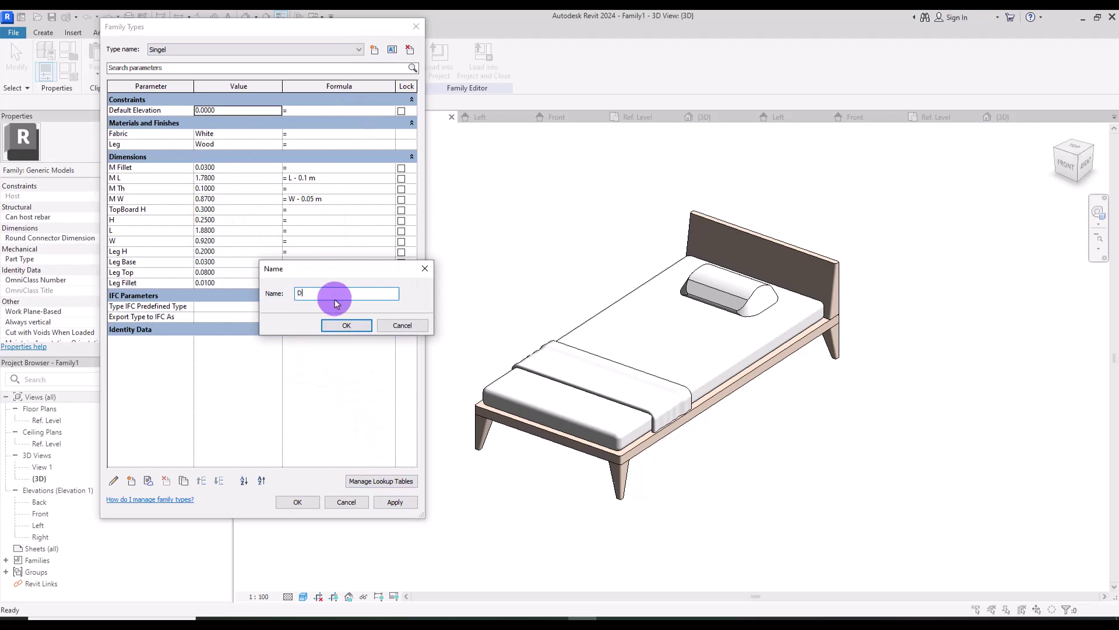
key(Return)
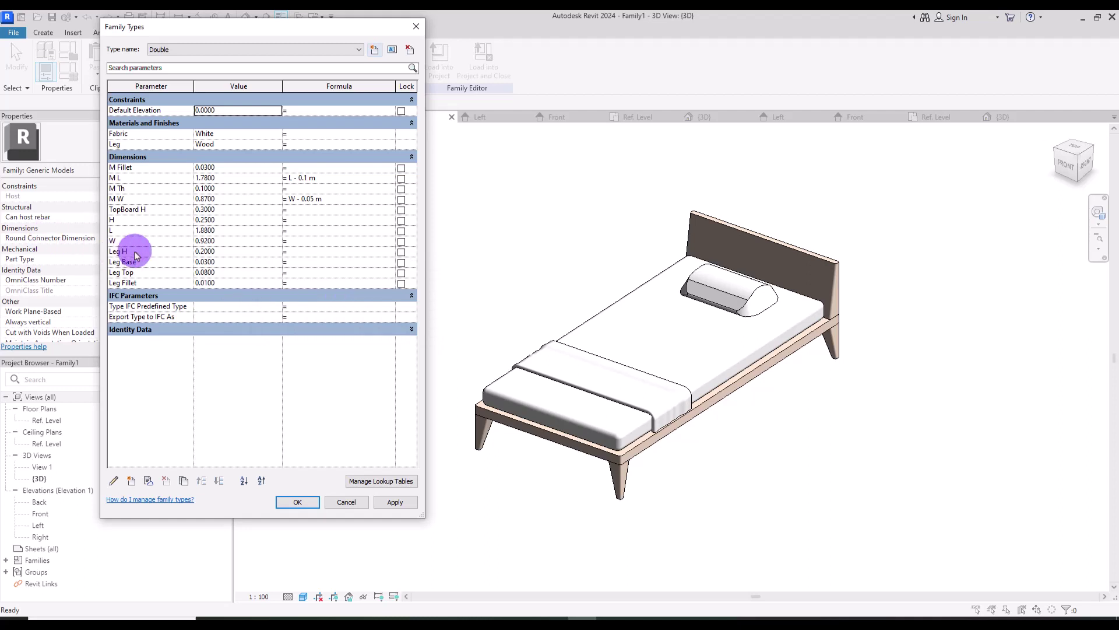
click(232, 242)
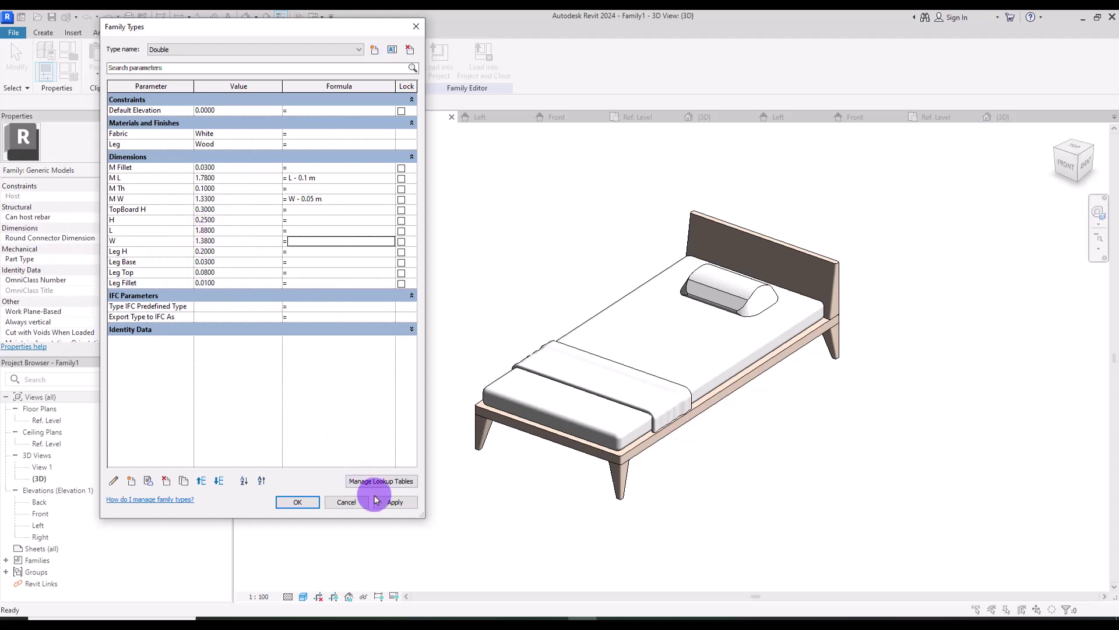
click(396, 502)
key(Escape)
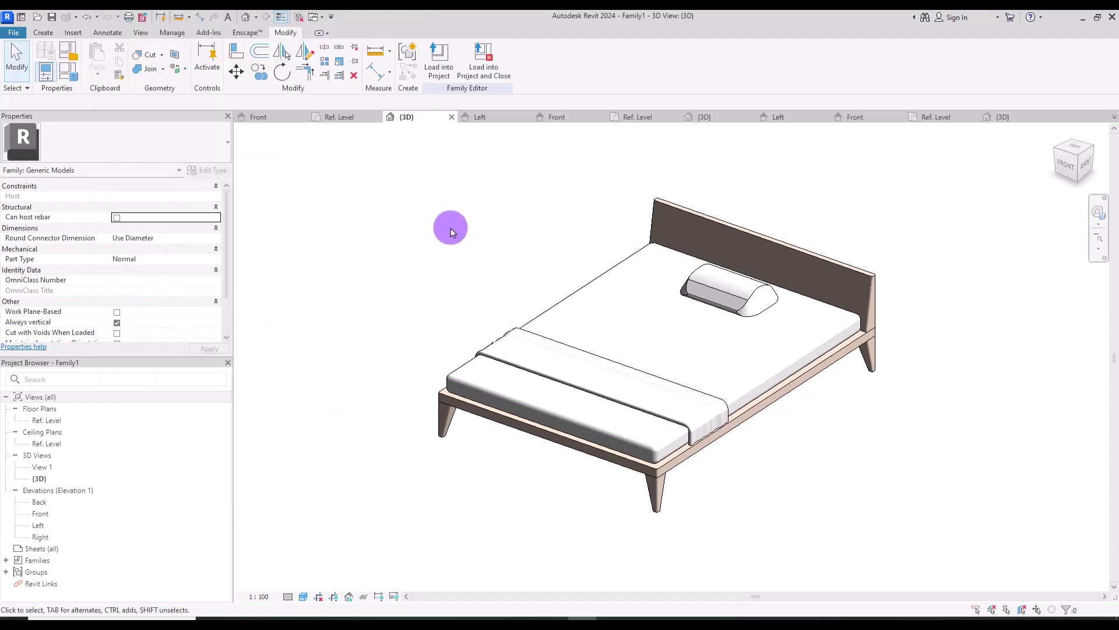
Step: Associate the pillow's Visible property with a new Yes/No type parameter named One
click(686, 294)
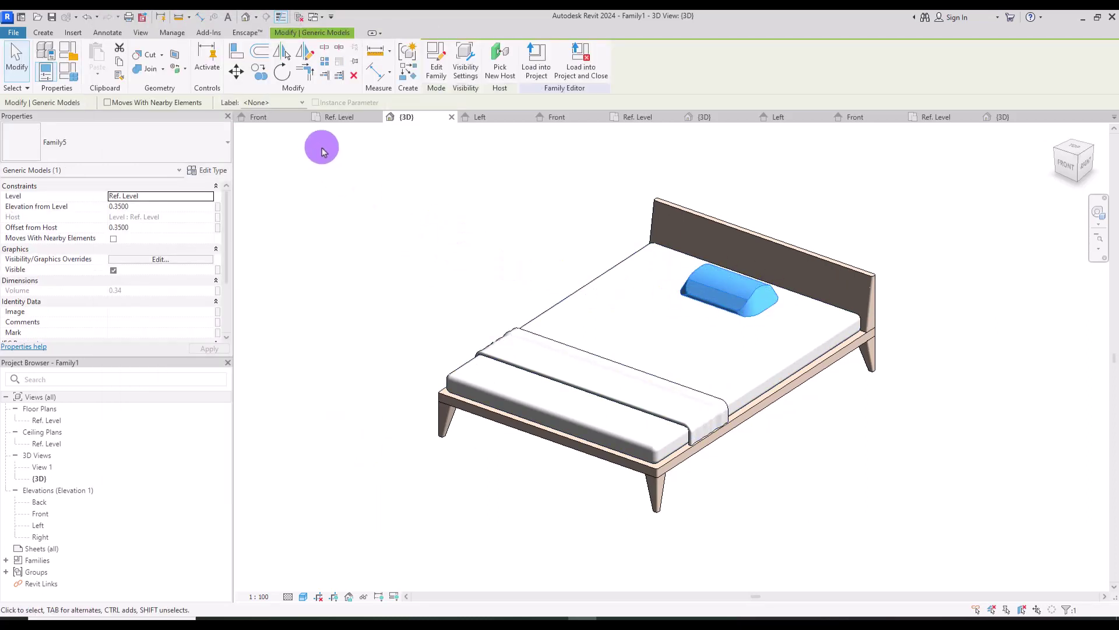
click(348, 119)
click(375, 260)
click(575, 285)
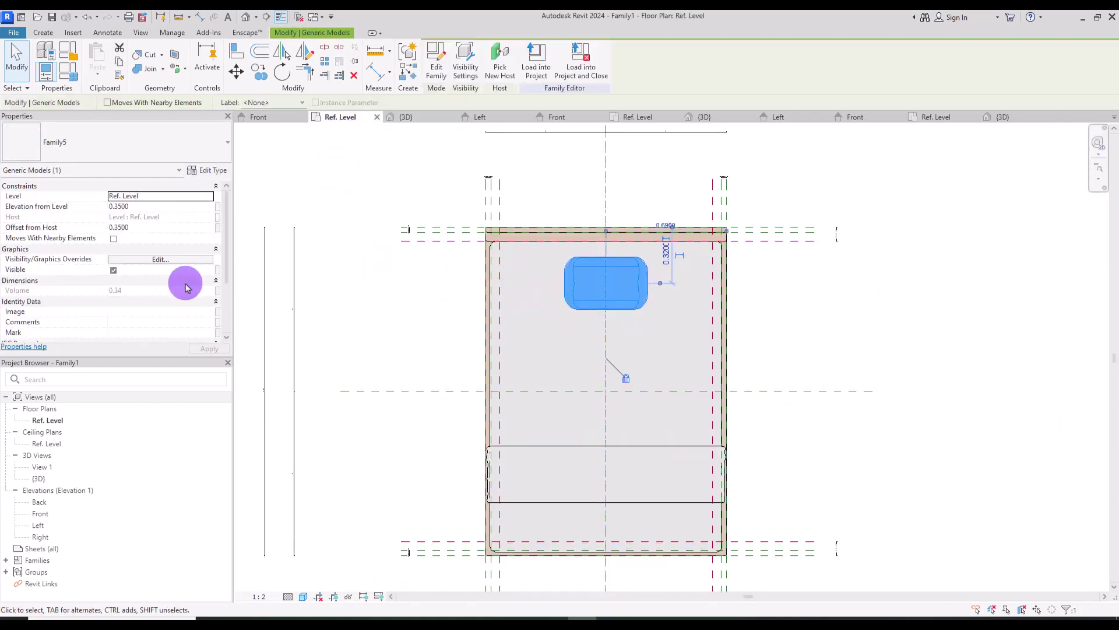
click(218, 269)
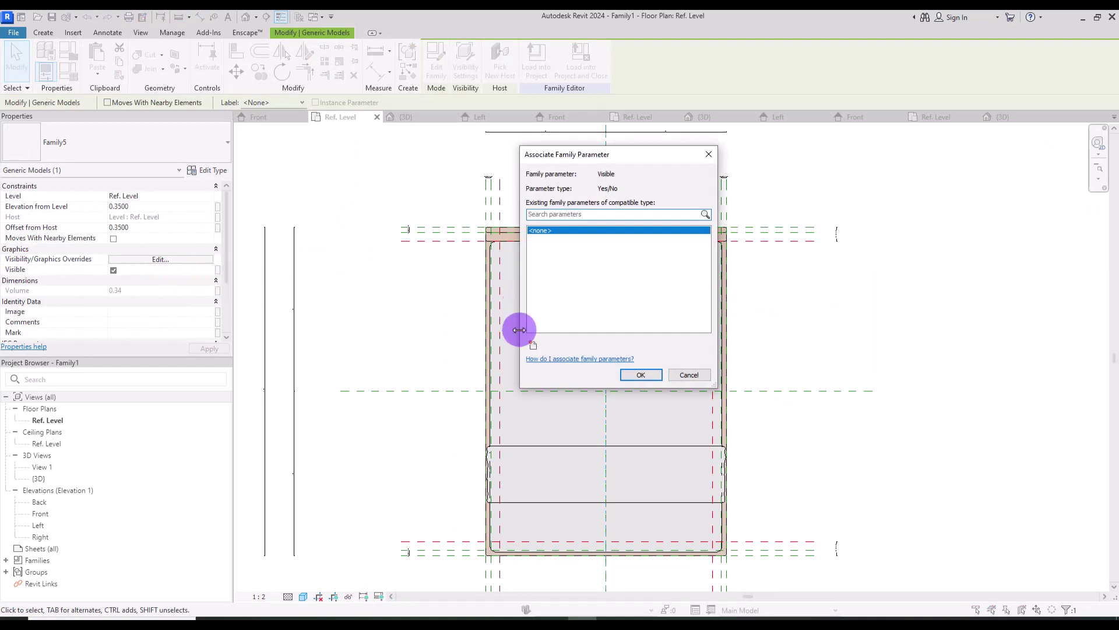
click(534, 346)
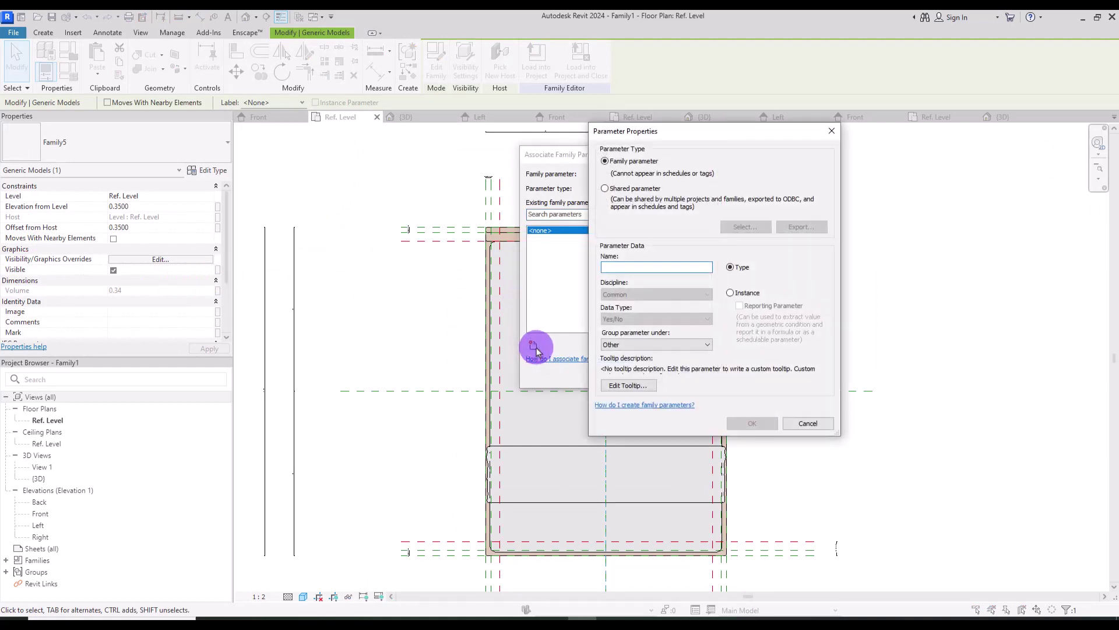
text(On)
key(Escape)
key(Escape)
key(Escape)
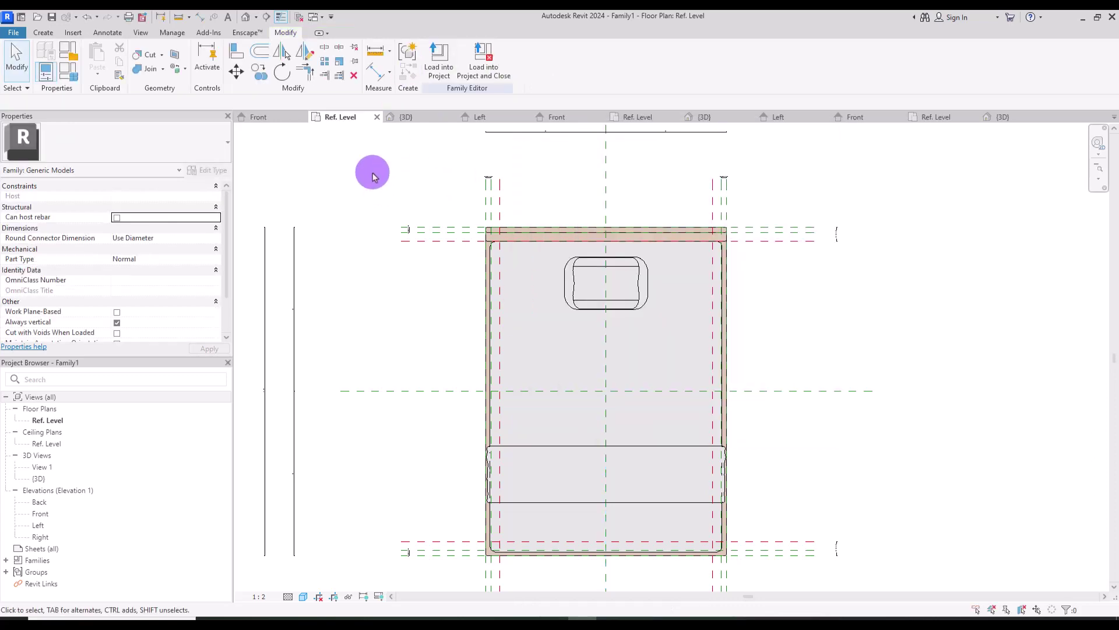
Step: Apply the Singel type with One enabled, switch to the Double type and disable One for it
click(68, 72)
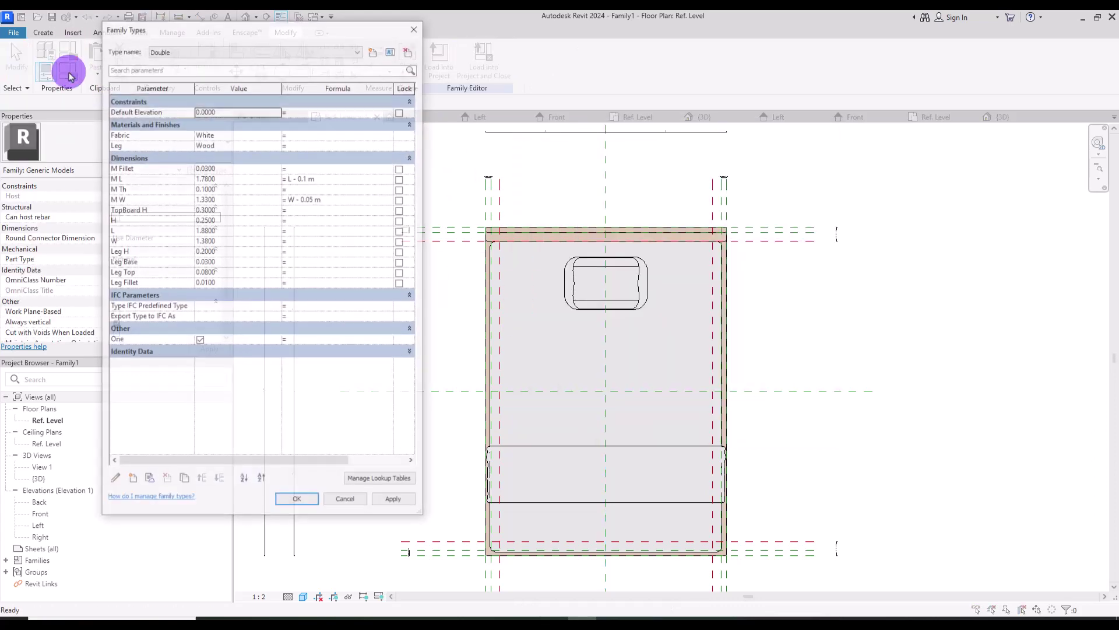
click(198, 53)
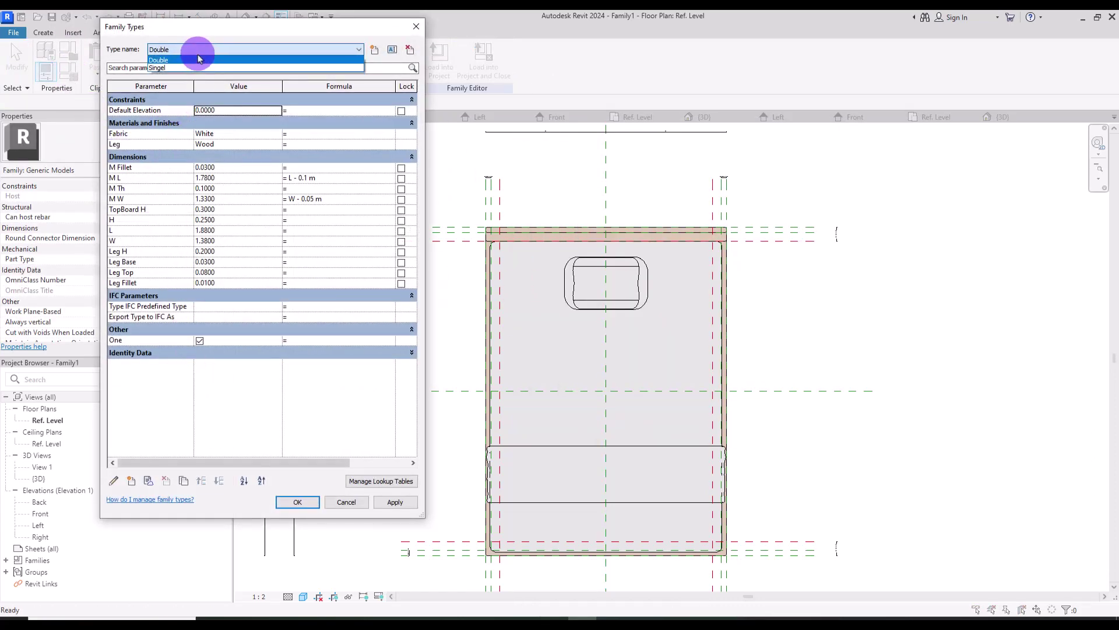
click(184, 68)
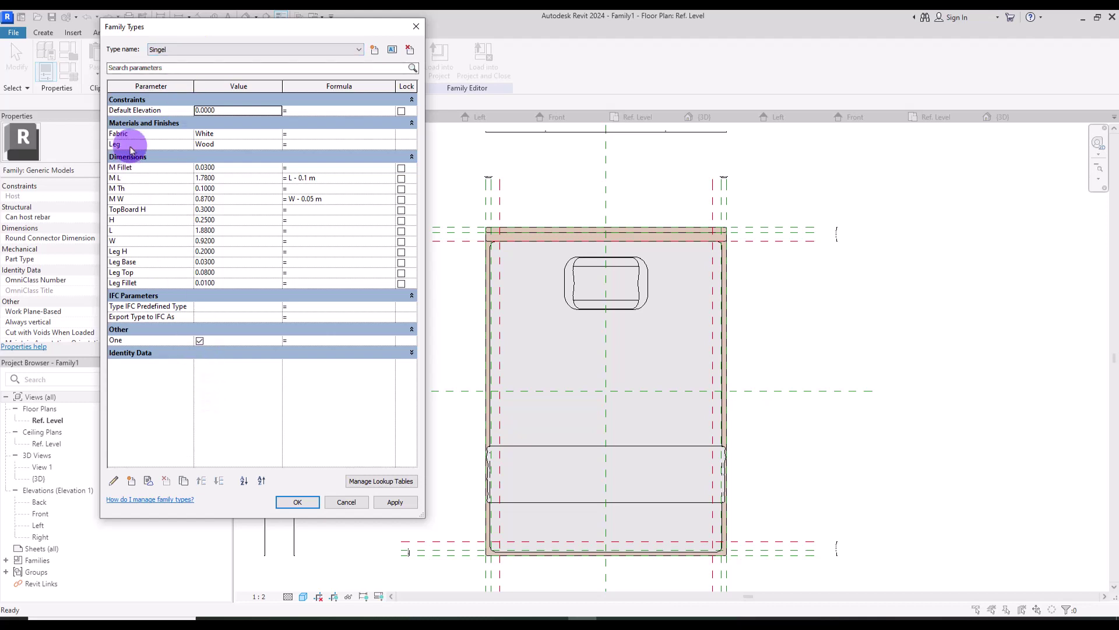
click(394, 502)
click(173, 51)
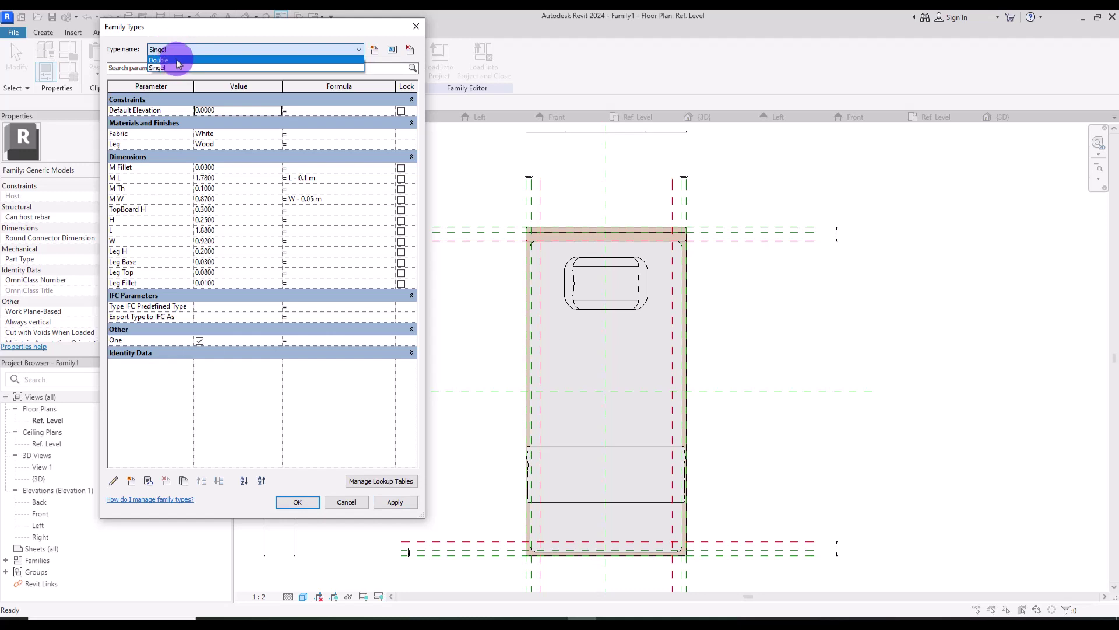
click(179, 60)
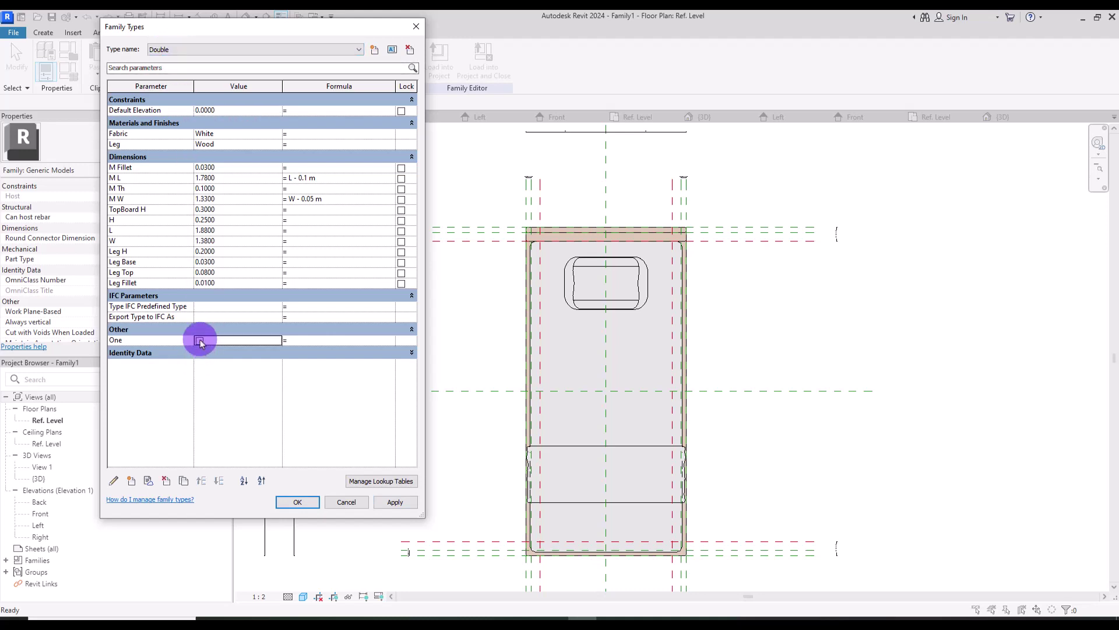
key(Return)
Step: Turn on Preview Visibility in the 3D view to check the pillow's visibility for the Double type
click(410, 118)
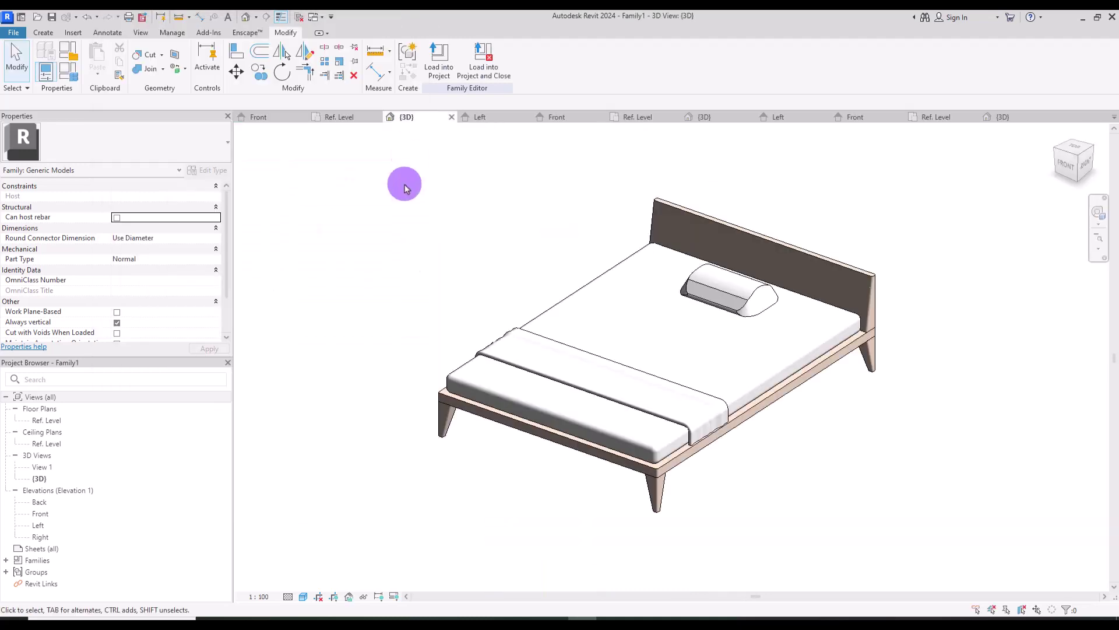
click(394, 597)
click(432, 583)
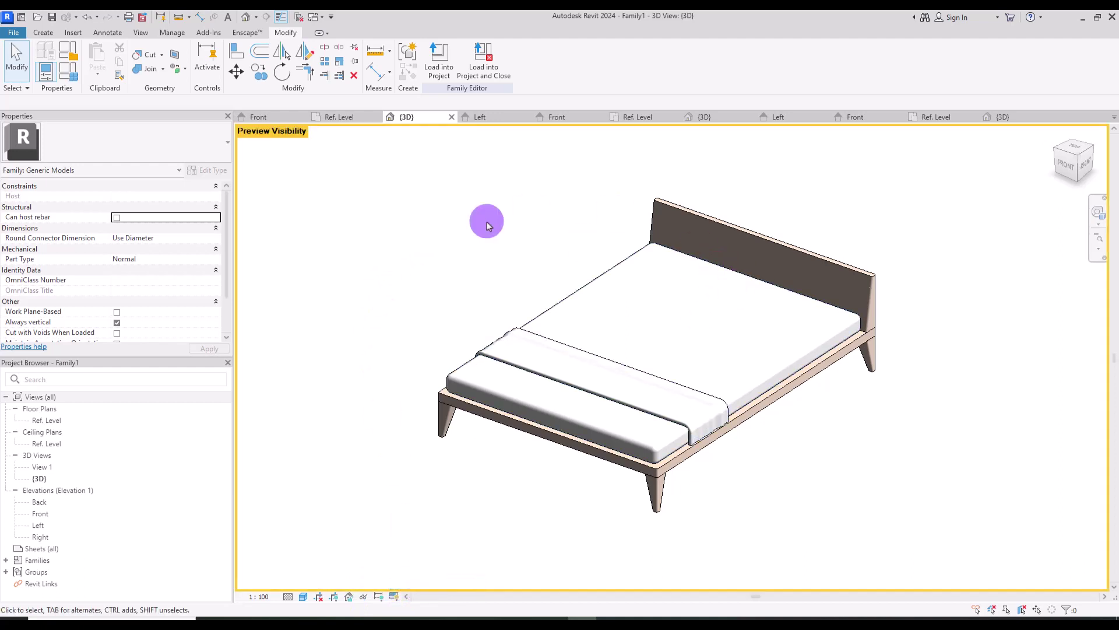
Step: Copy the pillow about 0.32 to the left of the bed's centre plane in the Ref. Level plan
click(344, 117)
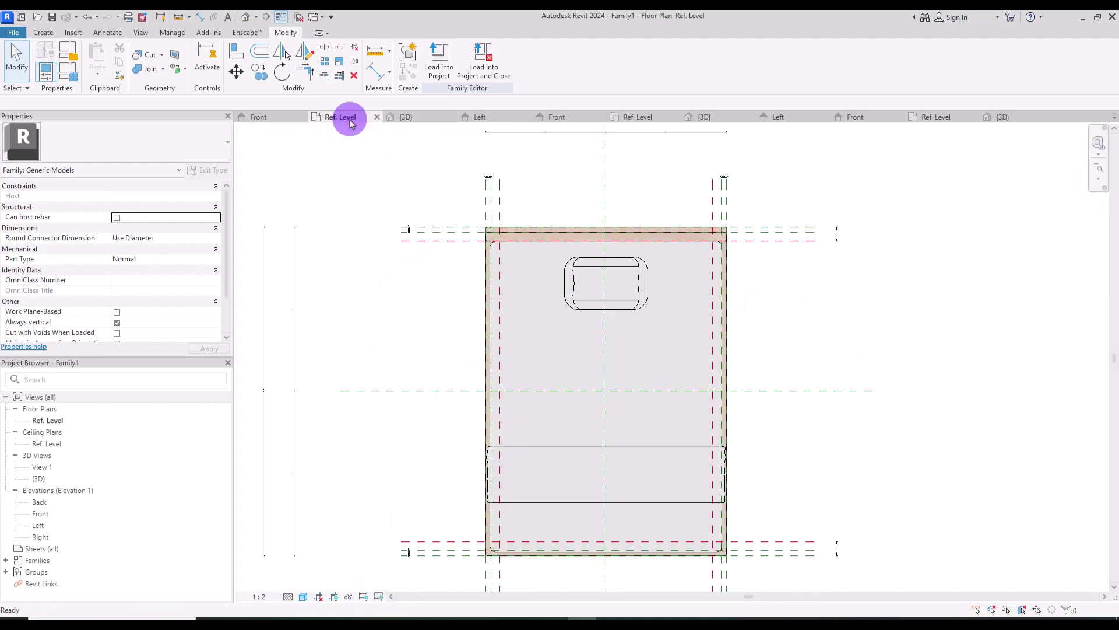
click(569, 289)
click(243, 76)
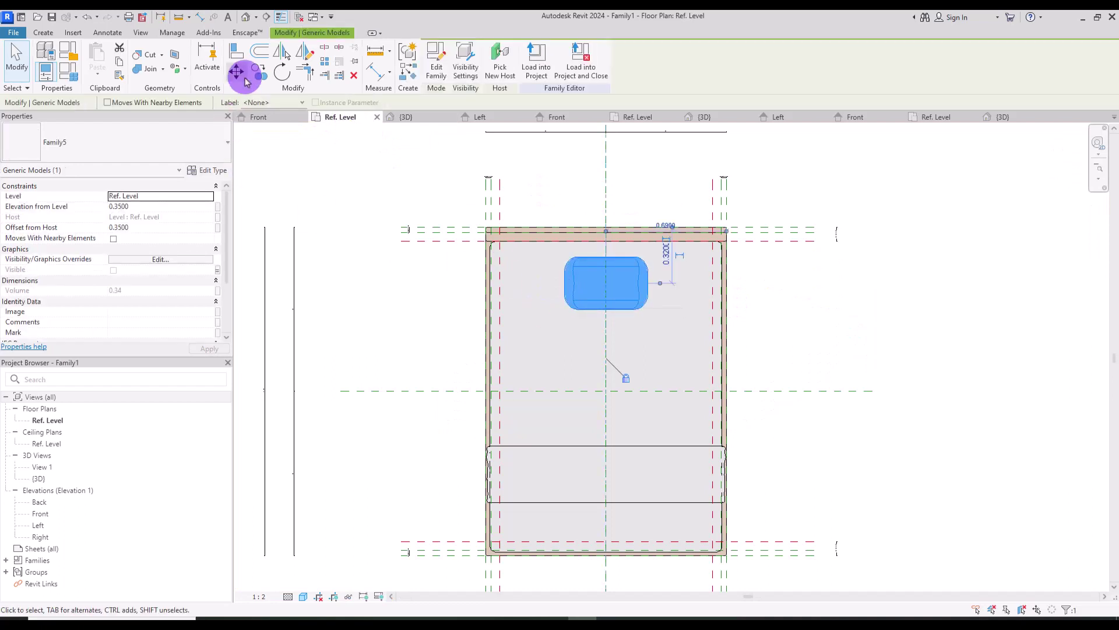
click(261, 74)
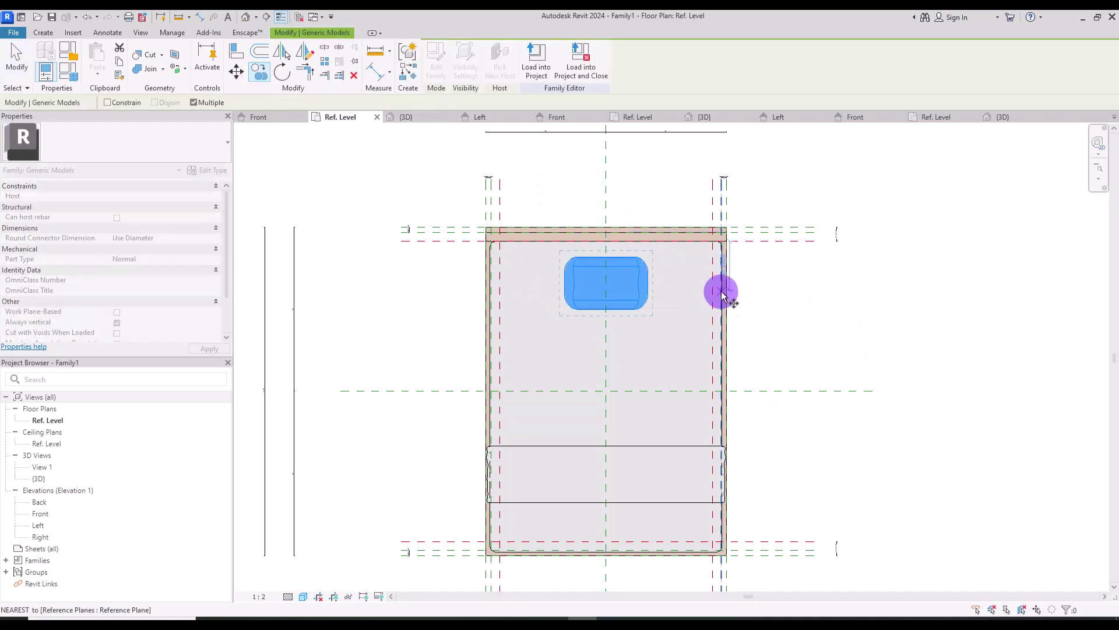
click(594, 284)
key(Escape)
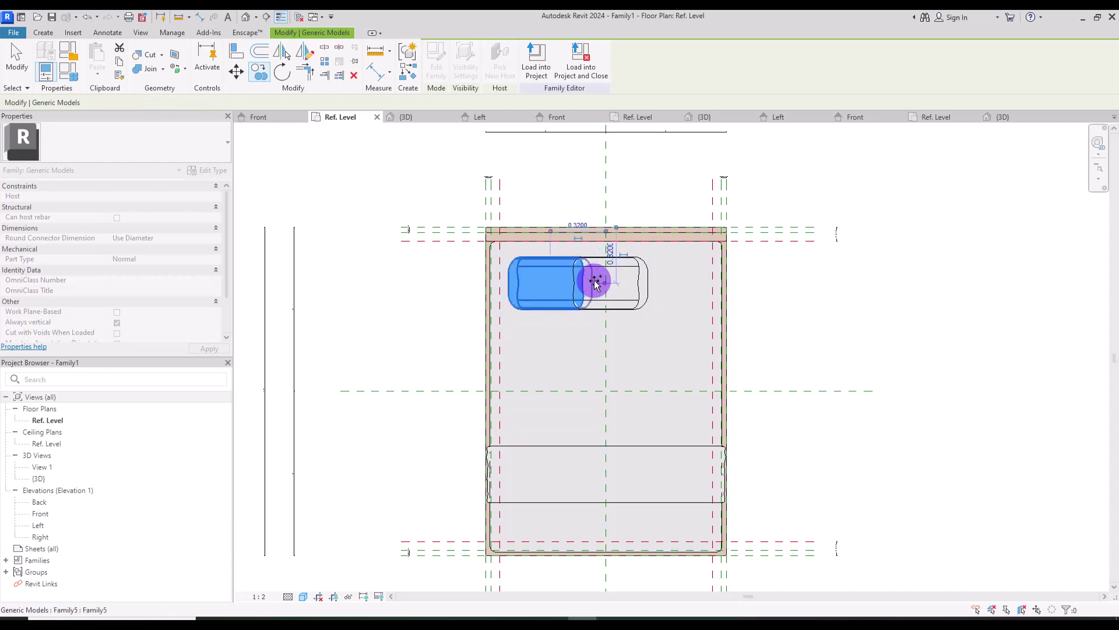
Step: Mirror a copy of the offset pillow across the bed's vertical centre plane using a drawn axis
click(304, 51)
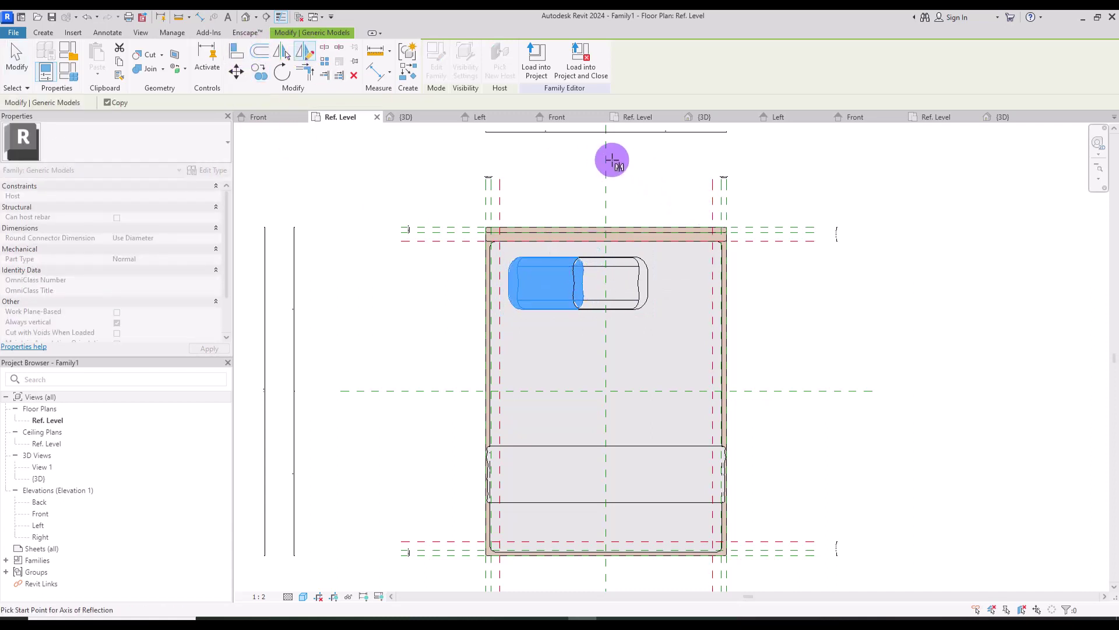
click(606, 156)
click(611, 192)
Step: Associate the Visible property of the two outer pillows with a new Yes/No type parameter named Two
ctrl+click(548, 283)
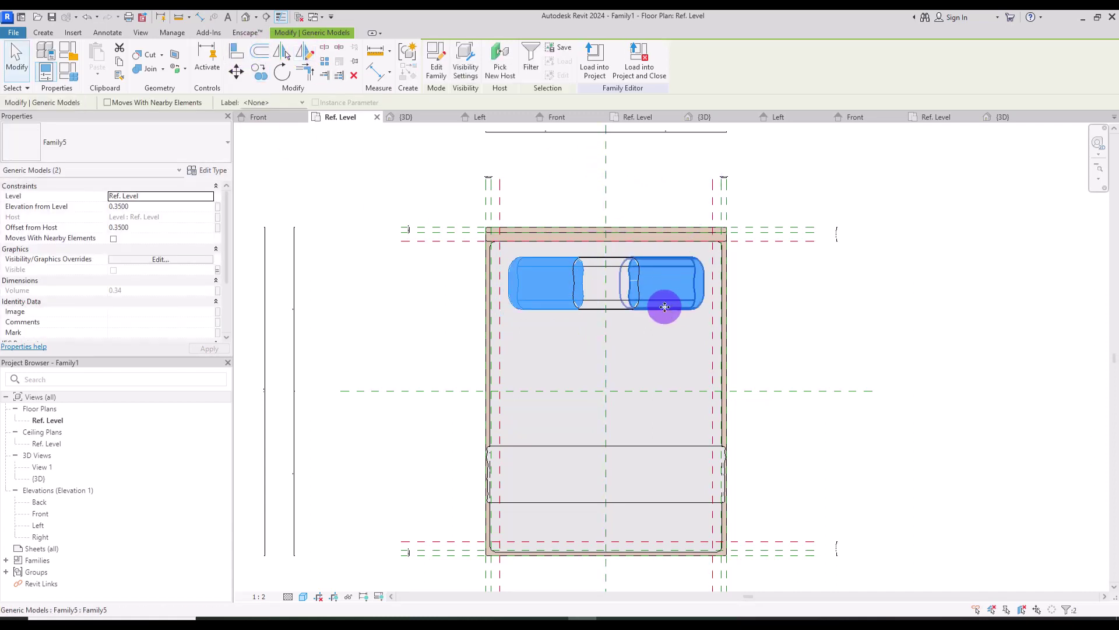
click(218, 270)
click(533, 344)
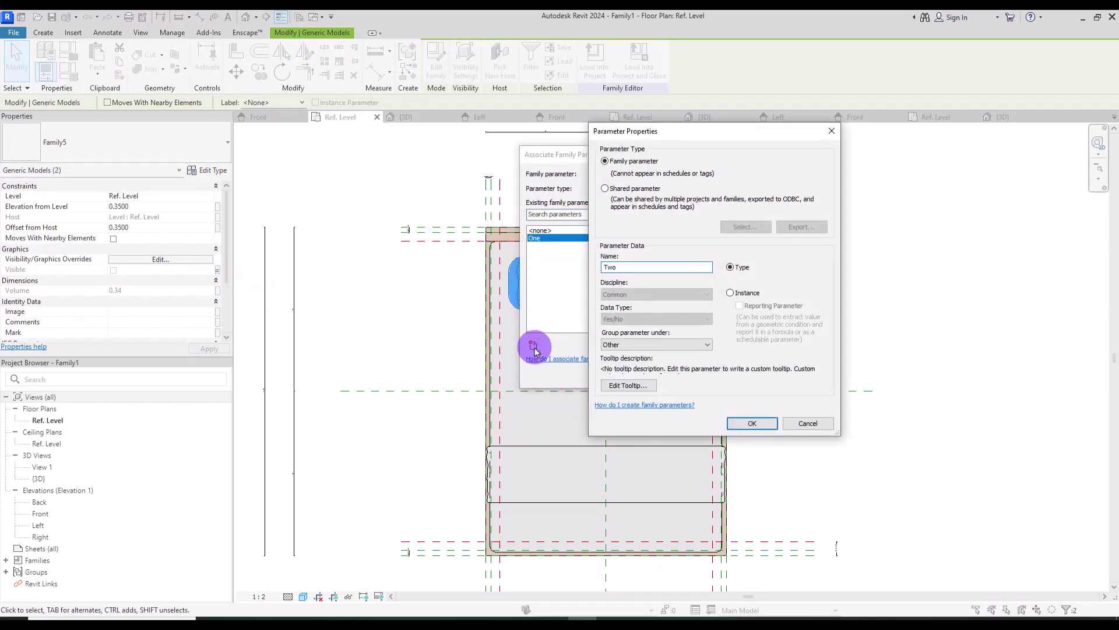
click(752, 423)
click(643, 372)
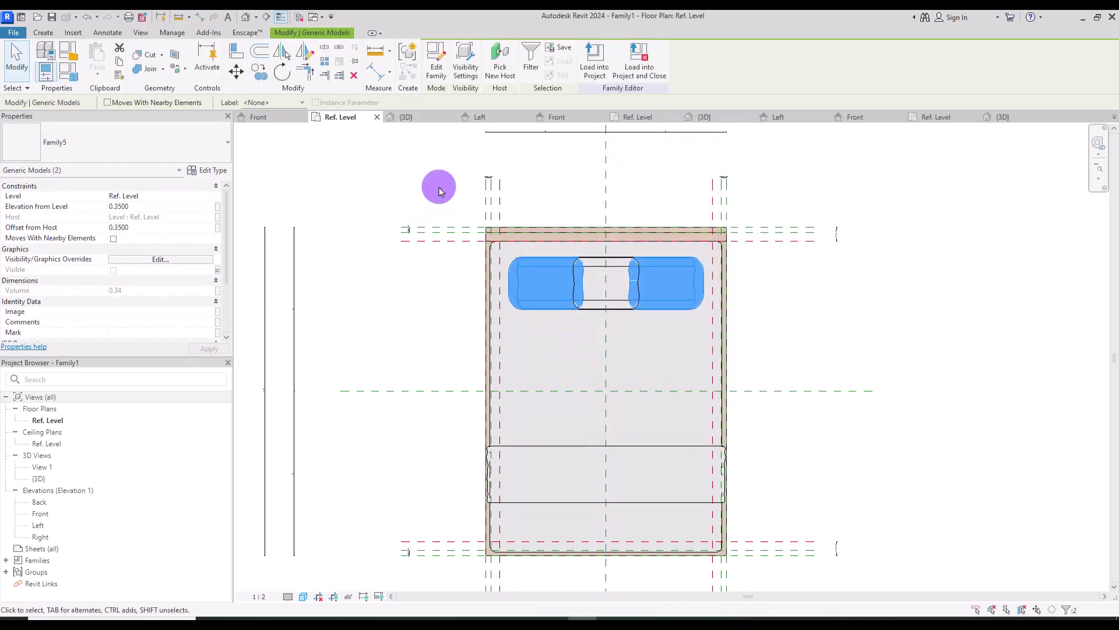
Step: Enable the Two parameter for the Double family type and keep Double as the active type
click(68, 74)
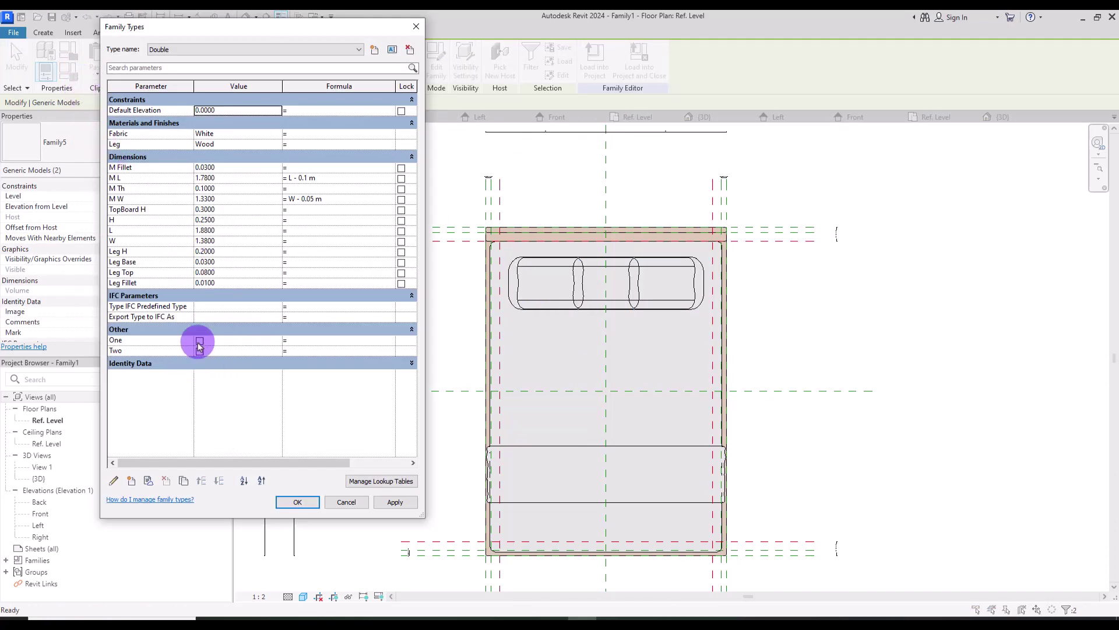
click(199, 350)
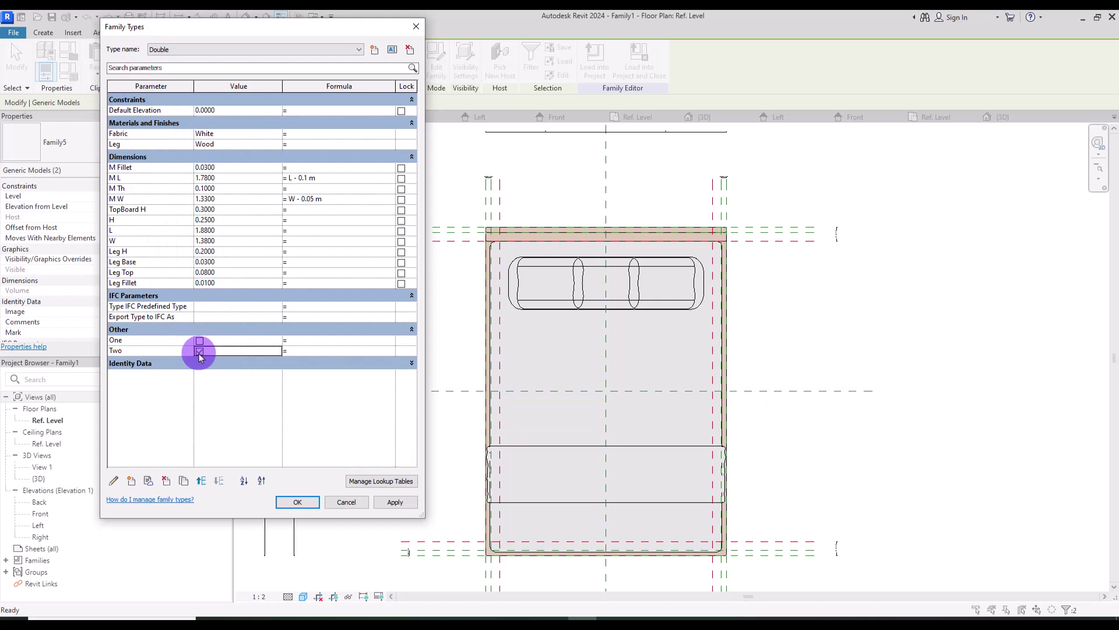
click(155, 50)
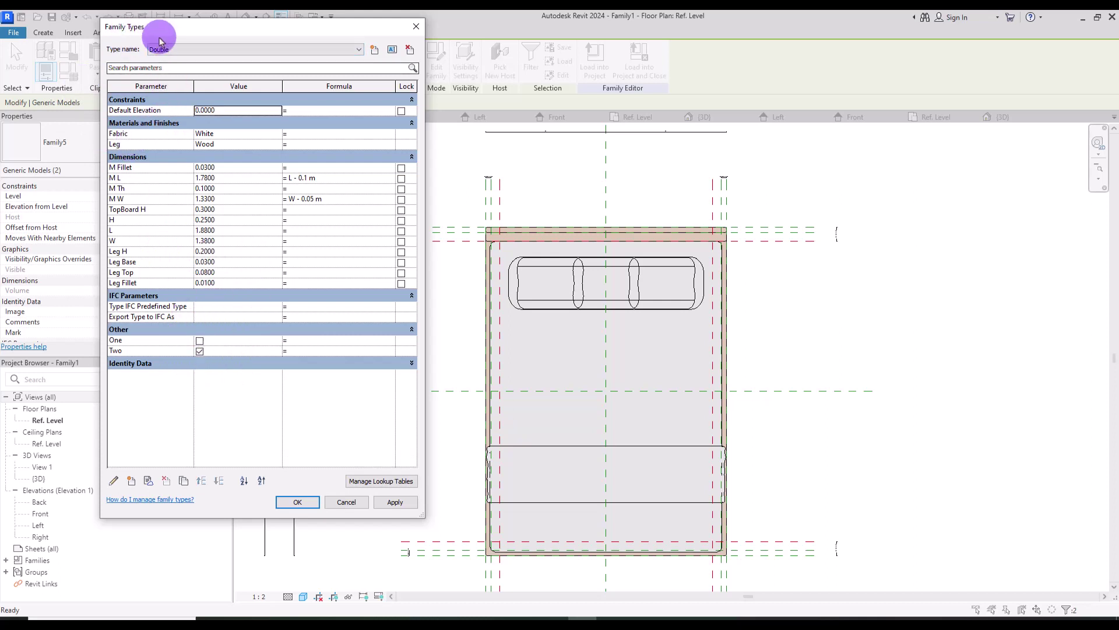
click(159, 49)
click(161, 61)
click(191, 351)
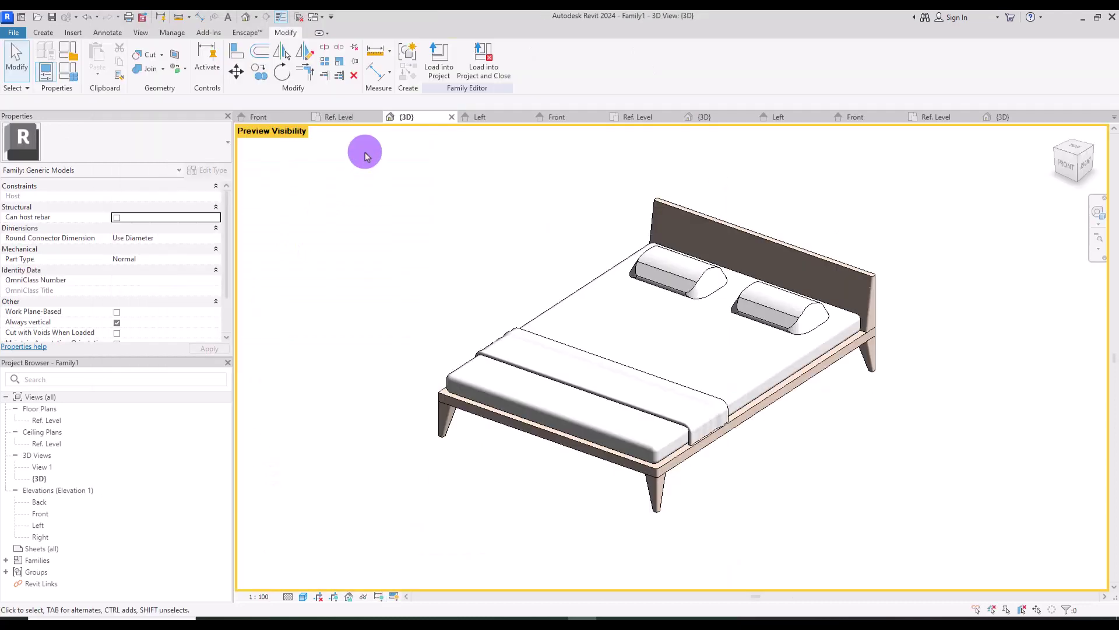
Step: Create a family type named Queen with W 1.53 and L 2.03, and apply it
click(69, 72)
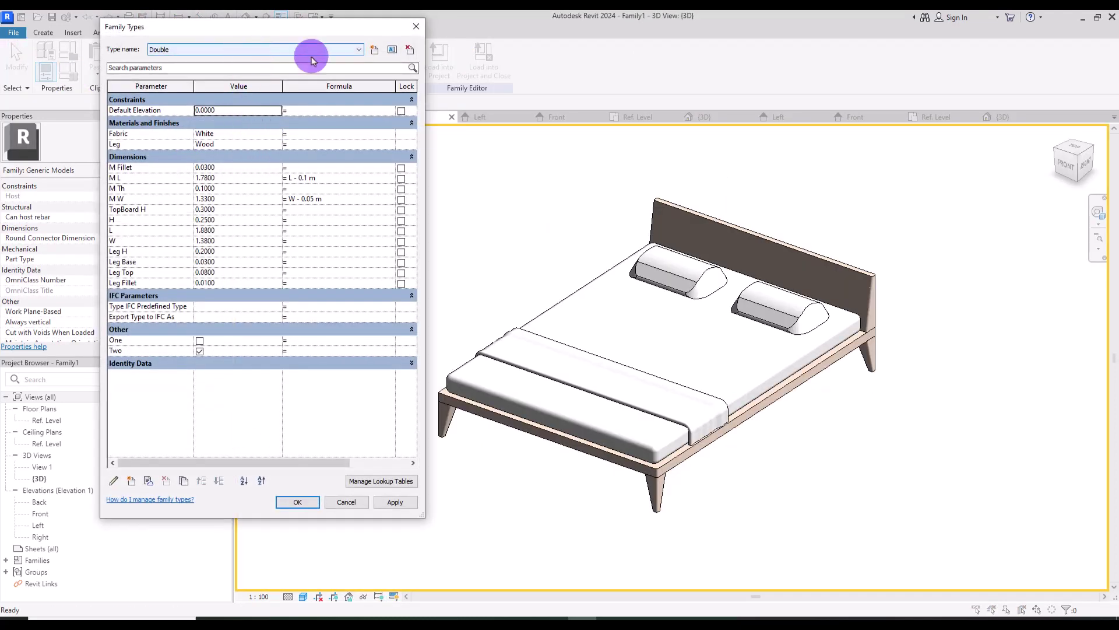
click(374, 49)
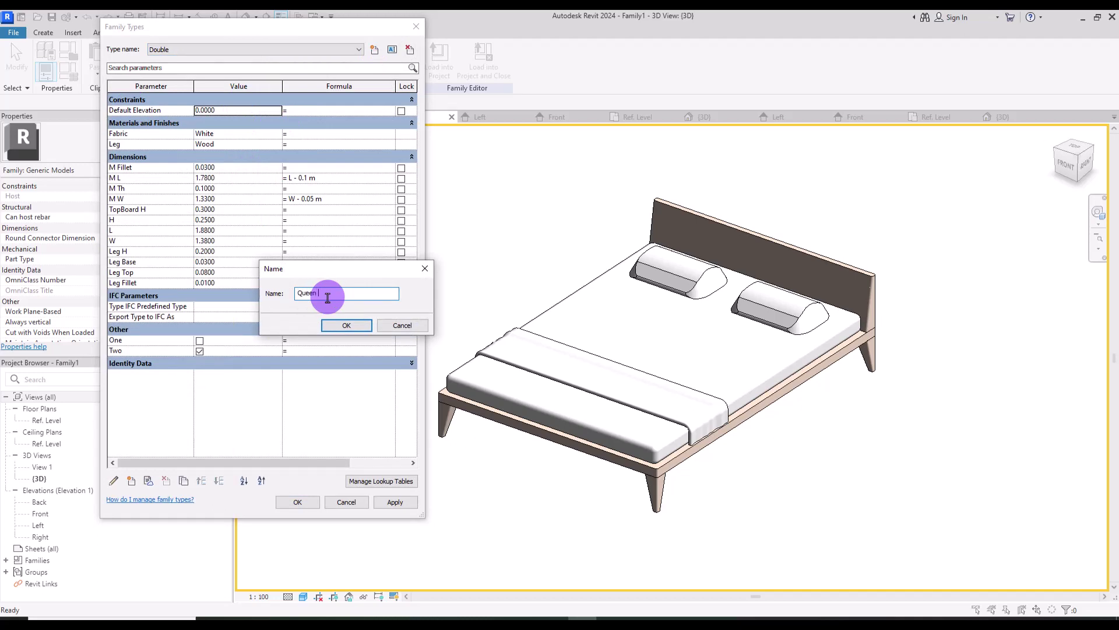
text(Queen)
key(Return)
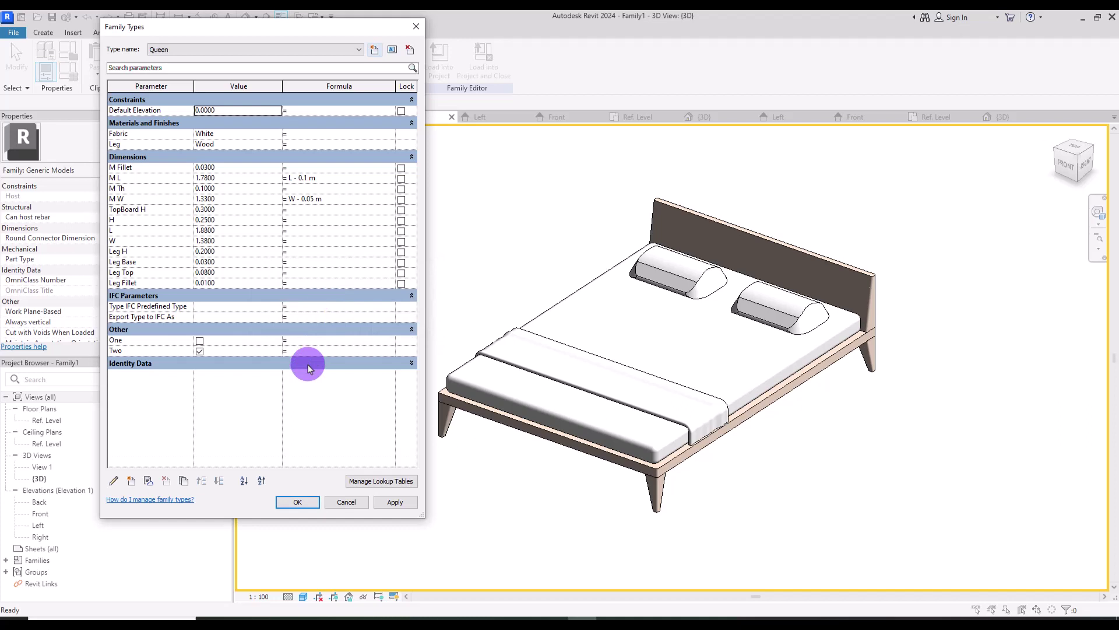
click(231, 241)
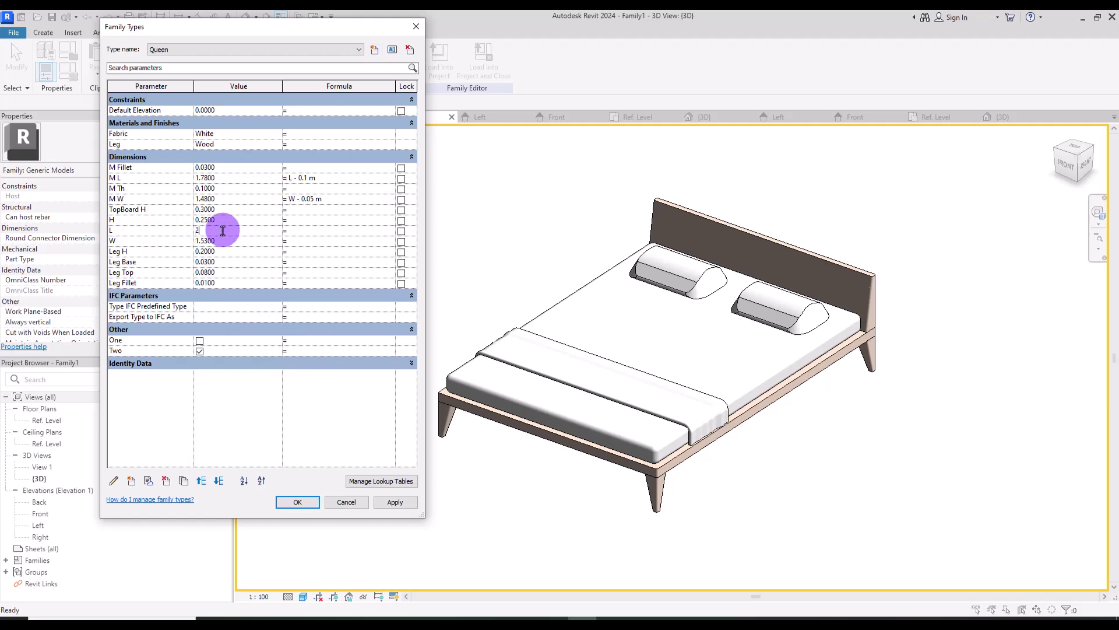
click(389, 502)
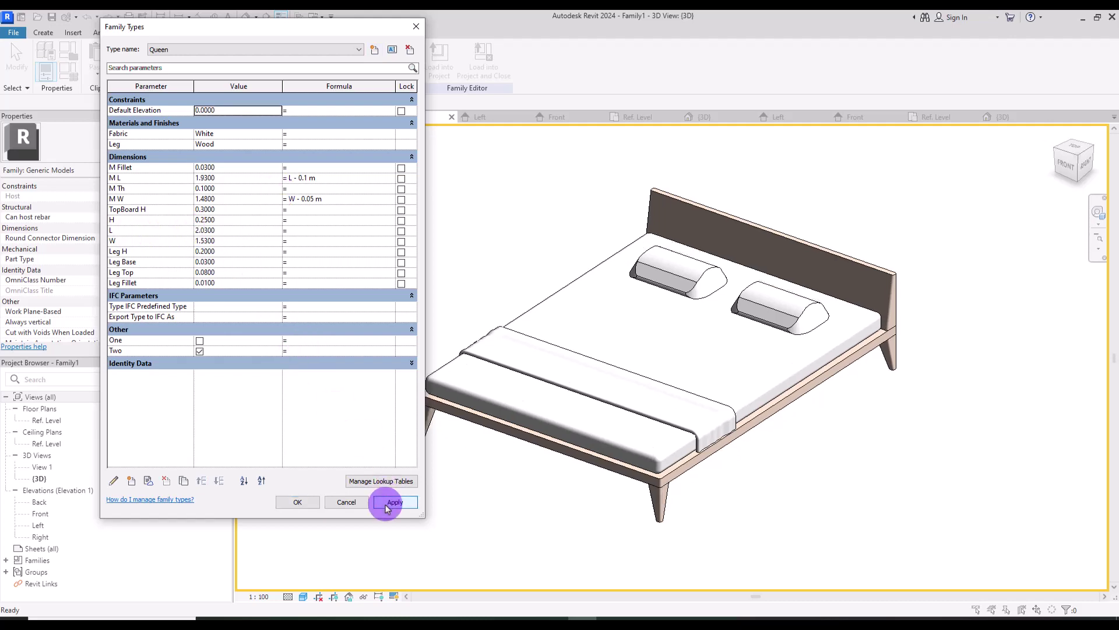
Step: Create a family type named King and set its W to 2.3
click(374, 49)
text(King)
key(Return)
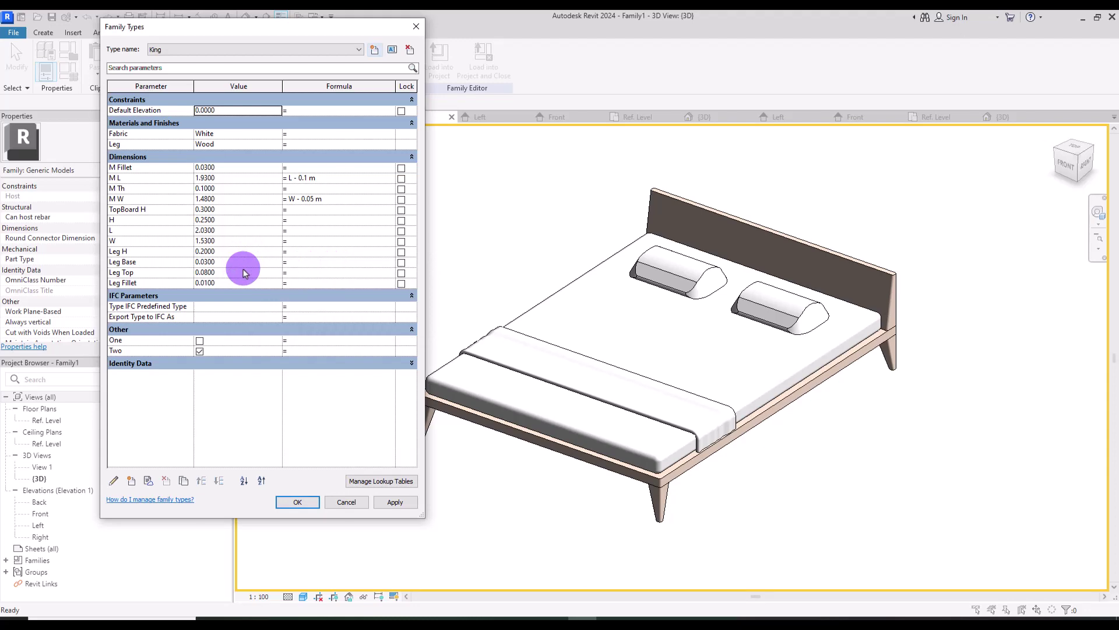
click(238, 237)
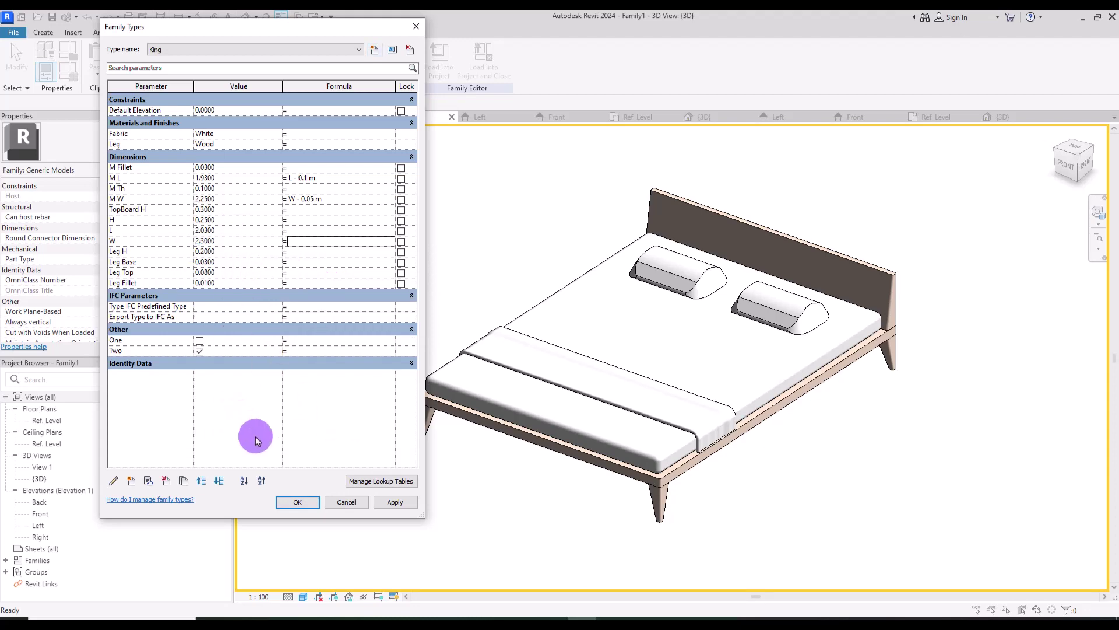
click(298, 502)
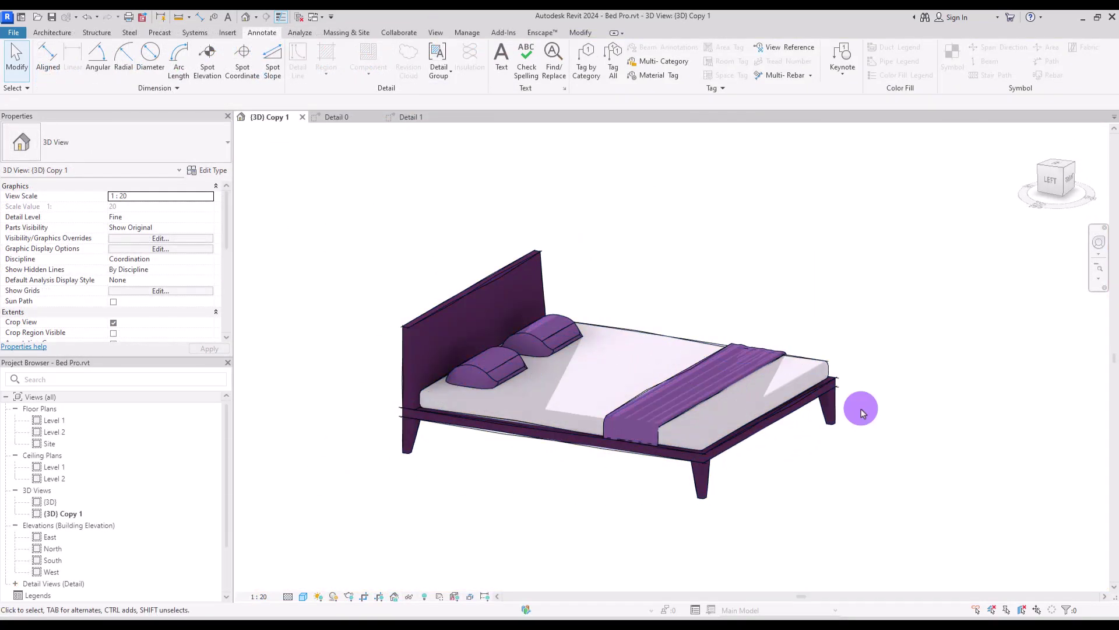
Step: Change the bed placed in the Bed Pro.rvt project's 3D view to the Singel type
shift+middle_drag(861, 405, 554, 394)
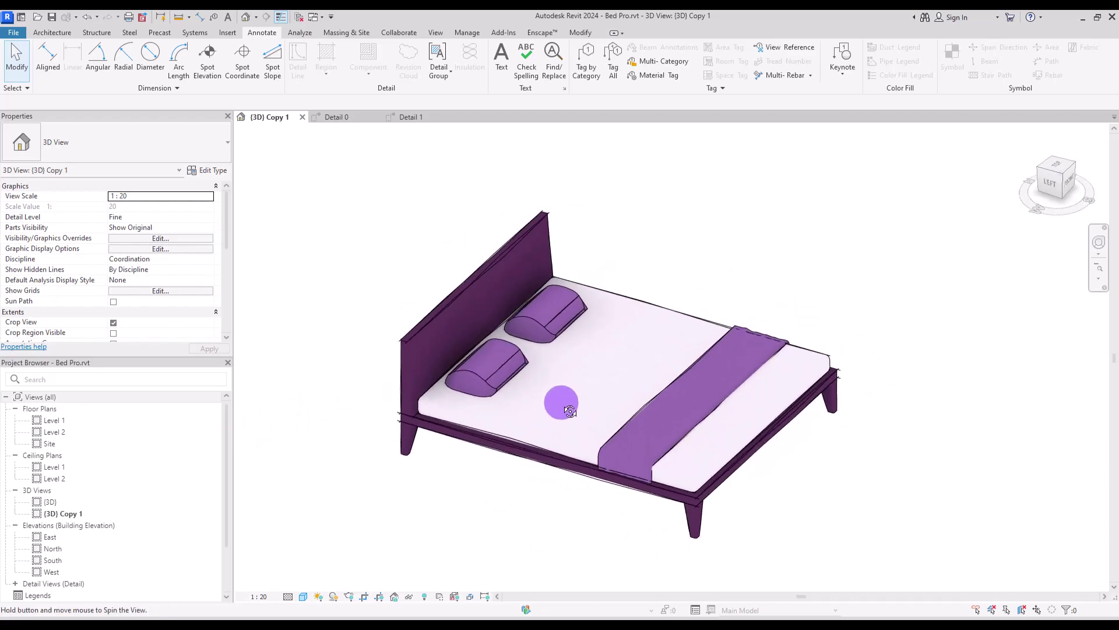
click(482, 258)
click(179, 169)
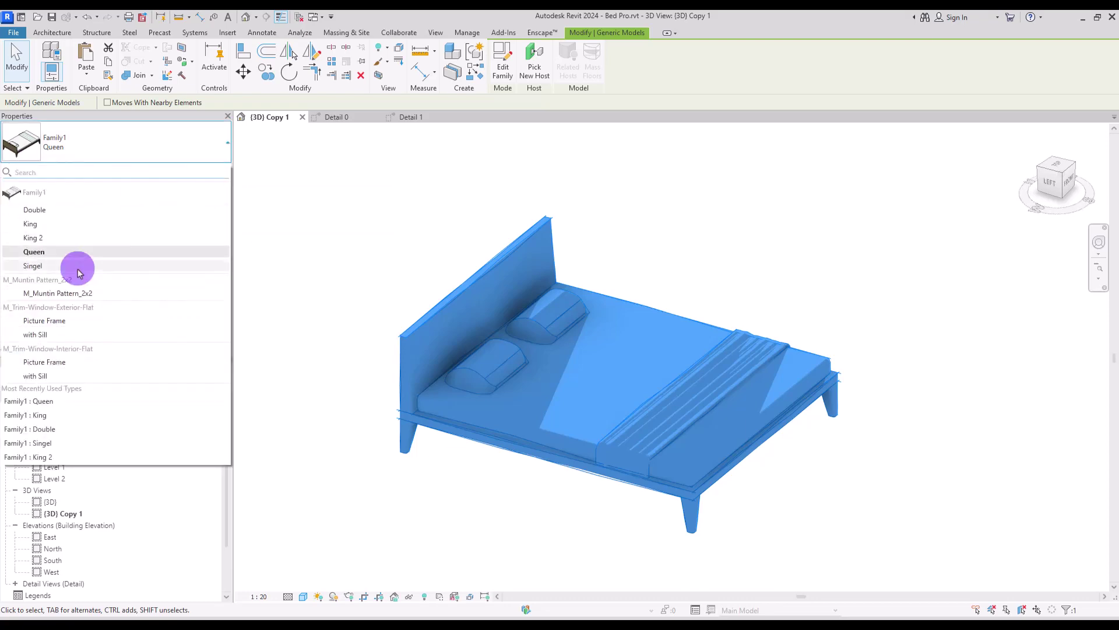
click(78, 266)
click(446, 234)
mouse_move(446, 234)
shift+middle_down()
mouse_move(987, 327)
mouse_move(839, 342)
mouse_move(779, 313)
mouse_move(791, 274)
mouse_move(1002, 375)
mouse_move(919, 324)
shift+middle_up()
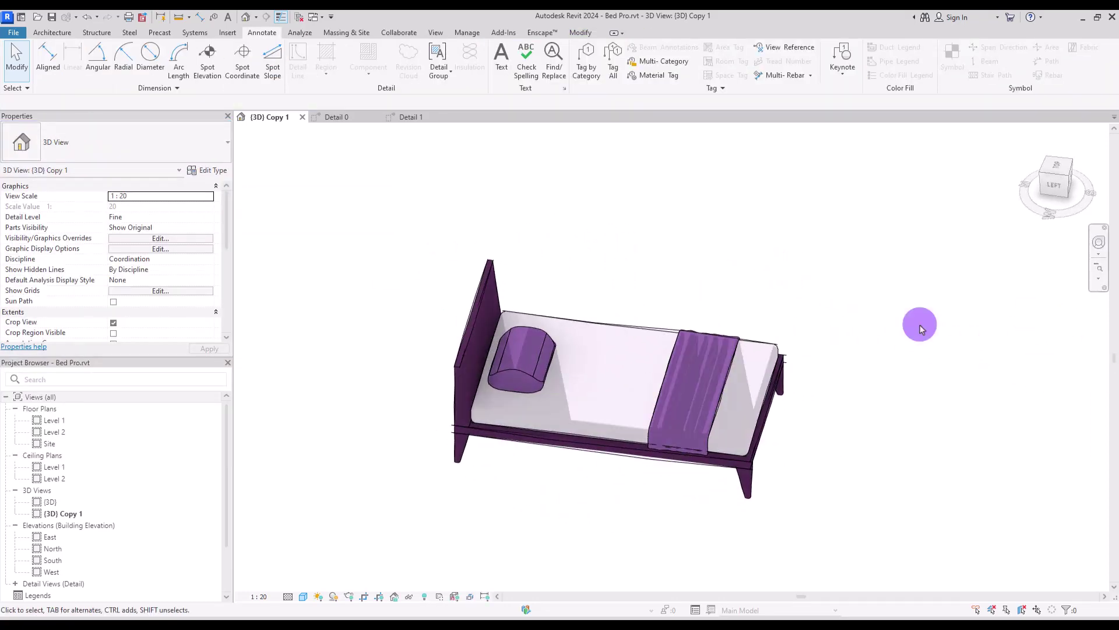
shift+middle_drag(815, 298, 719, 245)
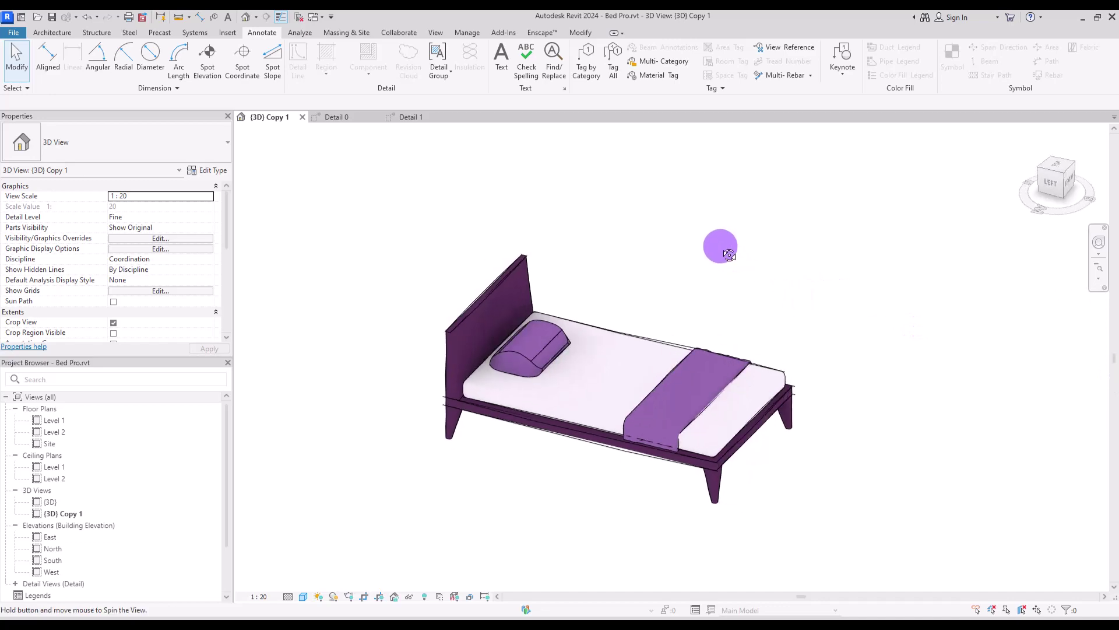
Step: Review the type properties of the Singel bed, including its materials and dimensions, and inspect the model in 3D
click(525, 270)
click(207, 170)
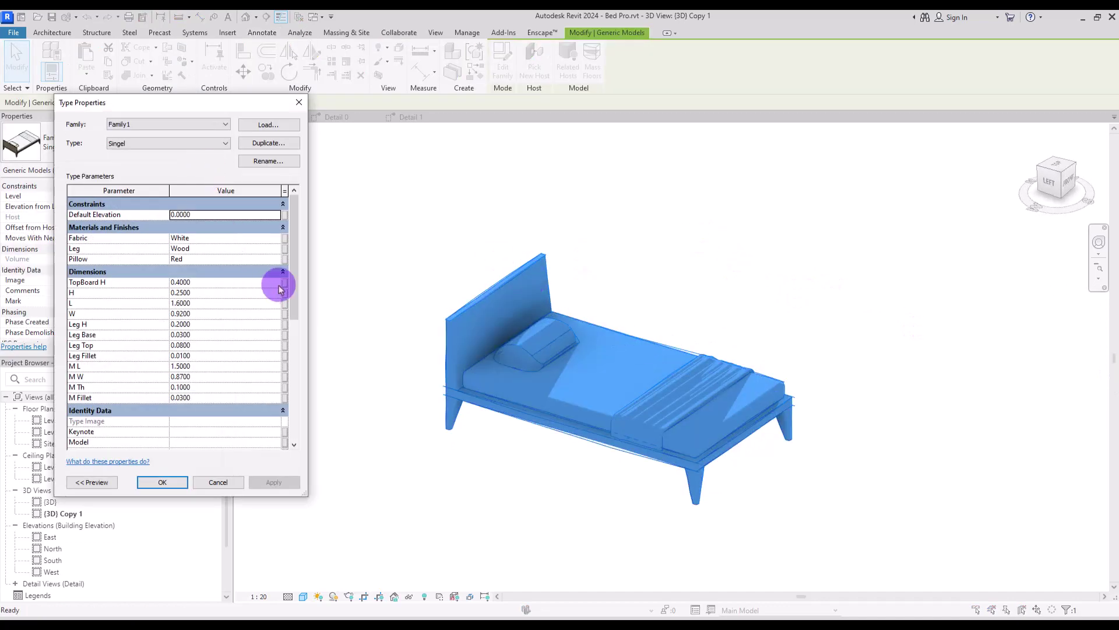
mouse_move(295, 257)
mouse_down()
mouse_move(295, 387)
mouse_move(305, 243)
mouse_up()
click(162, 482)
click(379, 262)
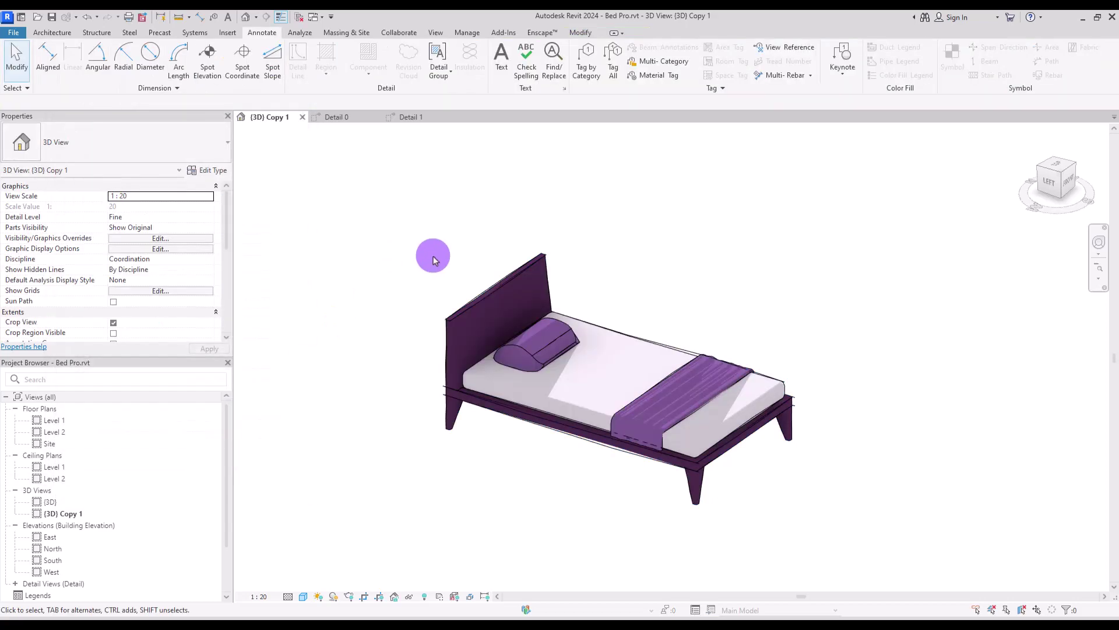
shift+middle_drag(685, 299, 742, 283)
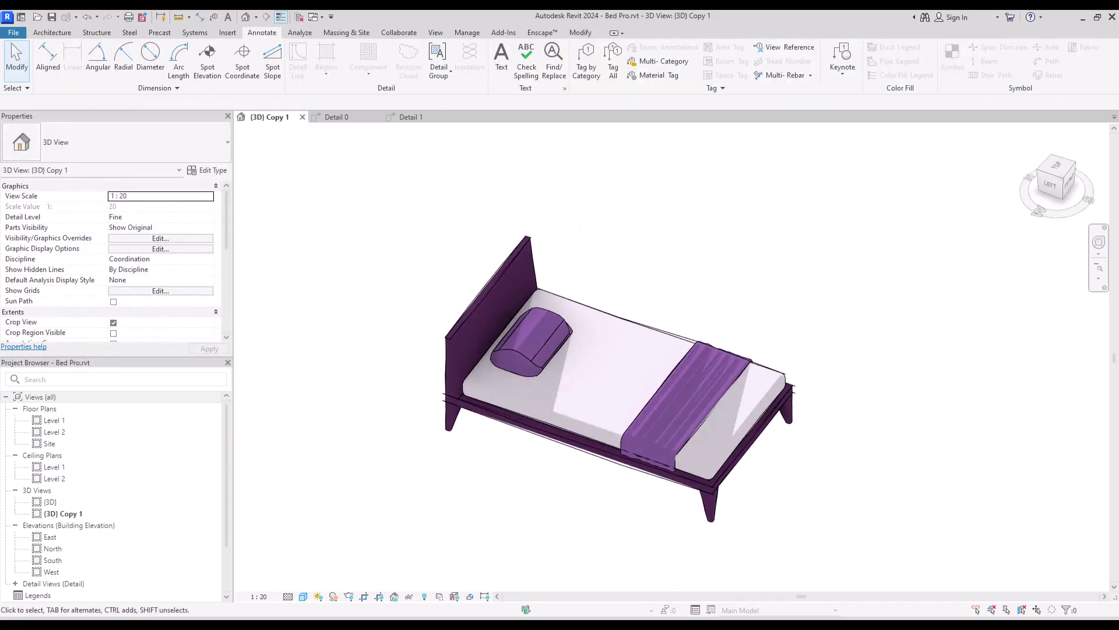